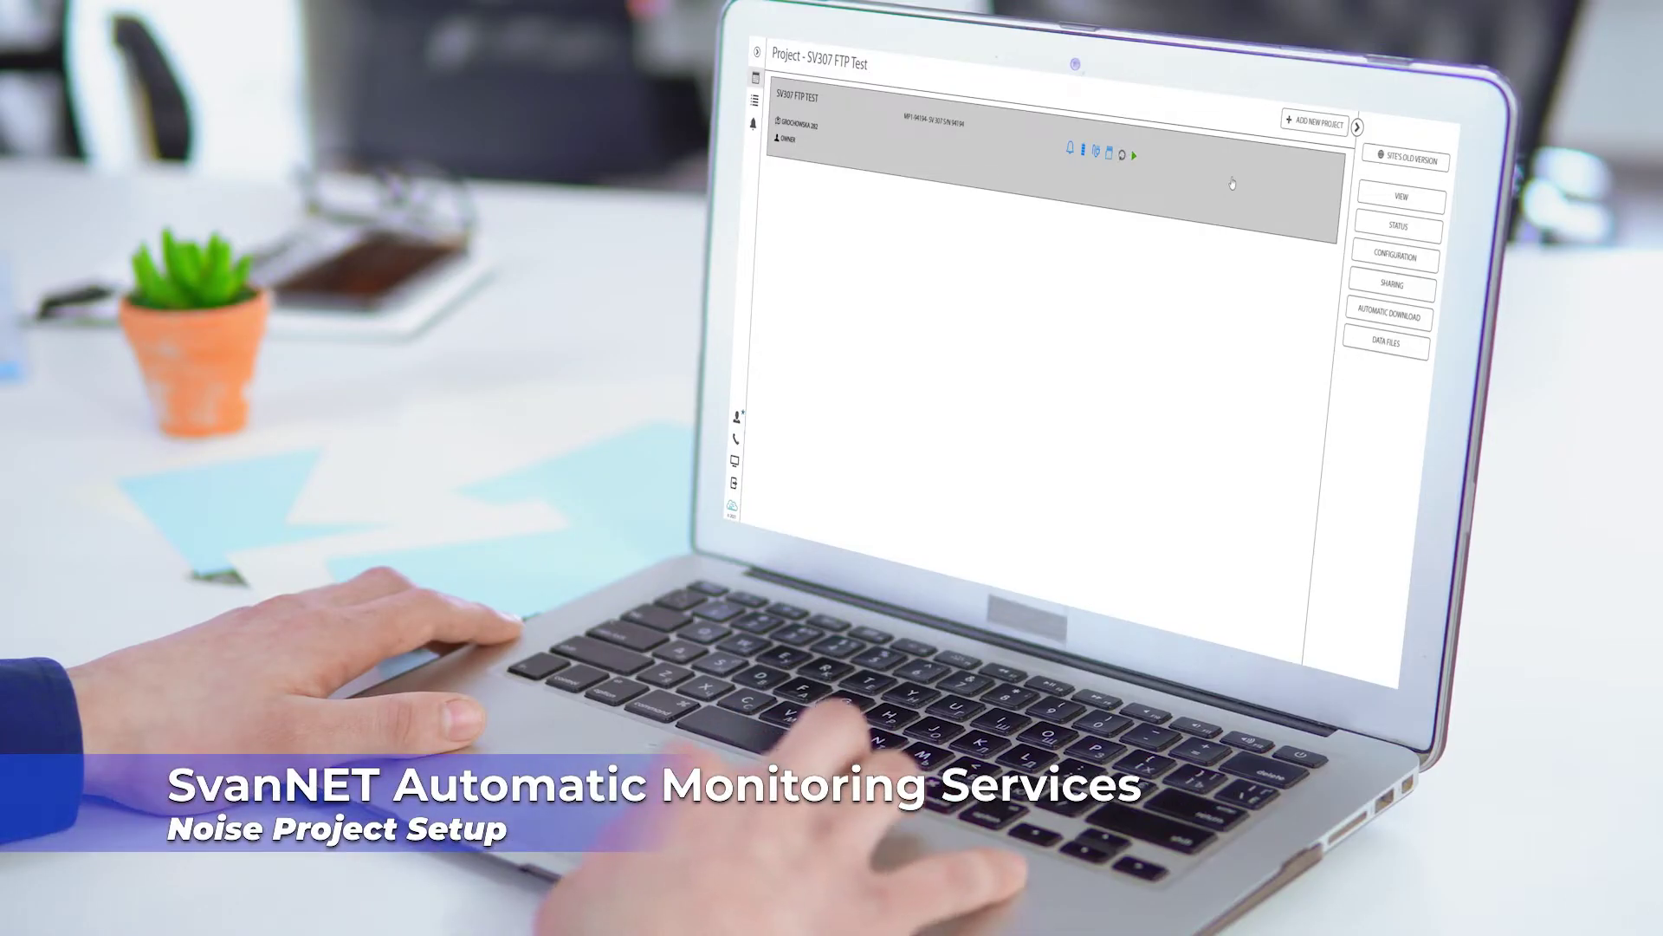
Open the SV307 FTP Test project's dashboard from the project list
left_click(1392, 205)
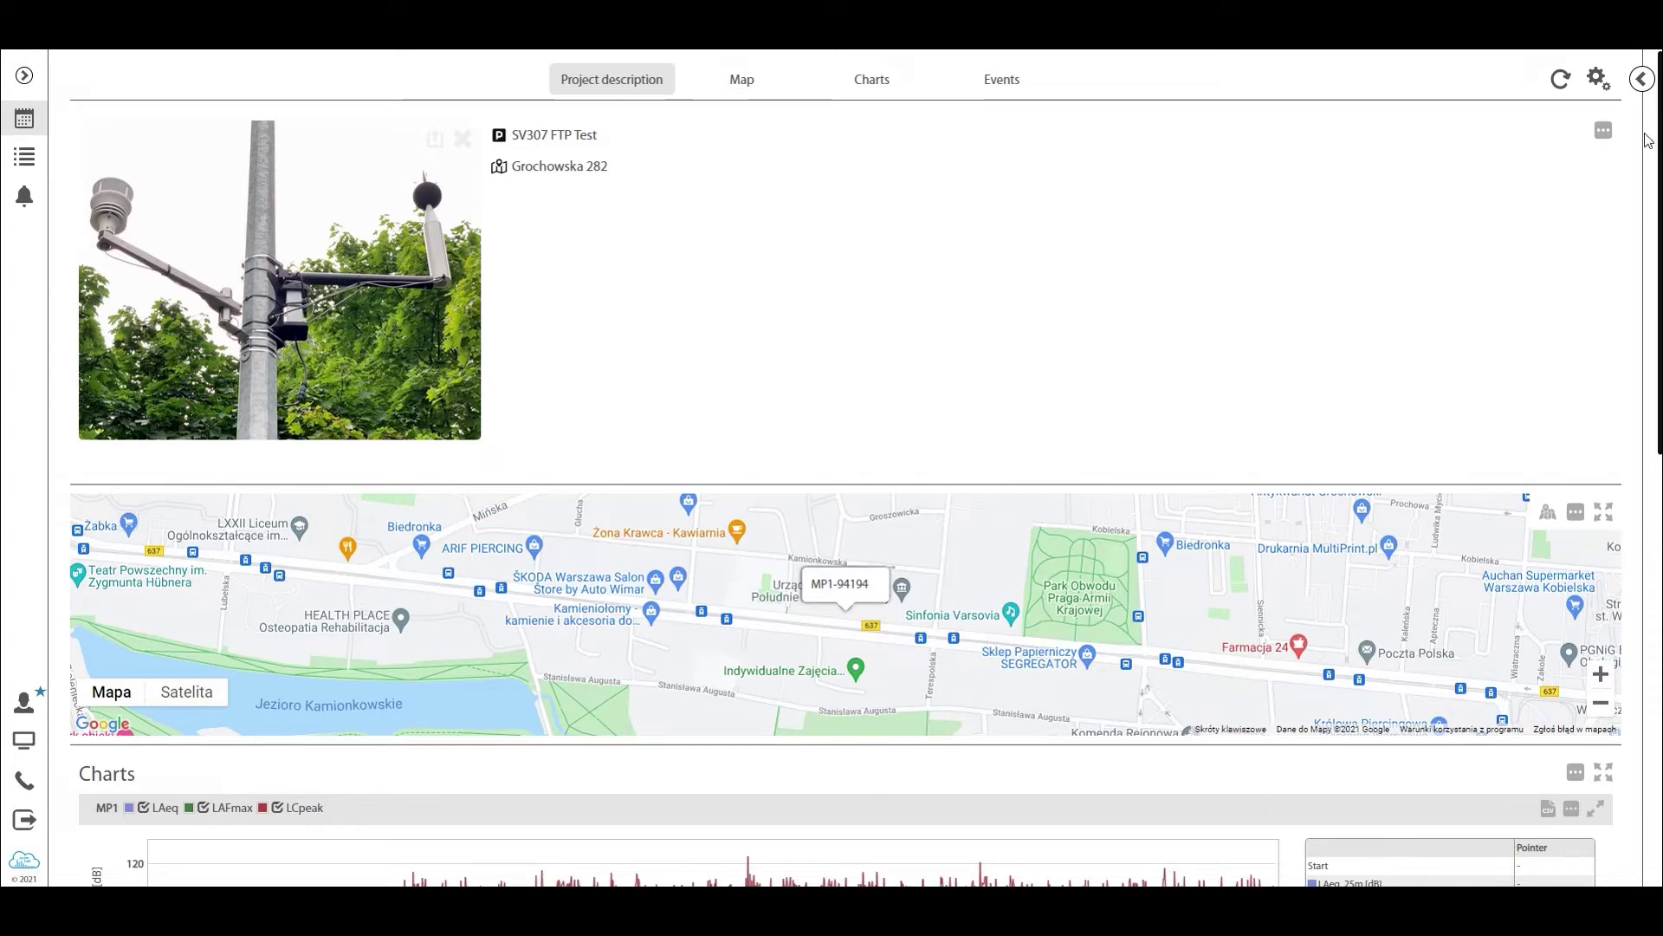
Name it SV307 SvanNET DEMO, location 'Svantek HQ in Poland', description 'Hello world, This is a Noise Project.'
left_click(1604, 131)
left_click(1145, 243)
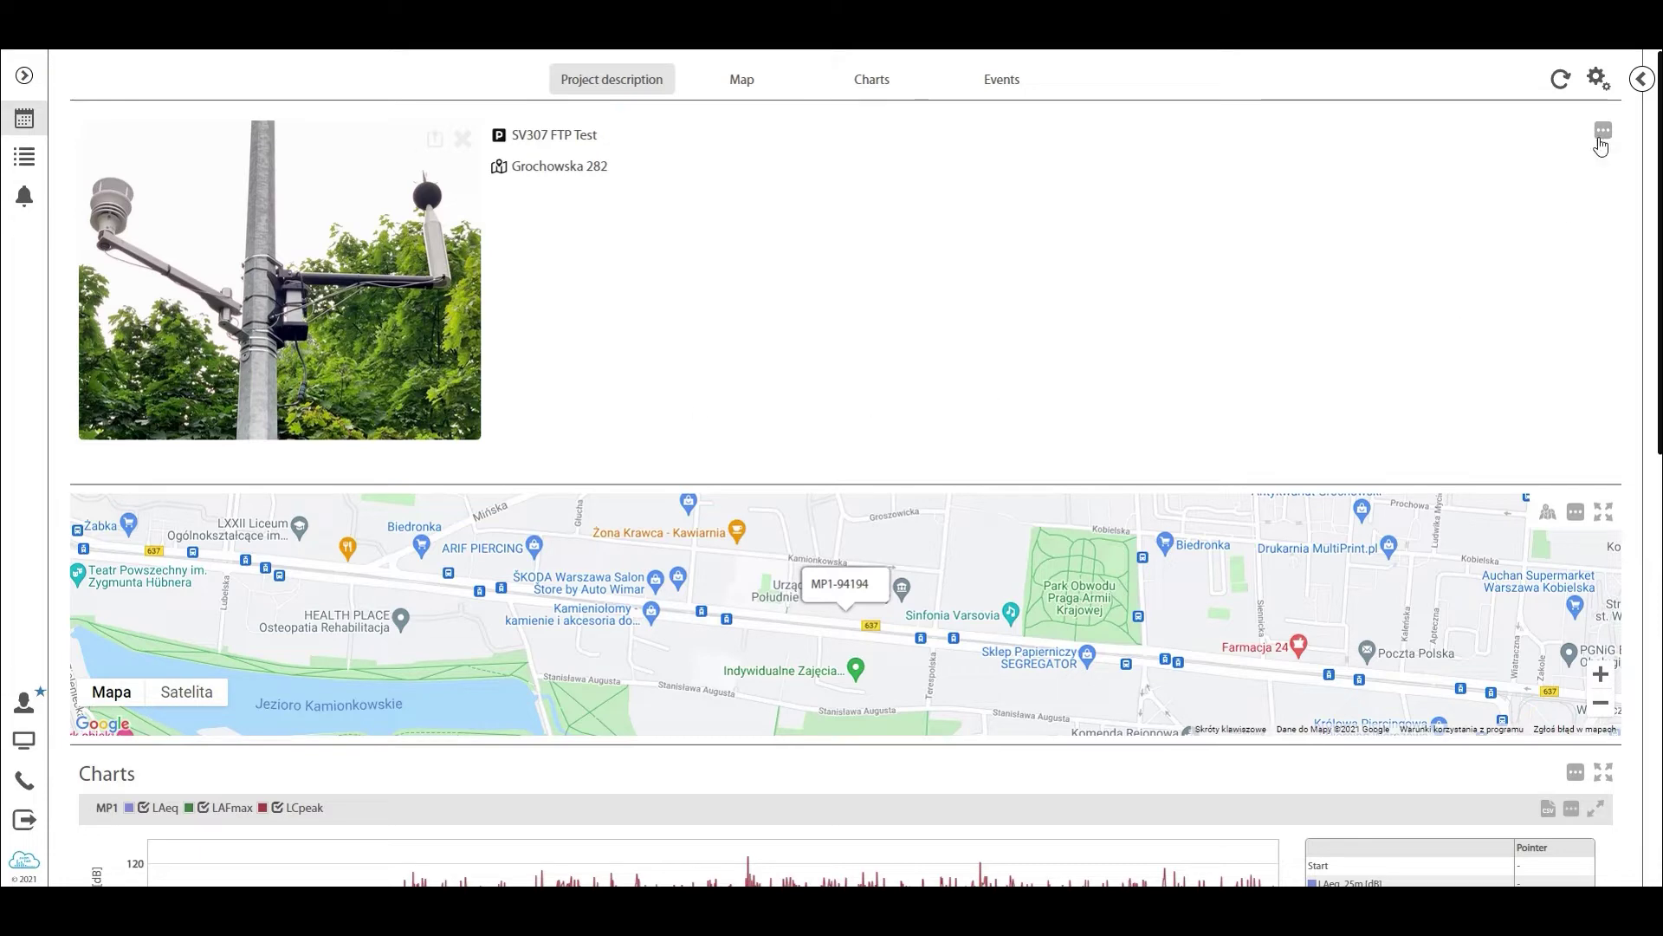
left_click(1604, 131)
left_click_drag(1456, 218, 1403, 217)
type("SvanNET DEMO")
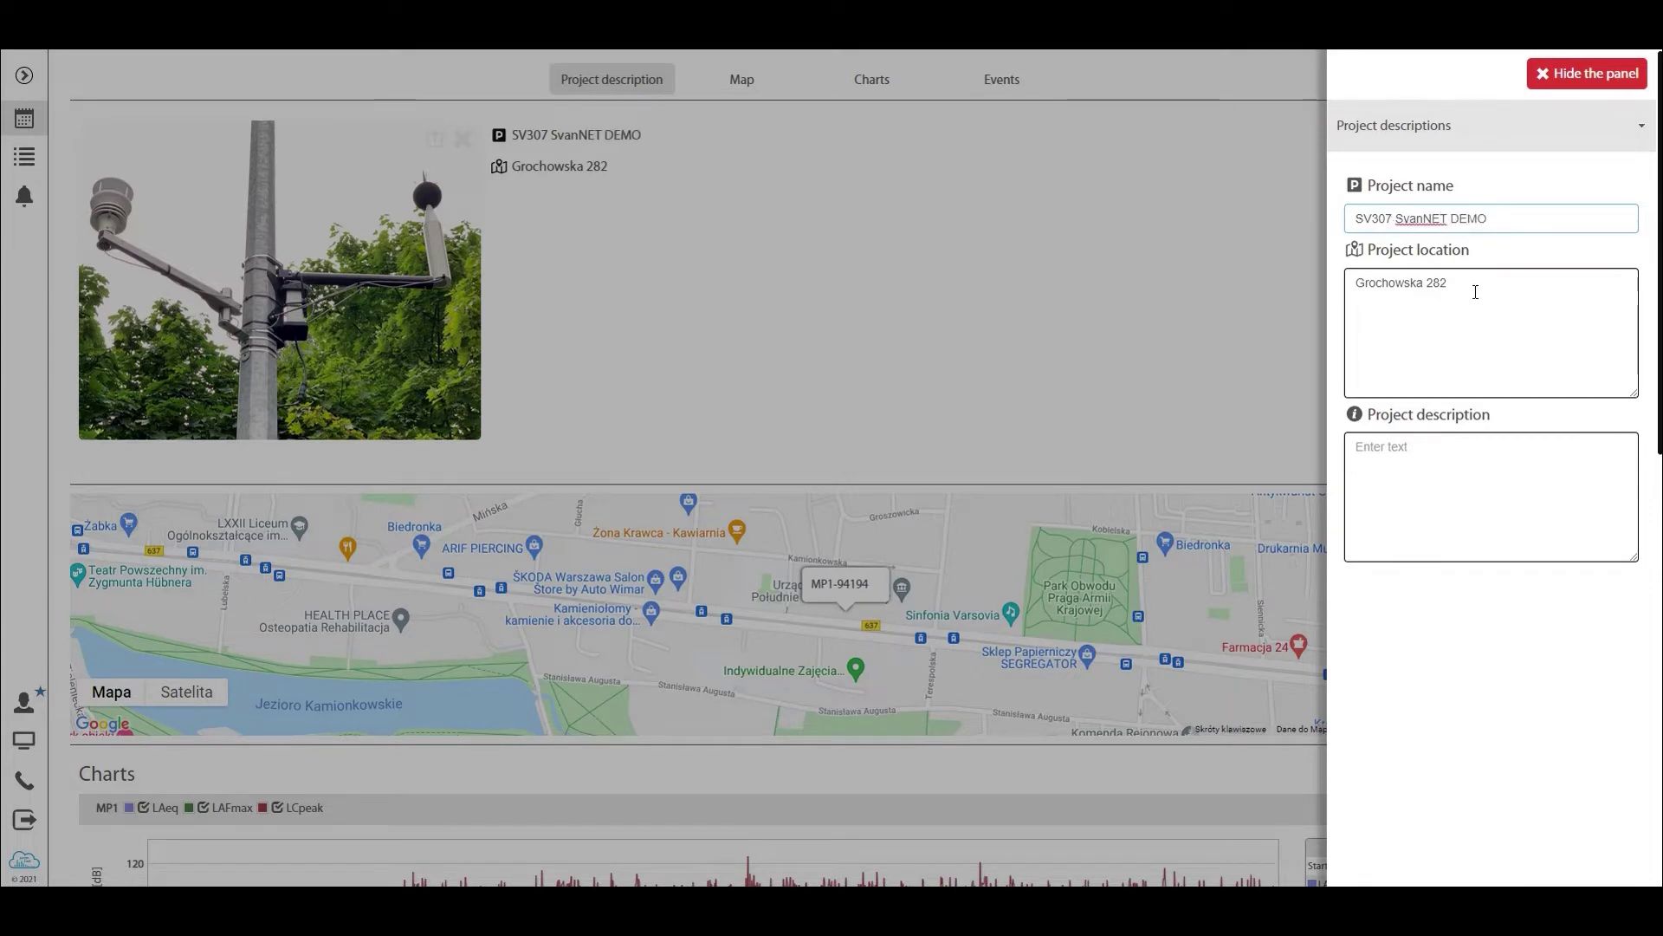
left_click_drag(1475, 292, 1210, 297)
type("Svantek")
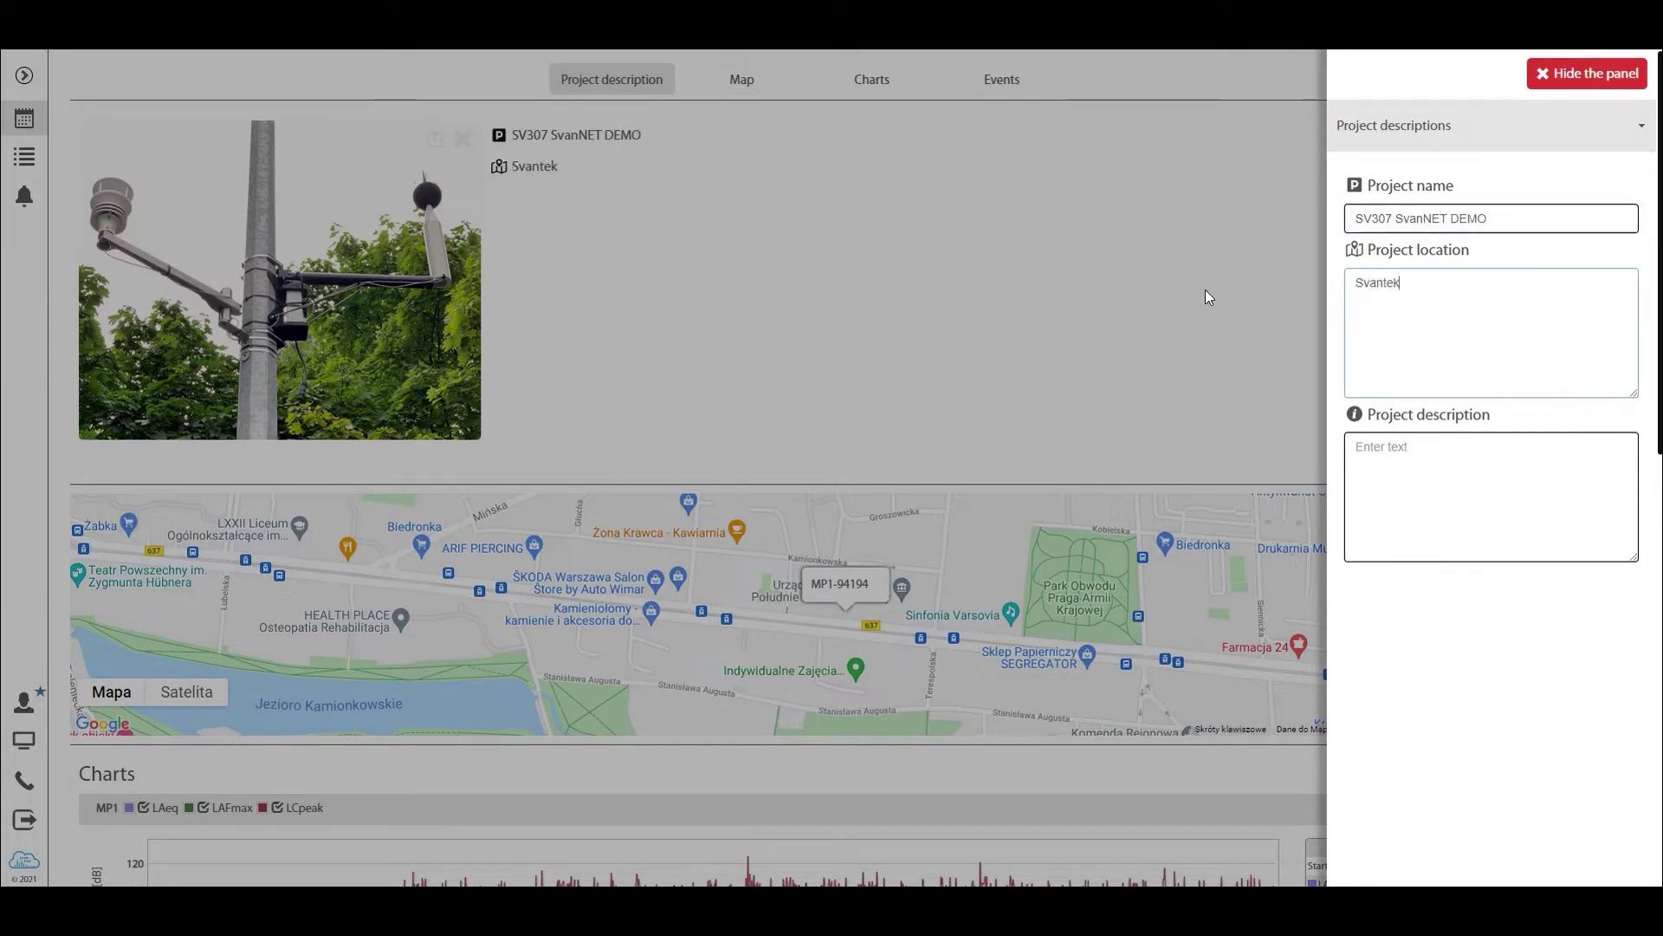
type(" HQ in Poland")
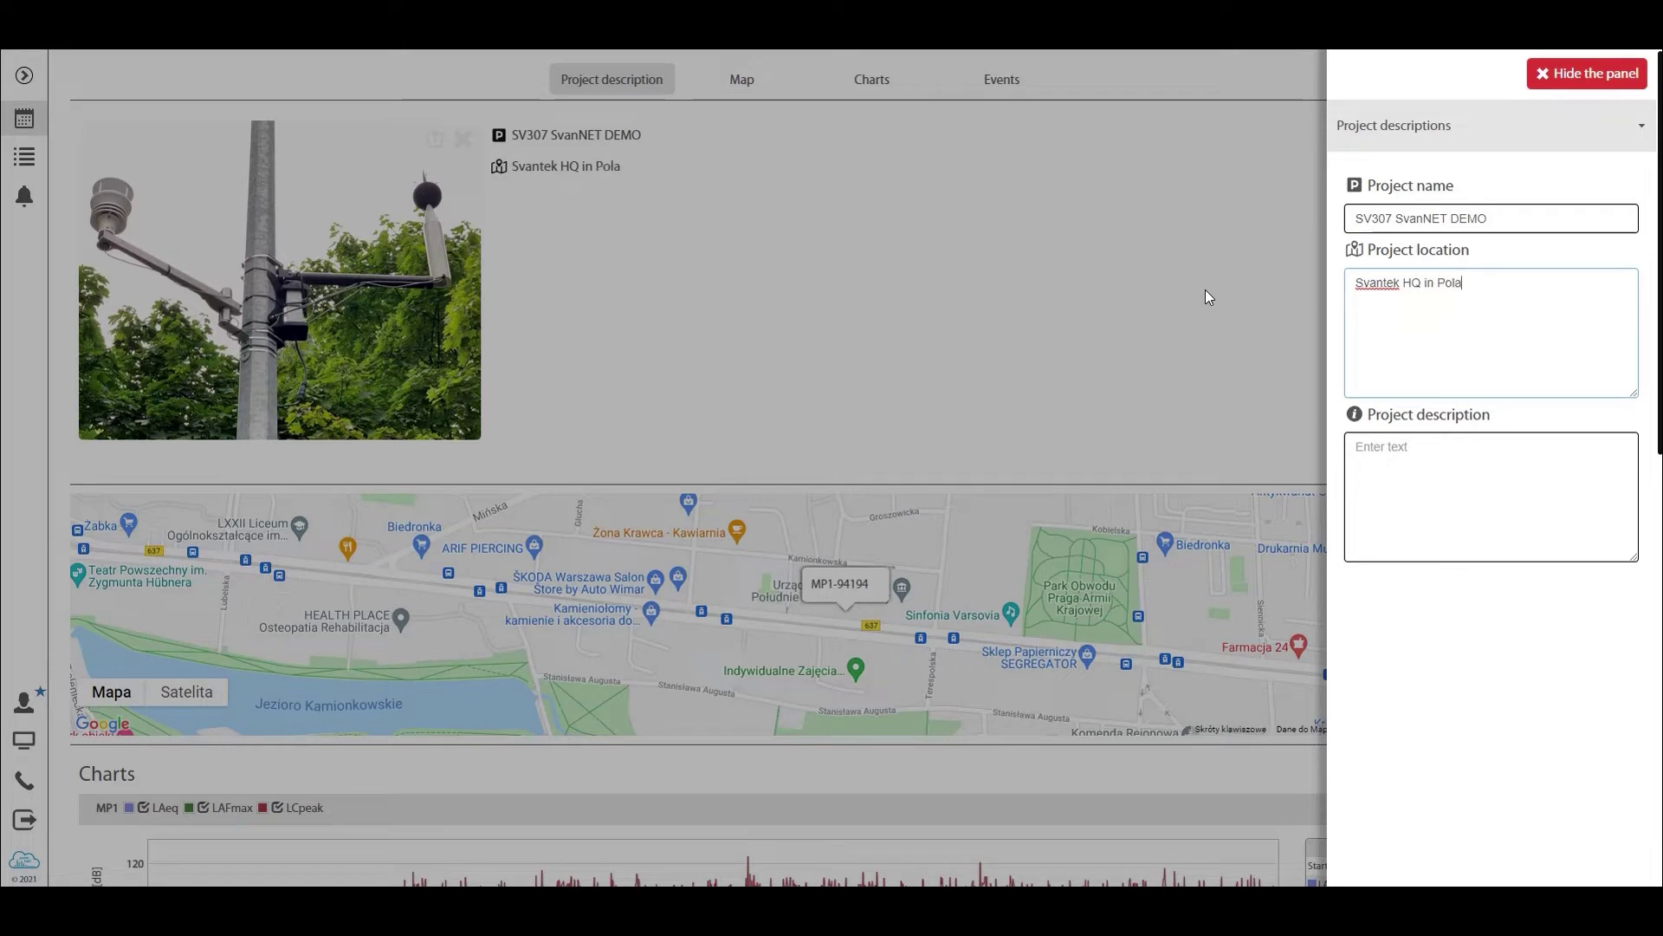
left_click(1413, 451)
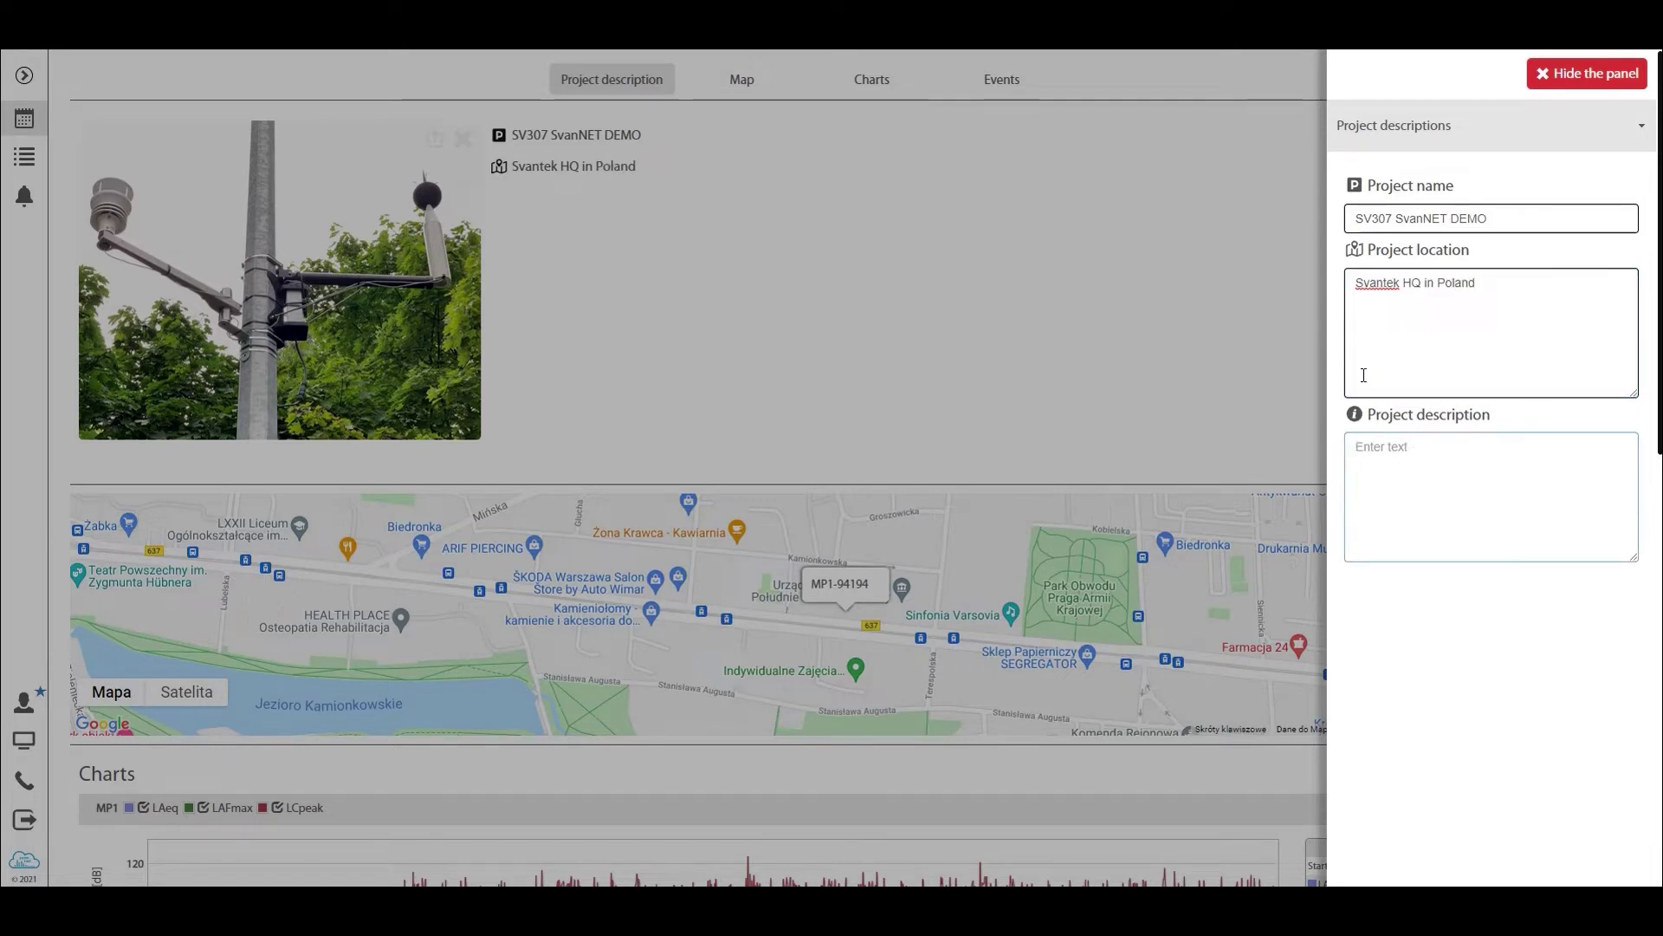
type("Hello world, ")
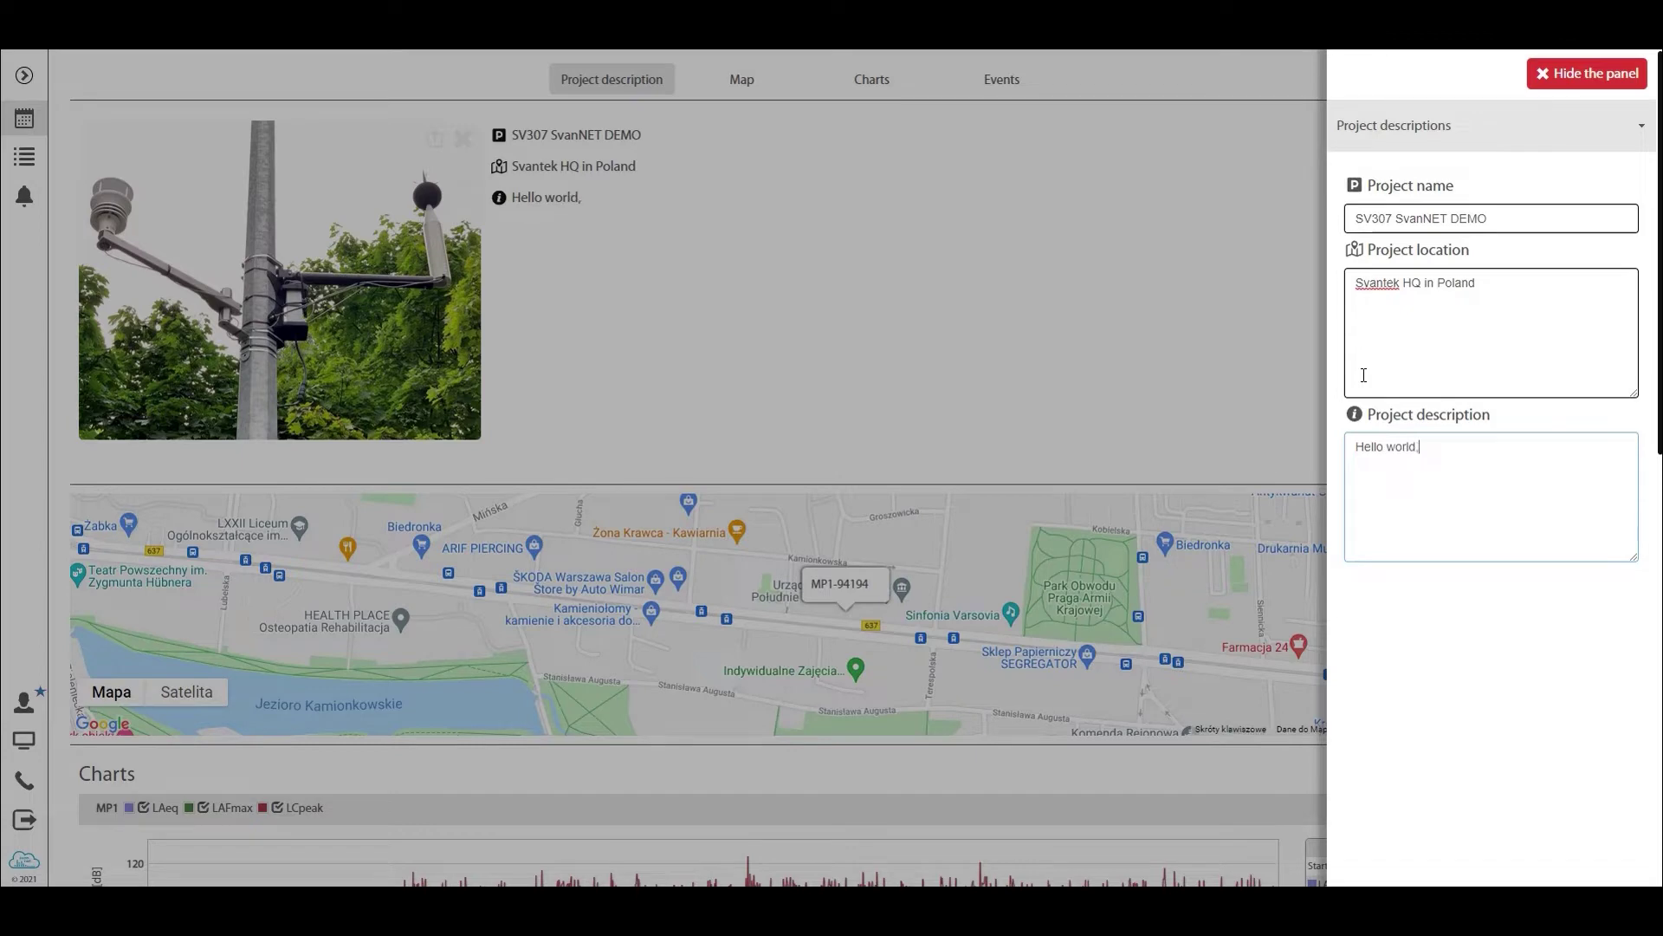
type("This is a Noise Project.")
left_click(944, 227)
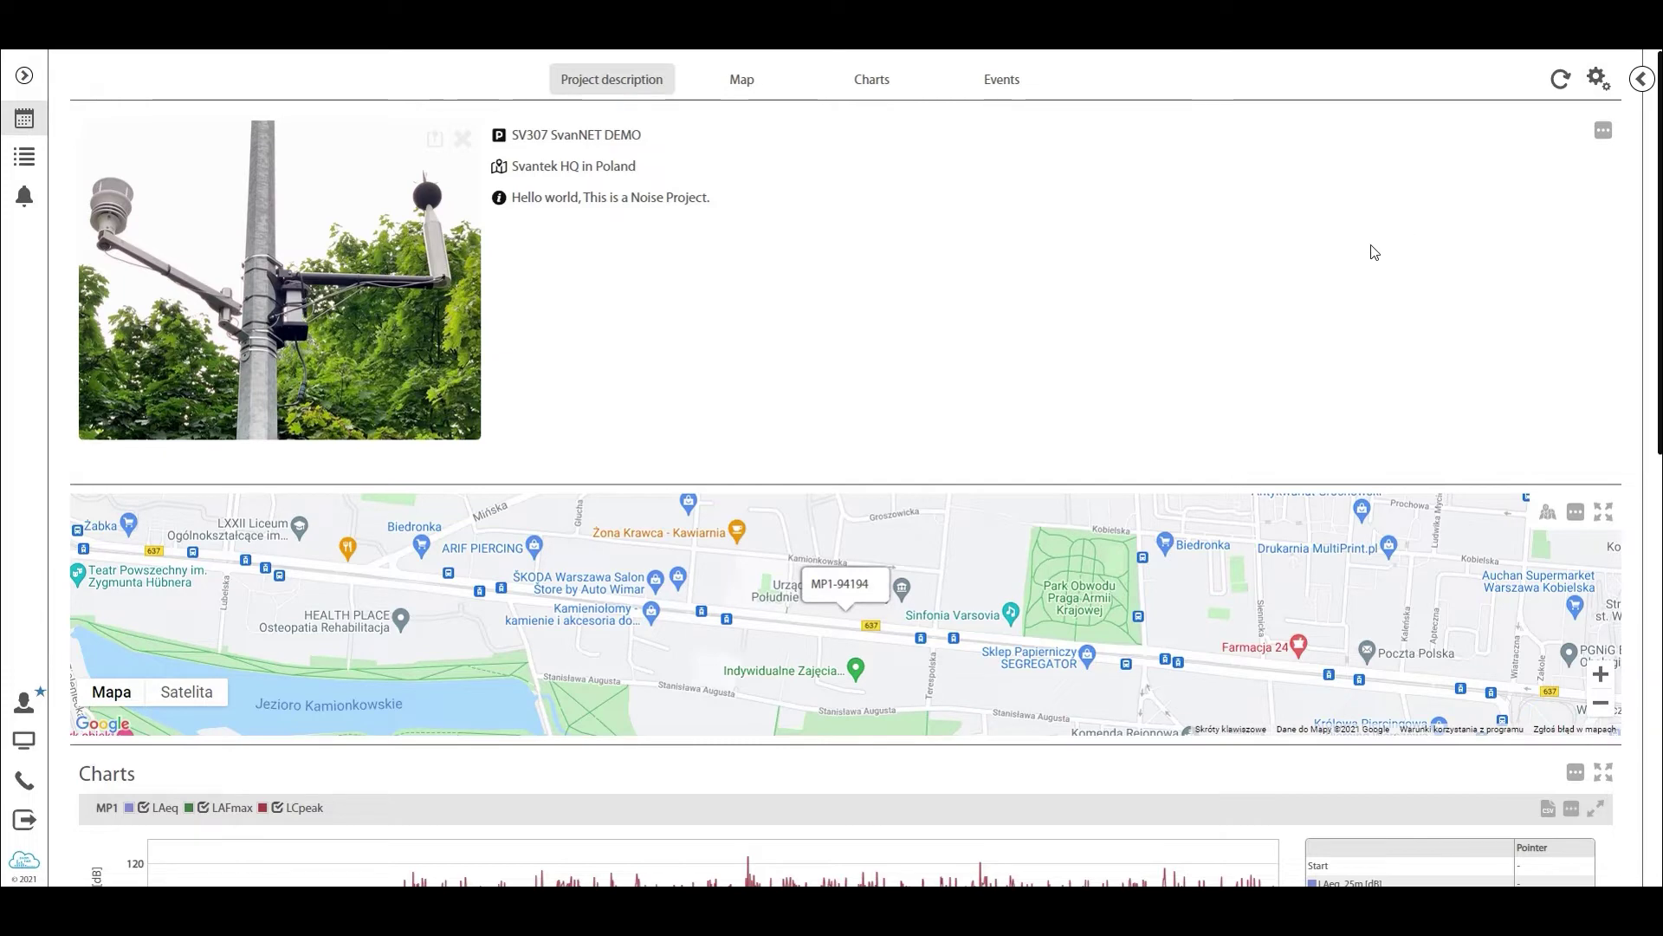
In layout edit mode, shrink the description panel's height with auto-sizing off, then exit edit mode
left_click(1599, 78)
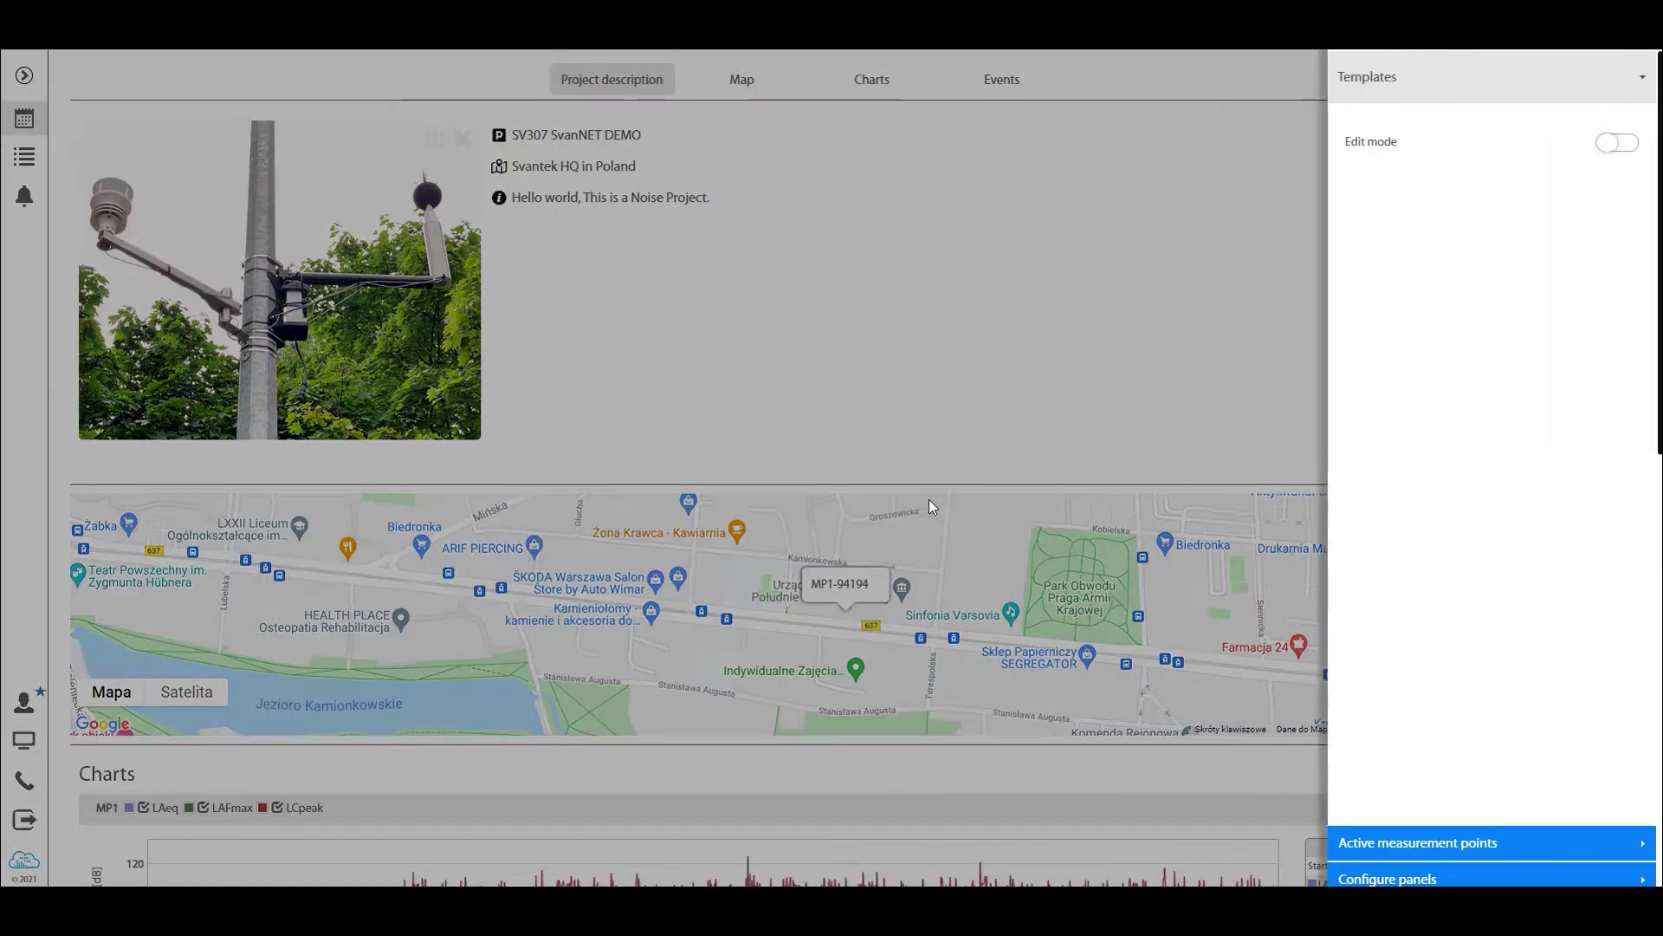
left_click(1617, 143)
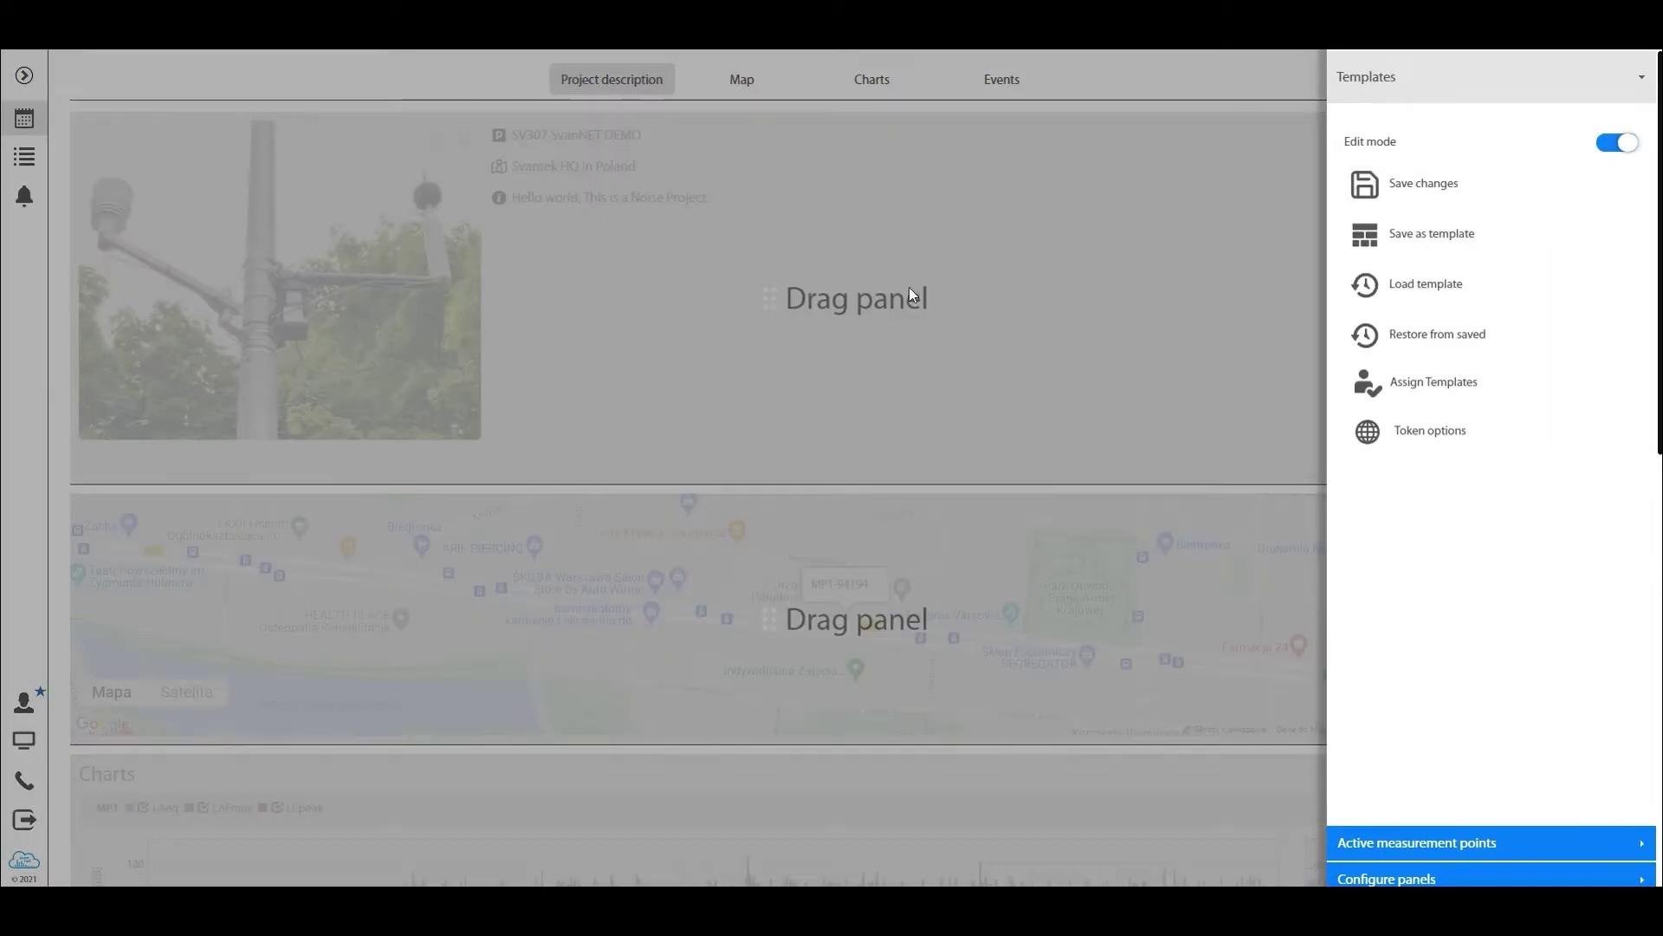
left_click(910, 291)
left_click_drag(1604, 465, 1603, 355)
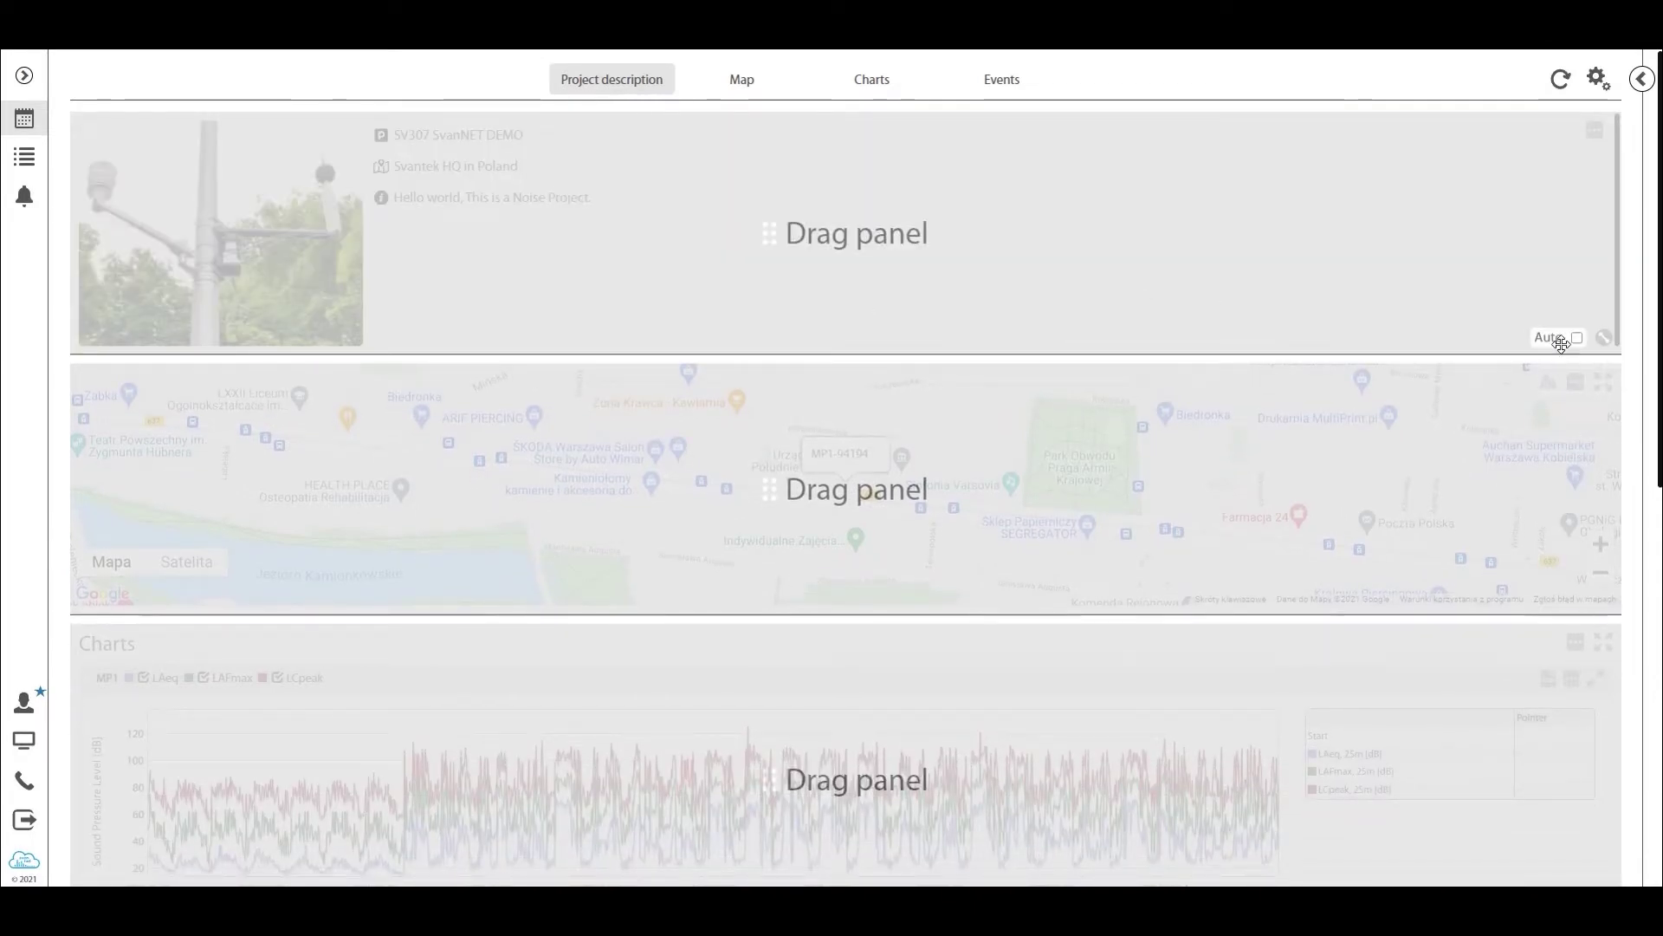
left_click(1575, 337)
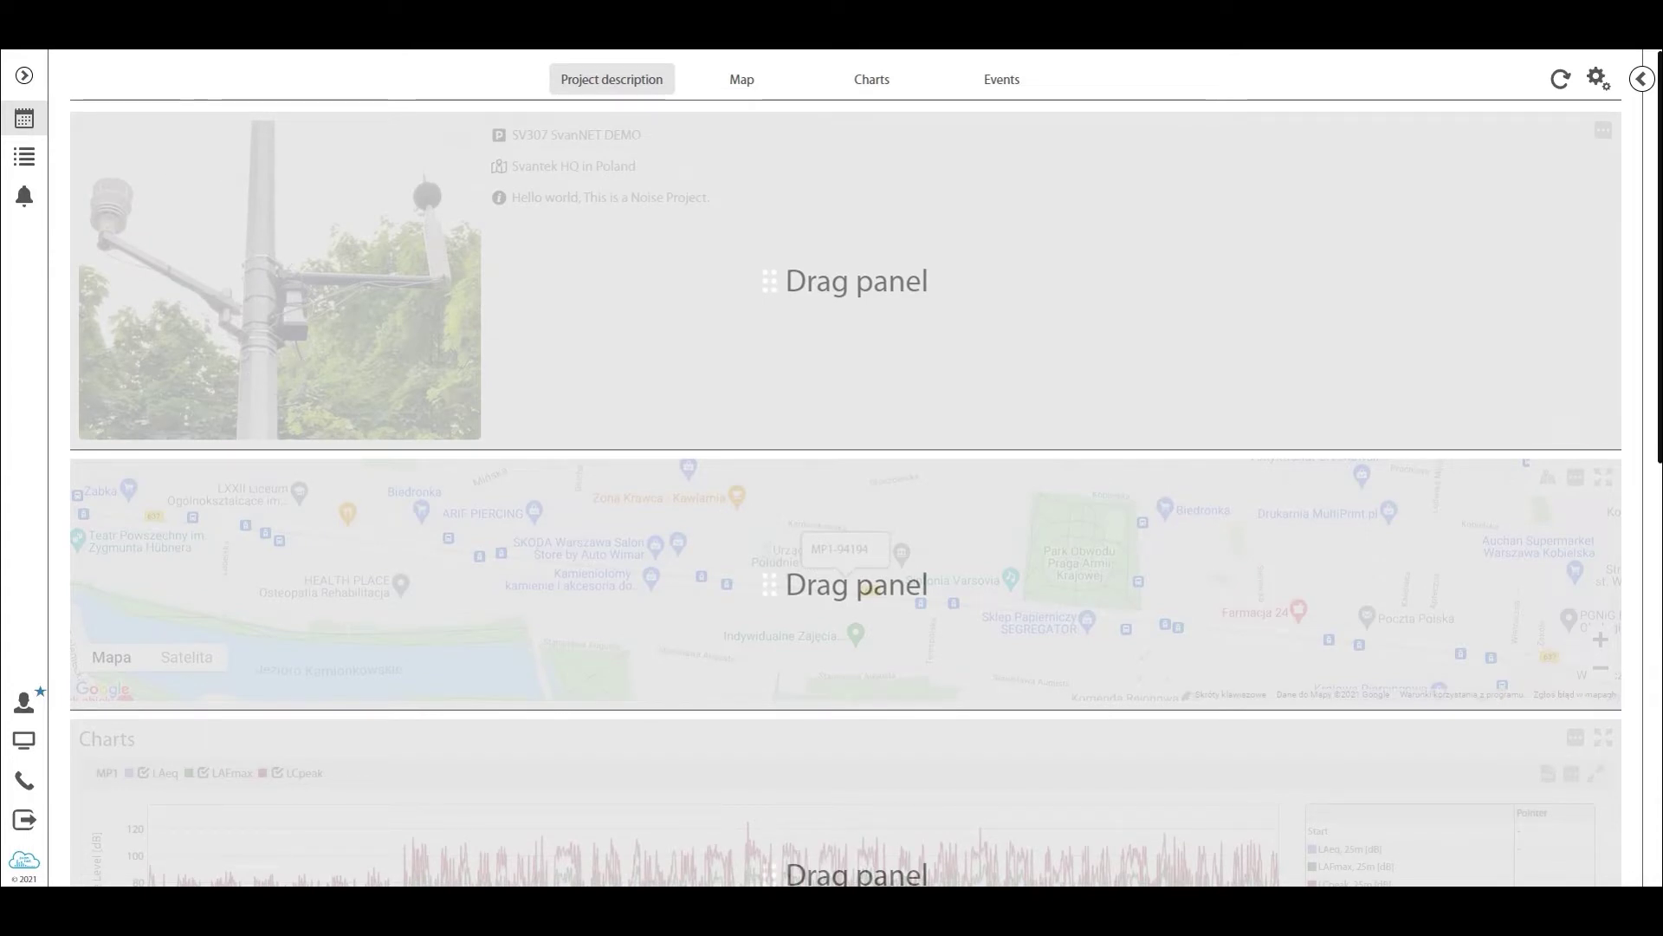
left_click(1590, 430)
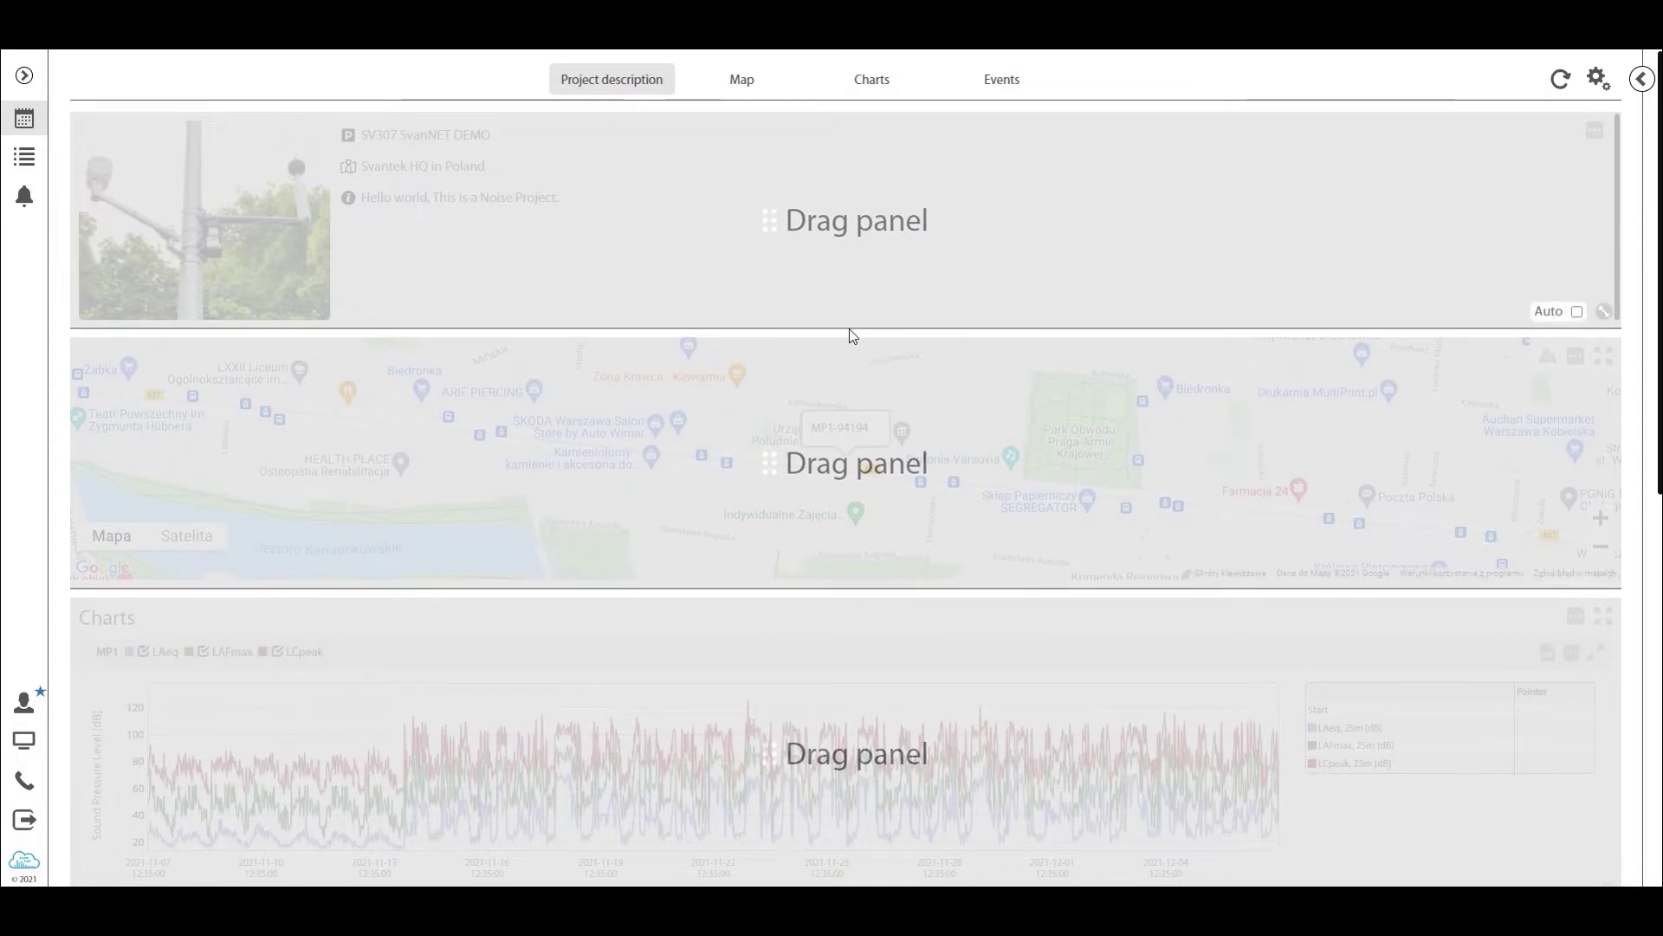
left_click(1598, 79)
left_click(1617, 142)
left_click(1117, 177)
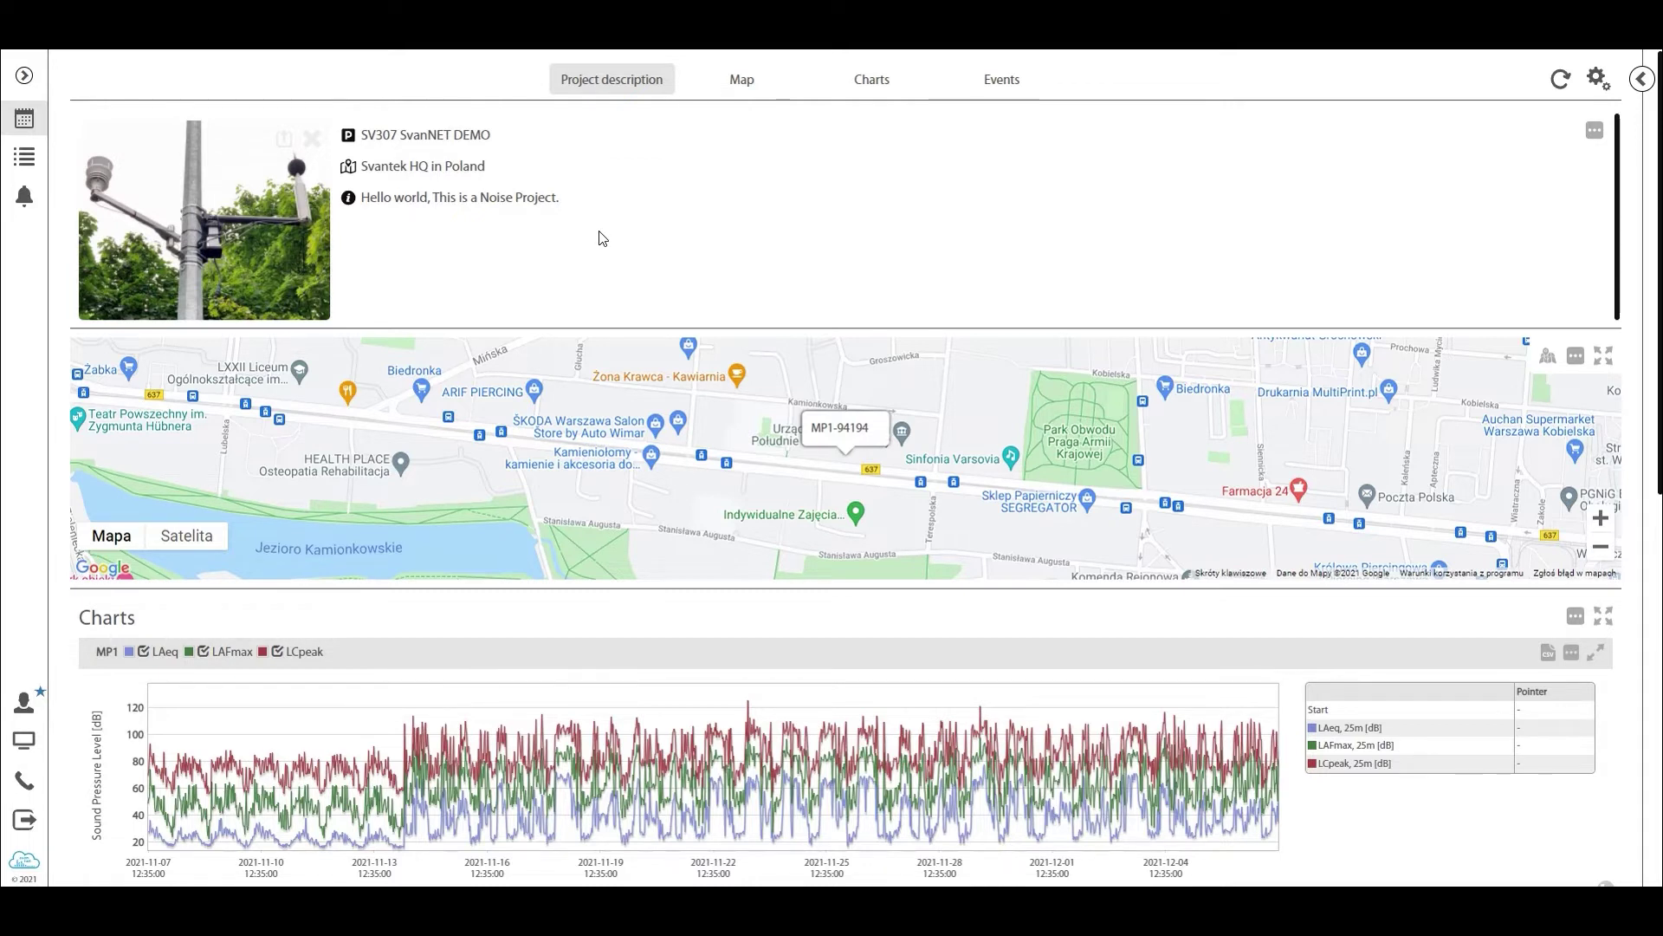
scroll(820, 325, "down", 1)
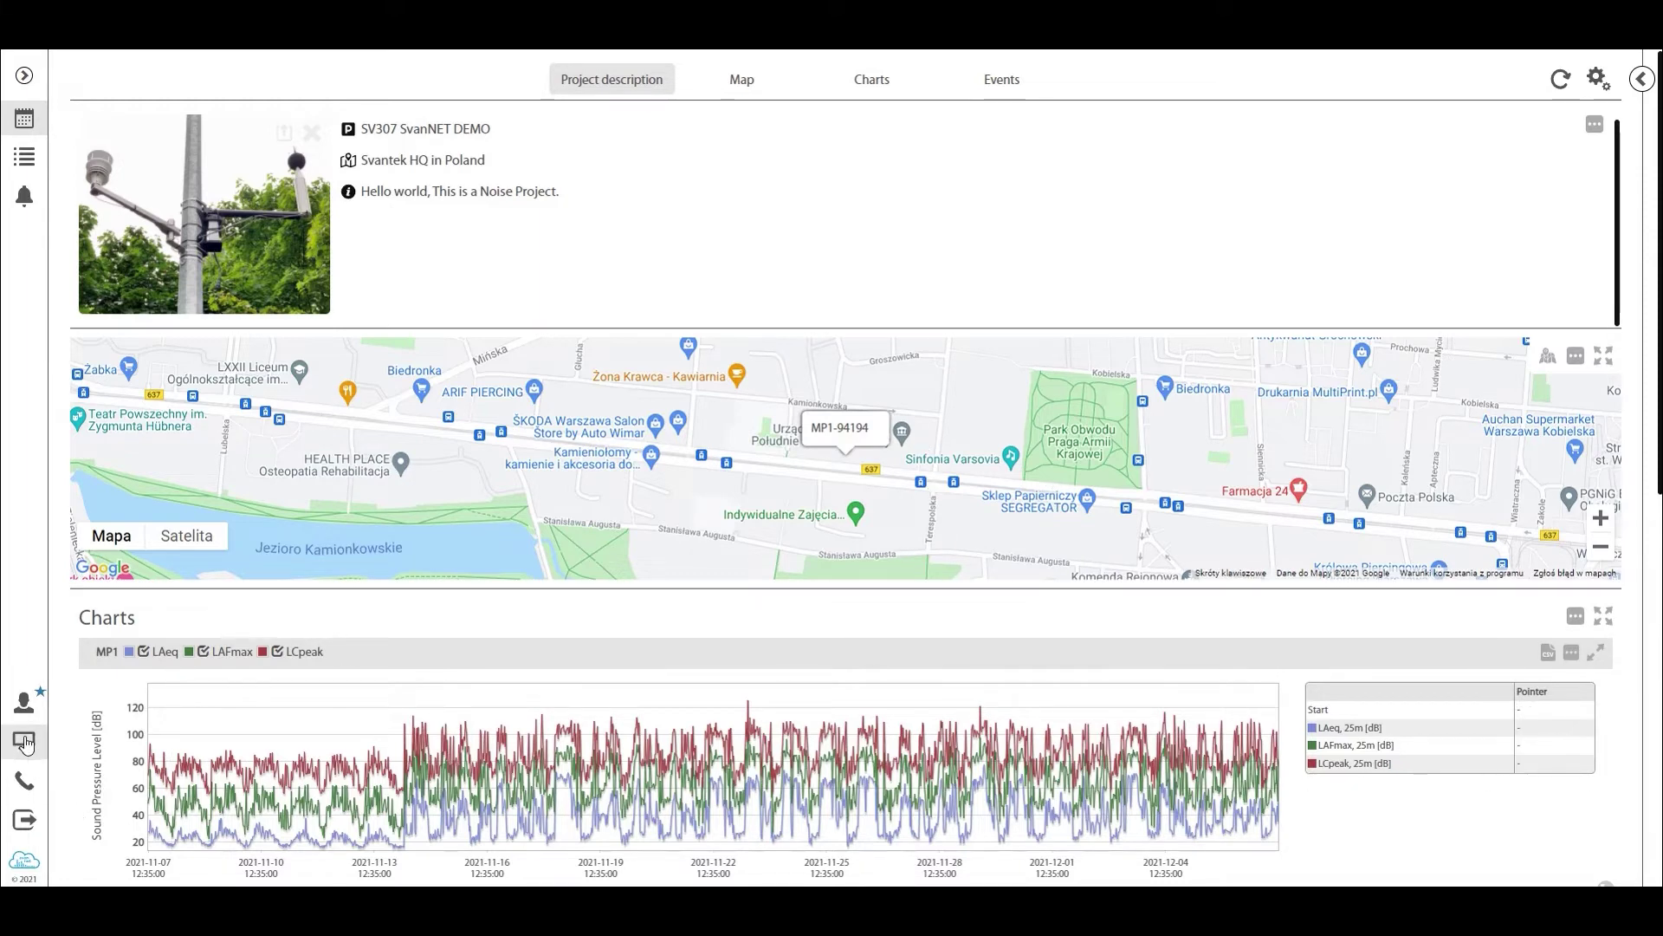
left_click(25, 743)
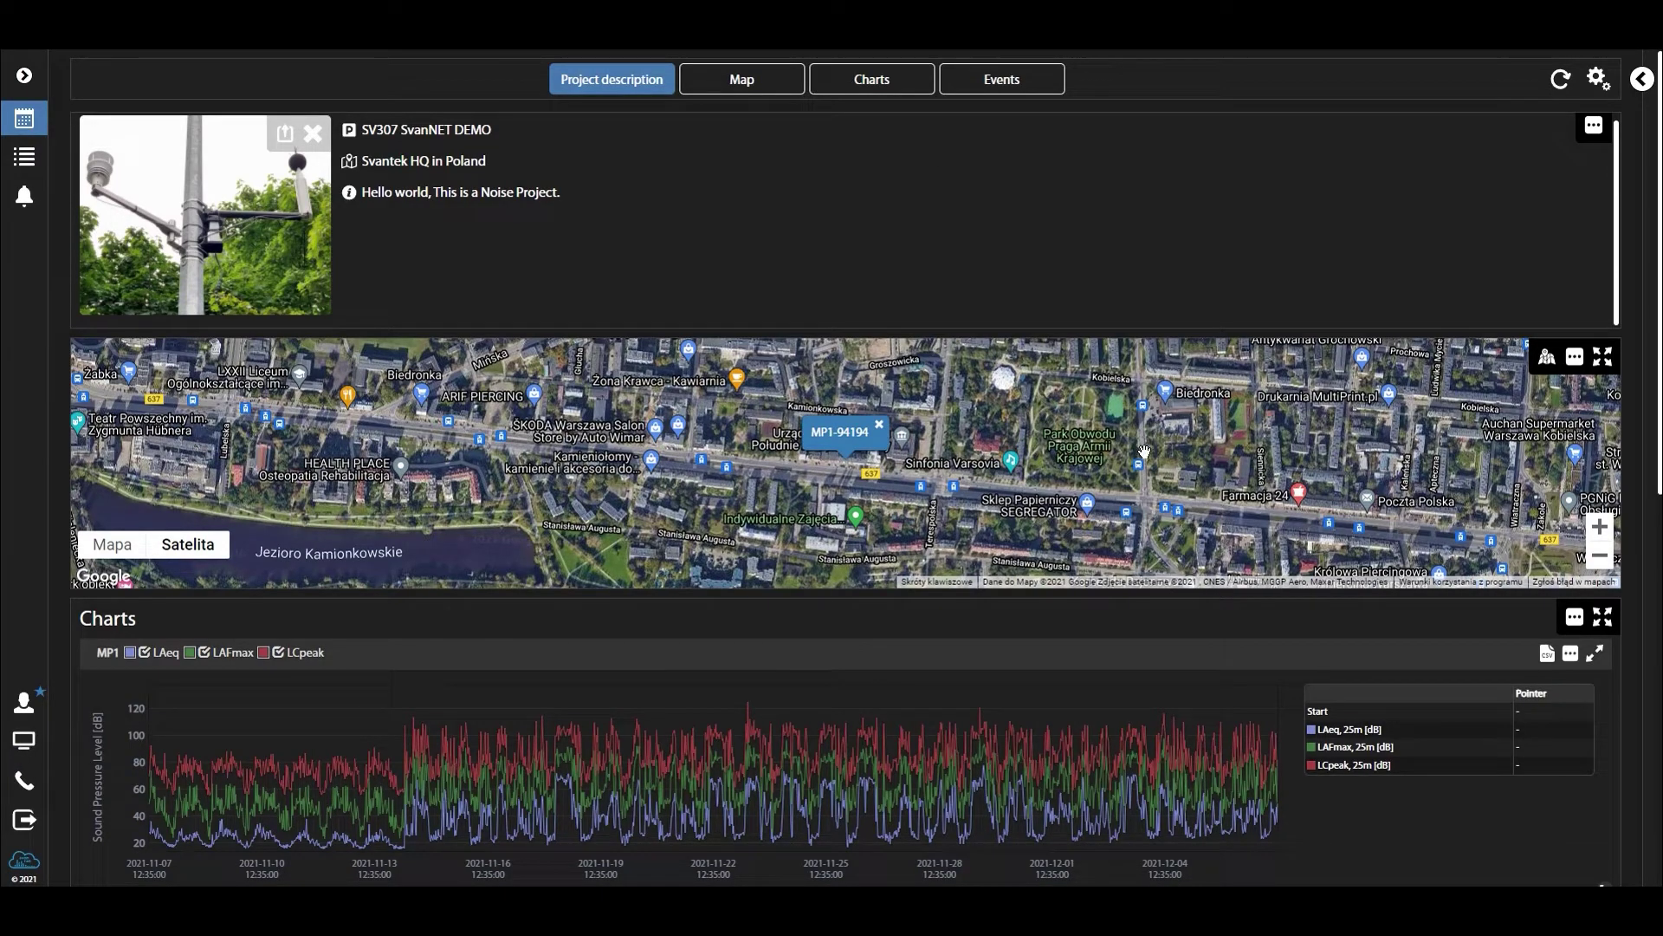
left_click(25, 743)
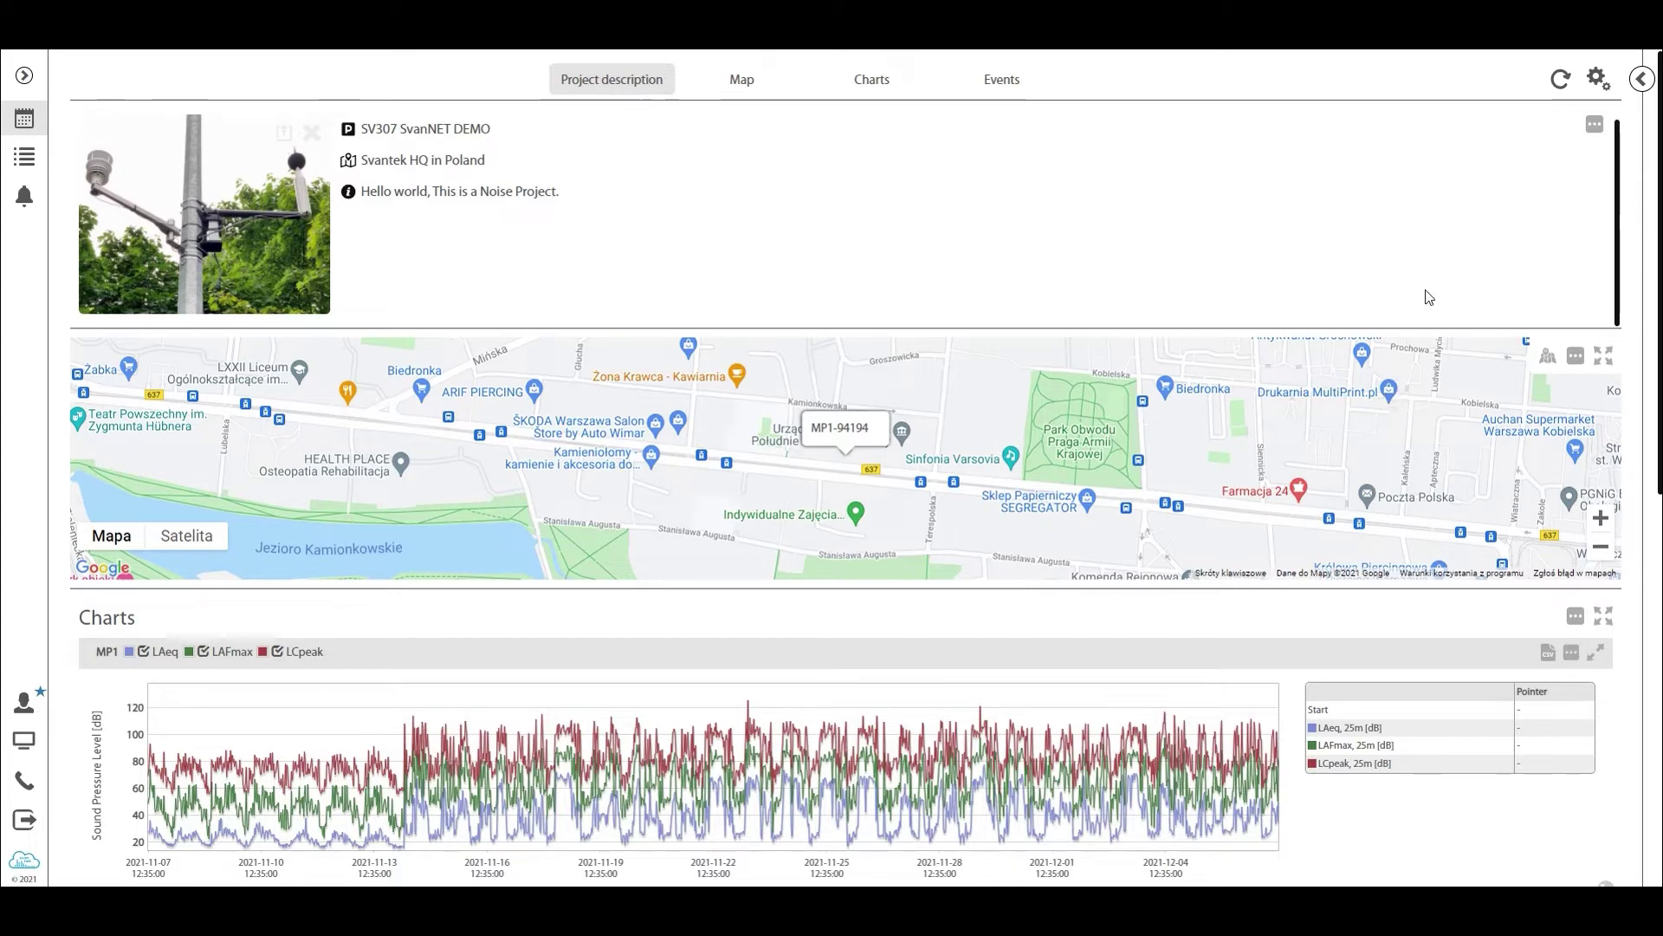
In layout edit mode, drag the map panel's corner down to enlarge it, then exit edit mode
left_click(1598, 79)
left_click(1560, 76)
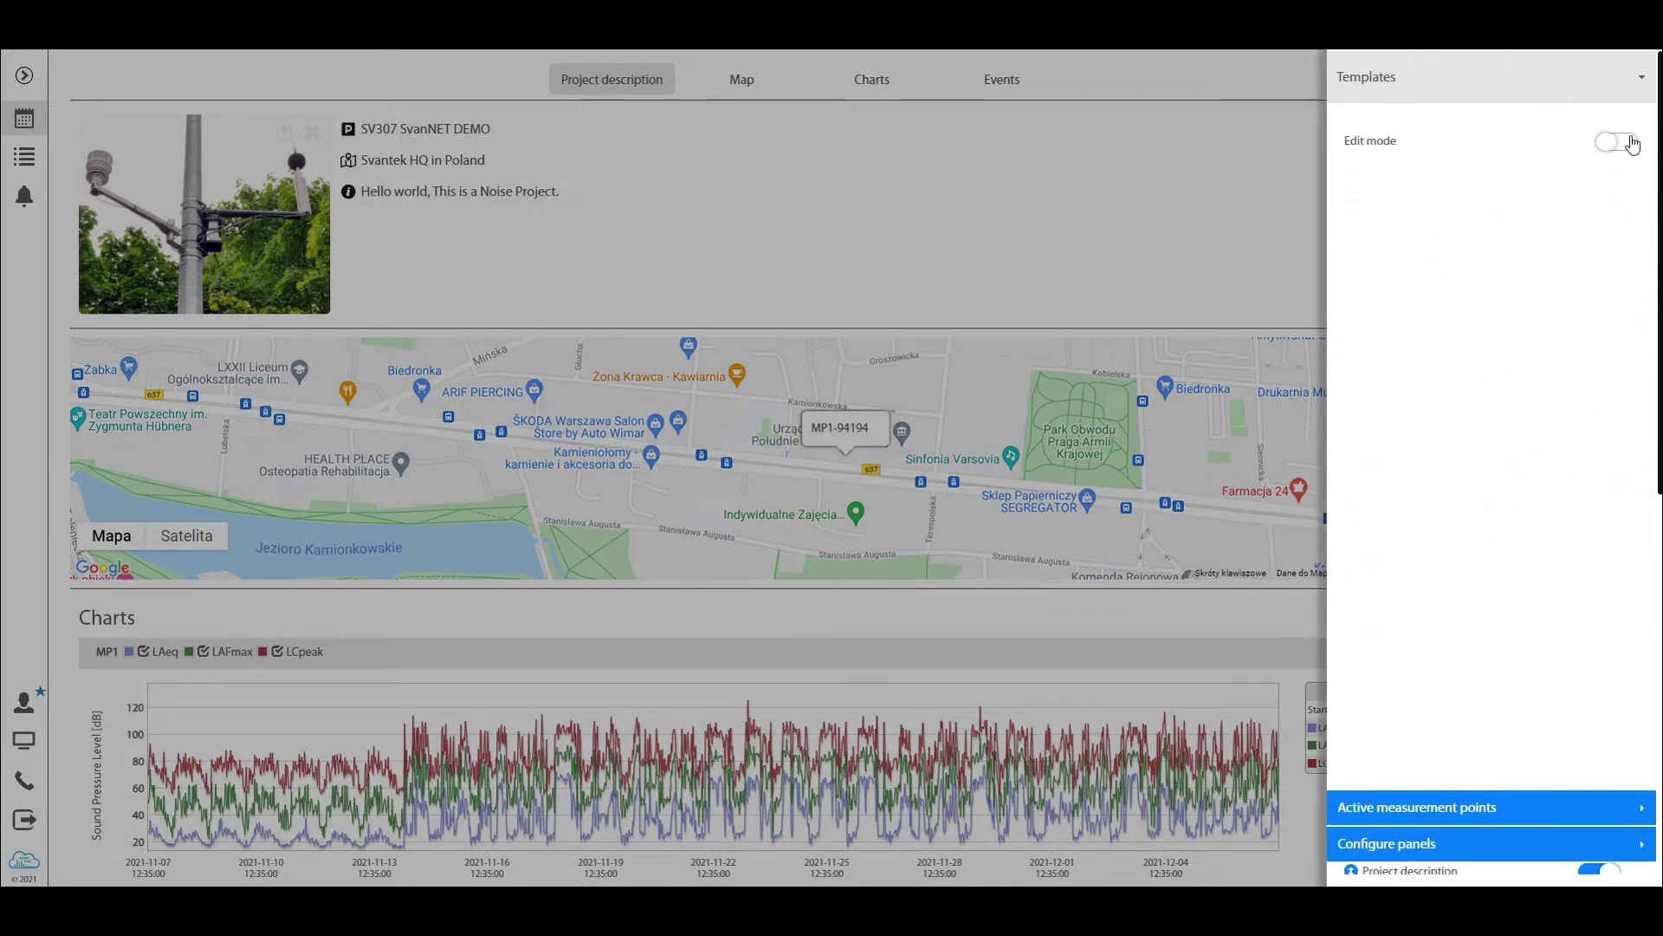
left_click(1632, 143)
left_click(1155, 180)
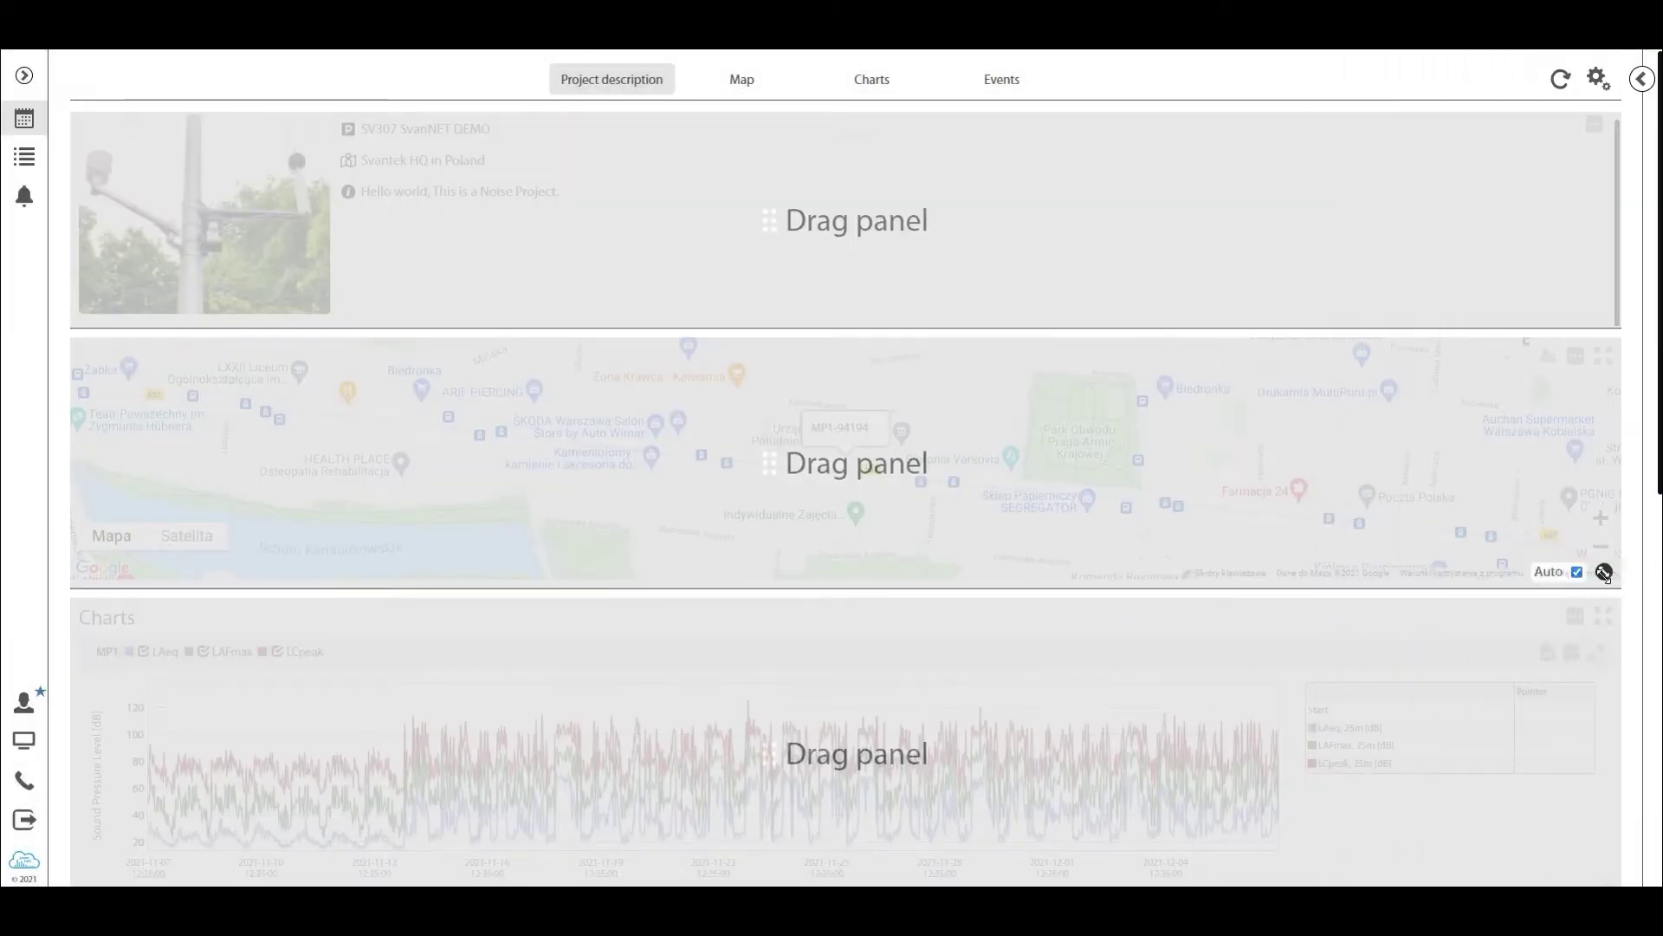
left_click_drag(1604, 573, 1604, 762)
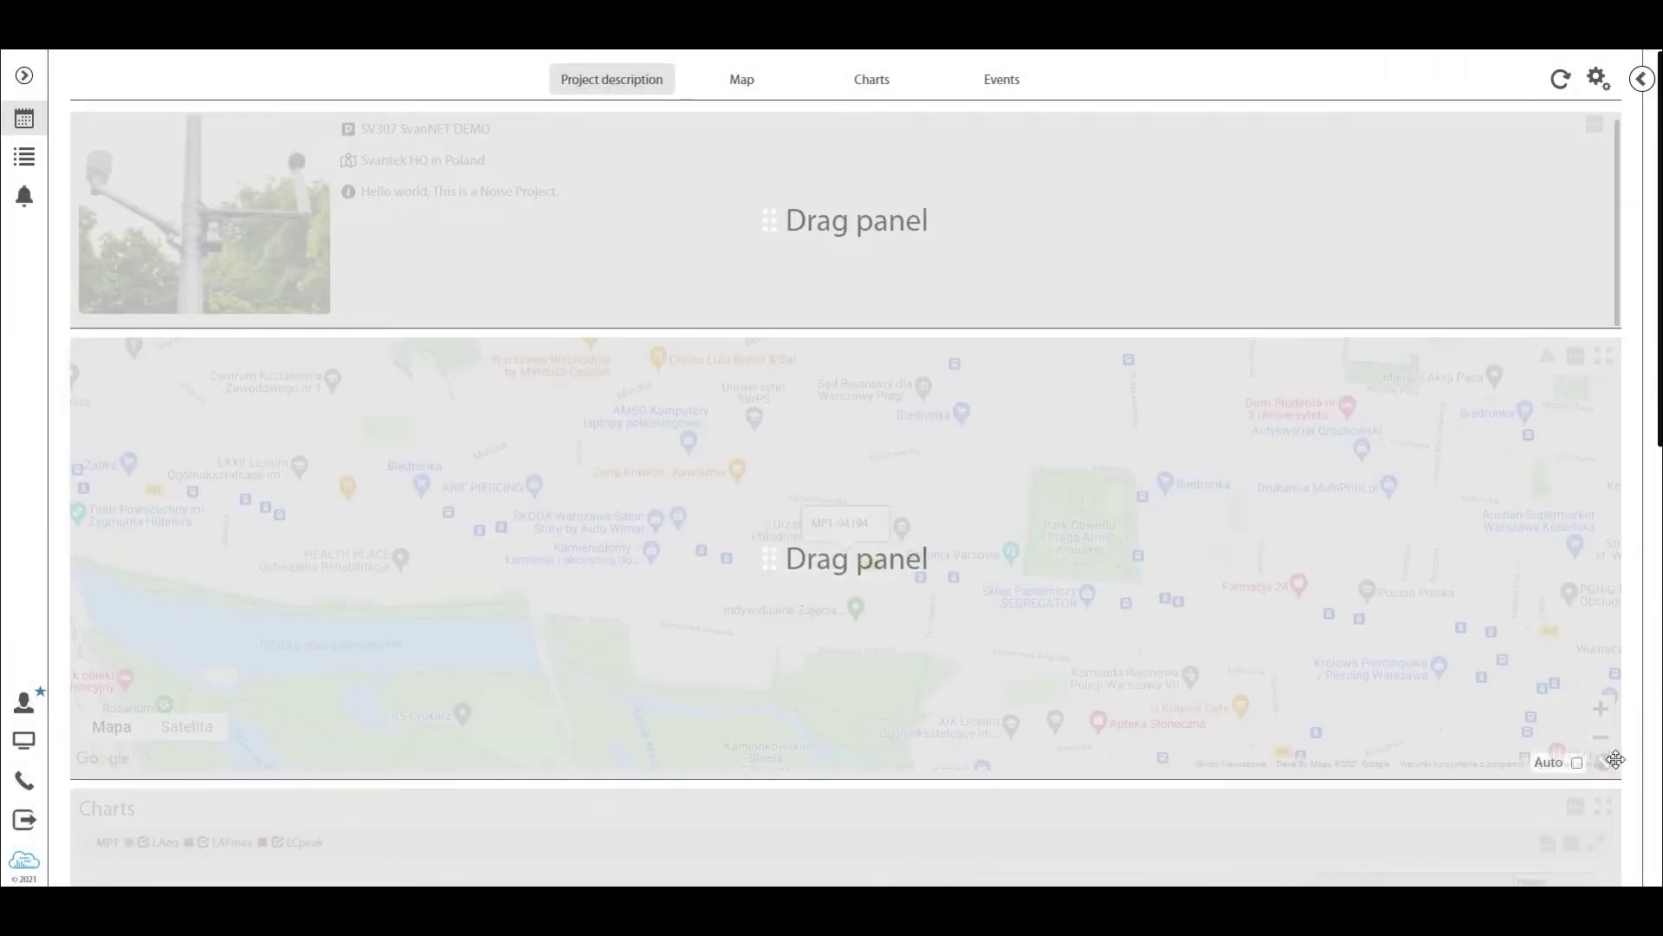
left_click(1598, 79)
left_click(1611, 143)
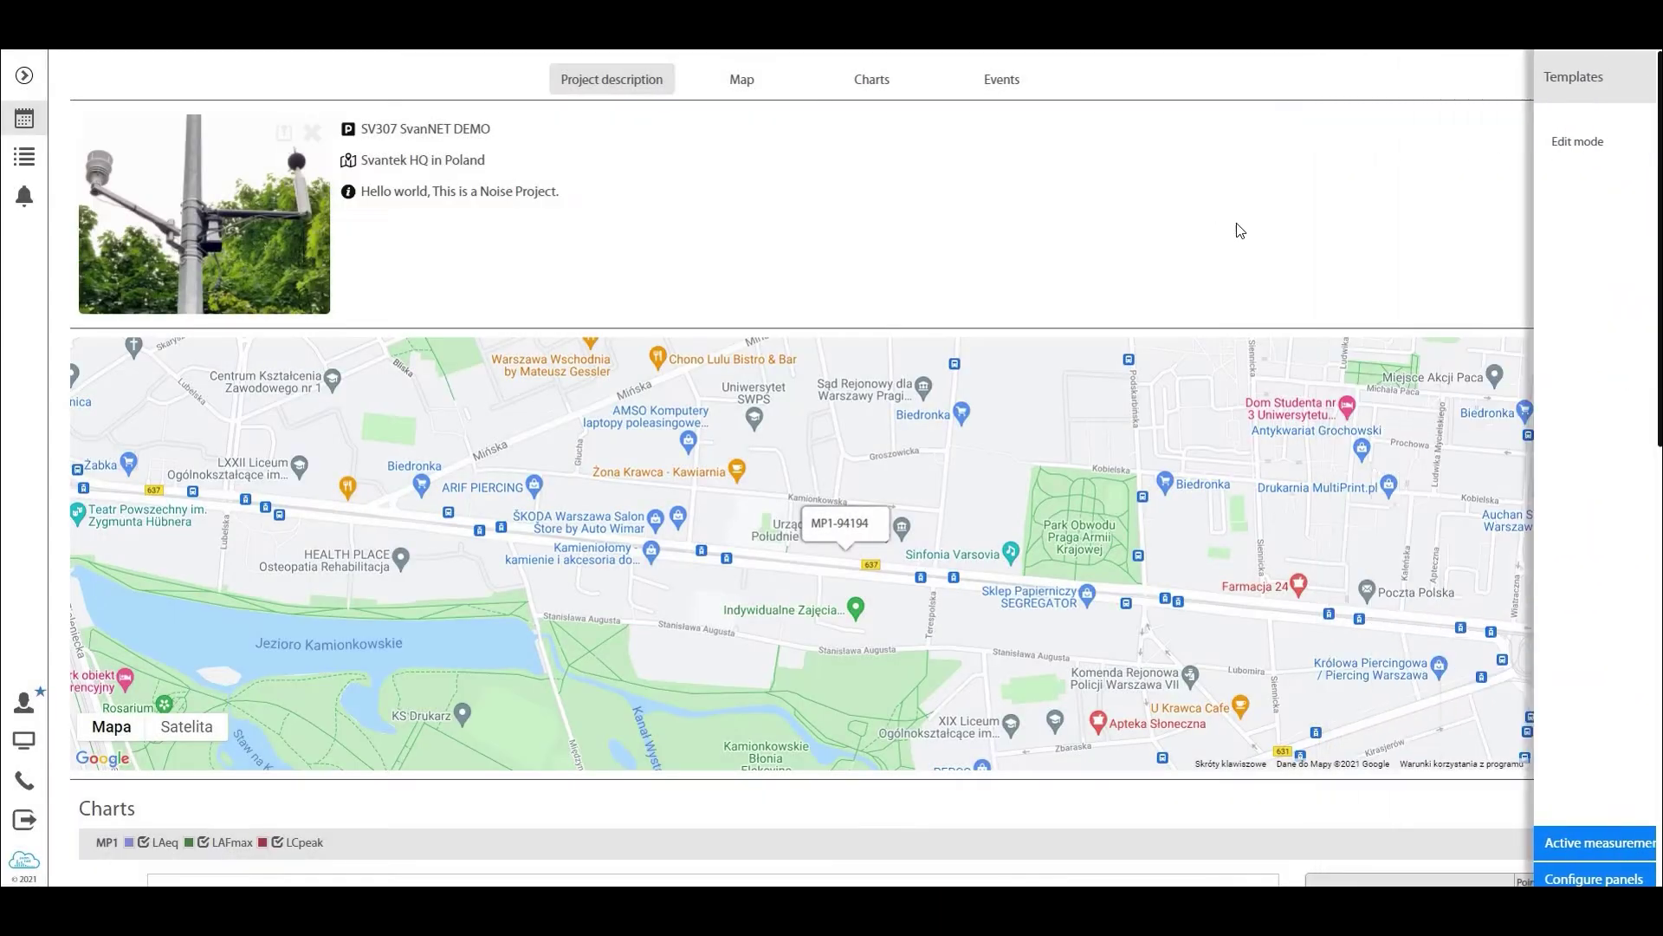
left_click(1241, 230)
scroll(1283, 252, "down", 1)
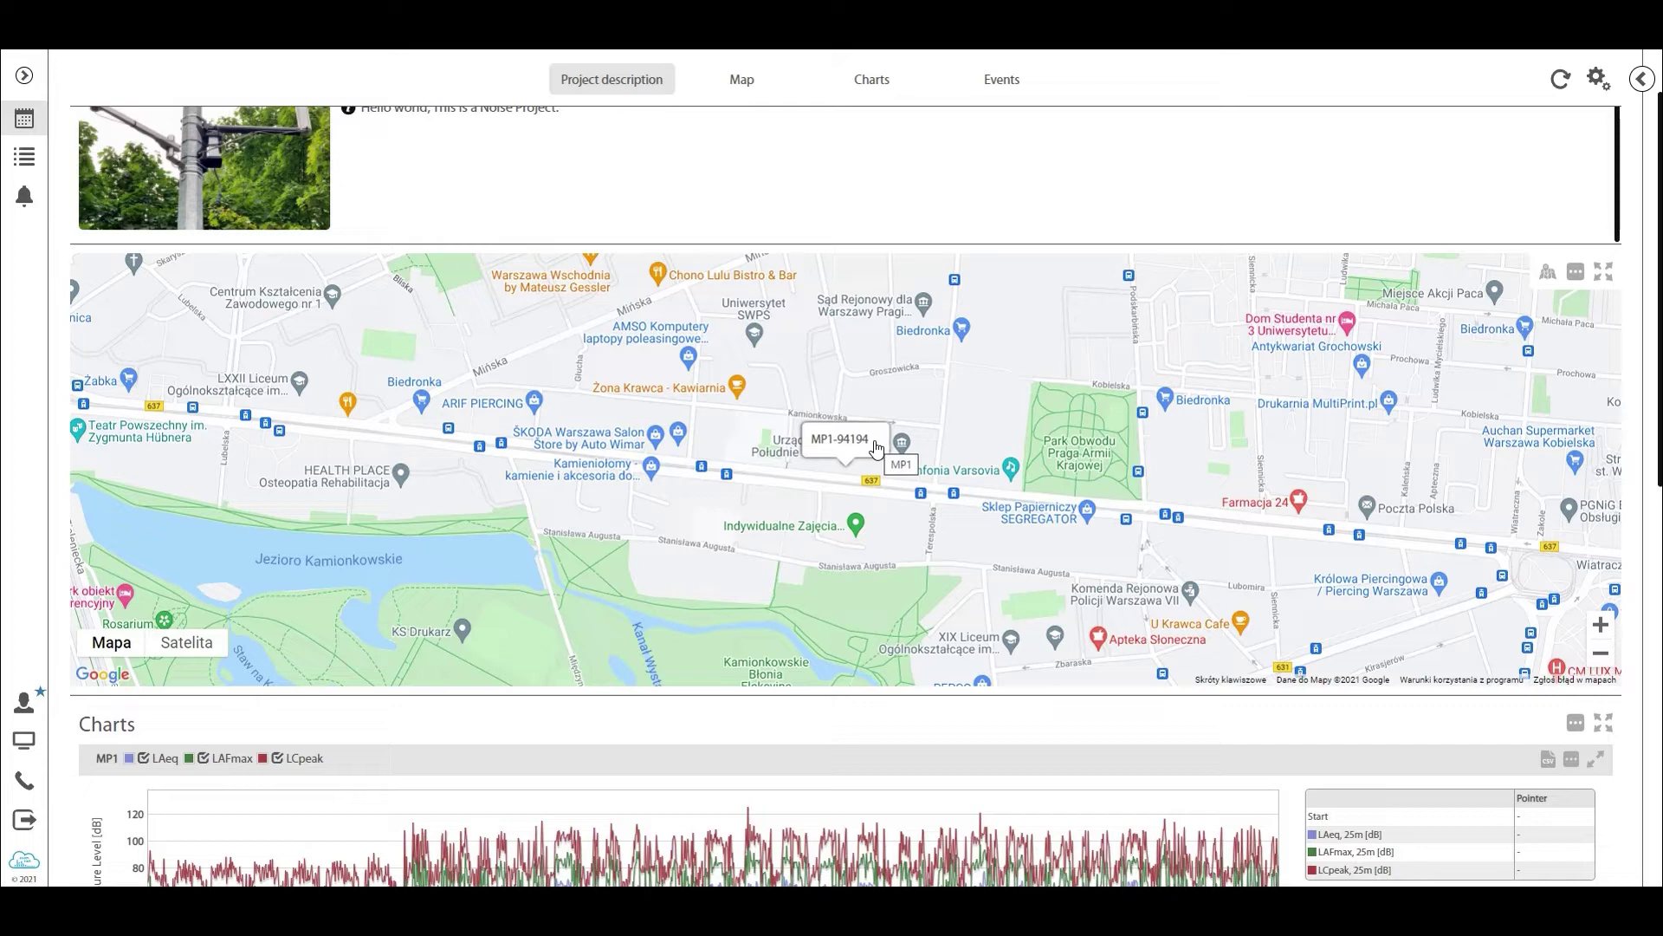
Add the Live data panel and drag it between Map and Charts in the panel configuration
left_click(1599, 79)
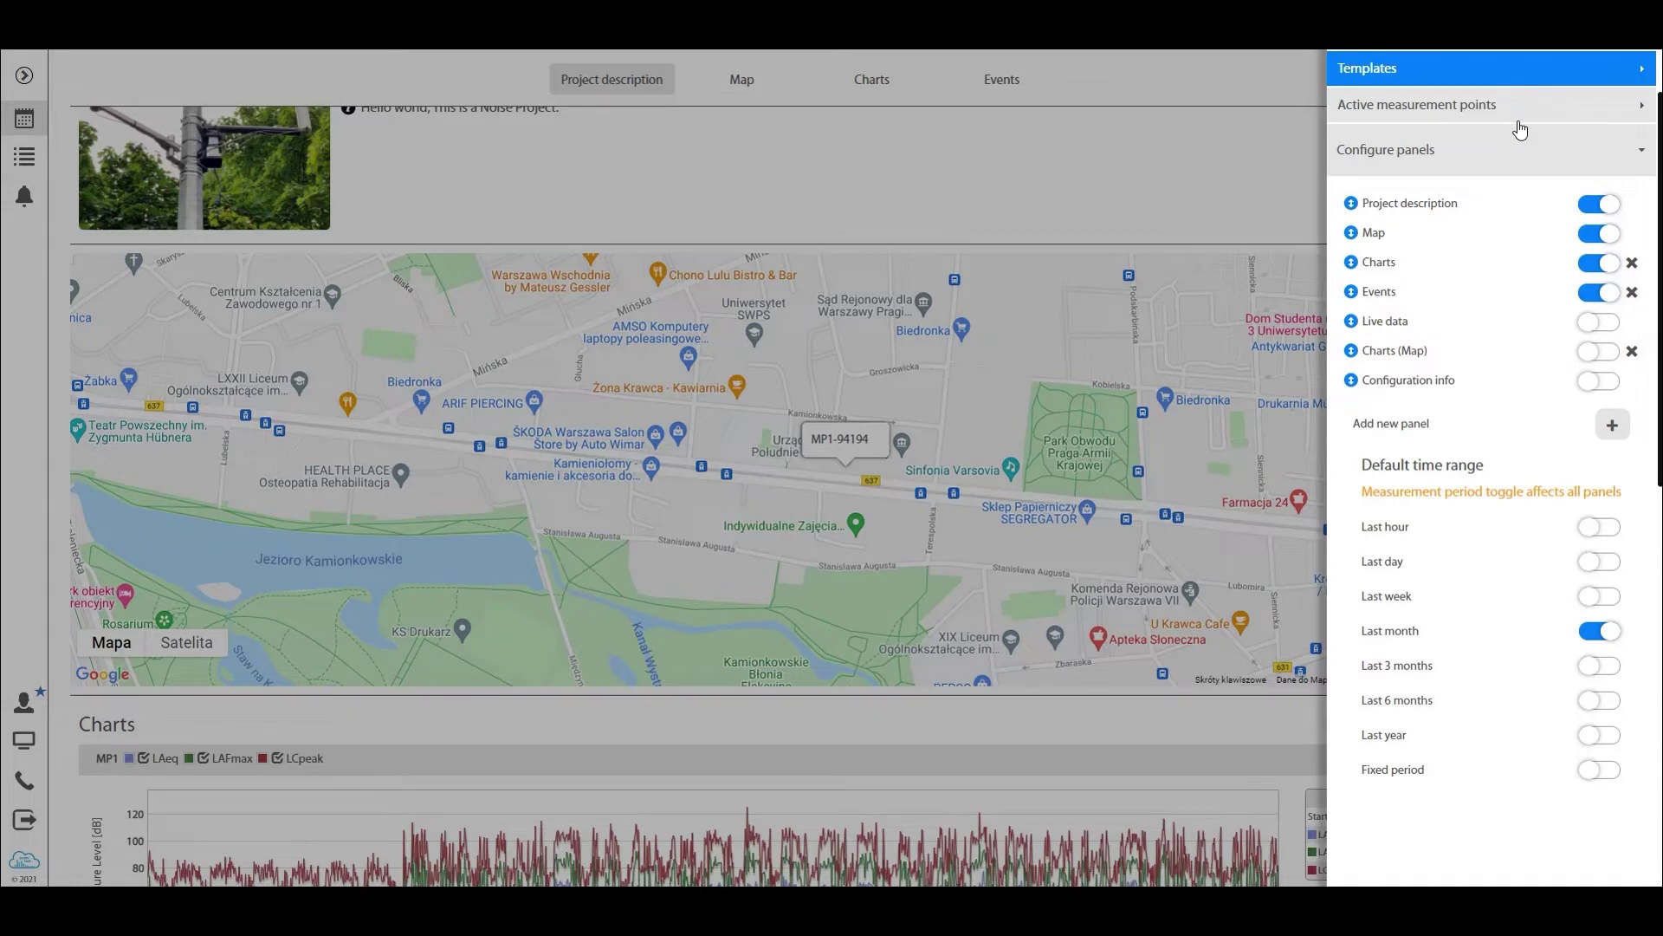
left_click(1151, 231)
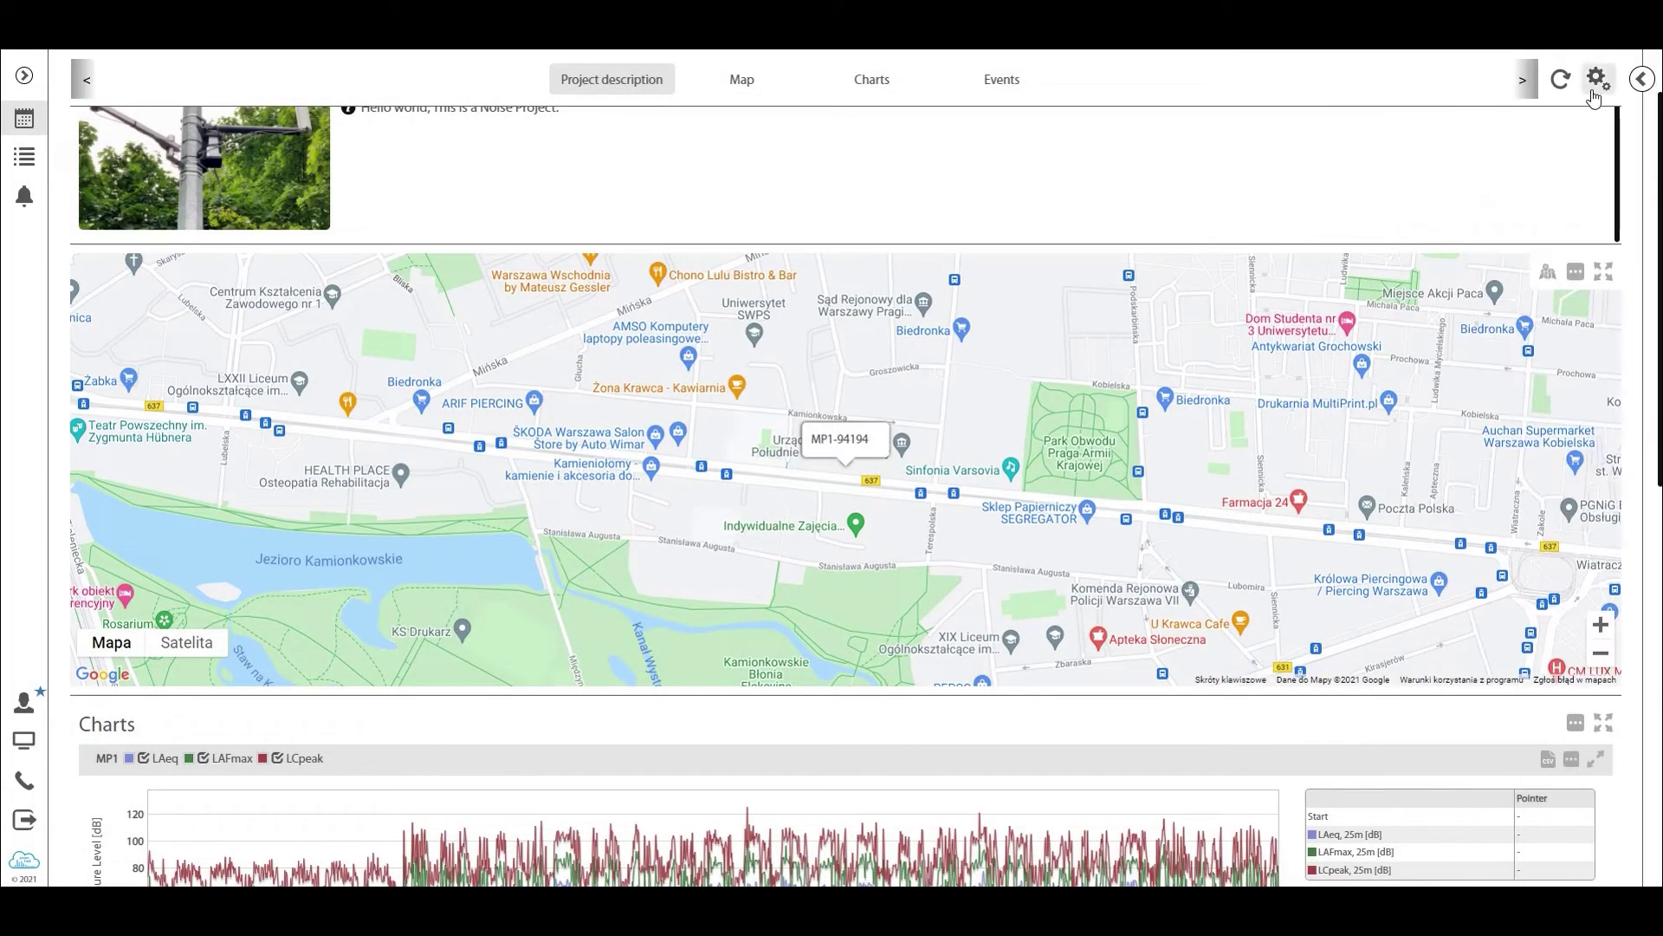
left_click(1594, 87)
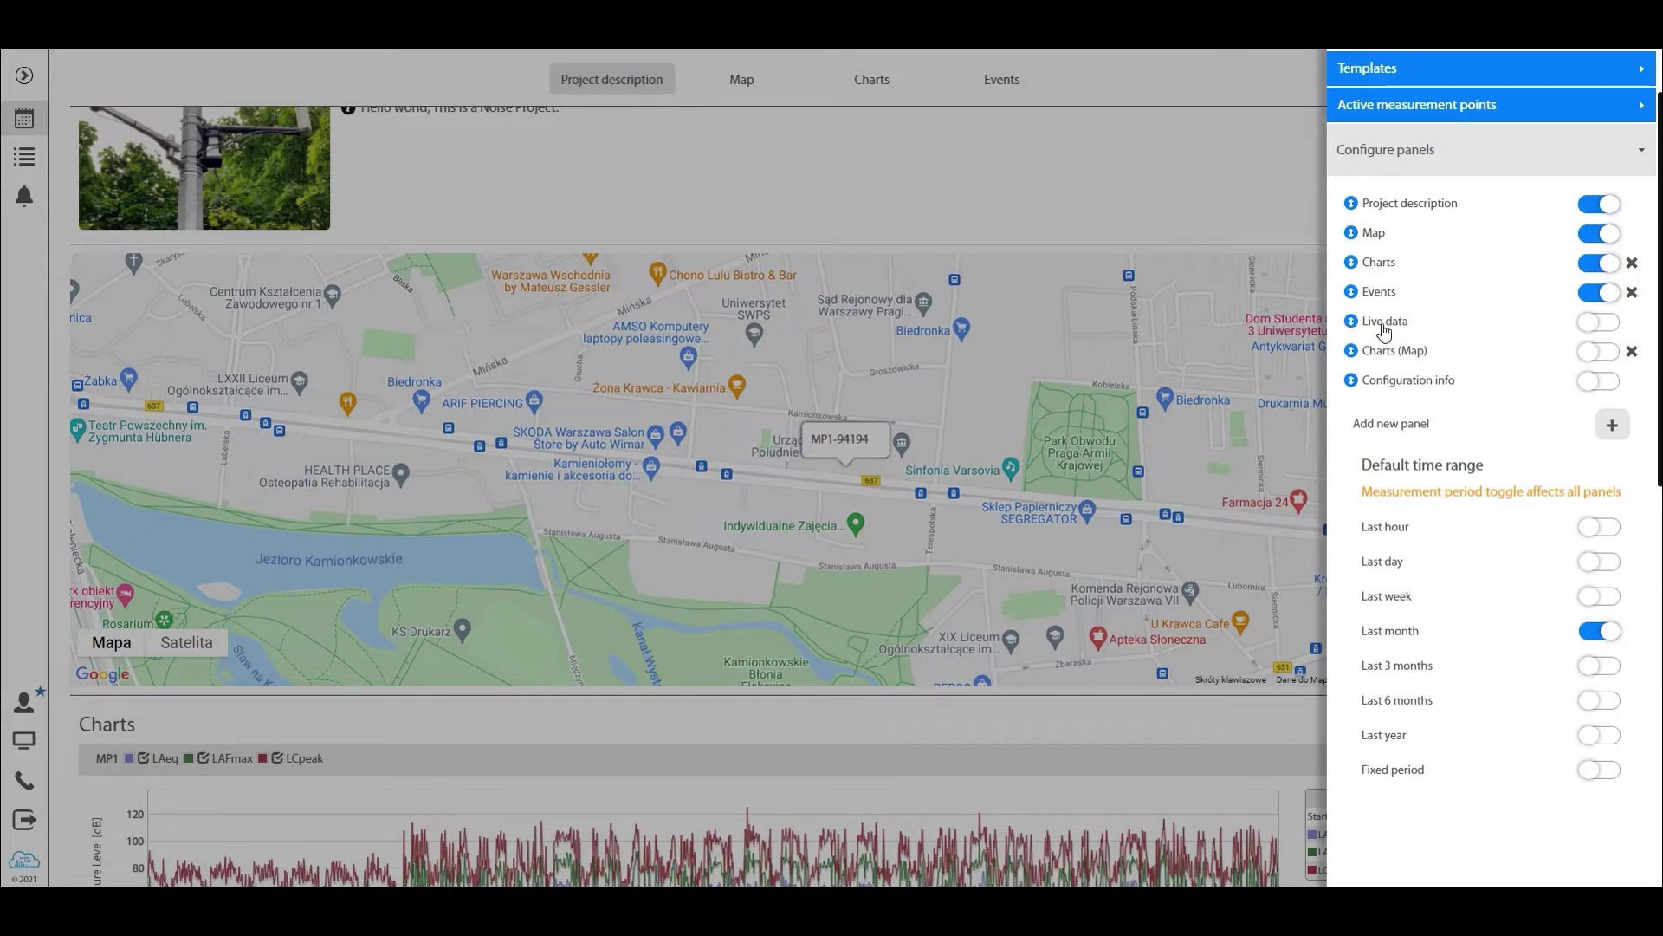
left_click(1588, 327)
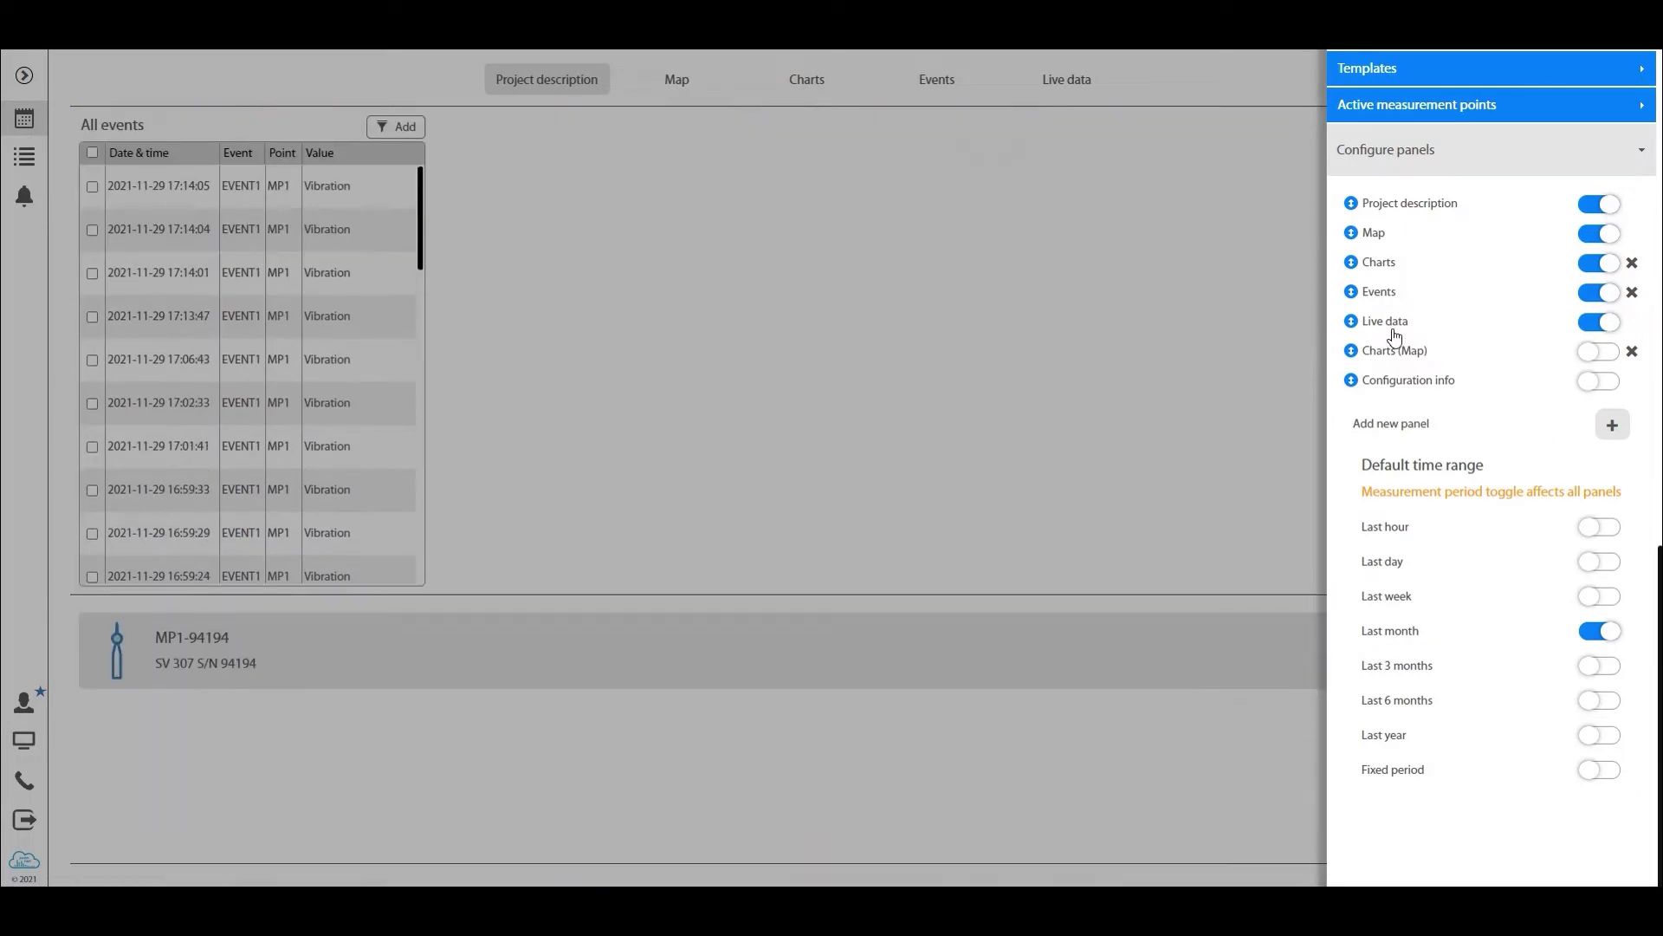
left_click_drag(1392, 327, 1393, 257)
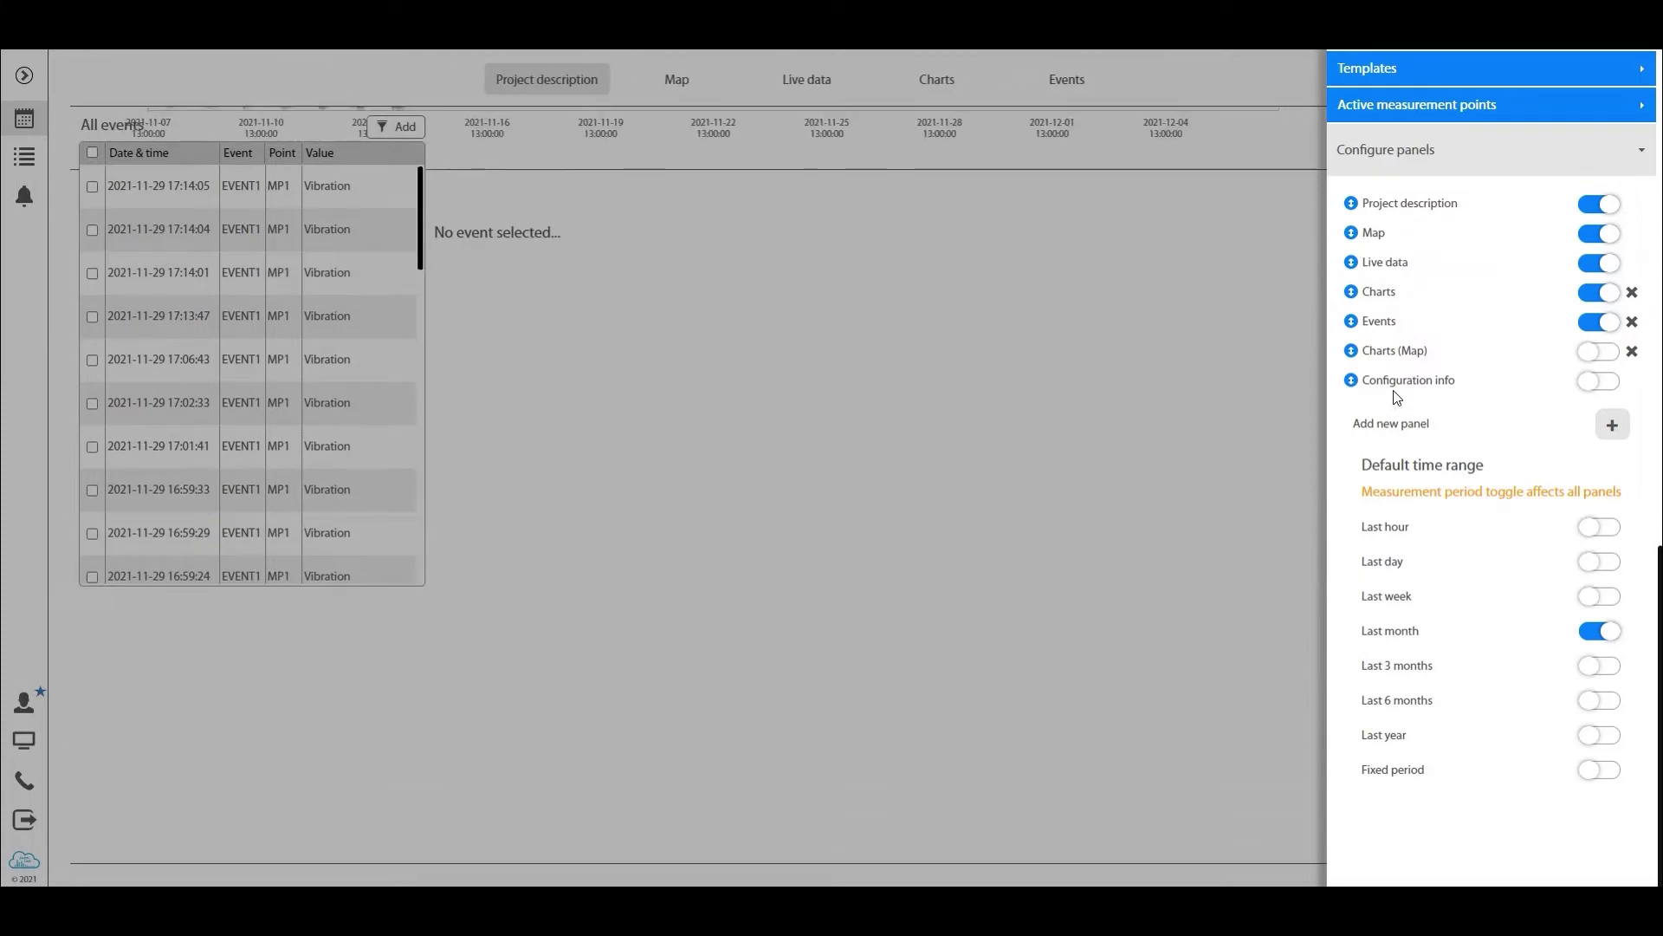
scroll(1126, 376, "up", 6)
scroll(1157, 395, "down", 1)
scroll(1192, 391, "up", 3)
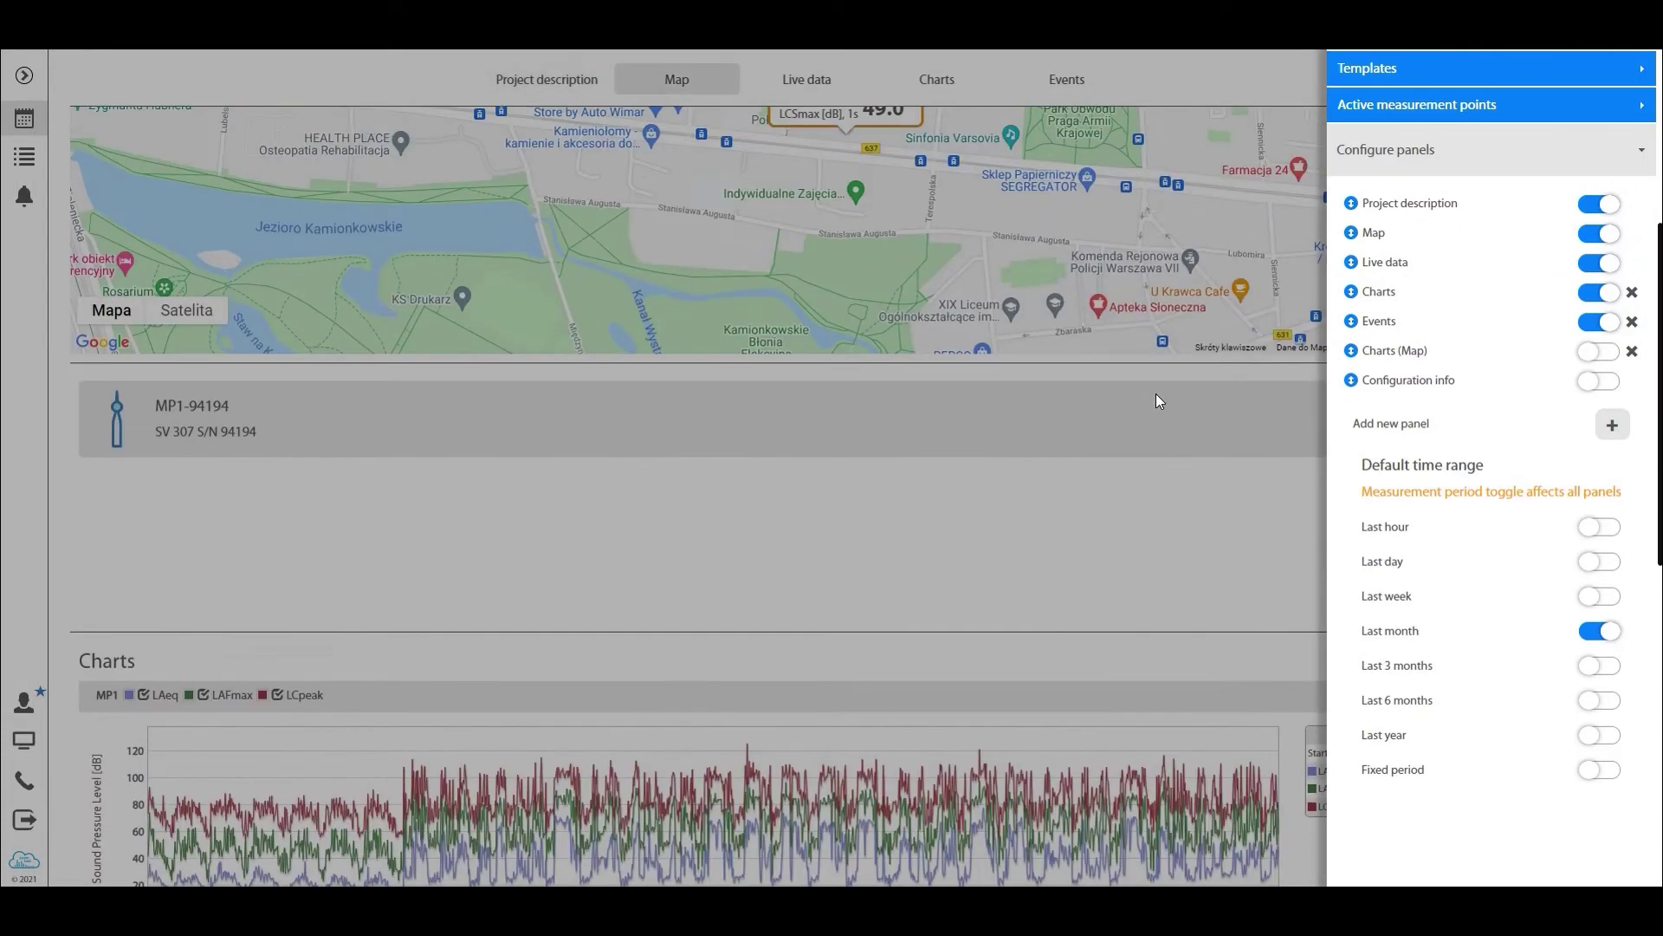
Close the panel configuration and scroll to the Live data card
left_click(1125, 347)
scroll(1183, 439, "up", 5)
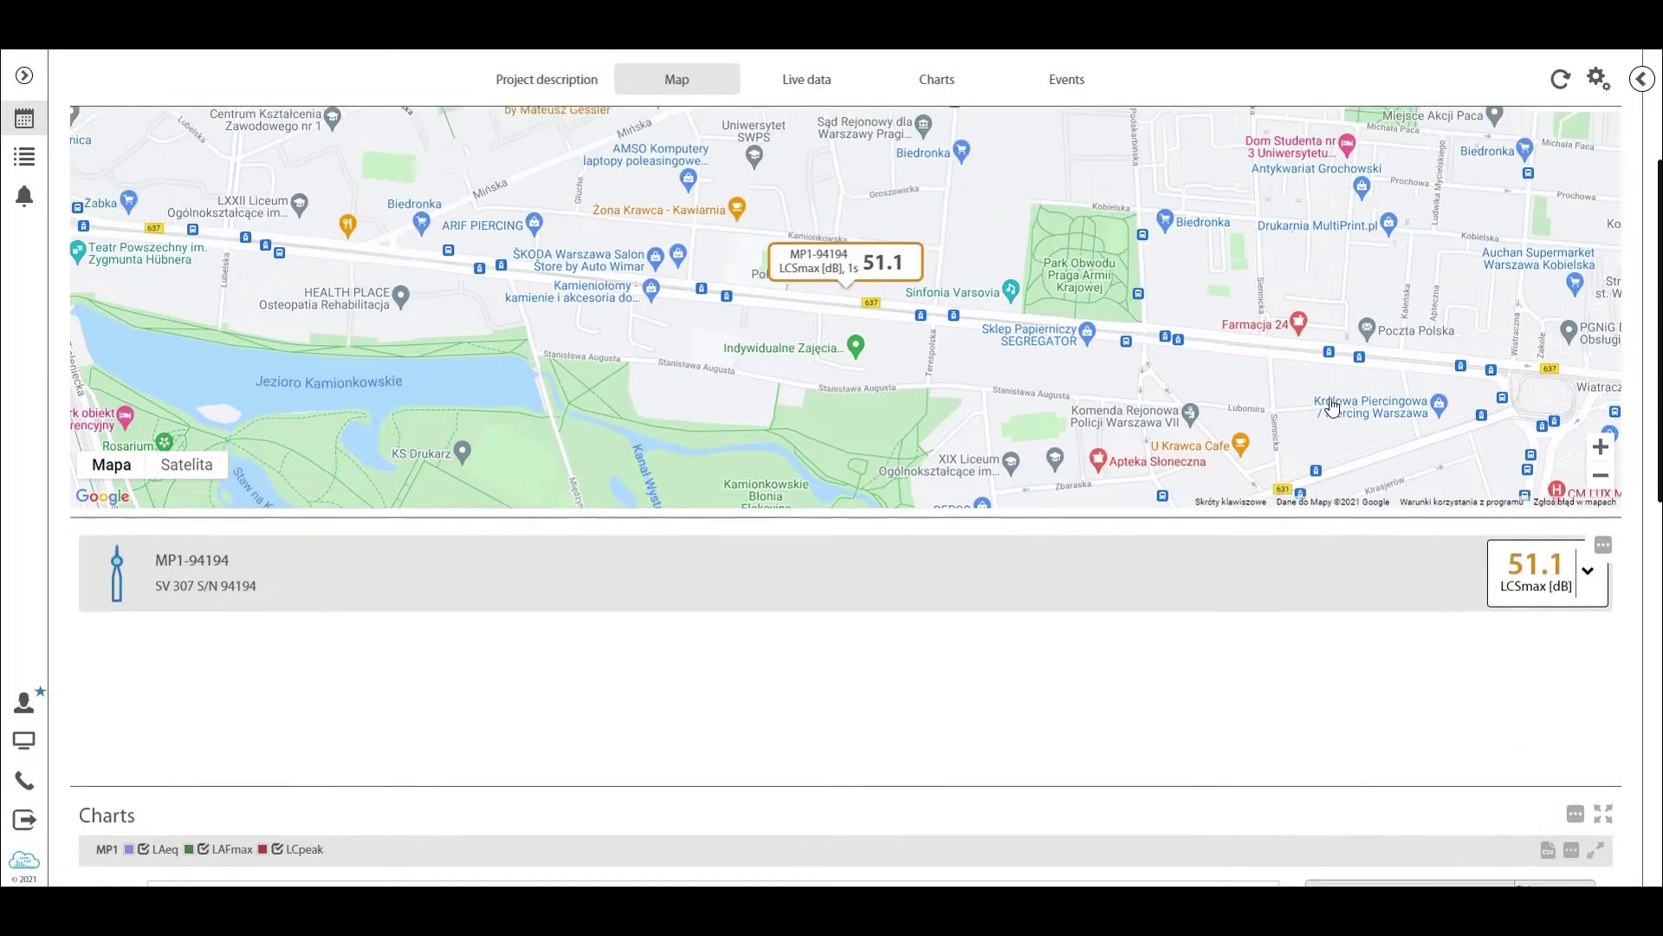
scroll(1332, 414, "down", 2)
scroll(1266, 587, "up", 1)
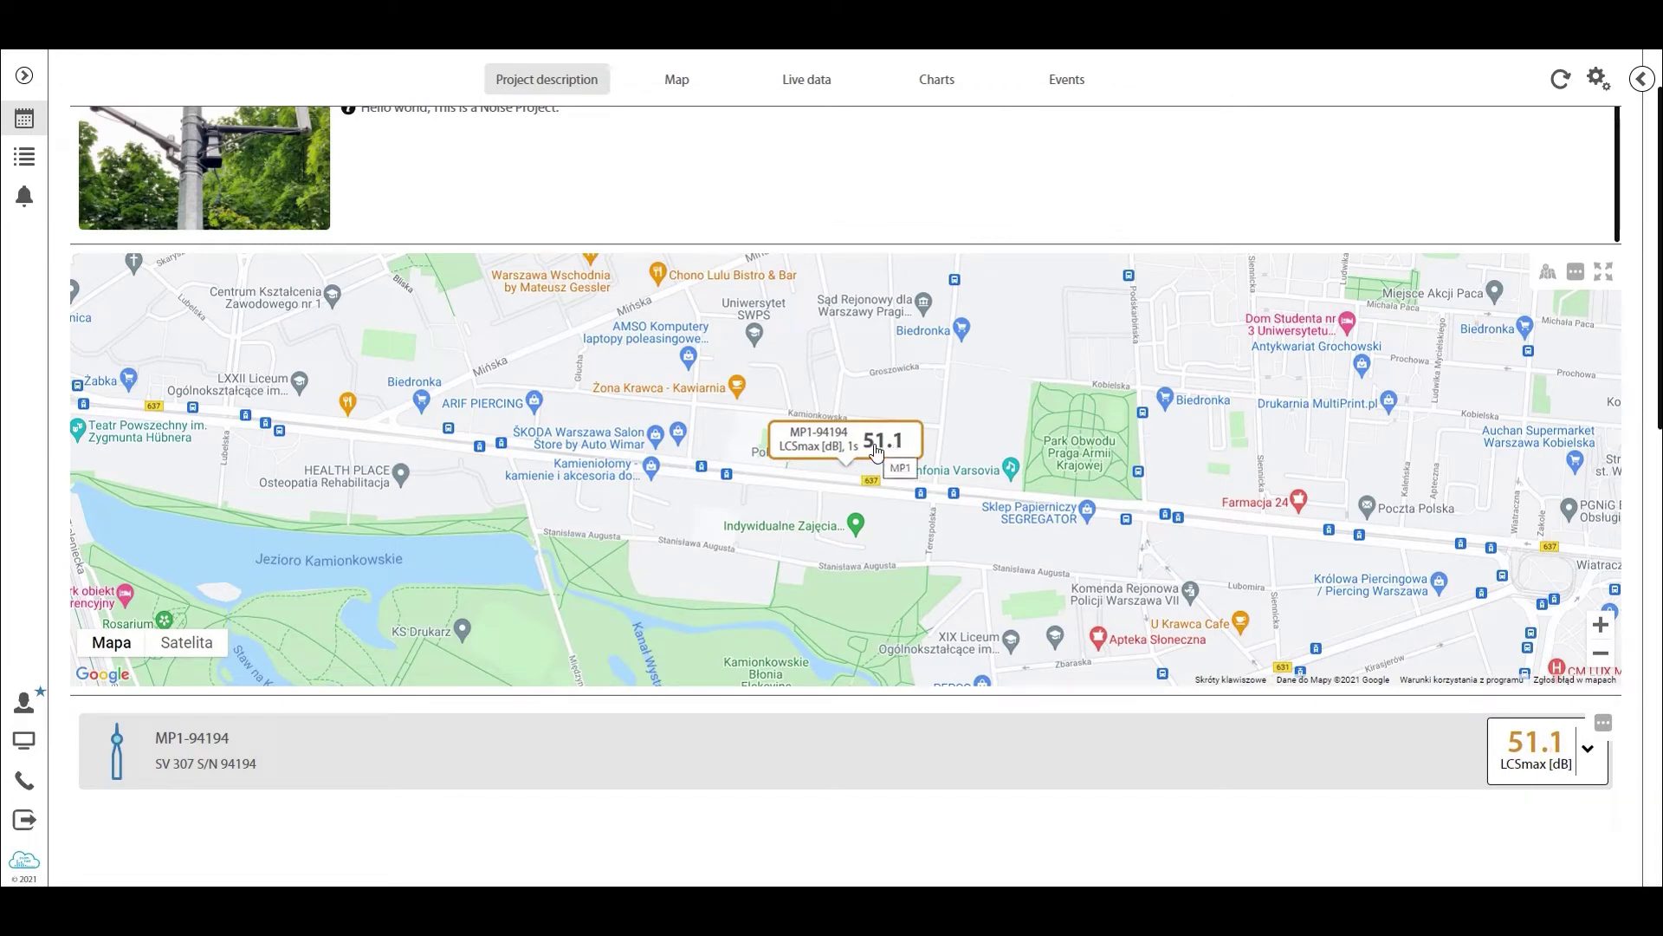
scroll(553, 551, "down", 3)
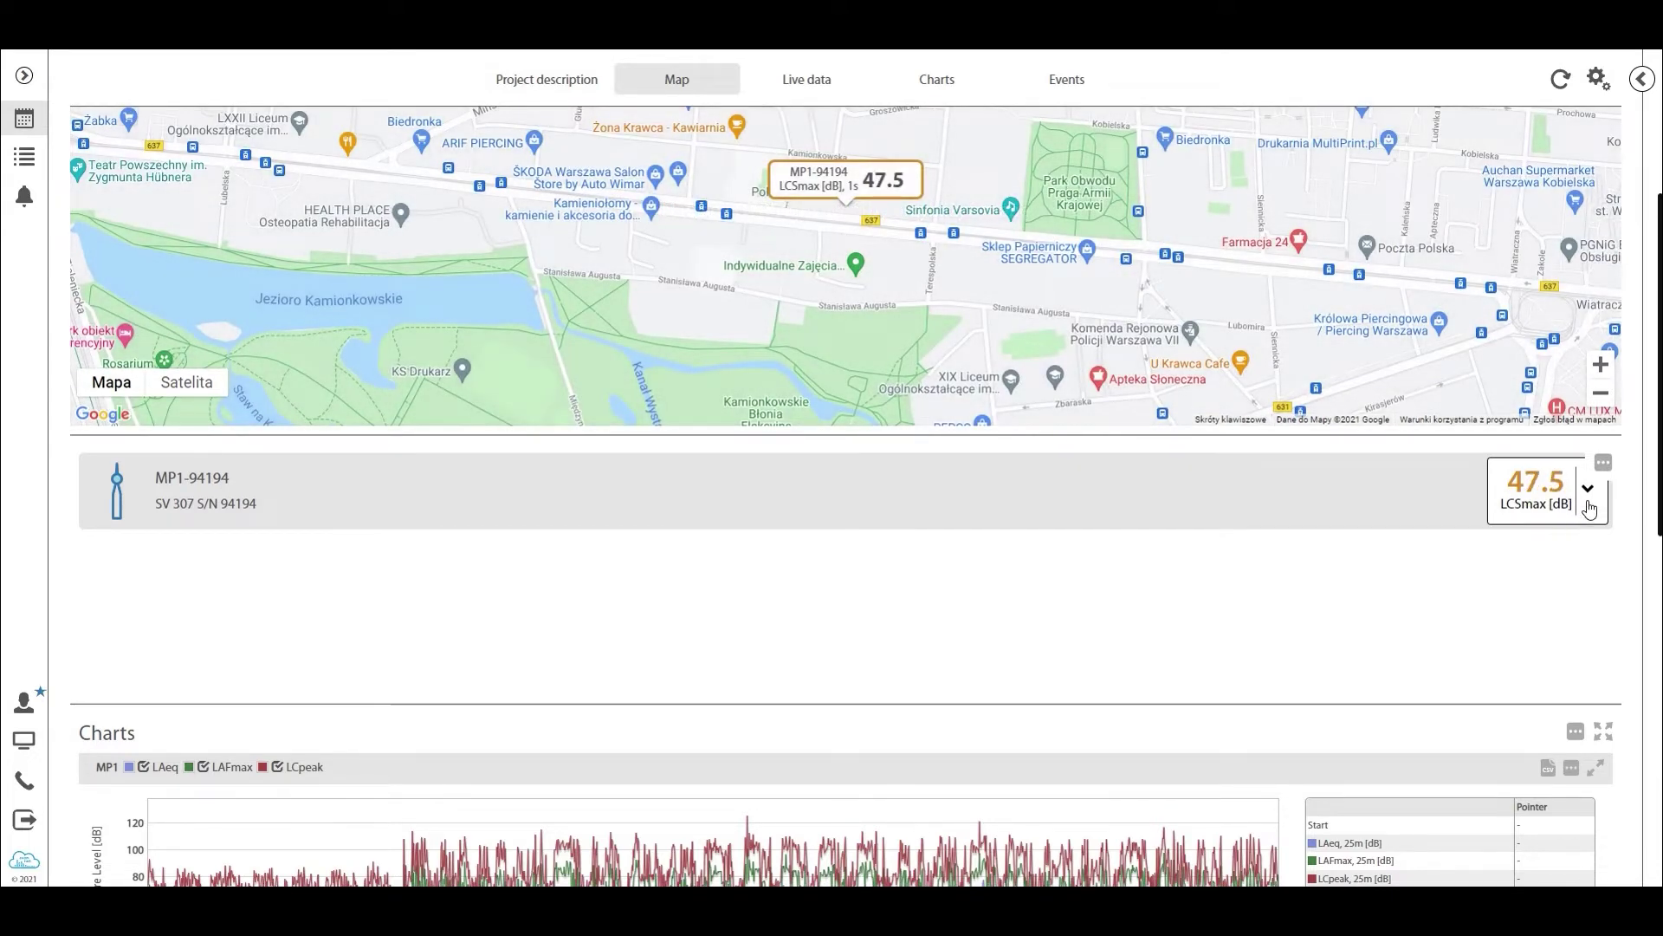
Switch the live reading metric to LAeq, then to LZpeak
left_click(1589, 508)
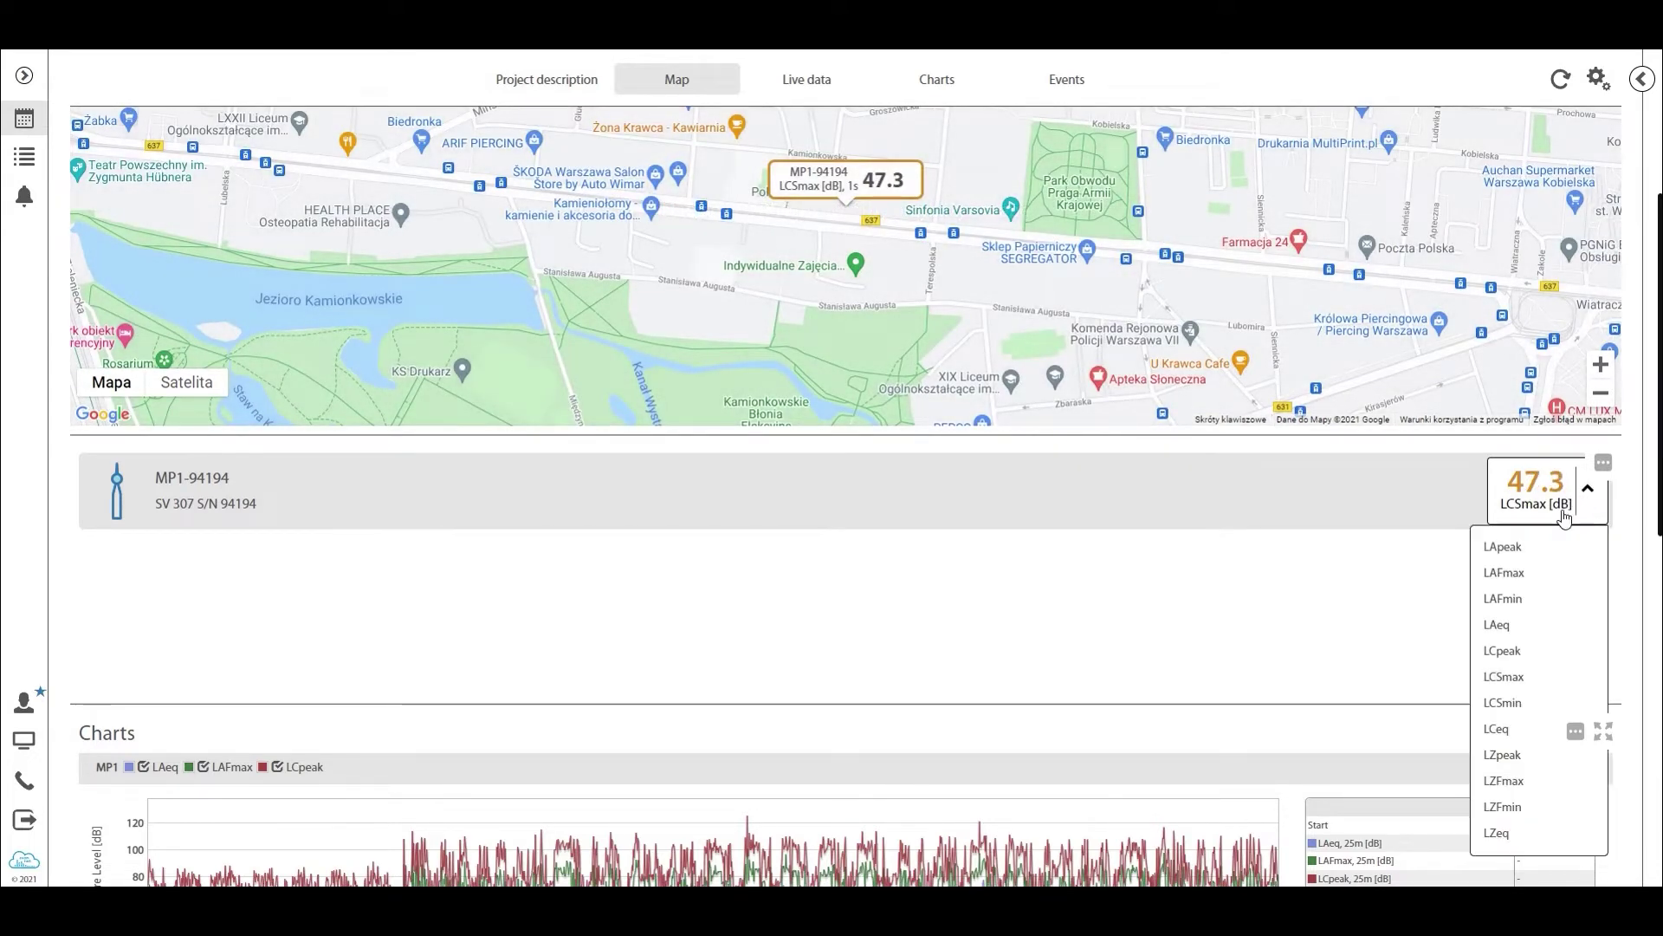
left_click(1521, 628)
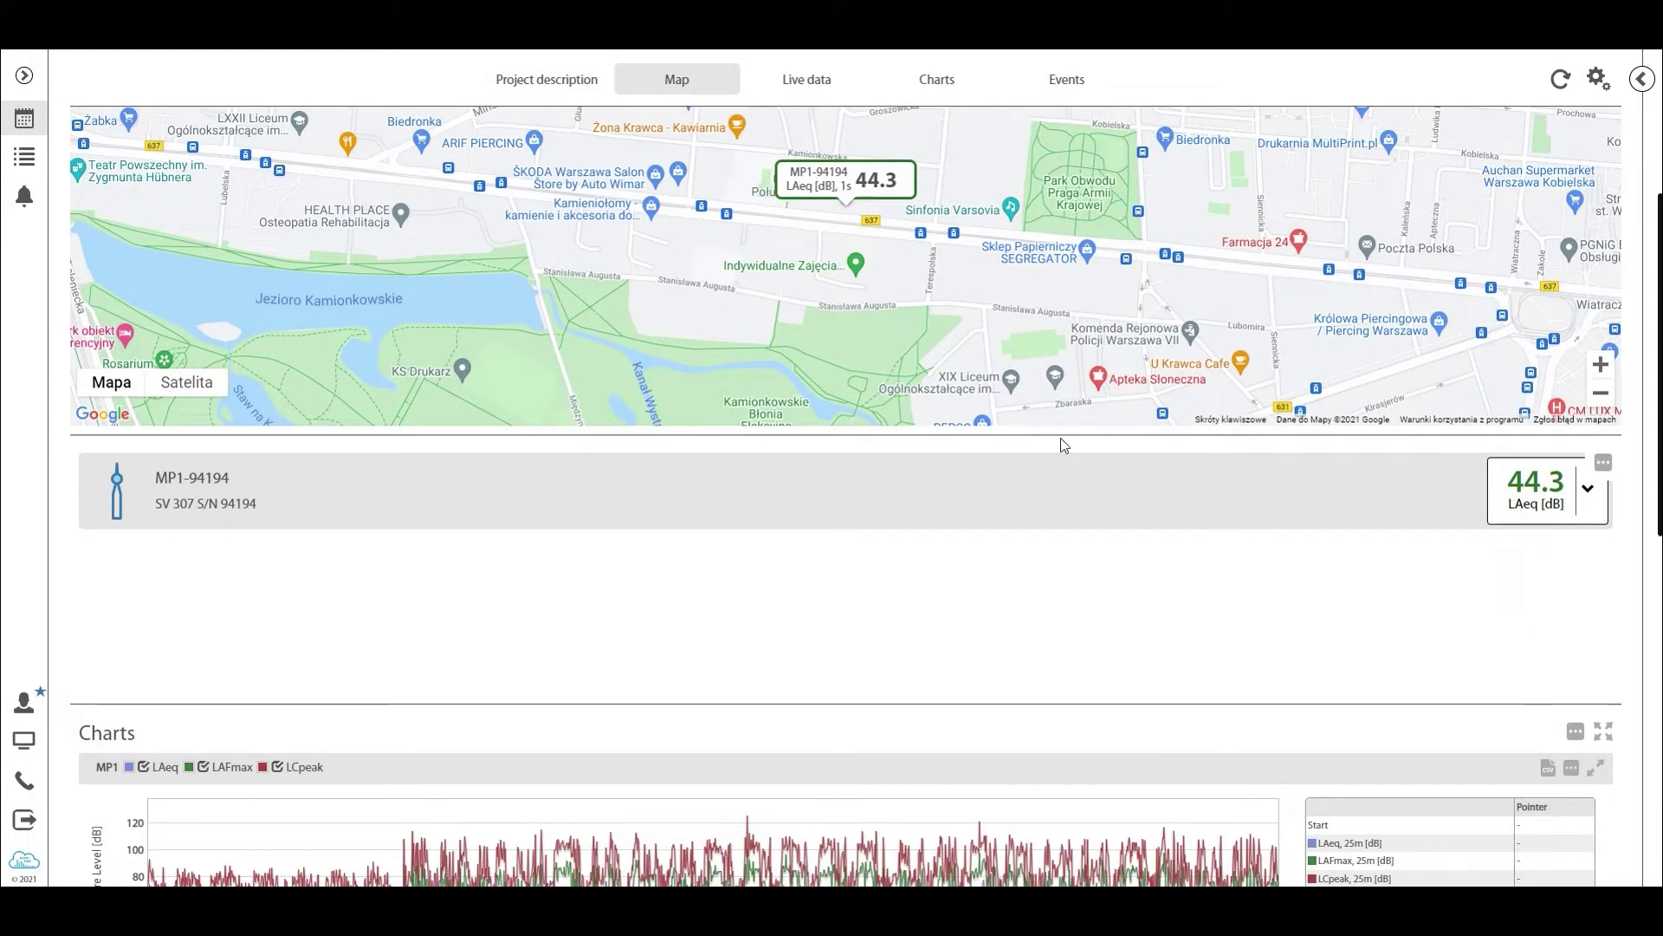
left_click(1588, 489)
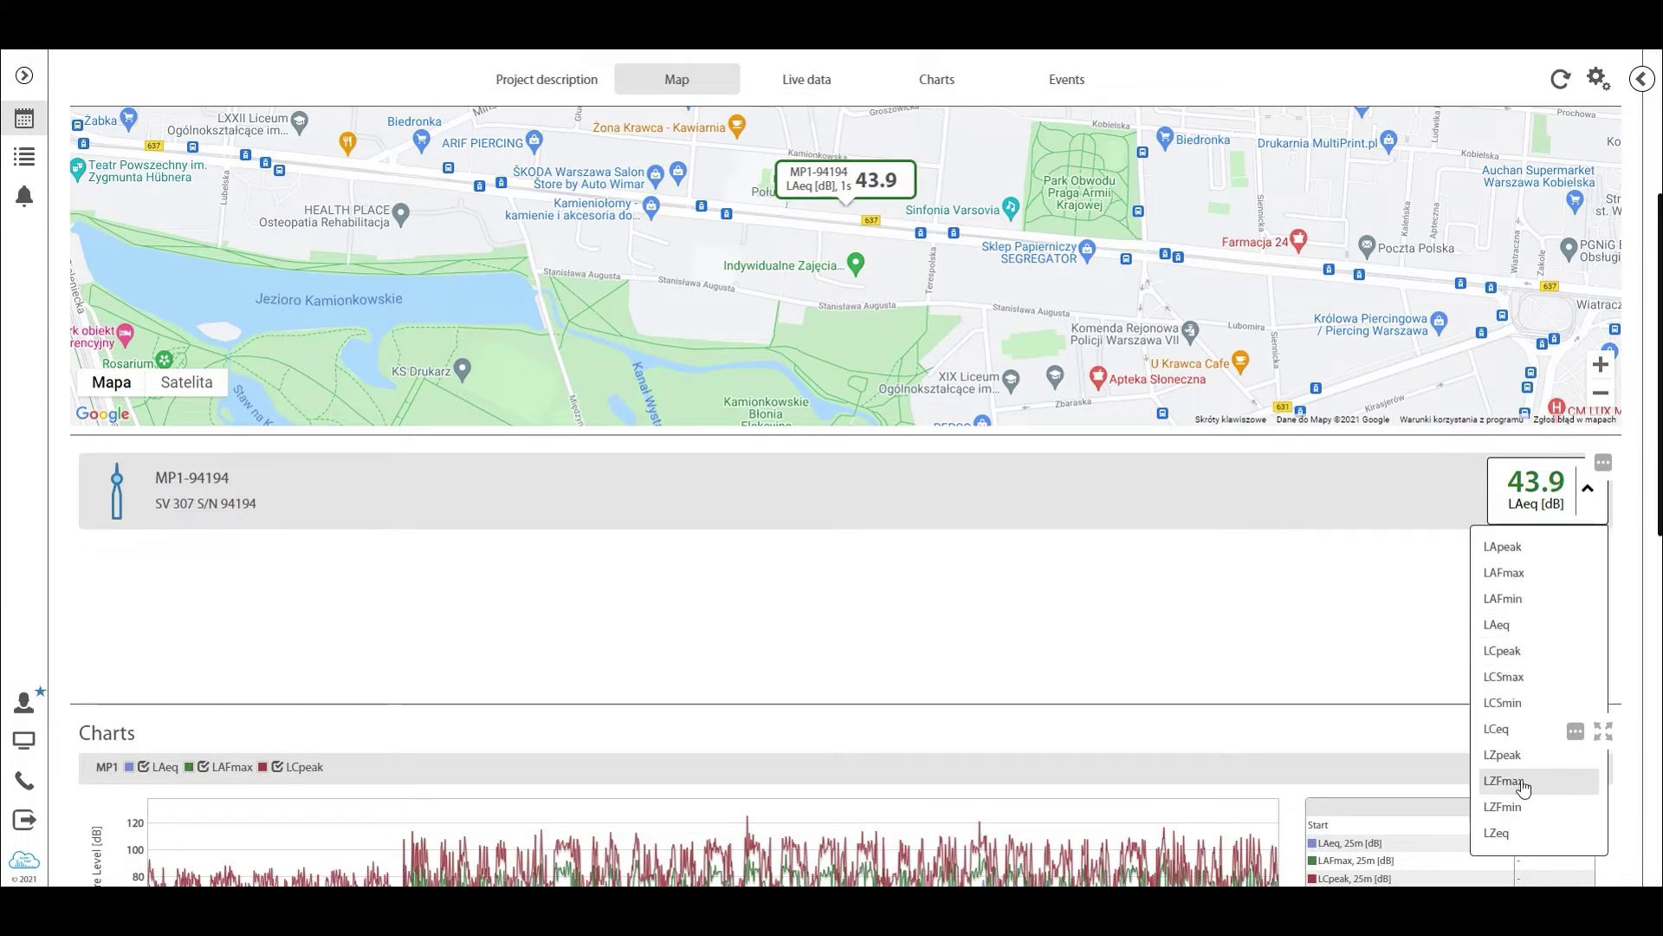
left_click(1512, 755)
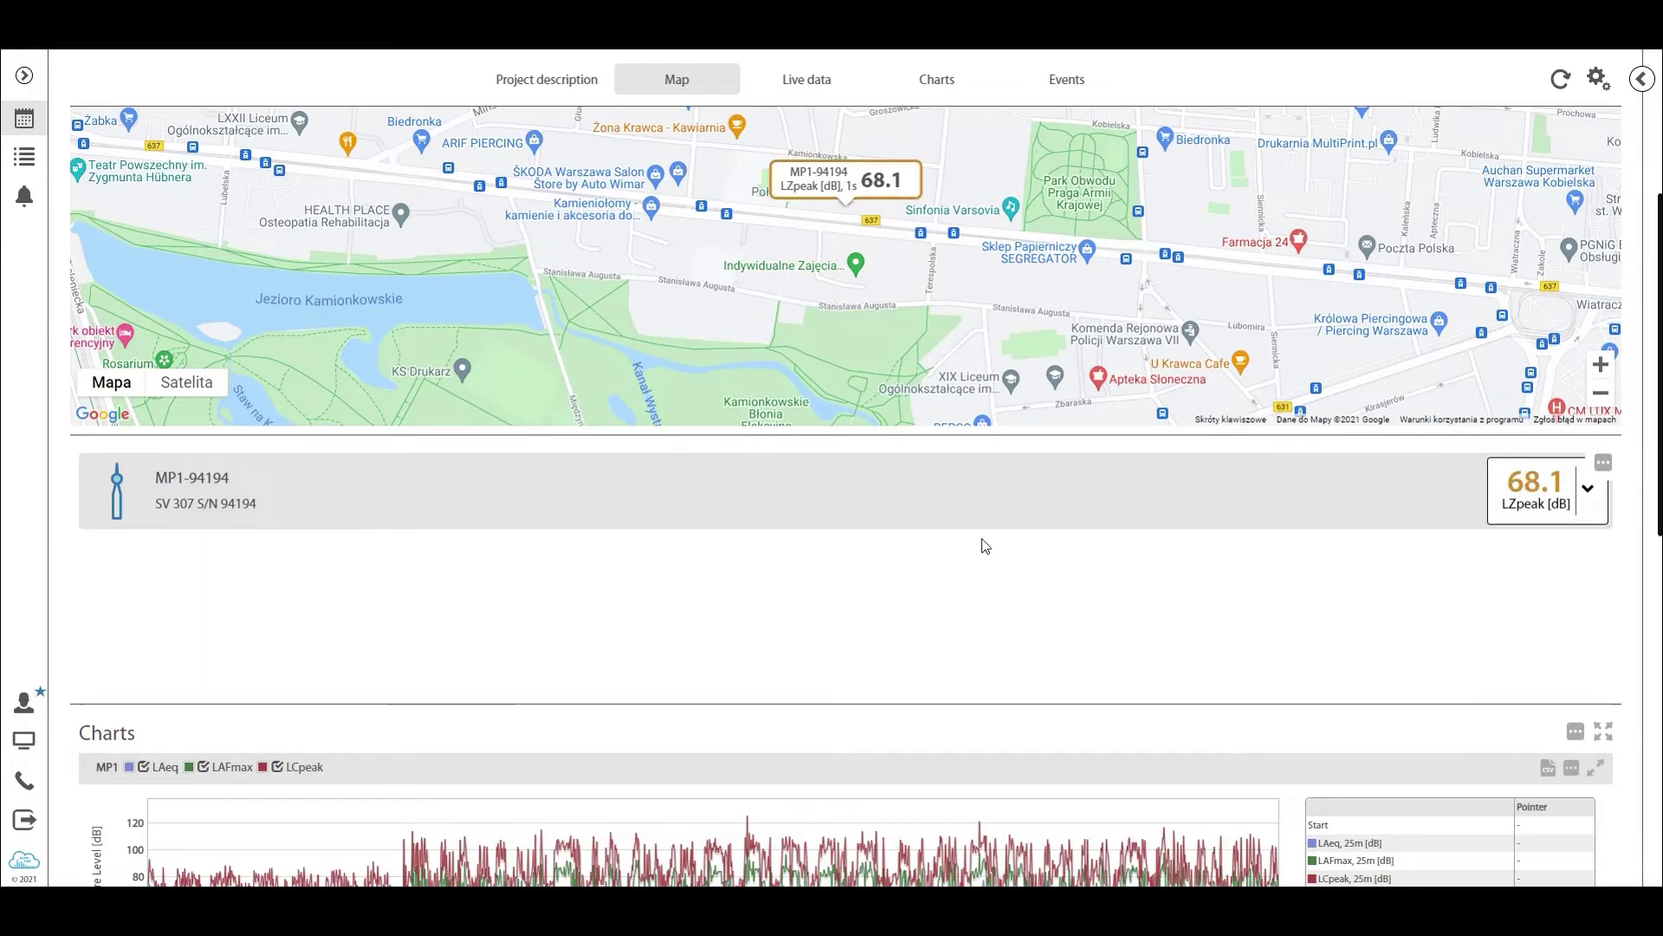
scroll(910, 542, "up", 1)
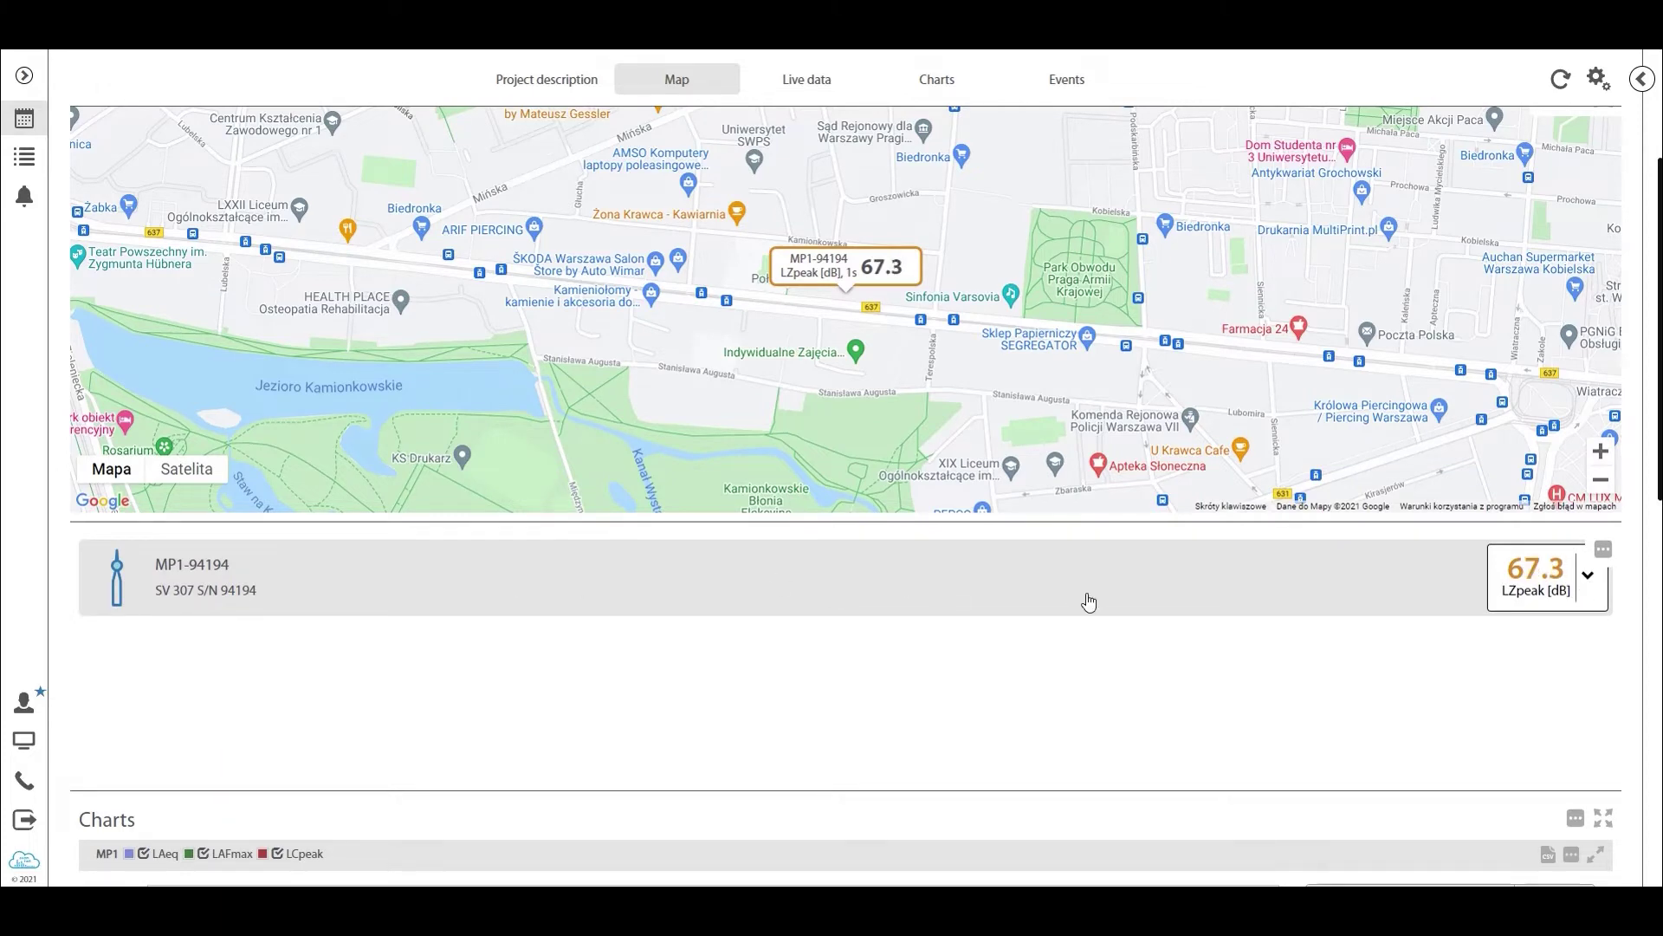
scroll(948, 460, "up", 1)
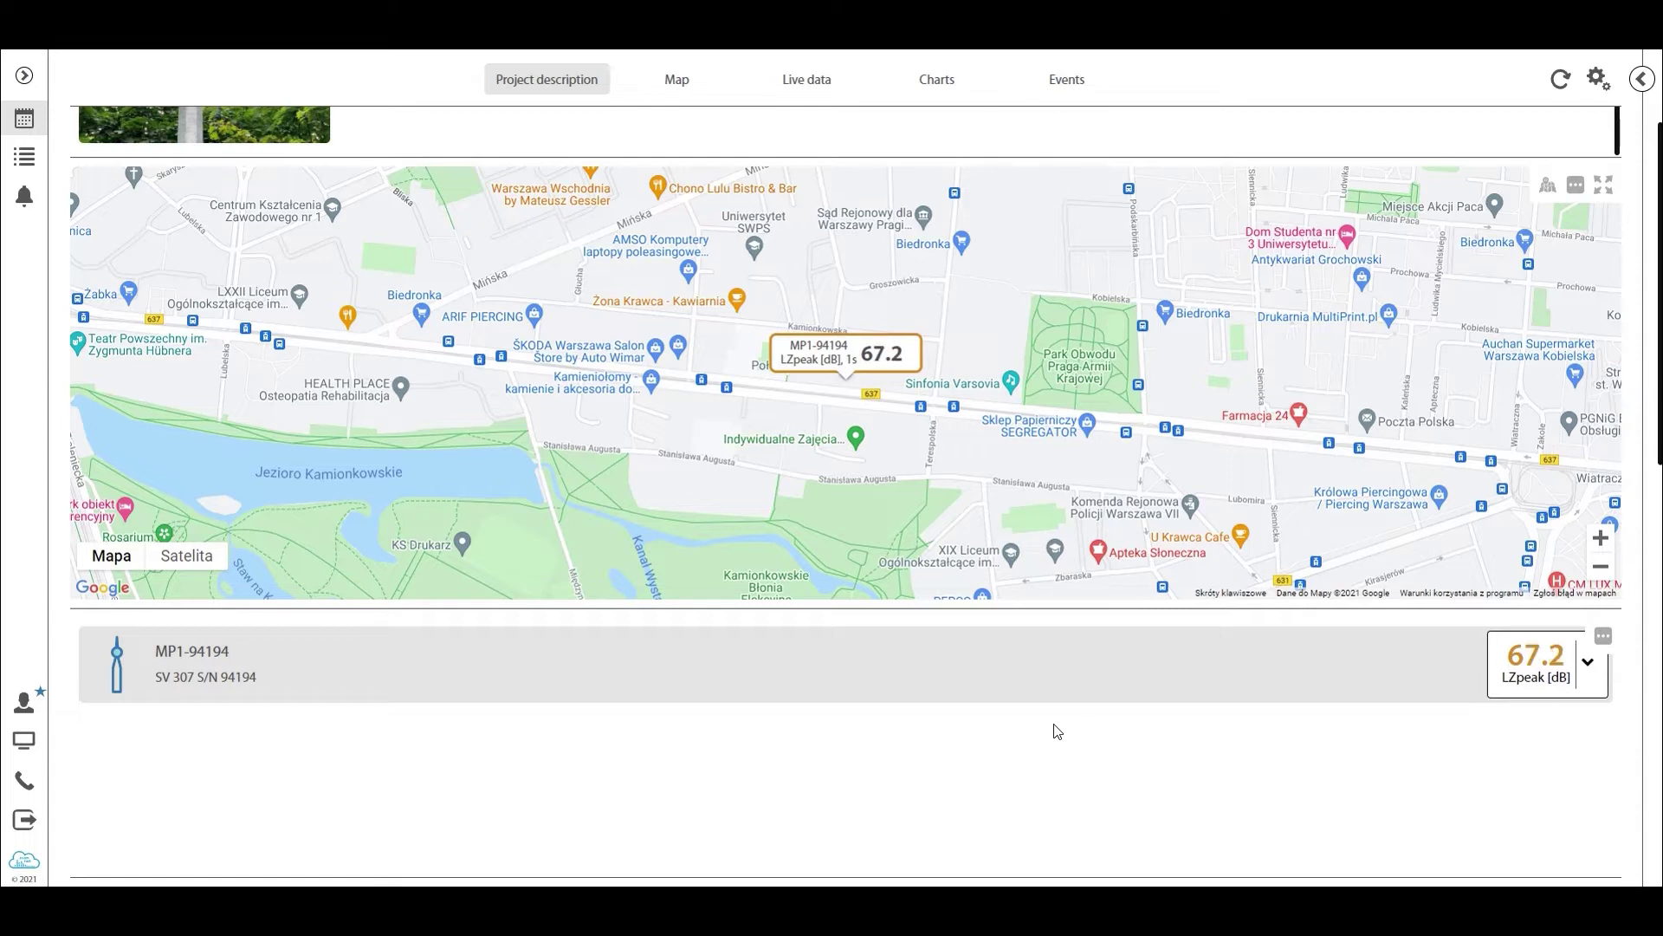
scroll(1185, 722, "down", 1)
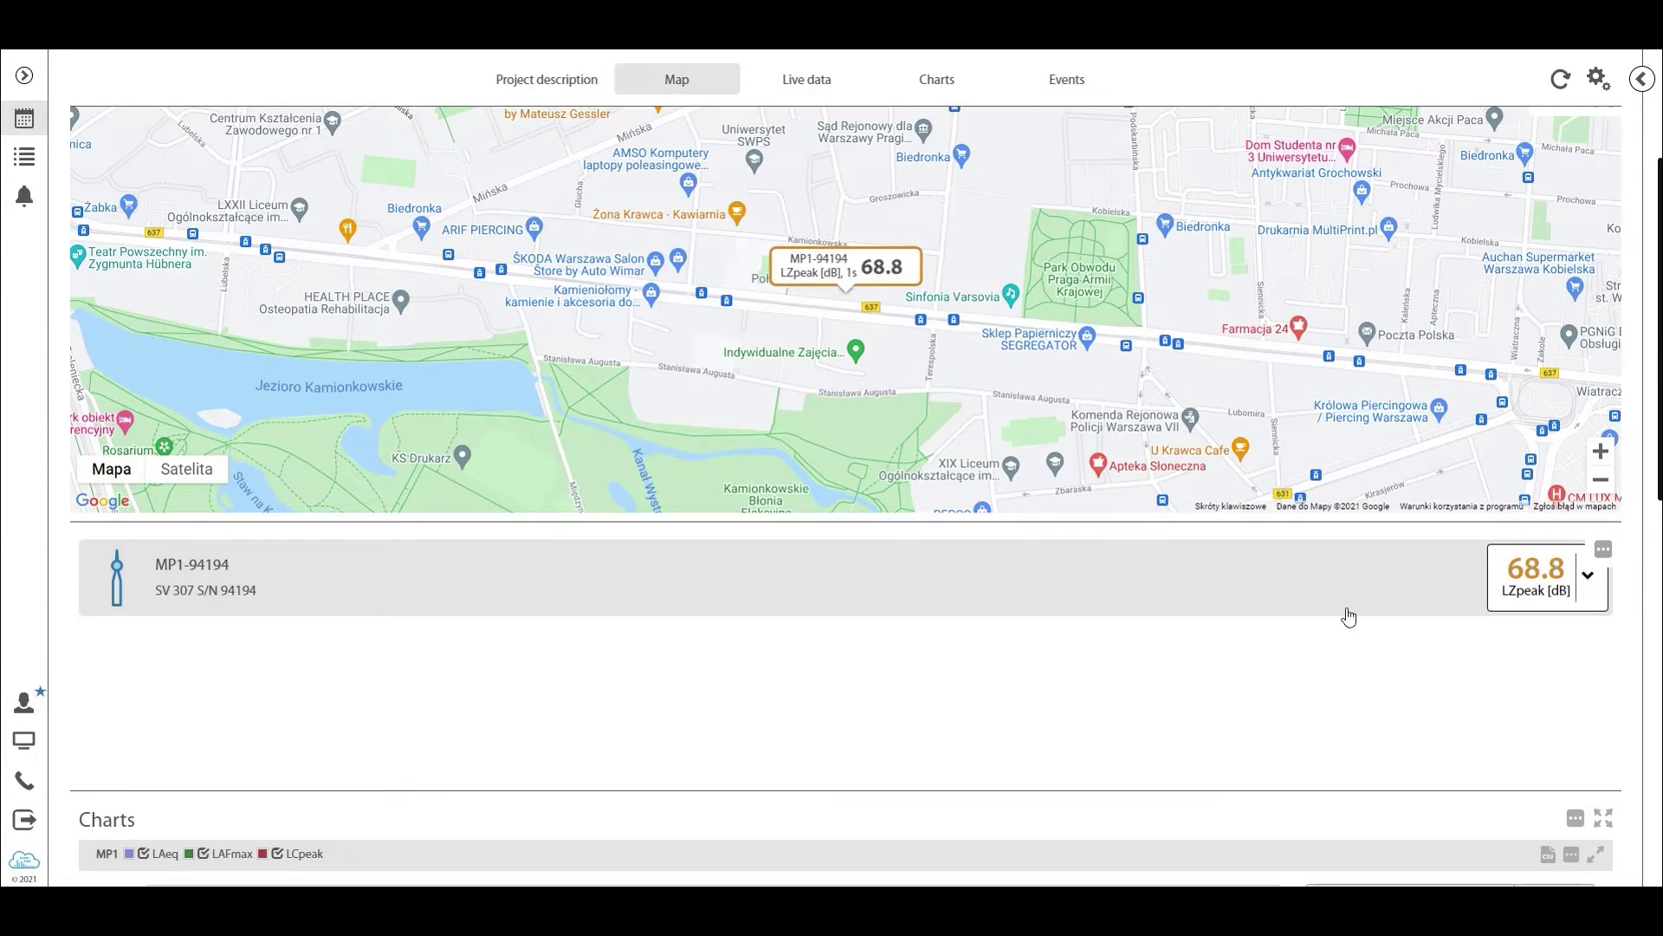
Switch the Live data panel to the grid, detailed wide-view layout
left_click(1602, 552)
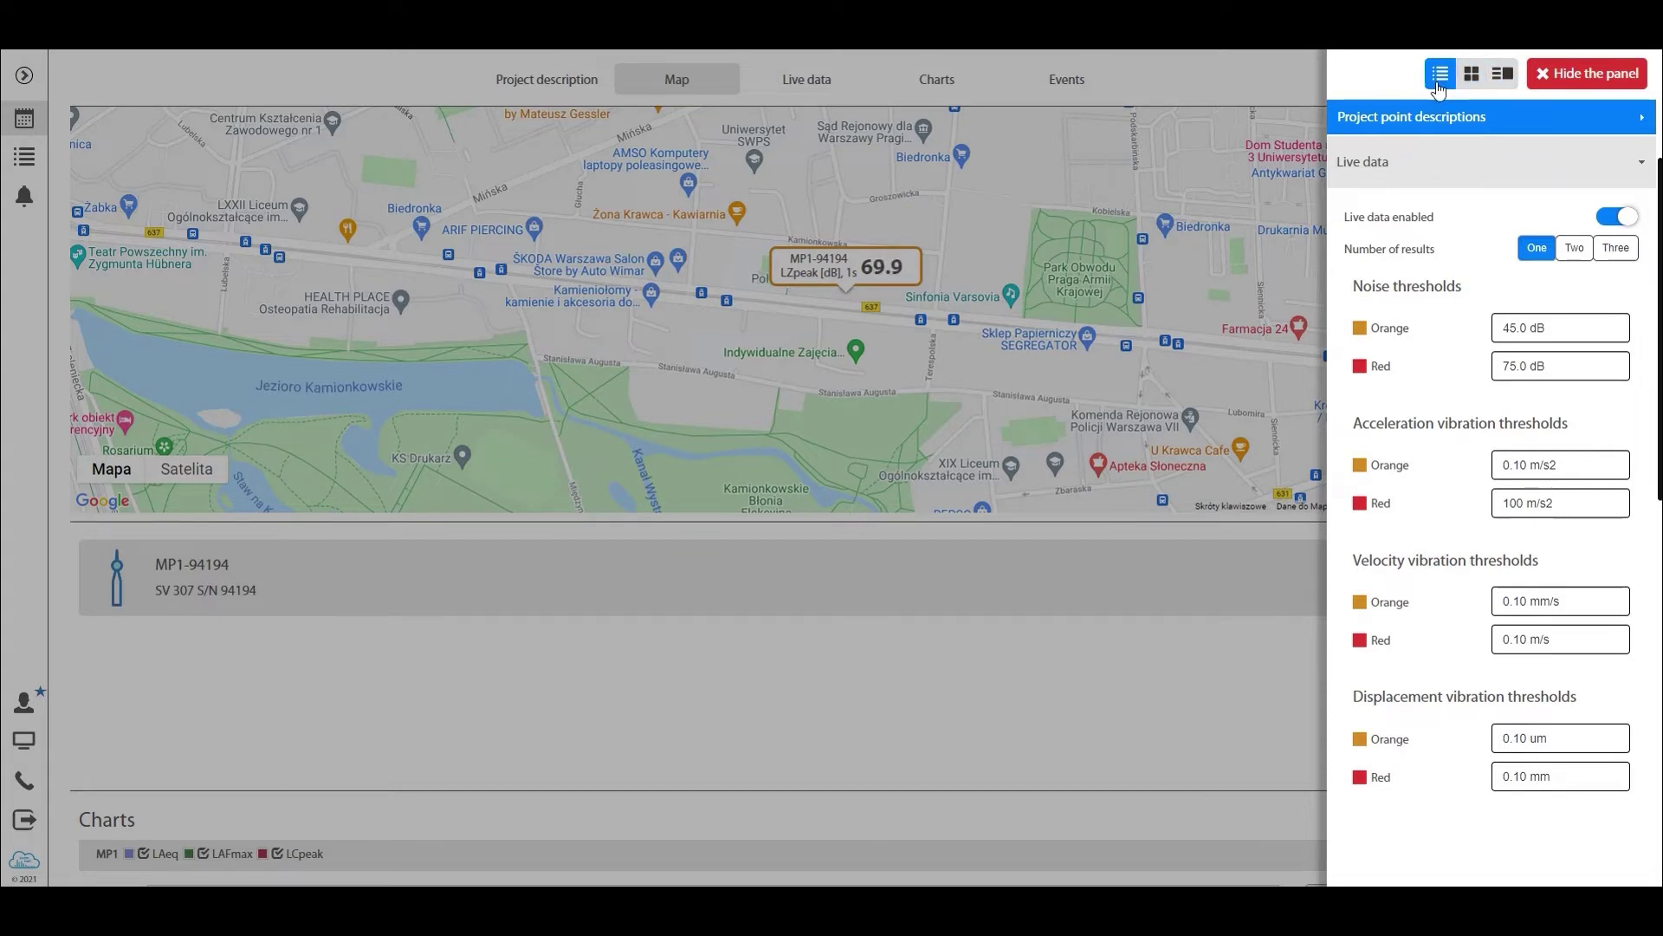
left_click(1470, 80)
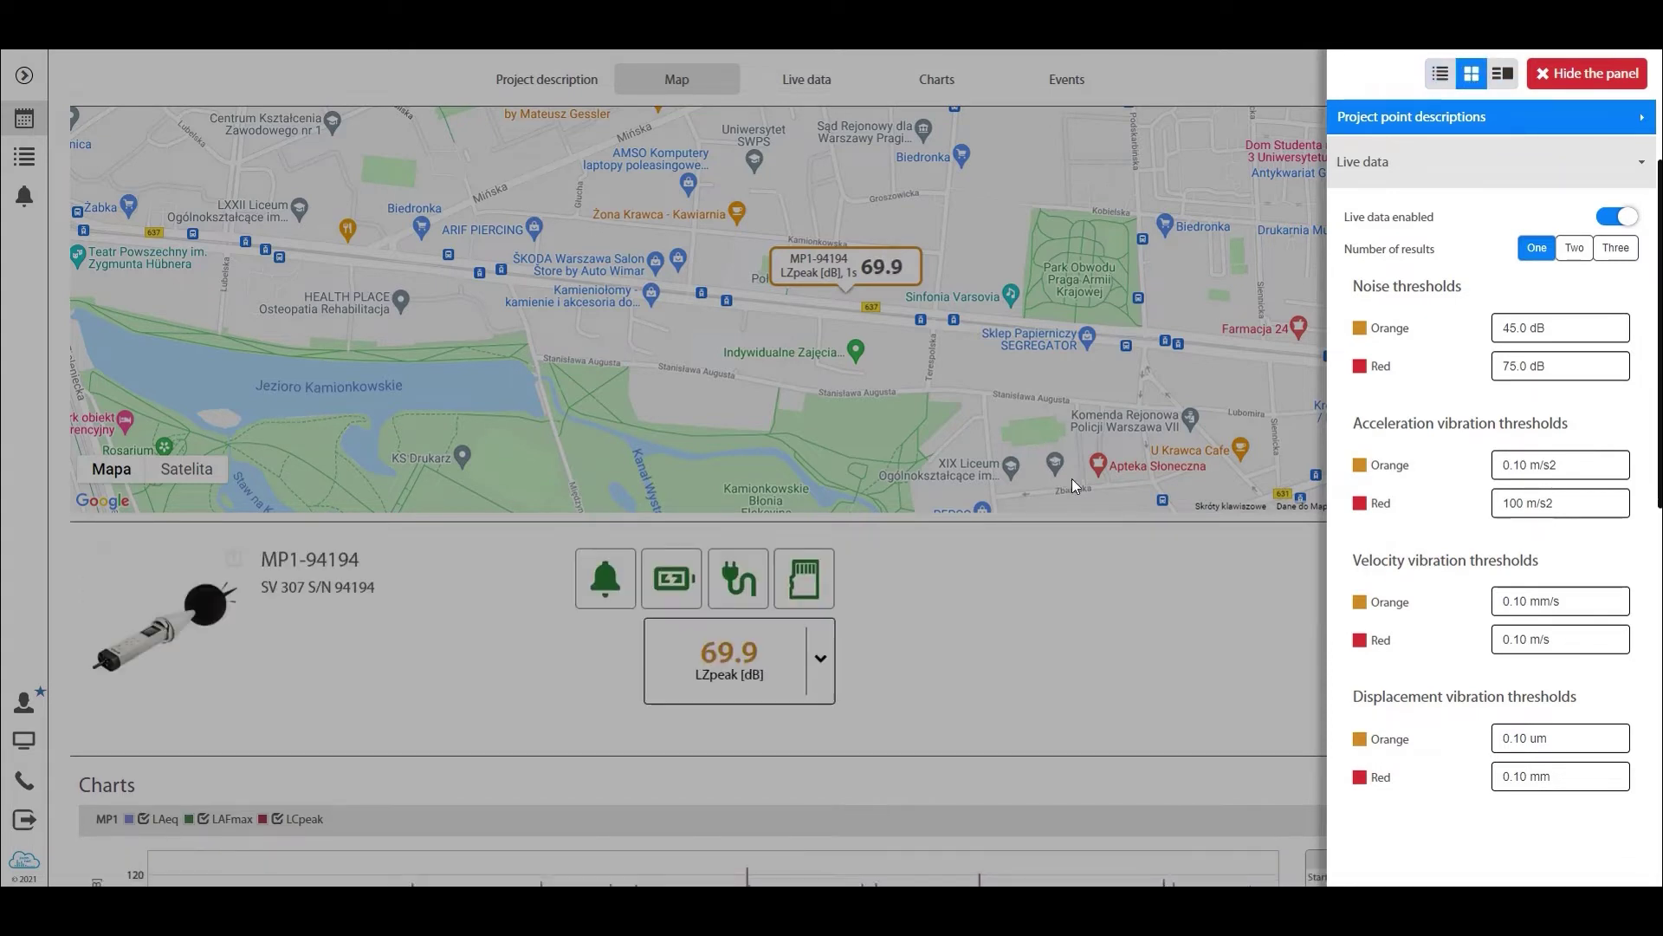
left_click(1226, 606)
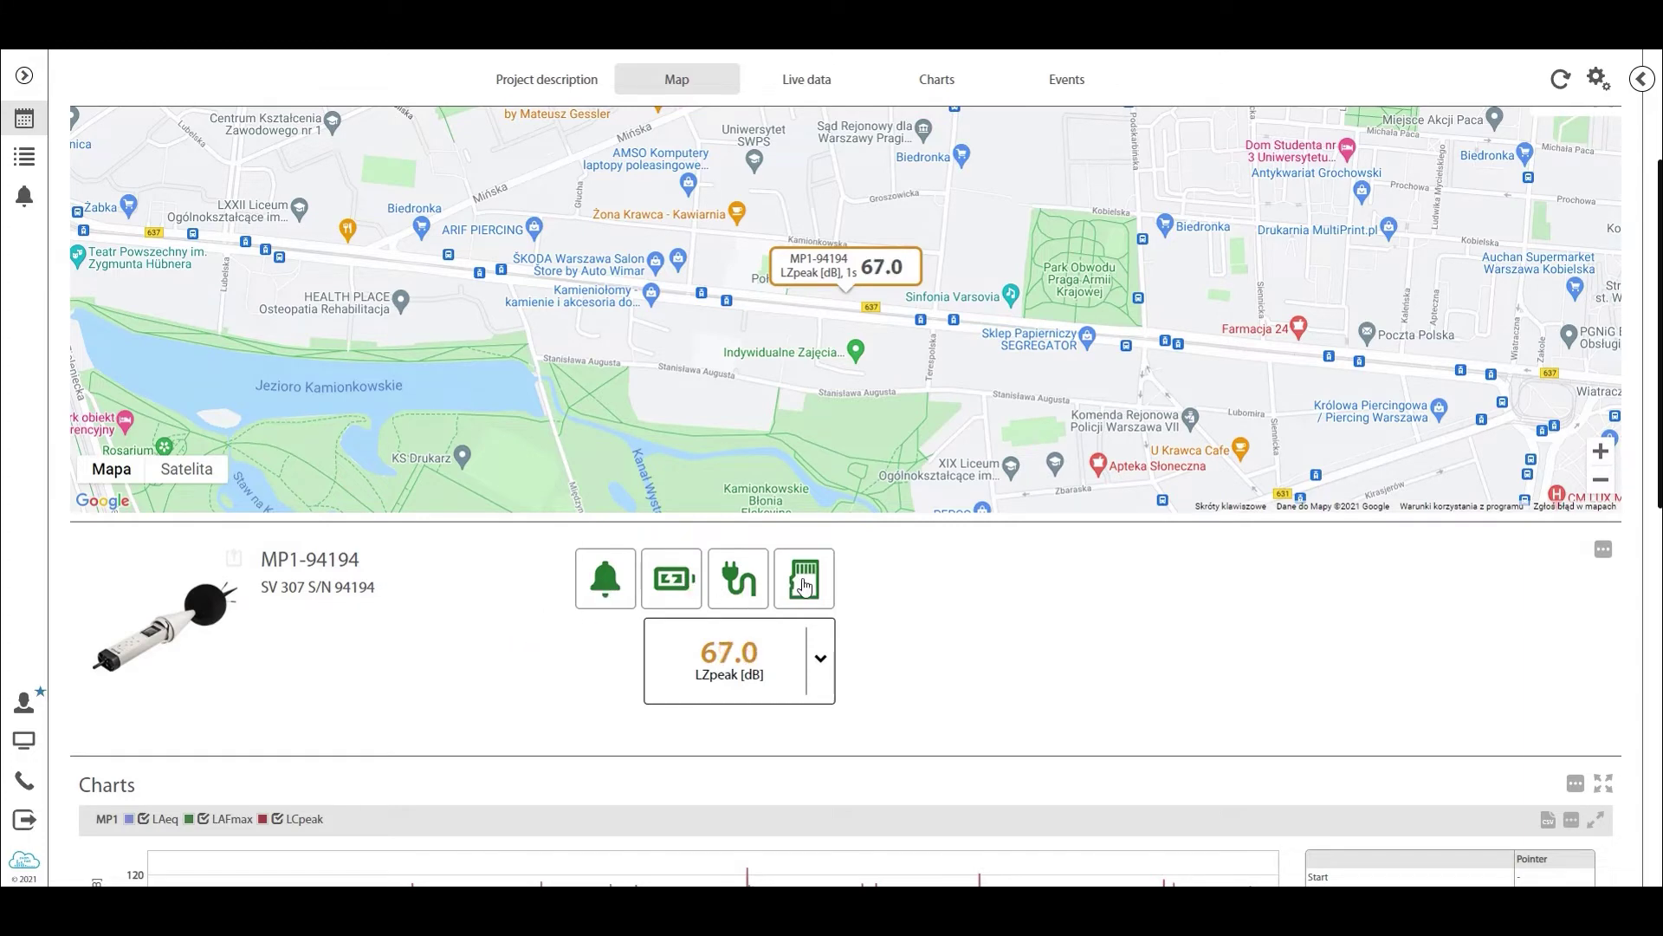
left_click(1605, 550)
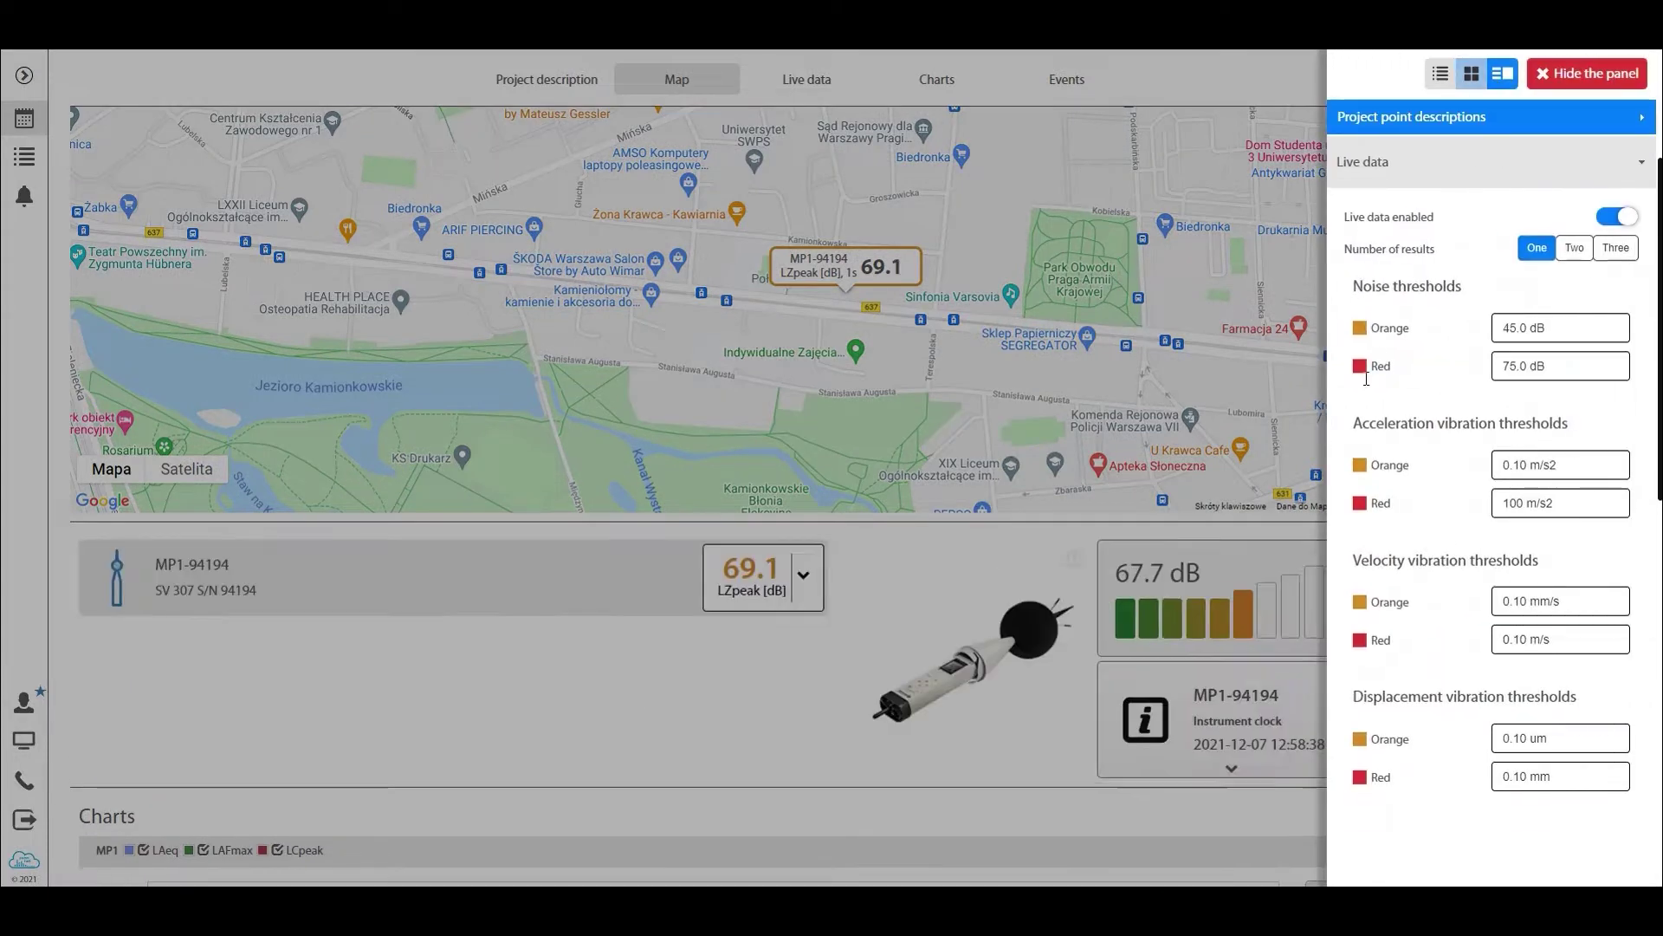
left_click(845, 687)
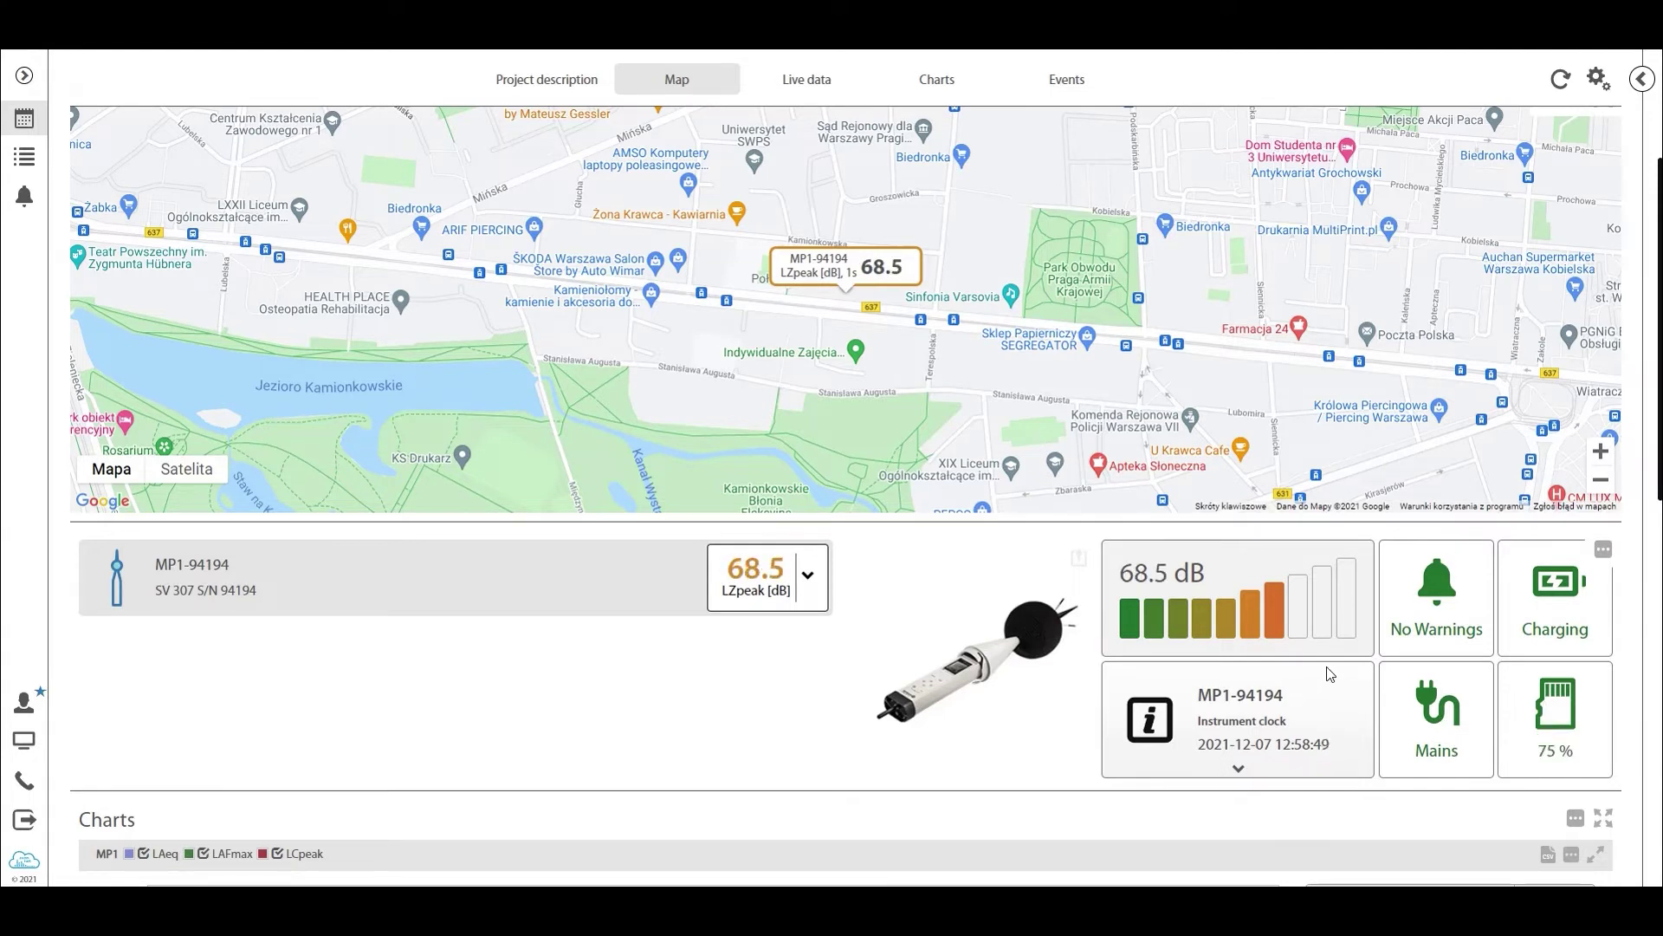
Check the instrument info, then set the live reading to LAeq
left_click(1261, 767)
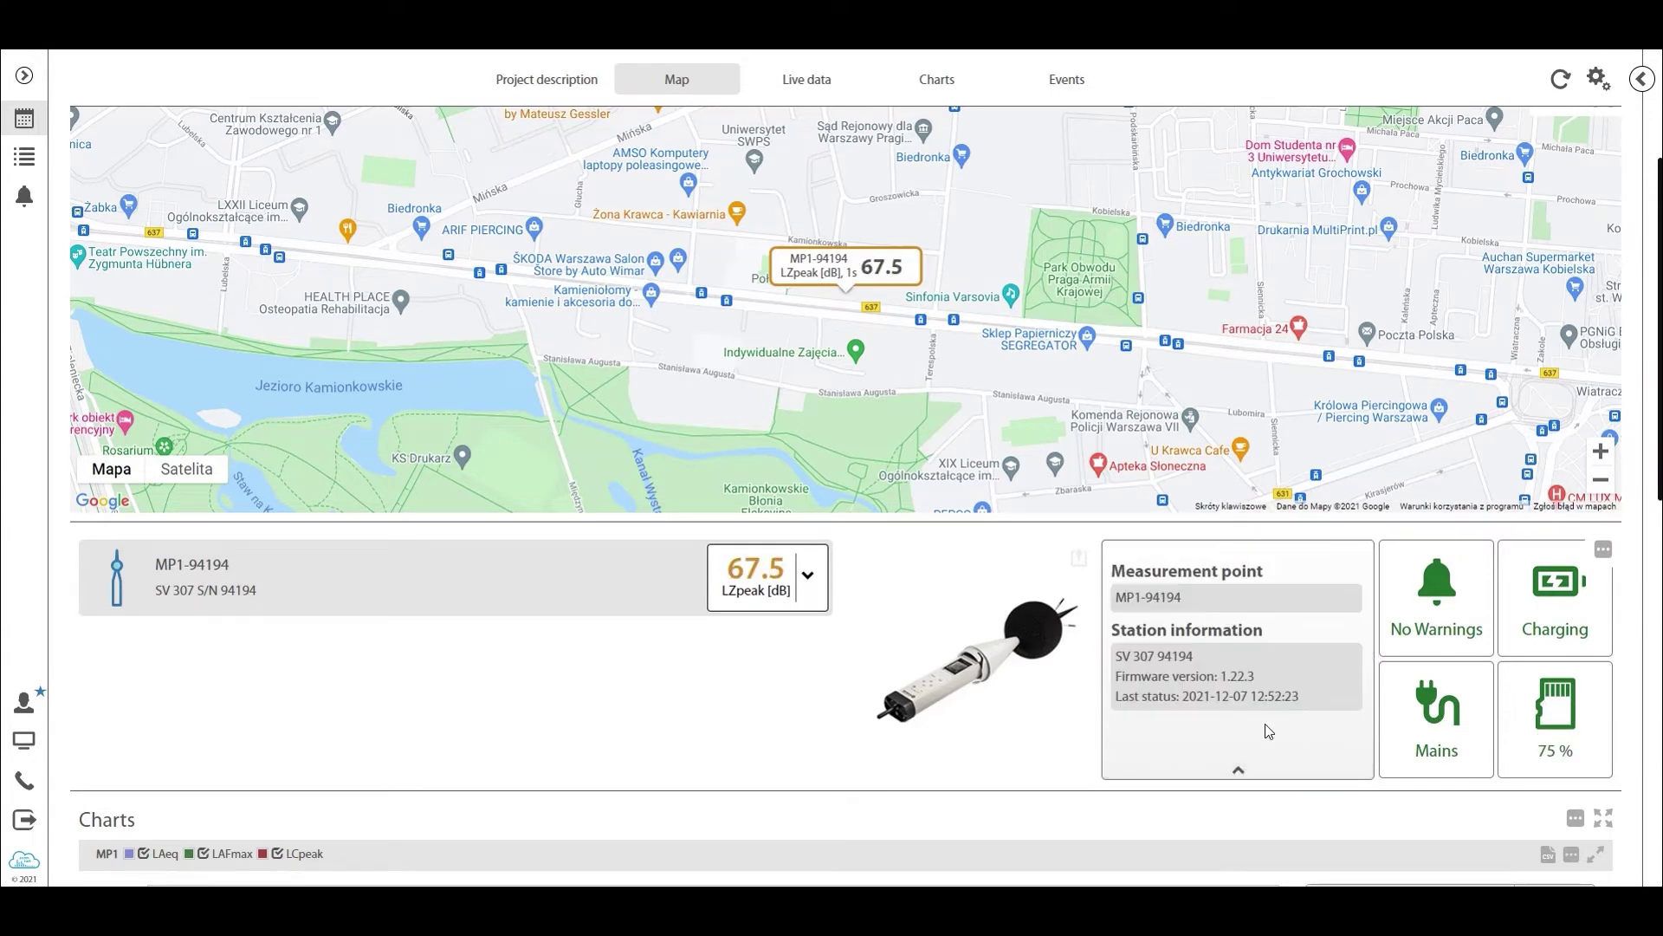
left_click(1238, 769)
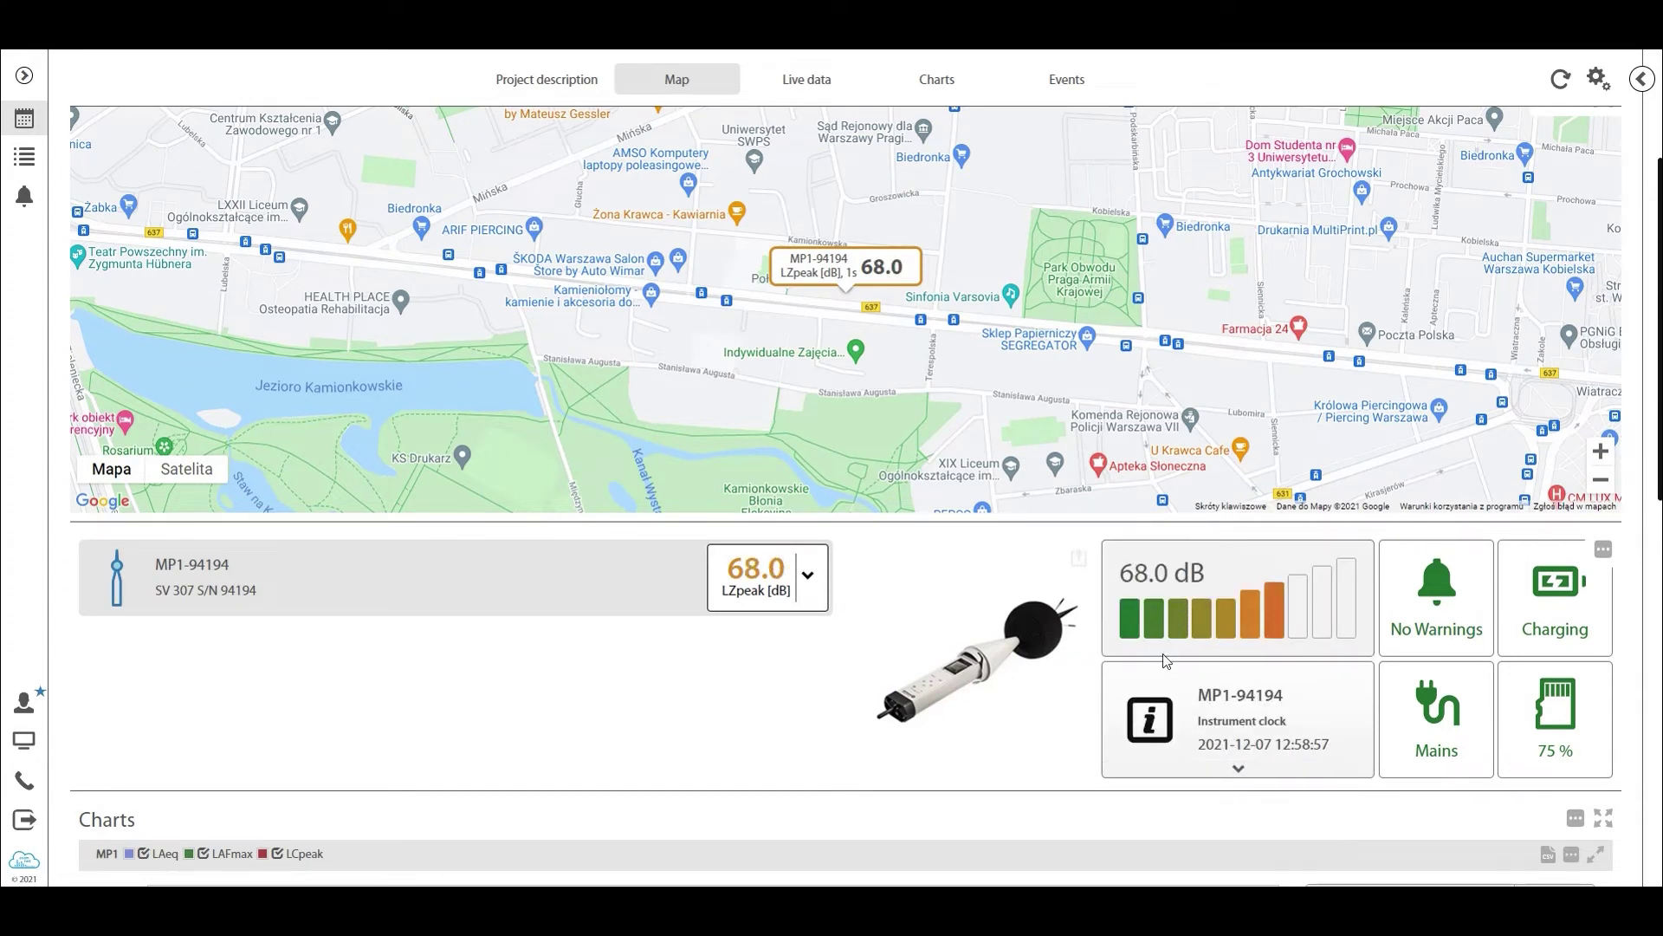
left_click(809, 578)
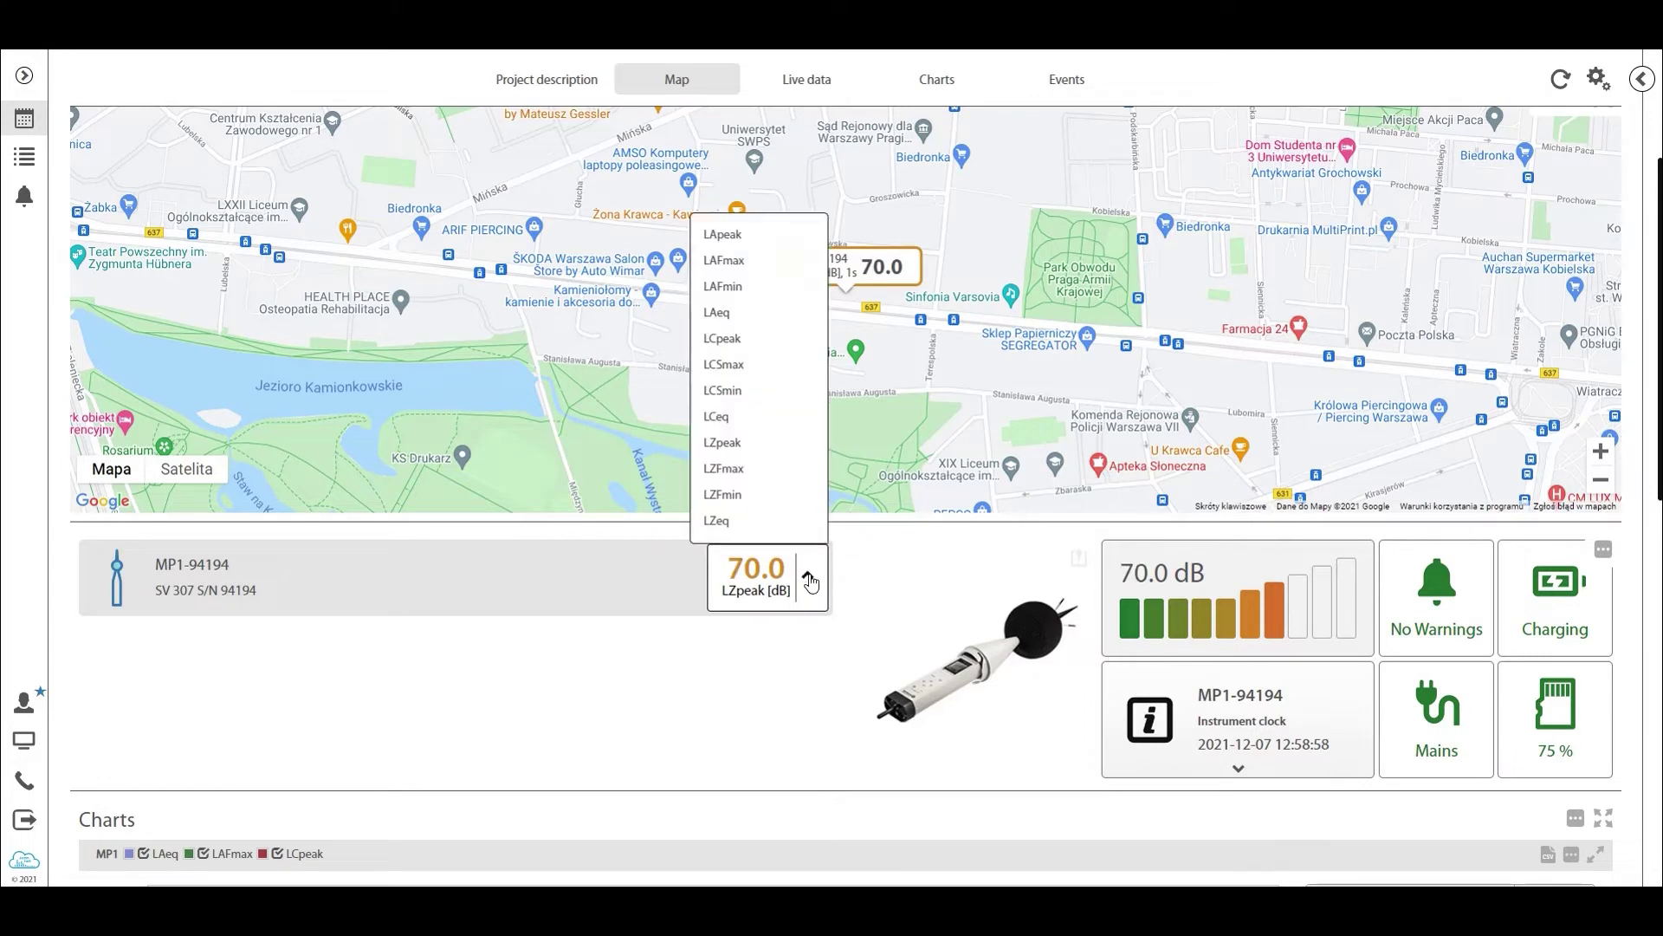
left_click(736, 314)
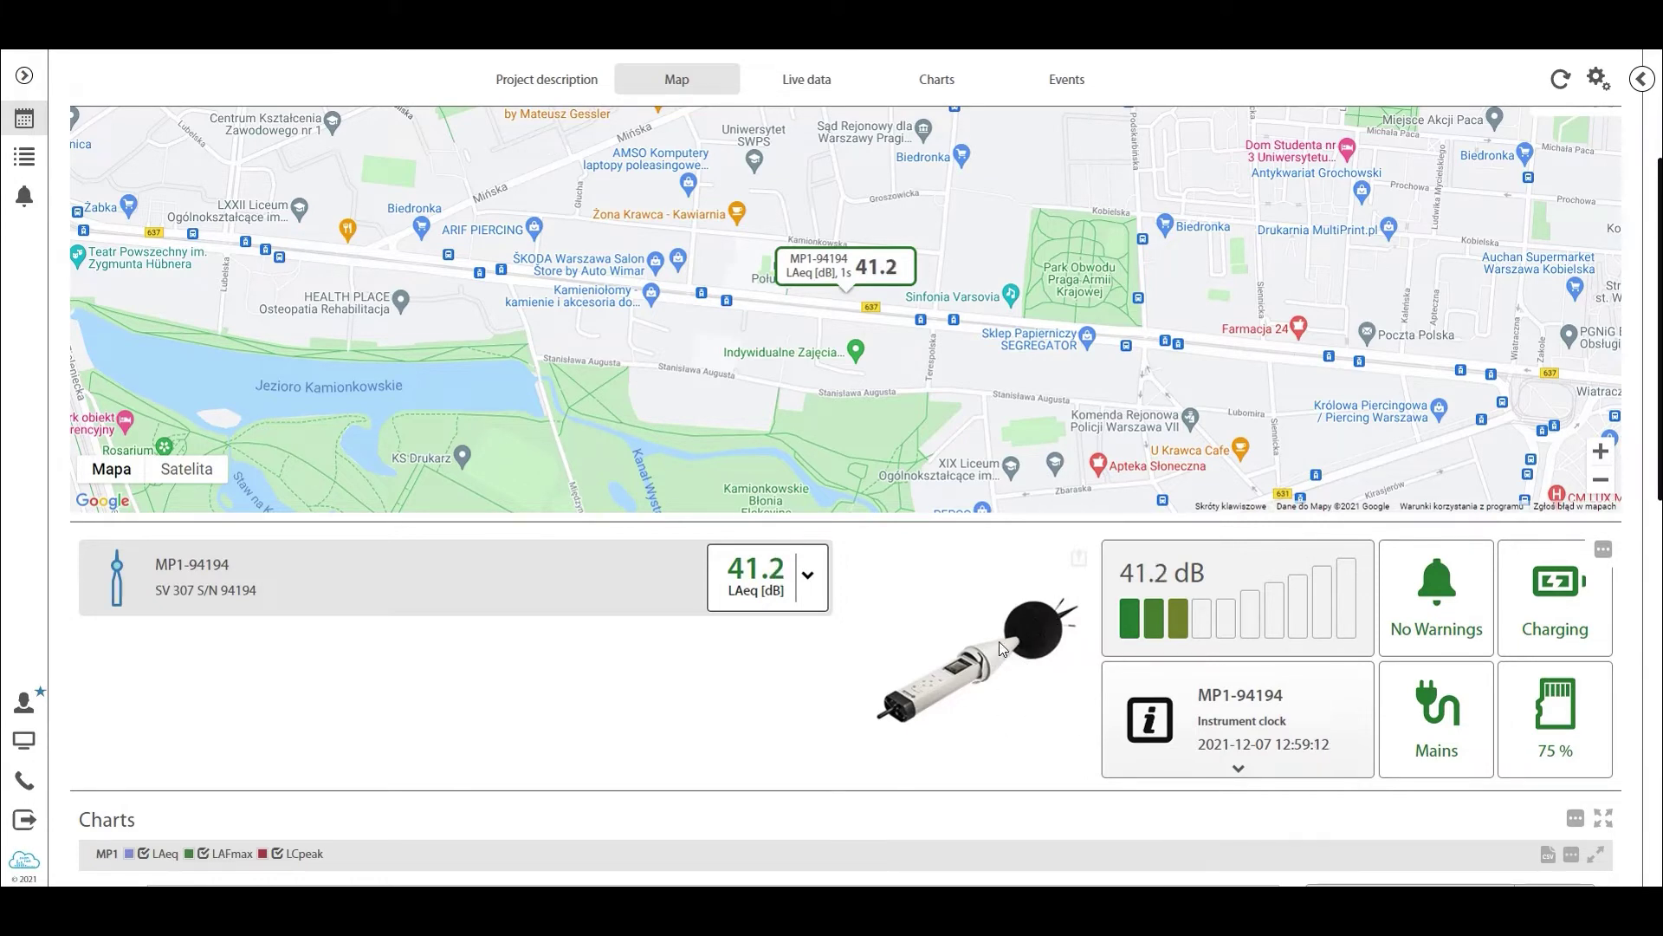
Upload rsz_1307_pos1 as the instrument image after rsz_307_pos1 is rejected as too big
left_click(1078, 559)
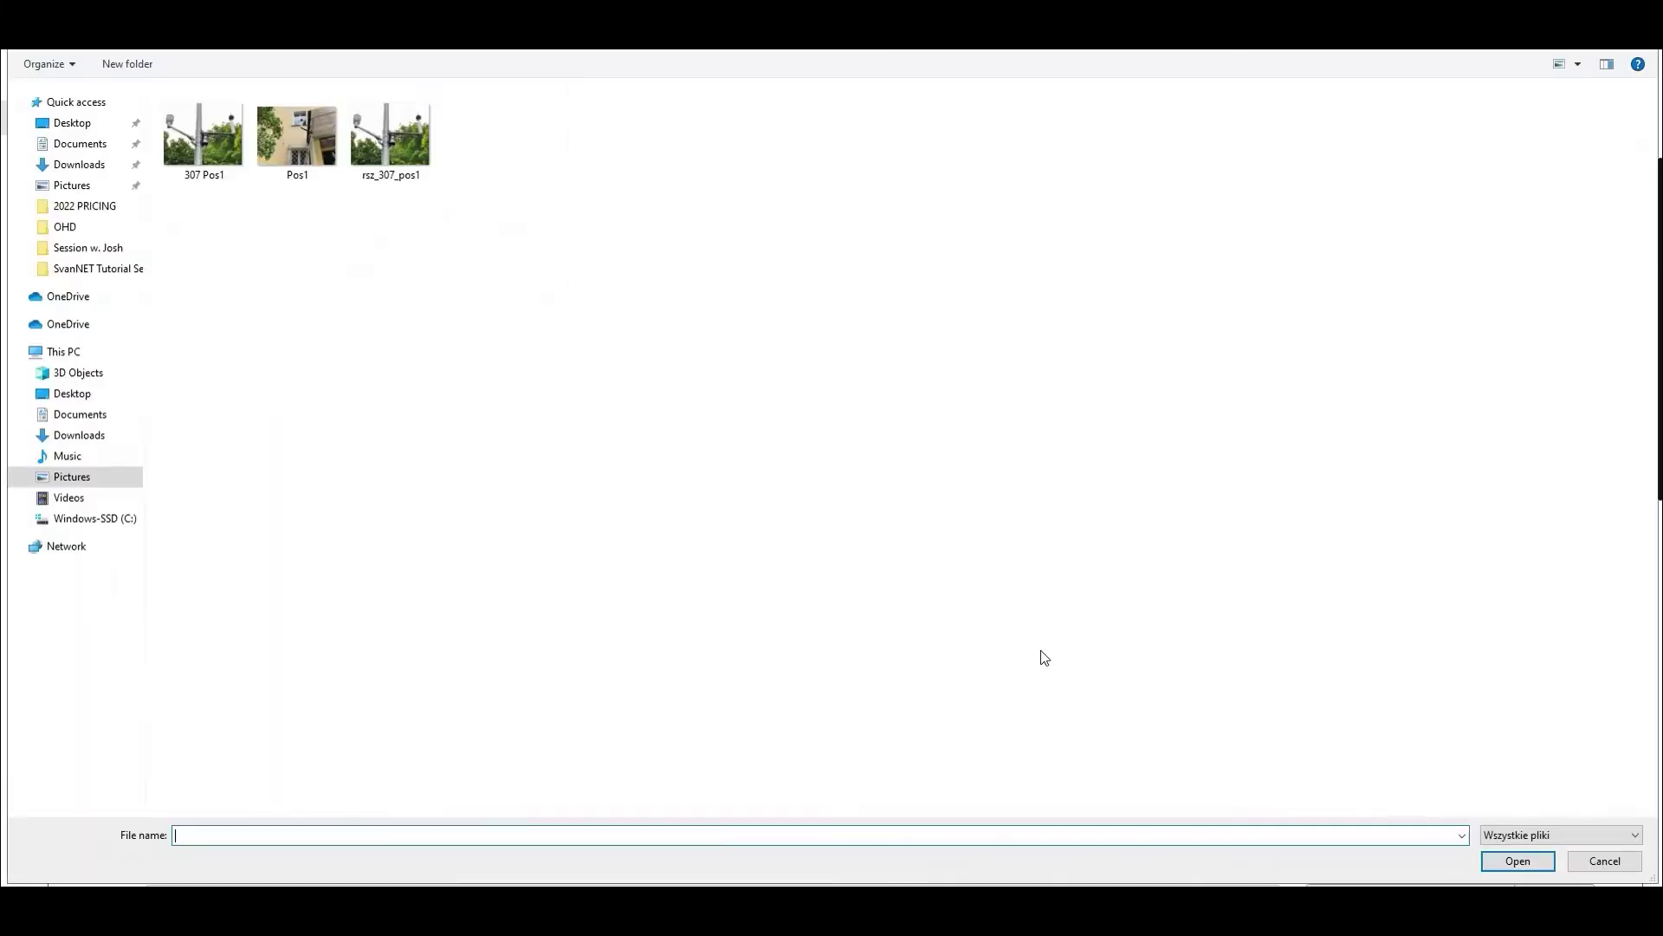
left_click(413, 139)
double_click(411, 141)
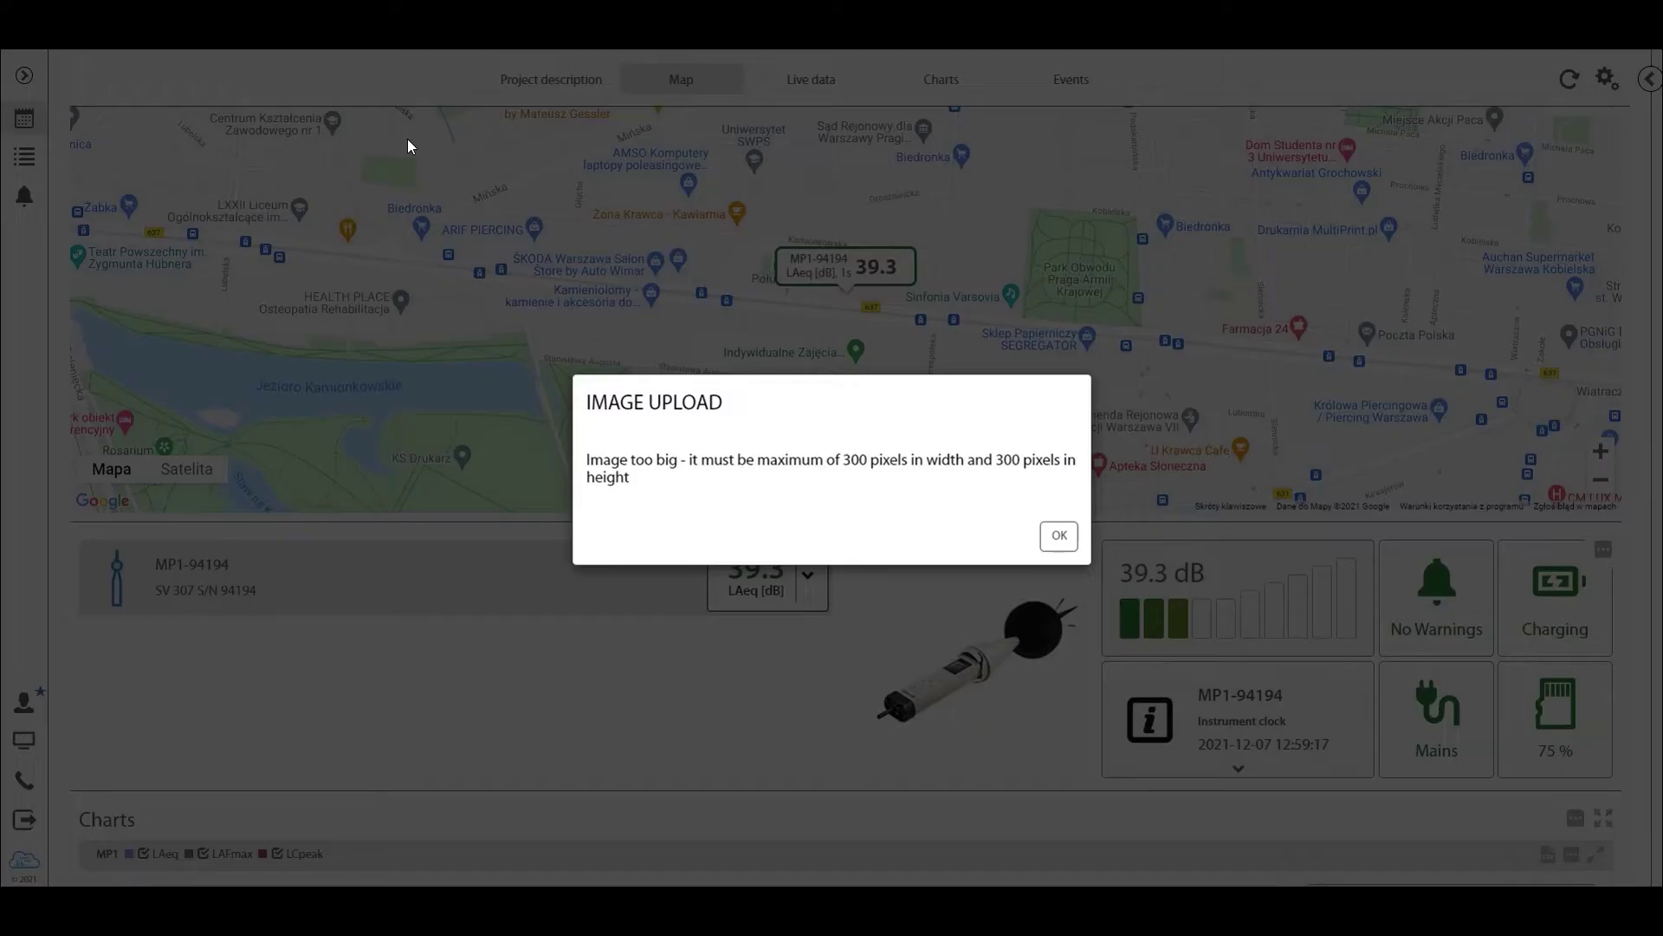
left_click(1058, 537)
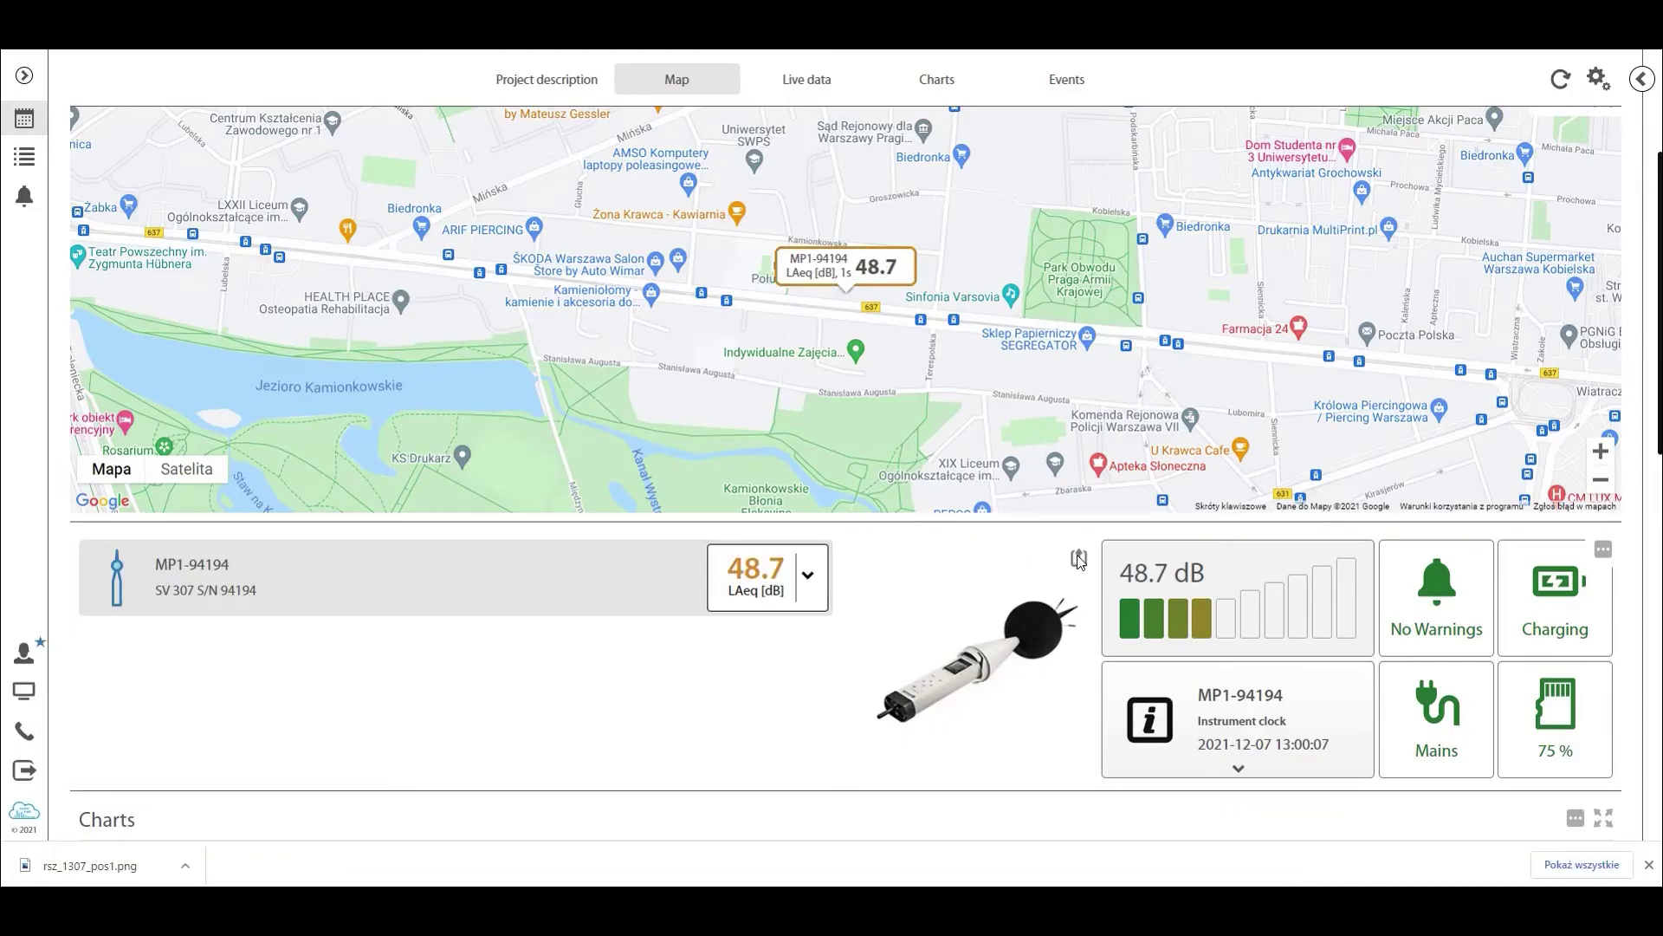
left_click(1079, 559)
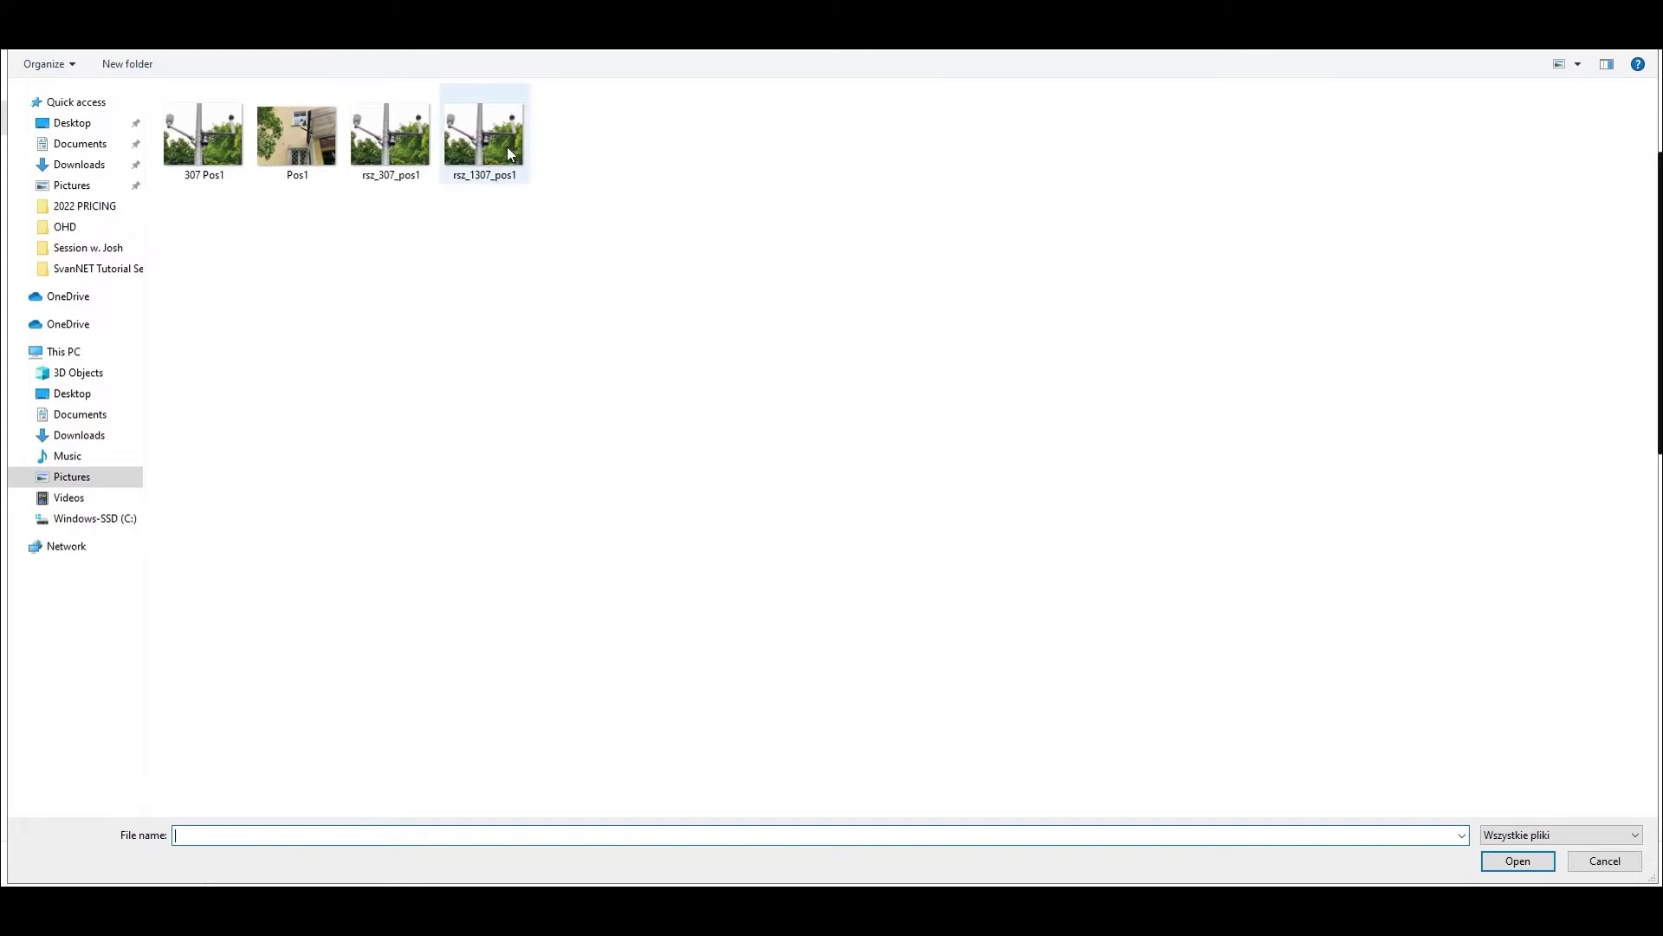
double_click(509, 153)
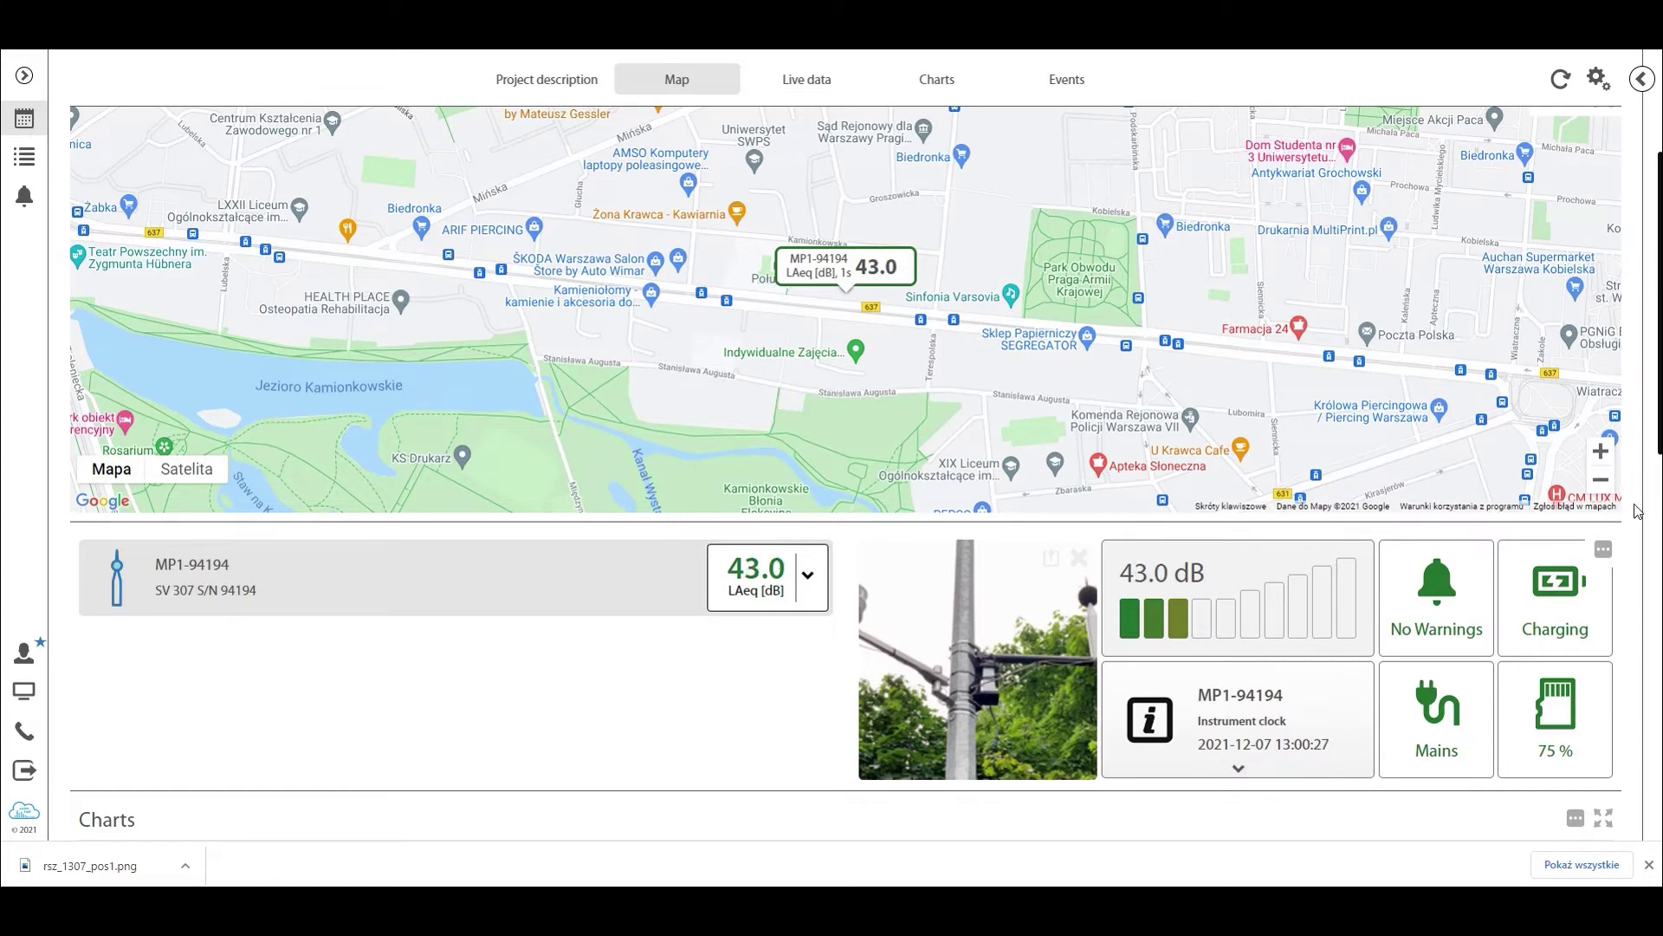
Set the orange noise threshold to 41 dB and lower the red threshold to 75 dB
left_click(1603, 549)
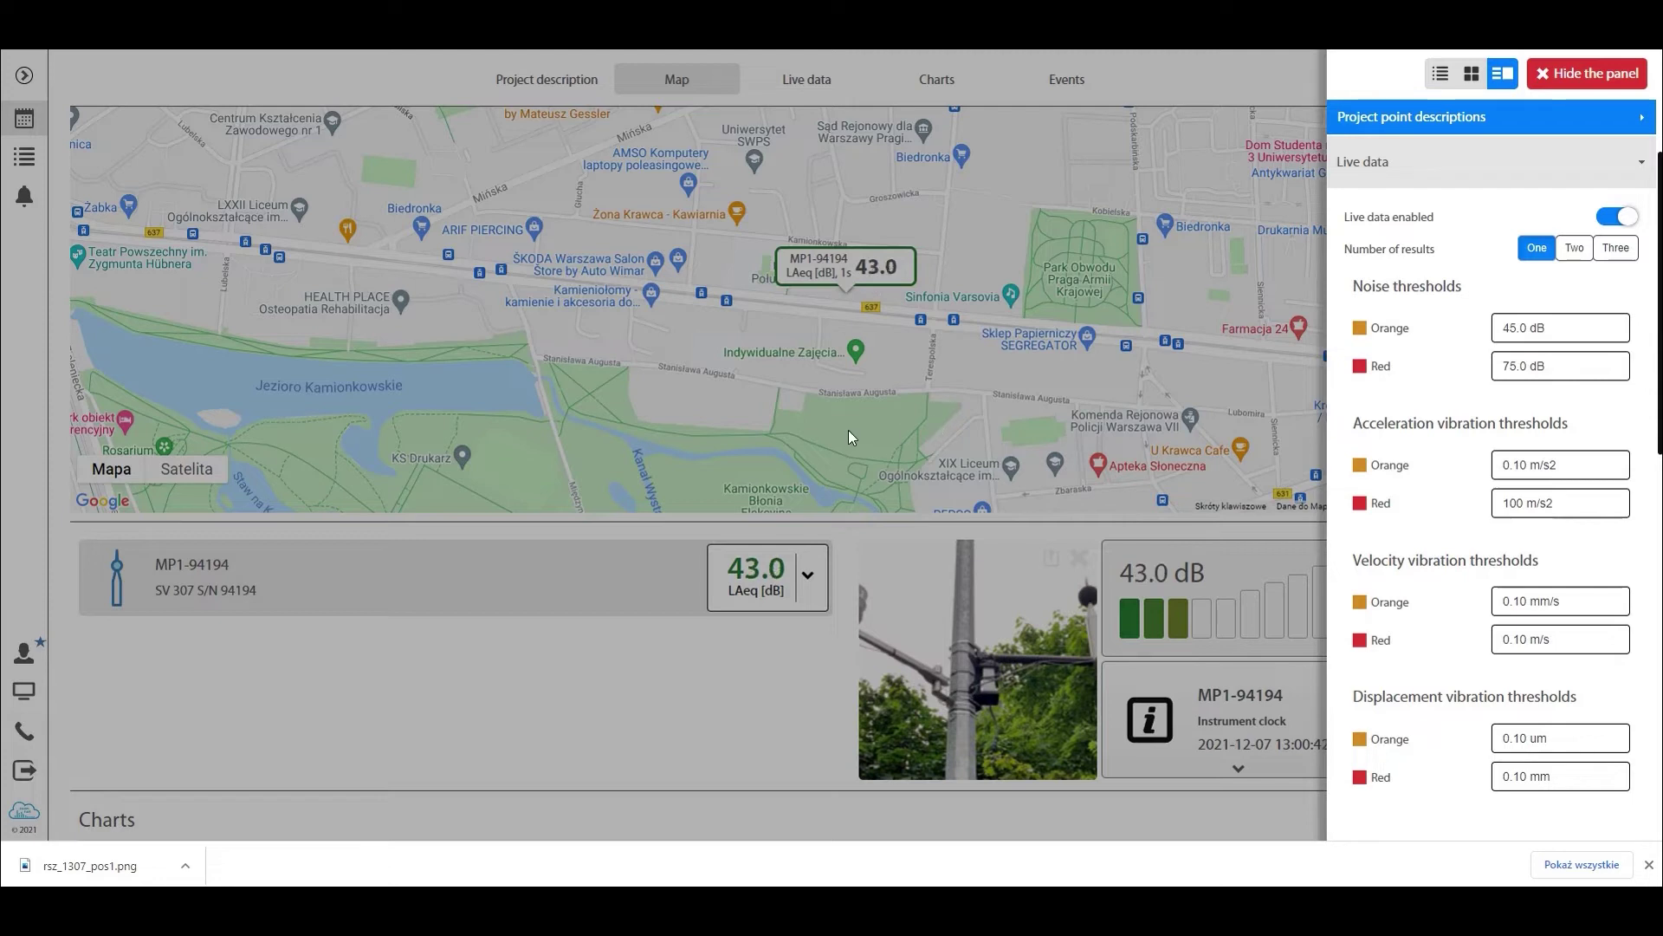
triple_click(1548, 329)
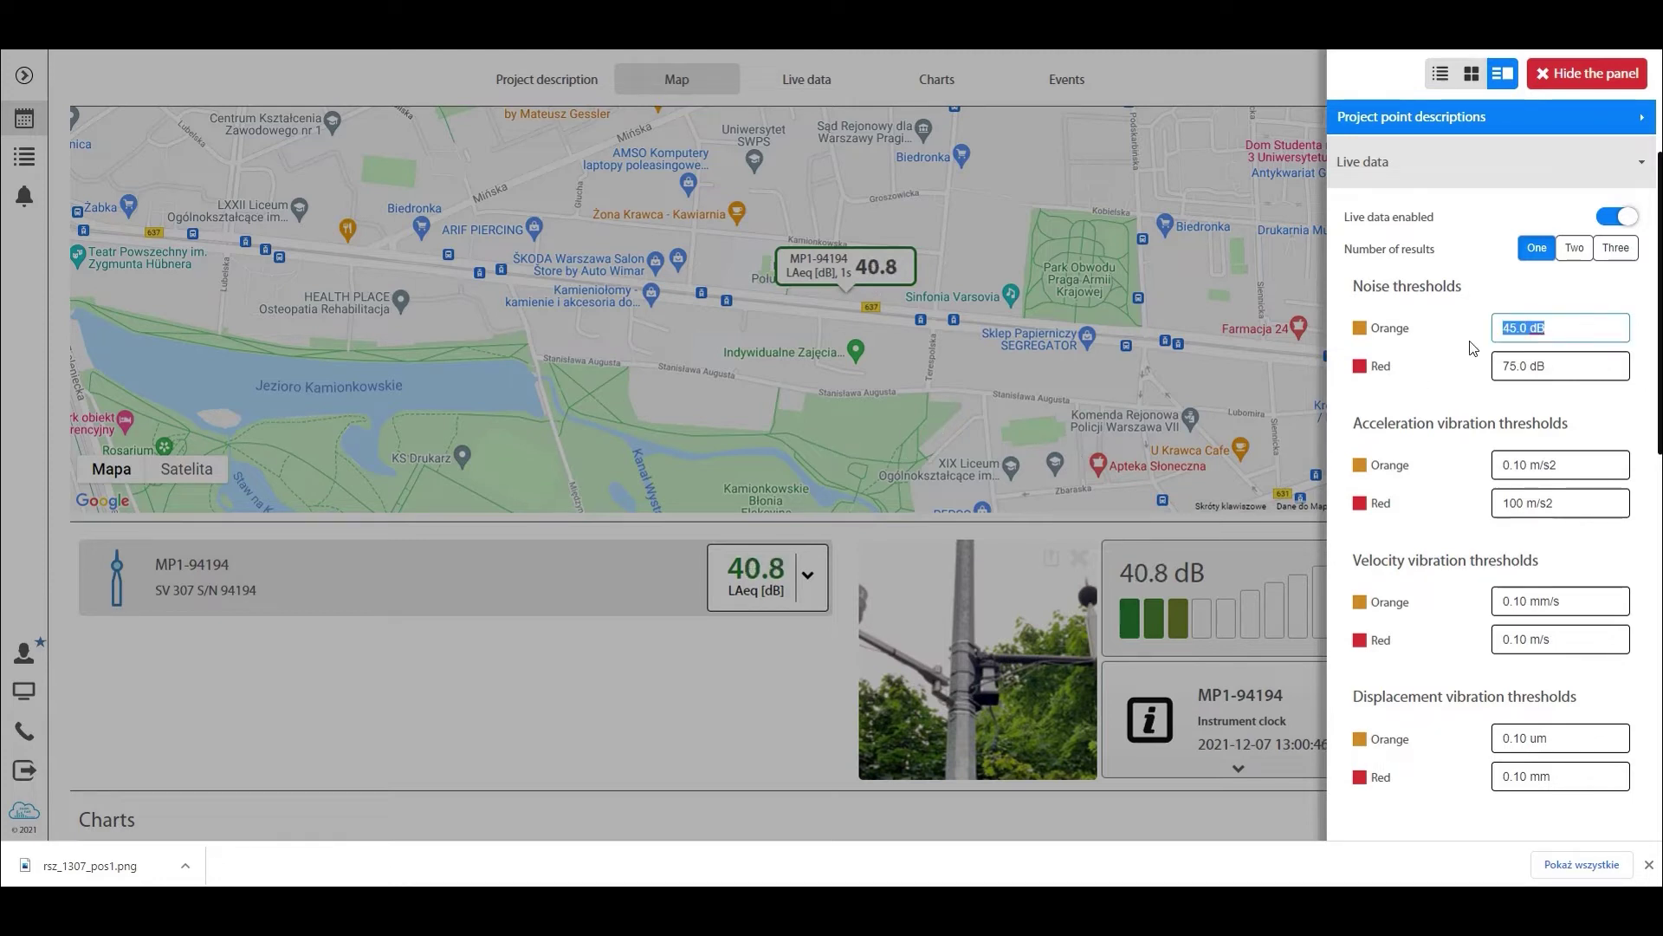
type("41")
key("Tab")
type("4")
left_click(757, 667)
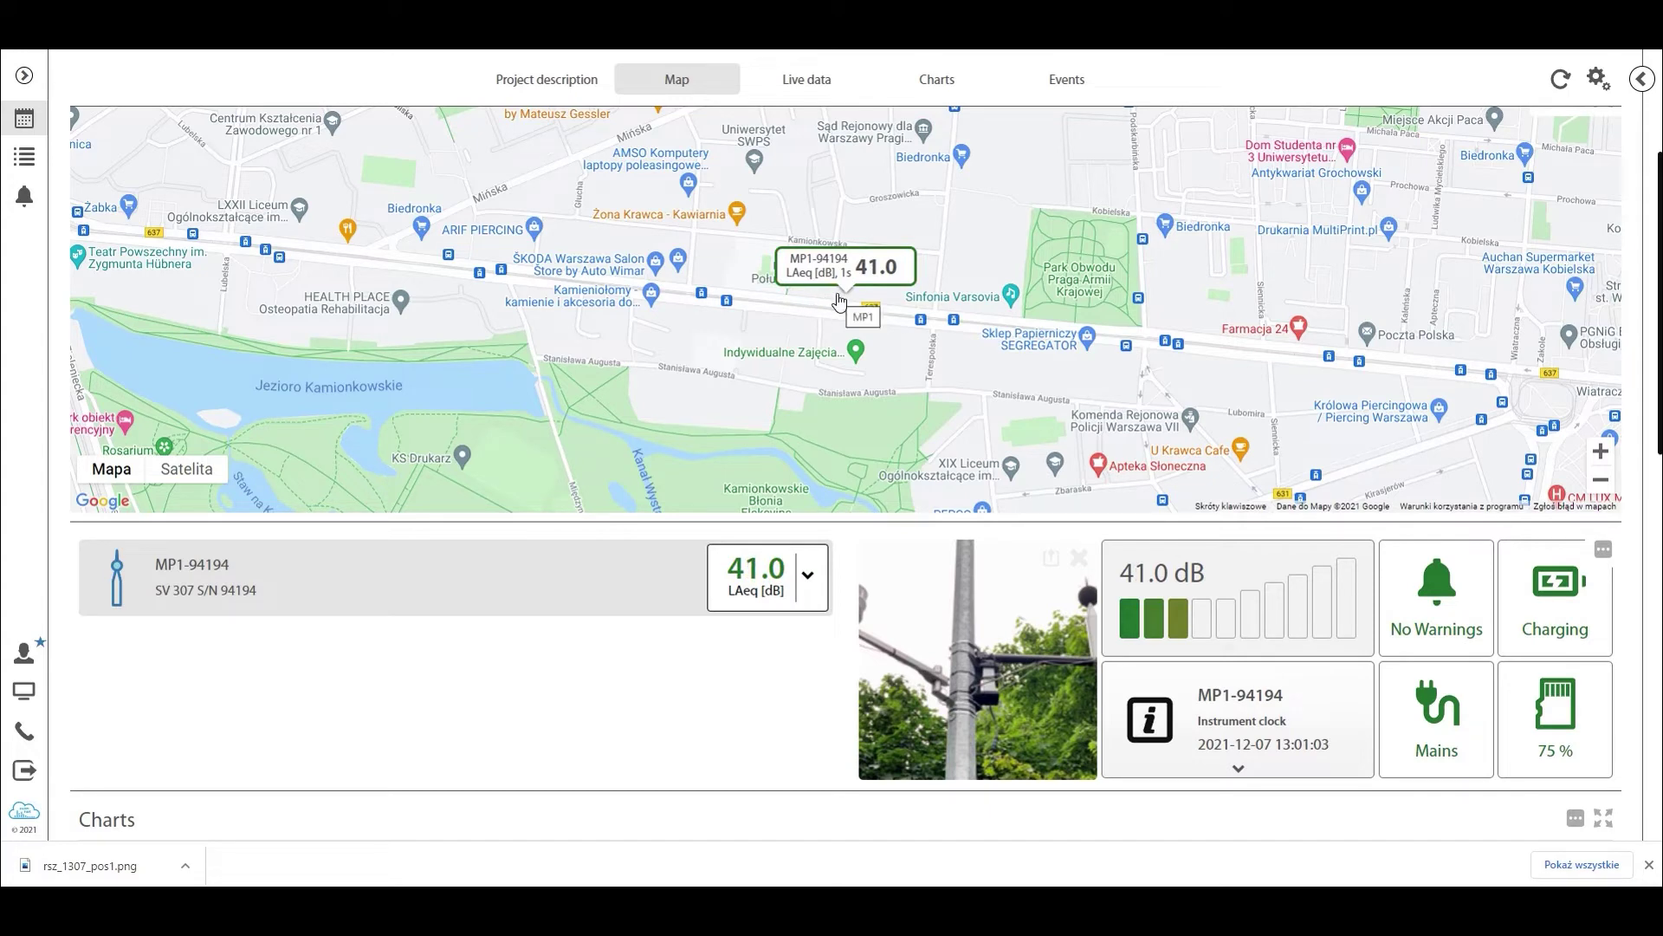
Switch the Live data tile to the compact list-view row and scroll through the dashboard
left_click(1604, 550)
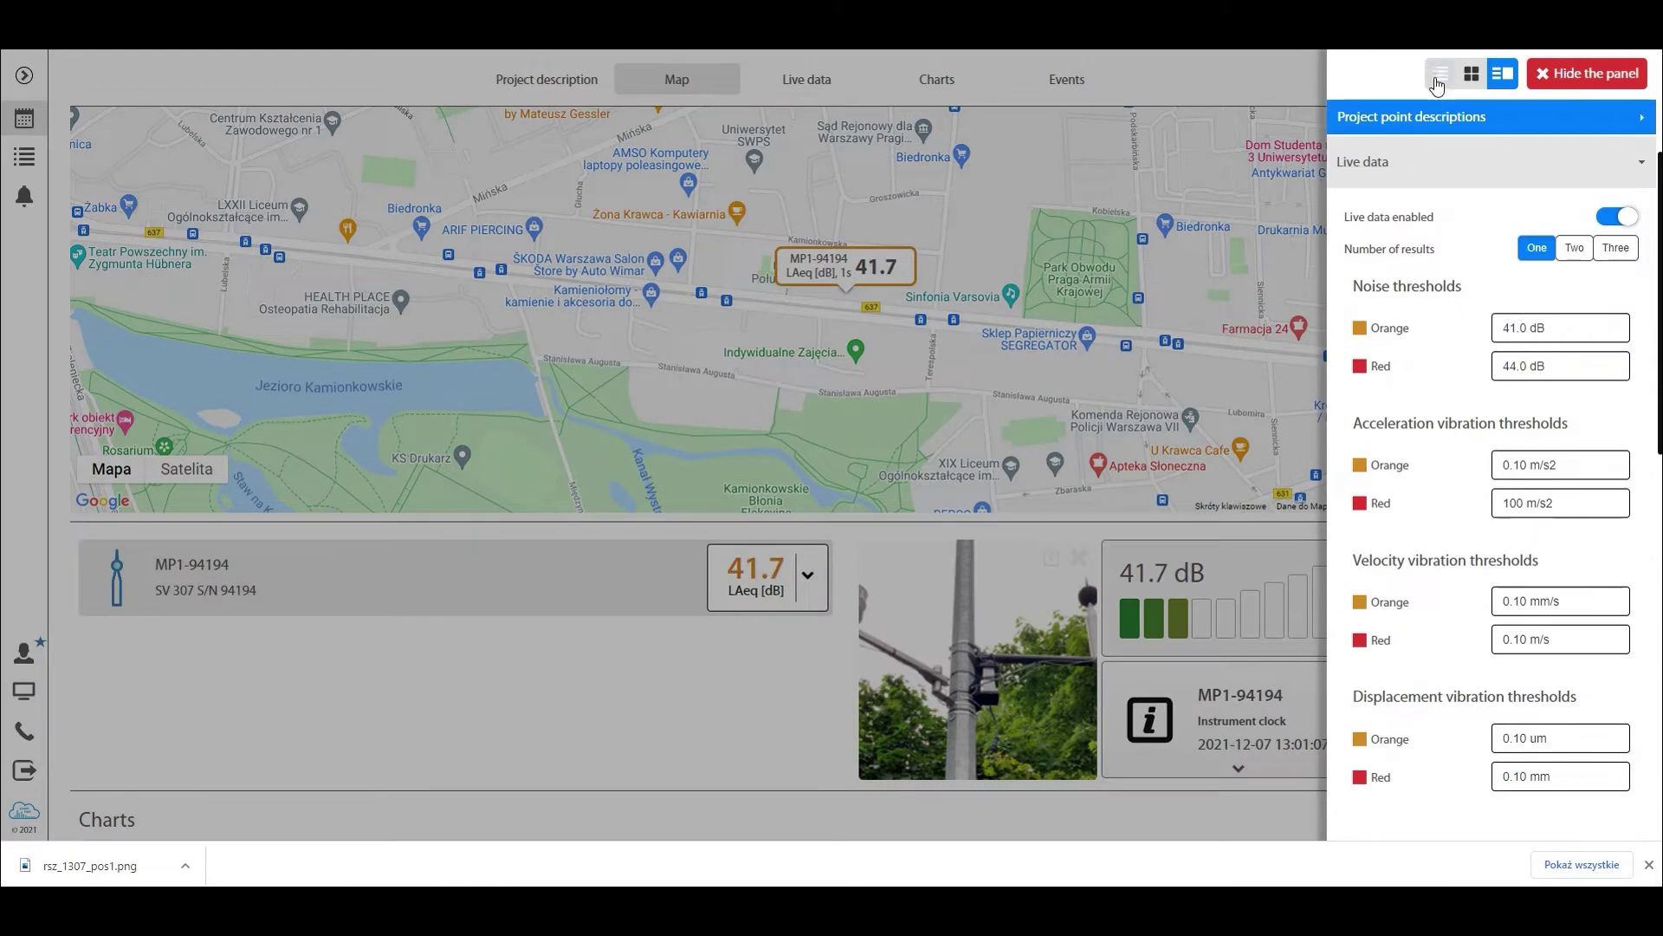
left_click(1441, 73)
left_click(1226, 407)
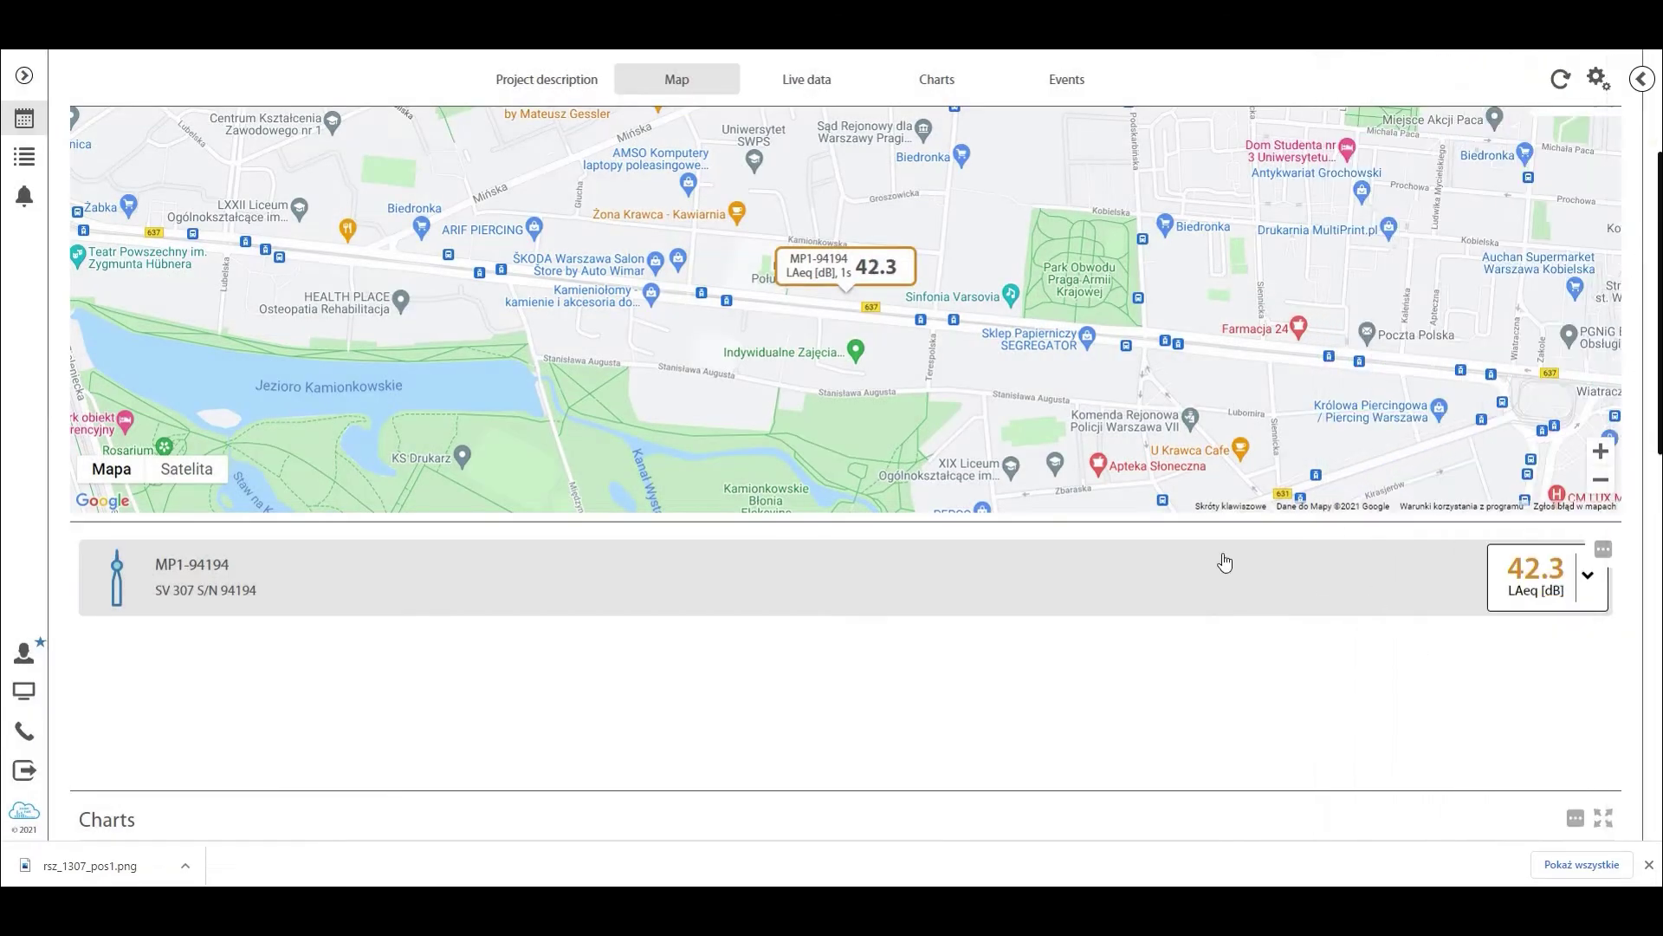
scroll(1281, 567, "up", 1)
scroll(1281, 580, "up", 2)
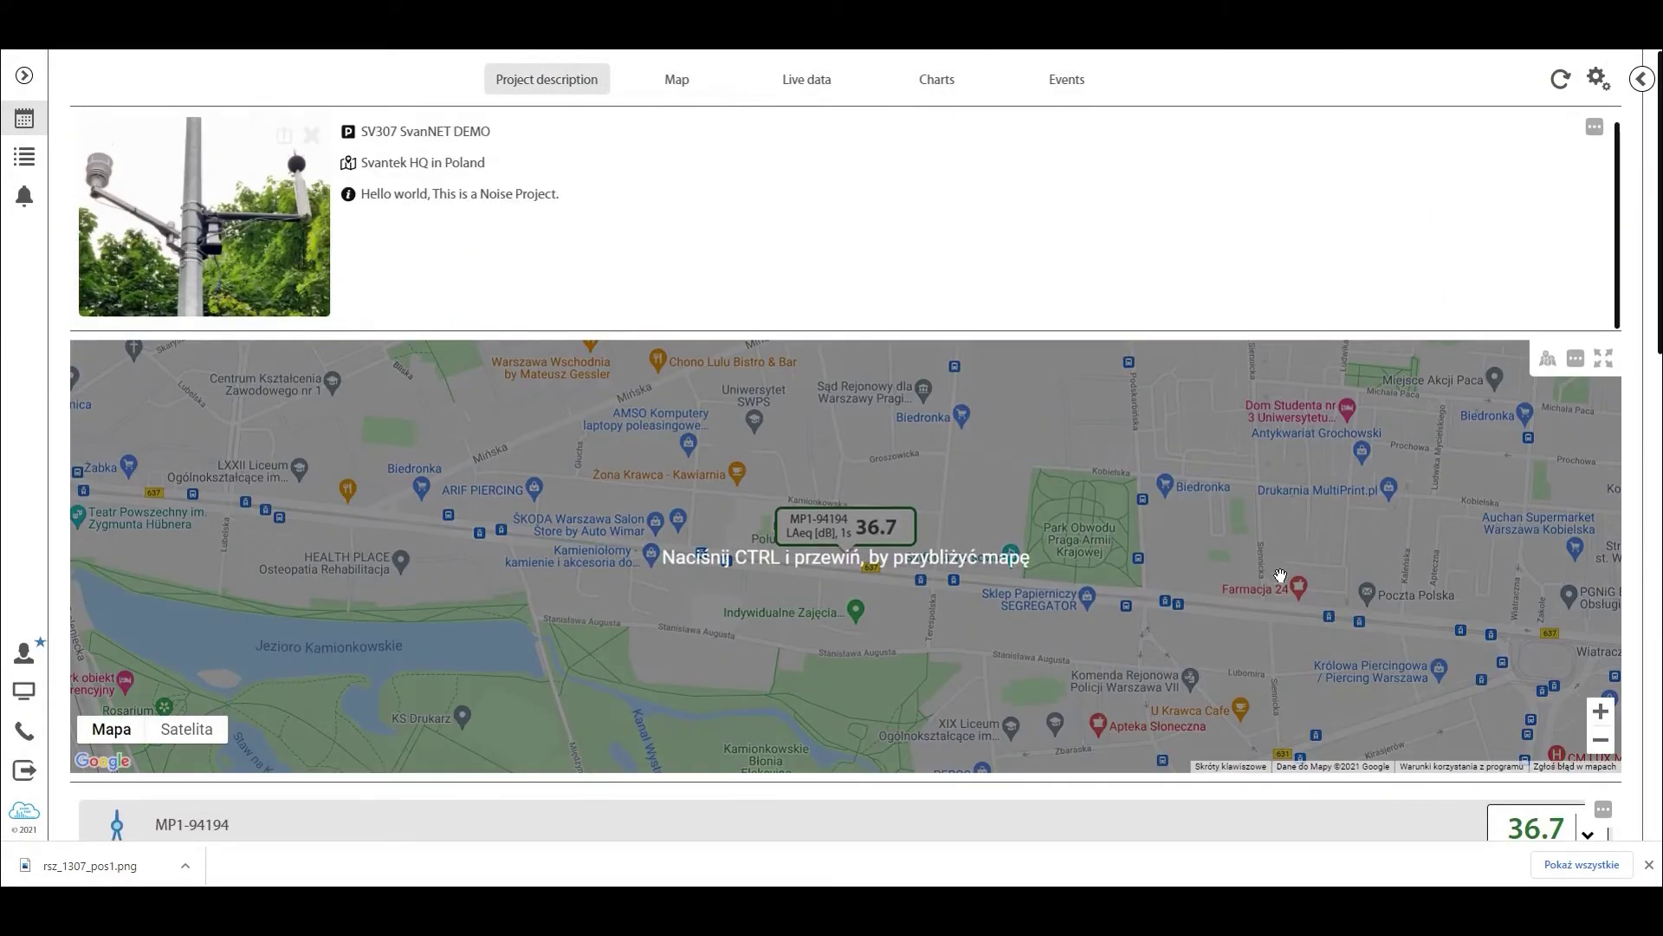
scroll(1011, 567, "down", 2)
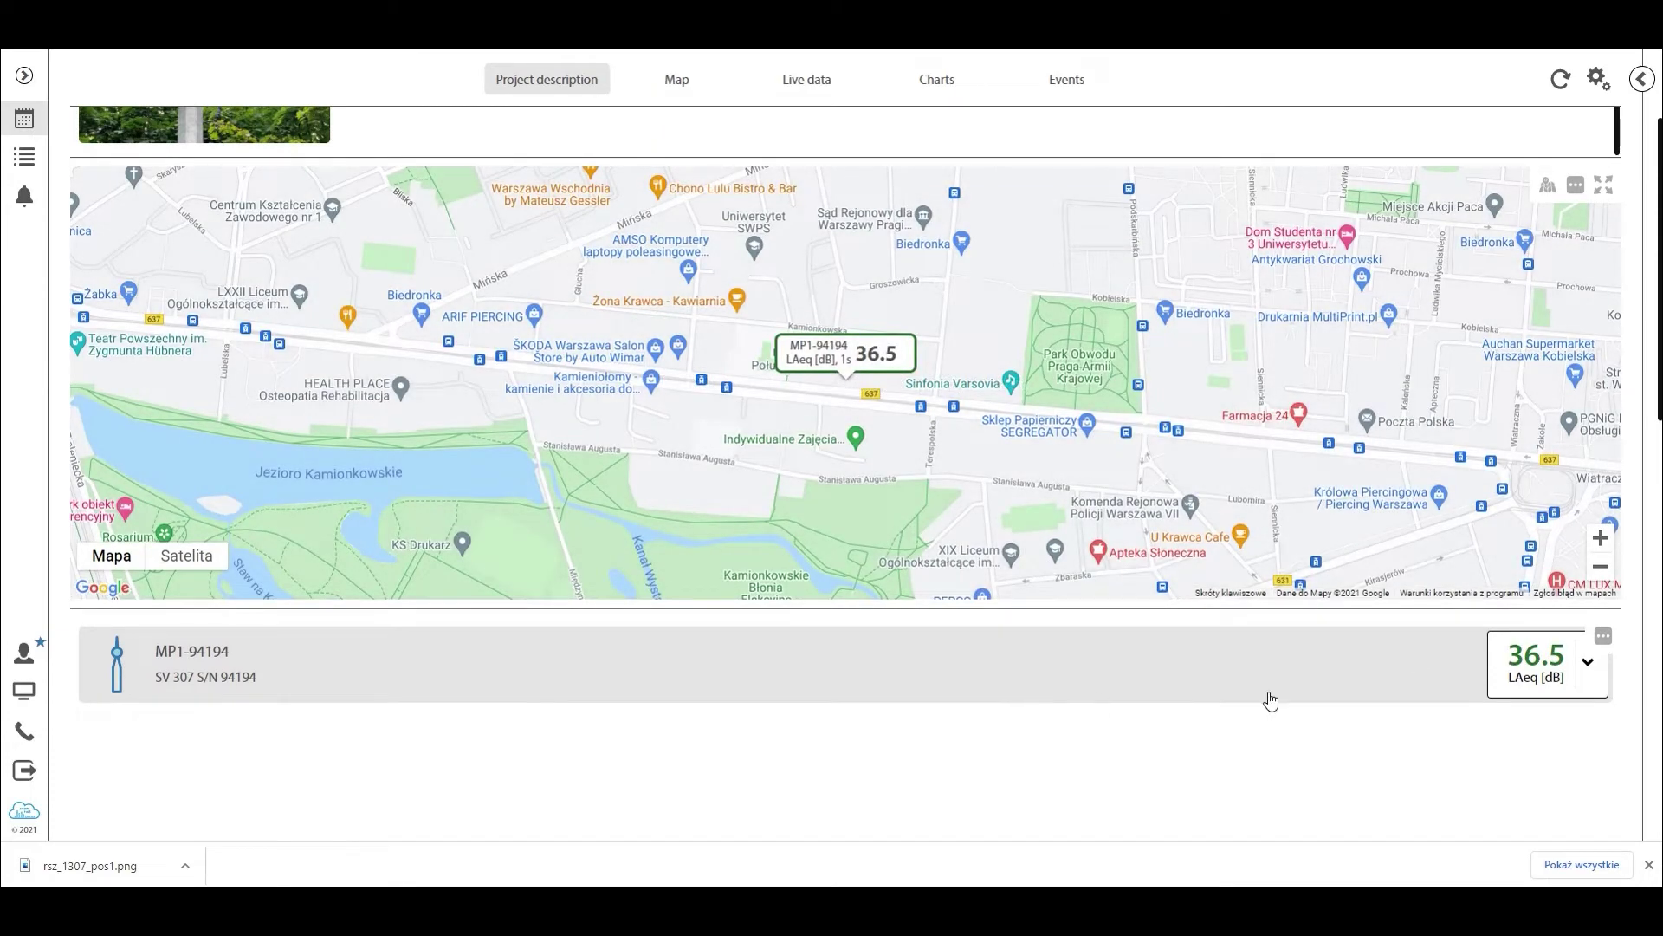
scroll(1204, 678, "down", 2)
scroll(1198, 671, "up", 2)
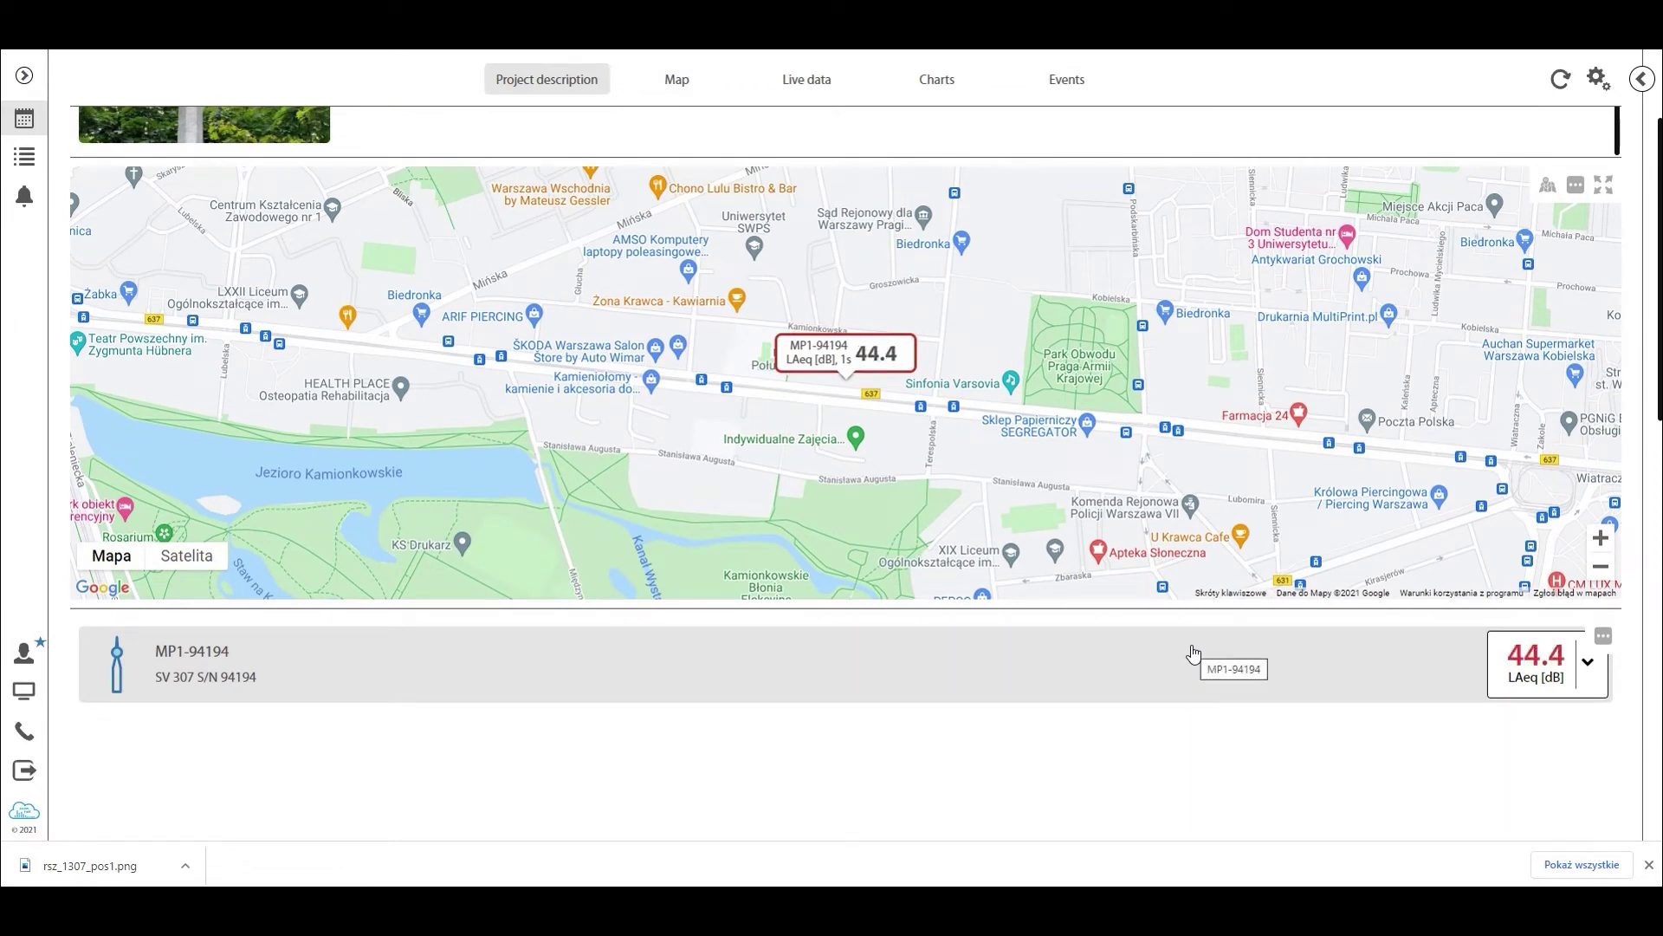
scroll(1192, 659, "down", 2)
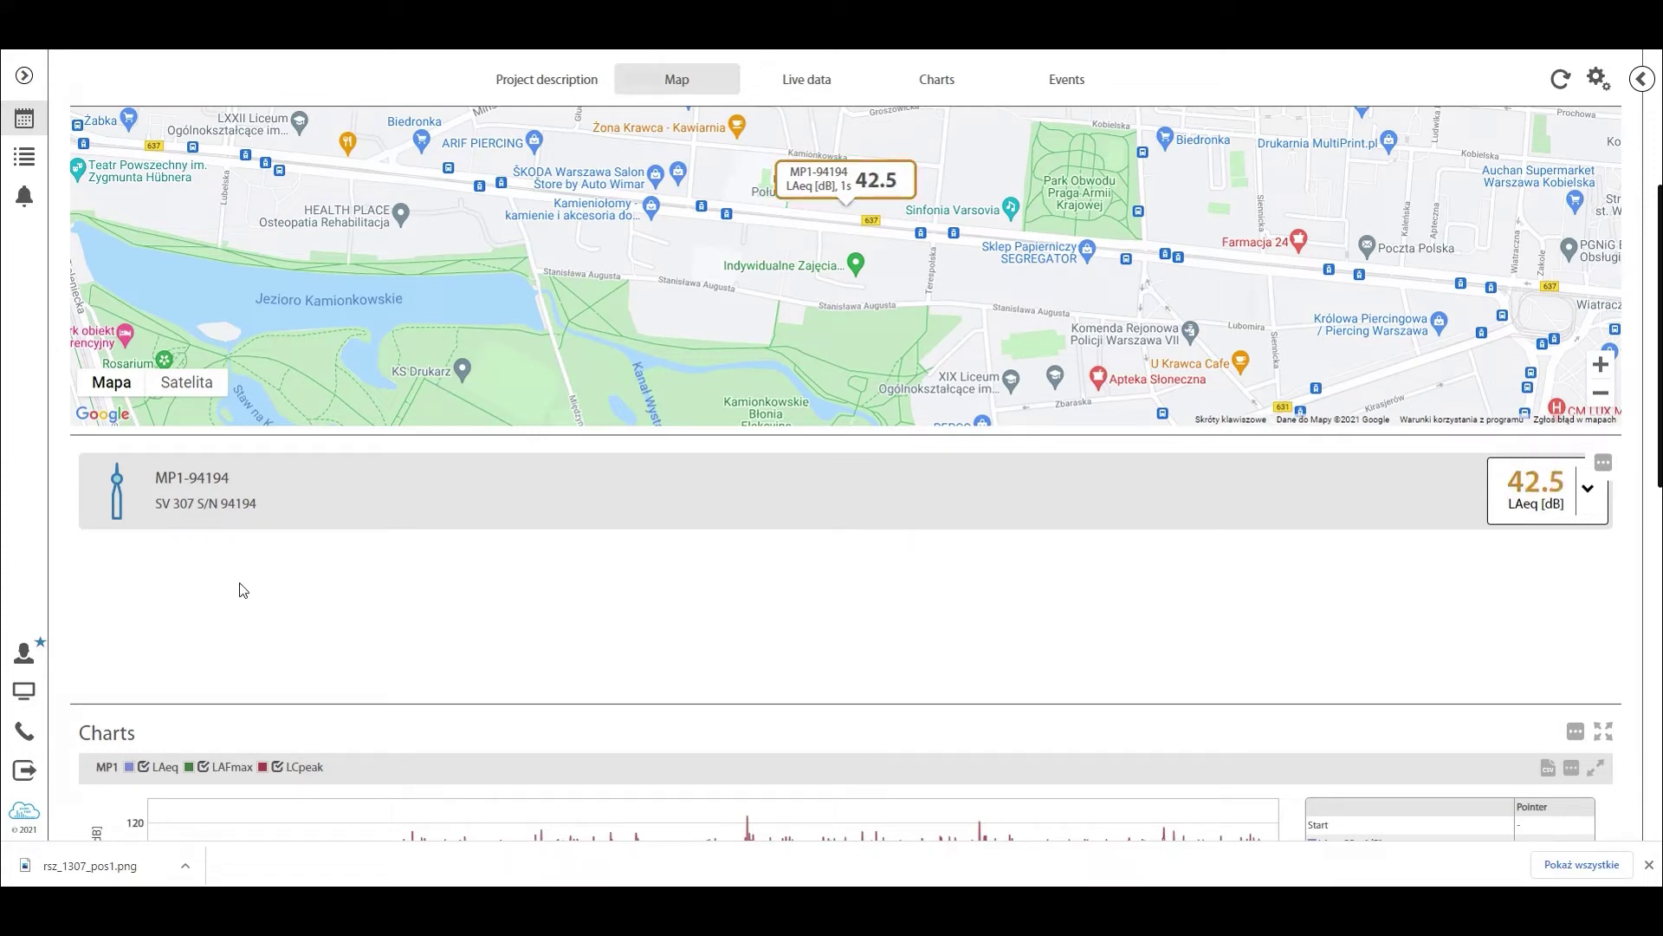
scroll(347, 537, "up", 1)
scroll(459, 464, "down", 4)
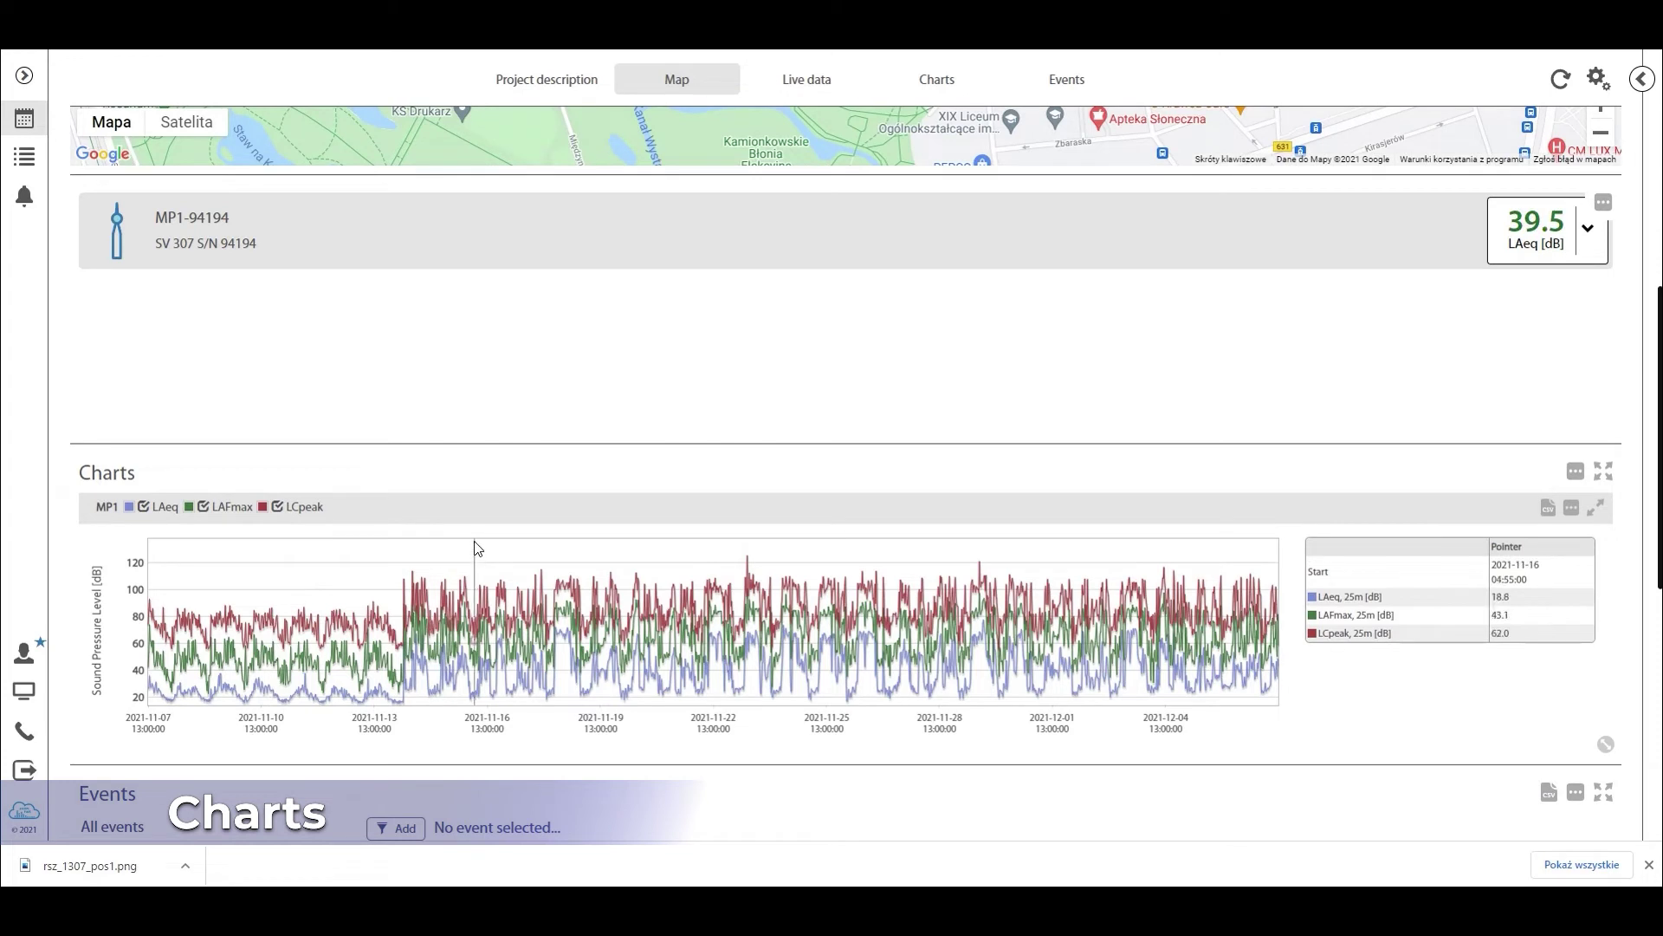
scroll(476, 546, "down", 1)
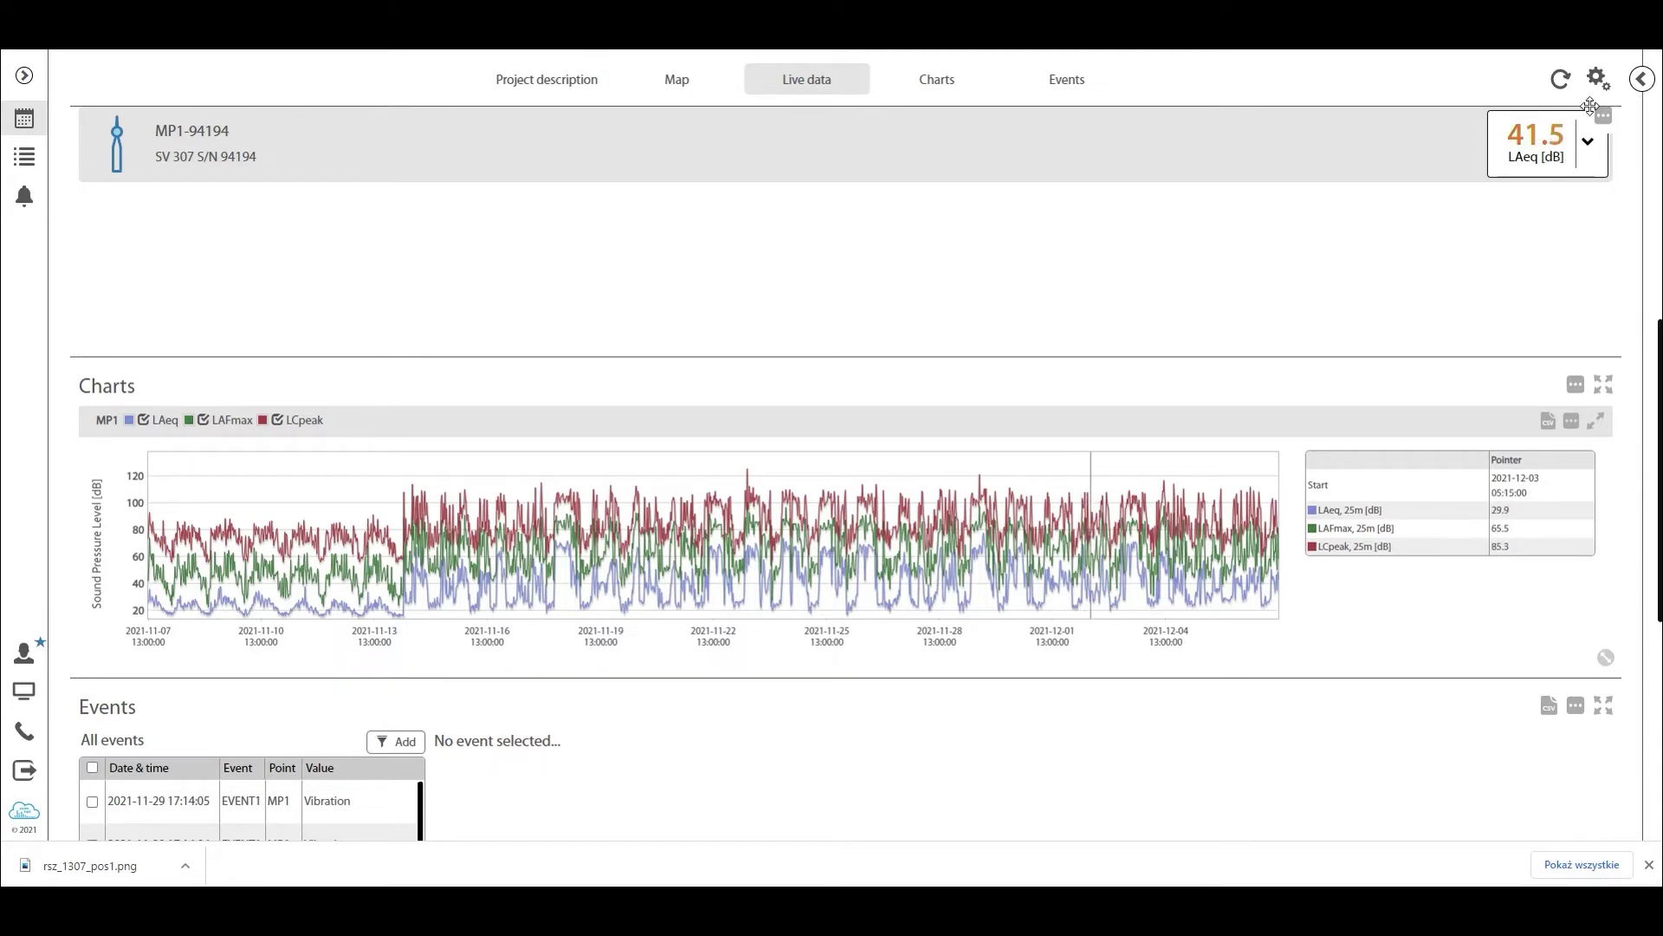
Expand Active measurement points in the panel configuration, then return to the dashboard
left_click(1598, 78)
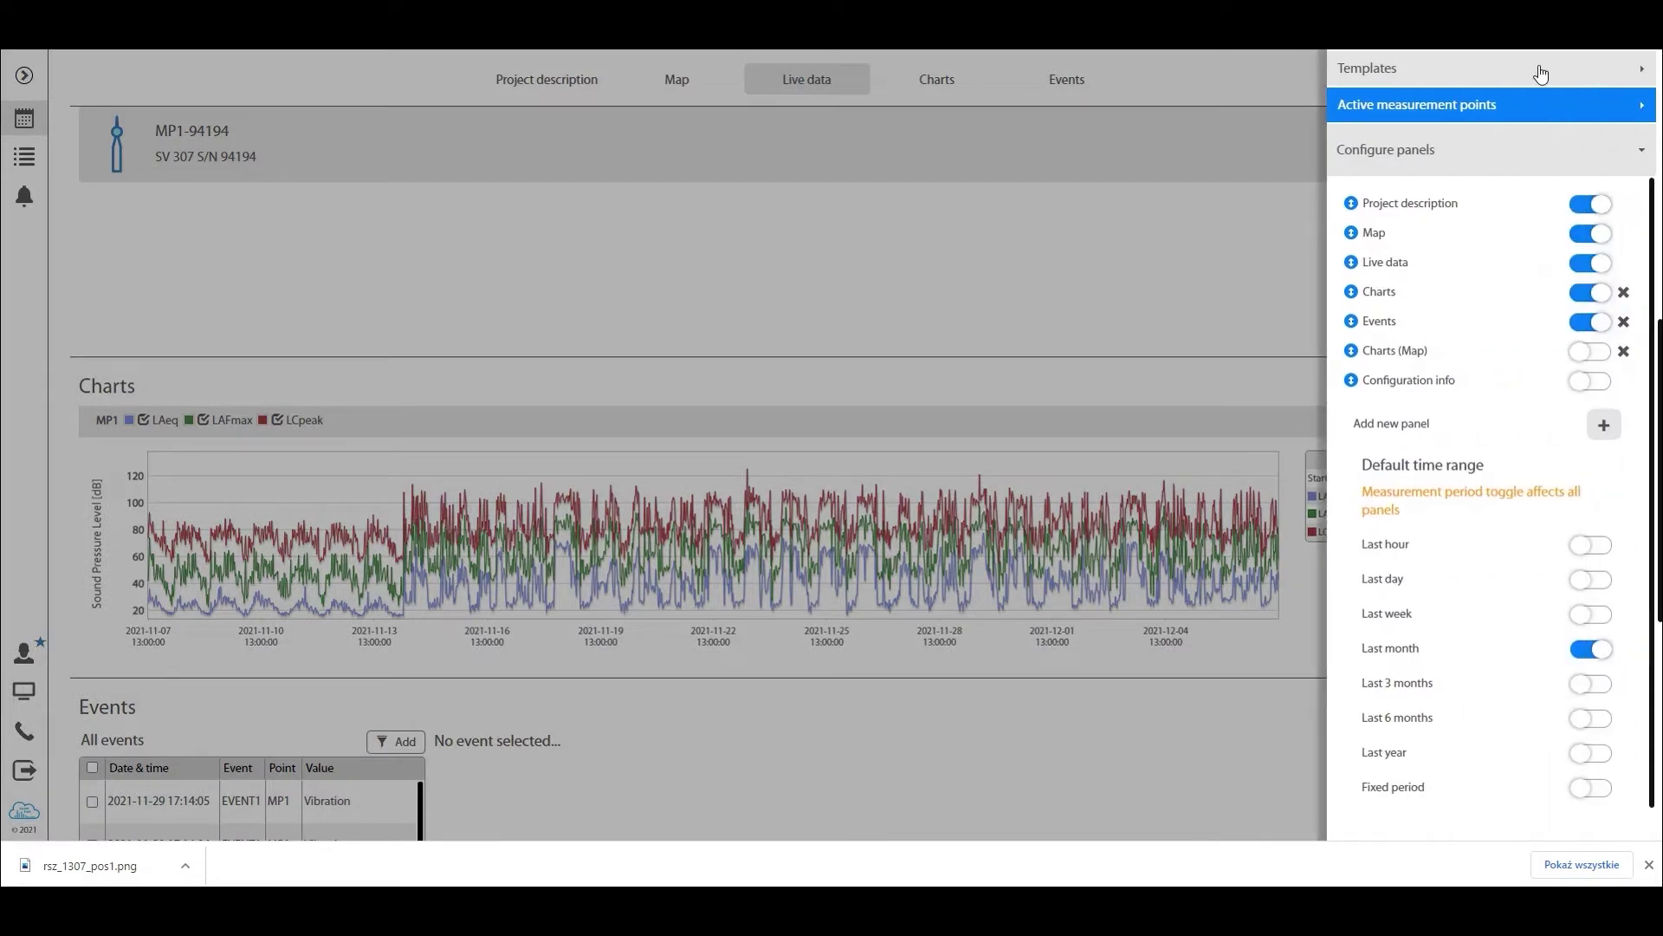
left_click(1435, 116)
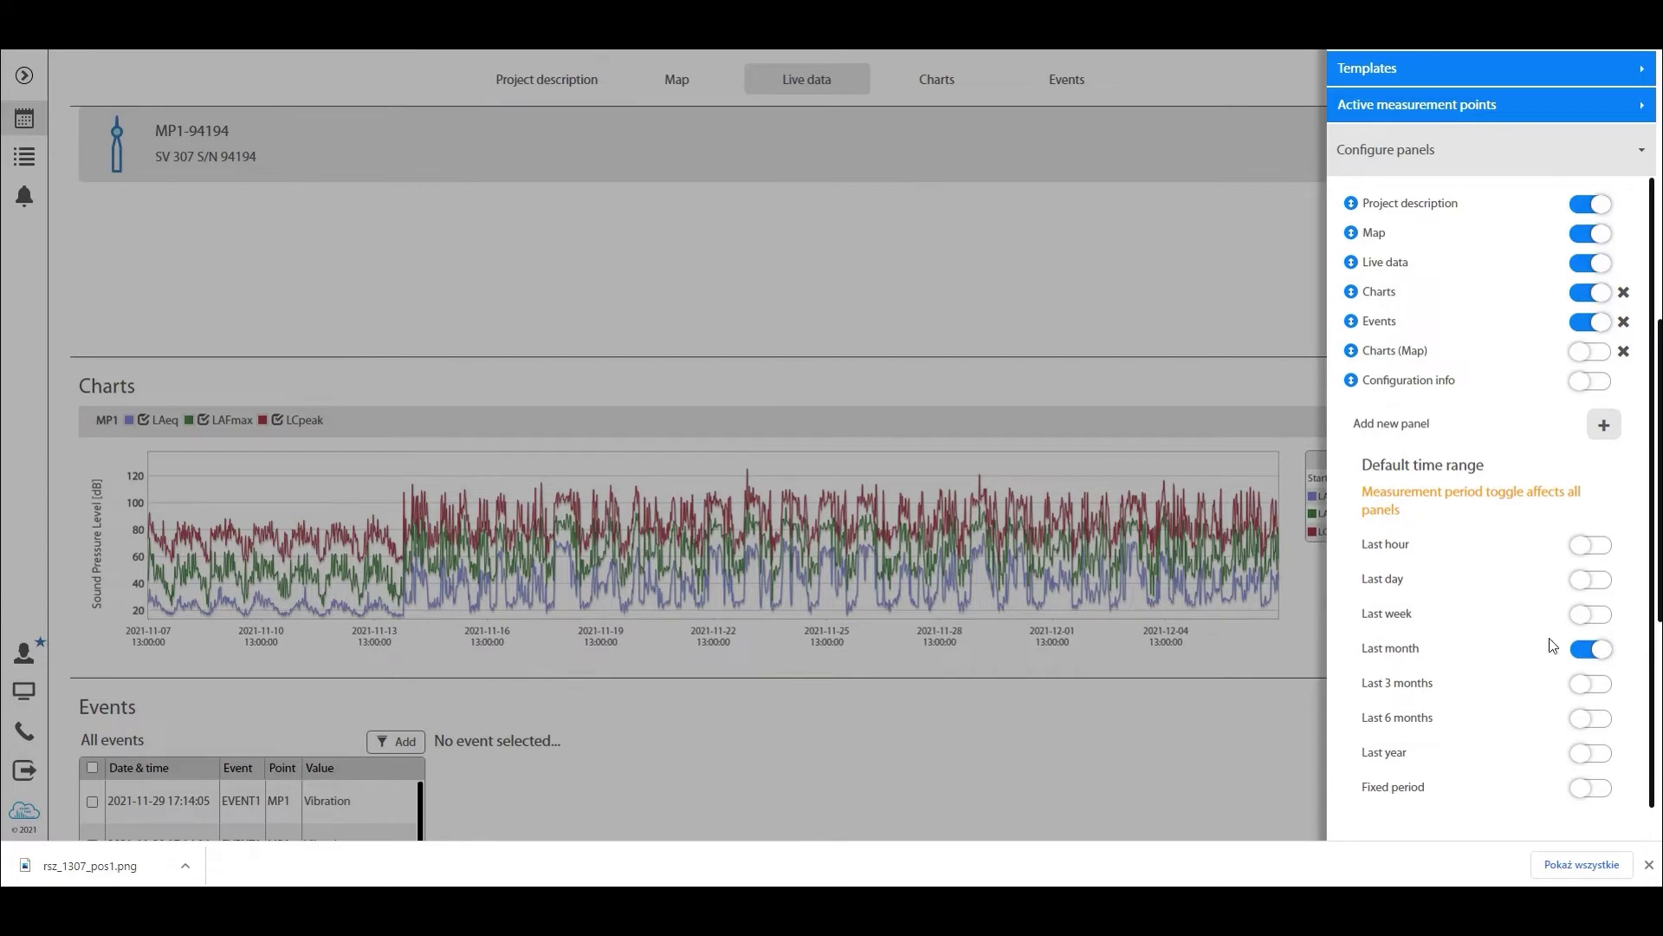
left_click(1085, 371)
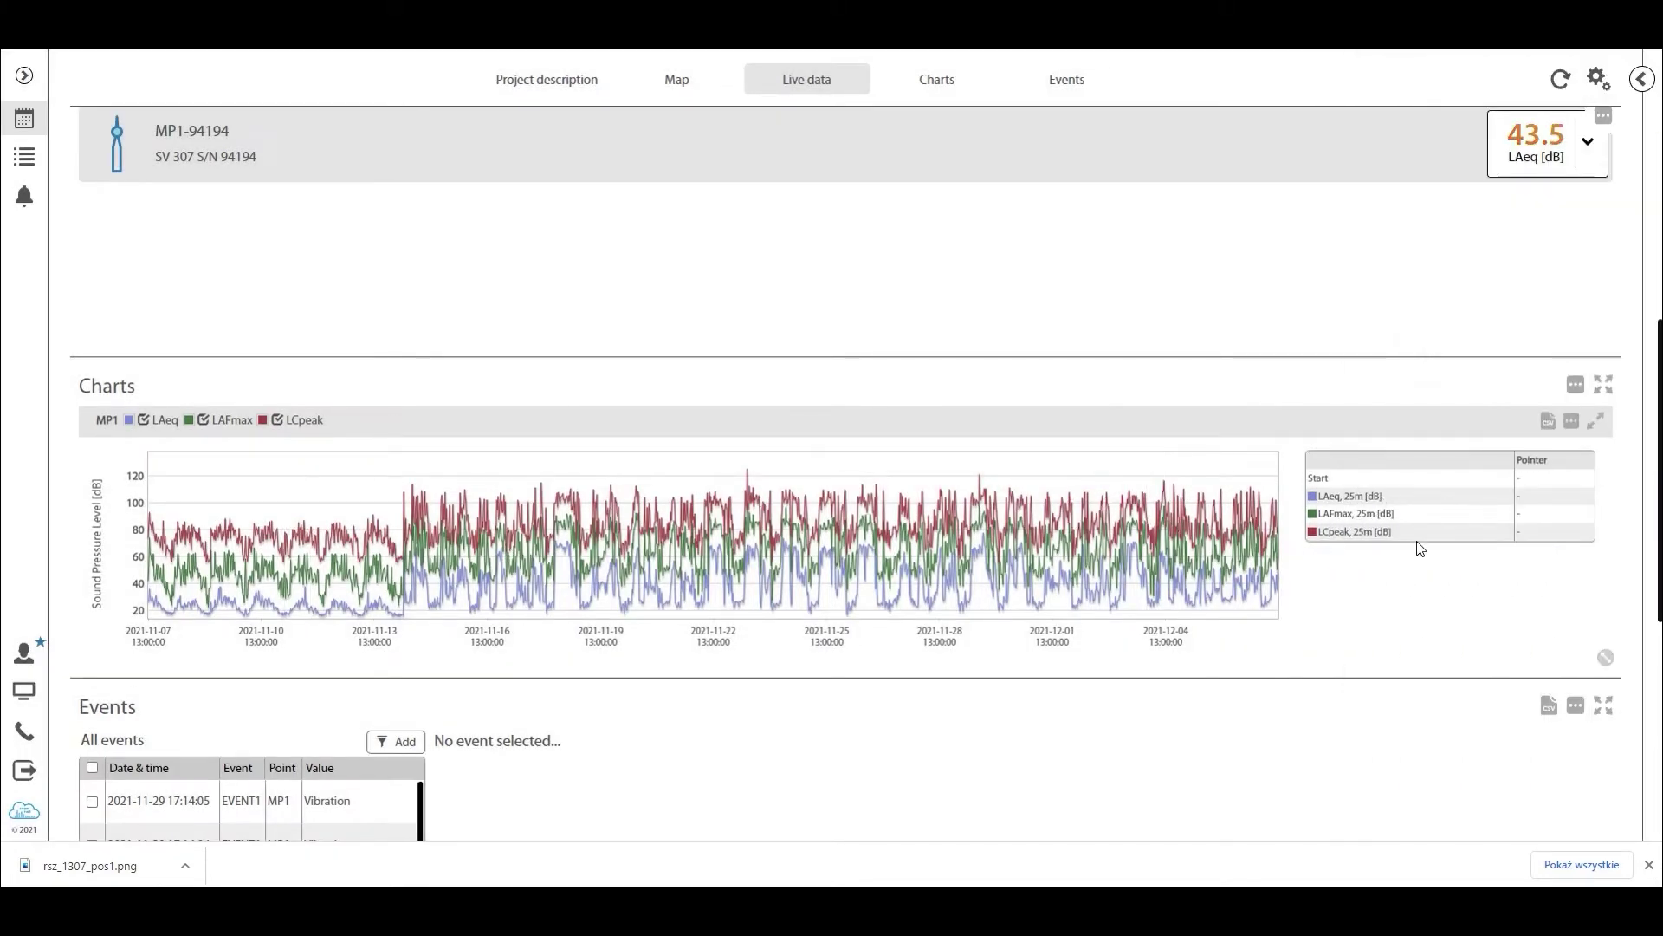
Set the Charts panel time range to Last week
left_click(1576, 385)
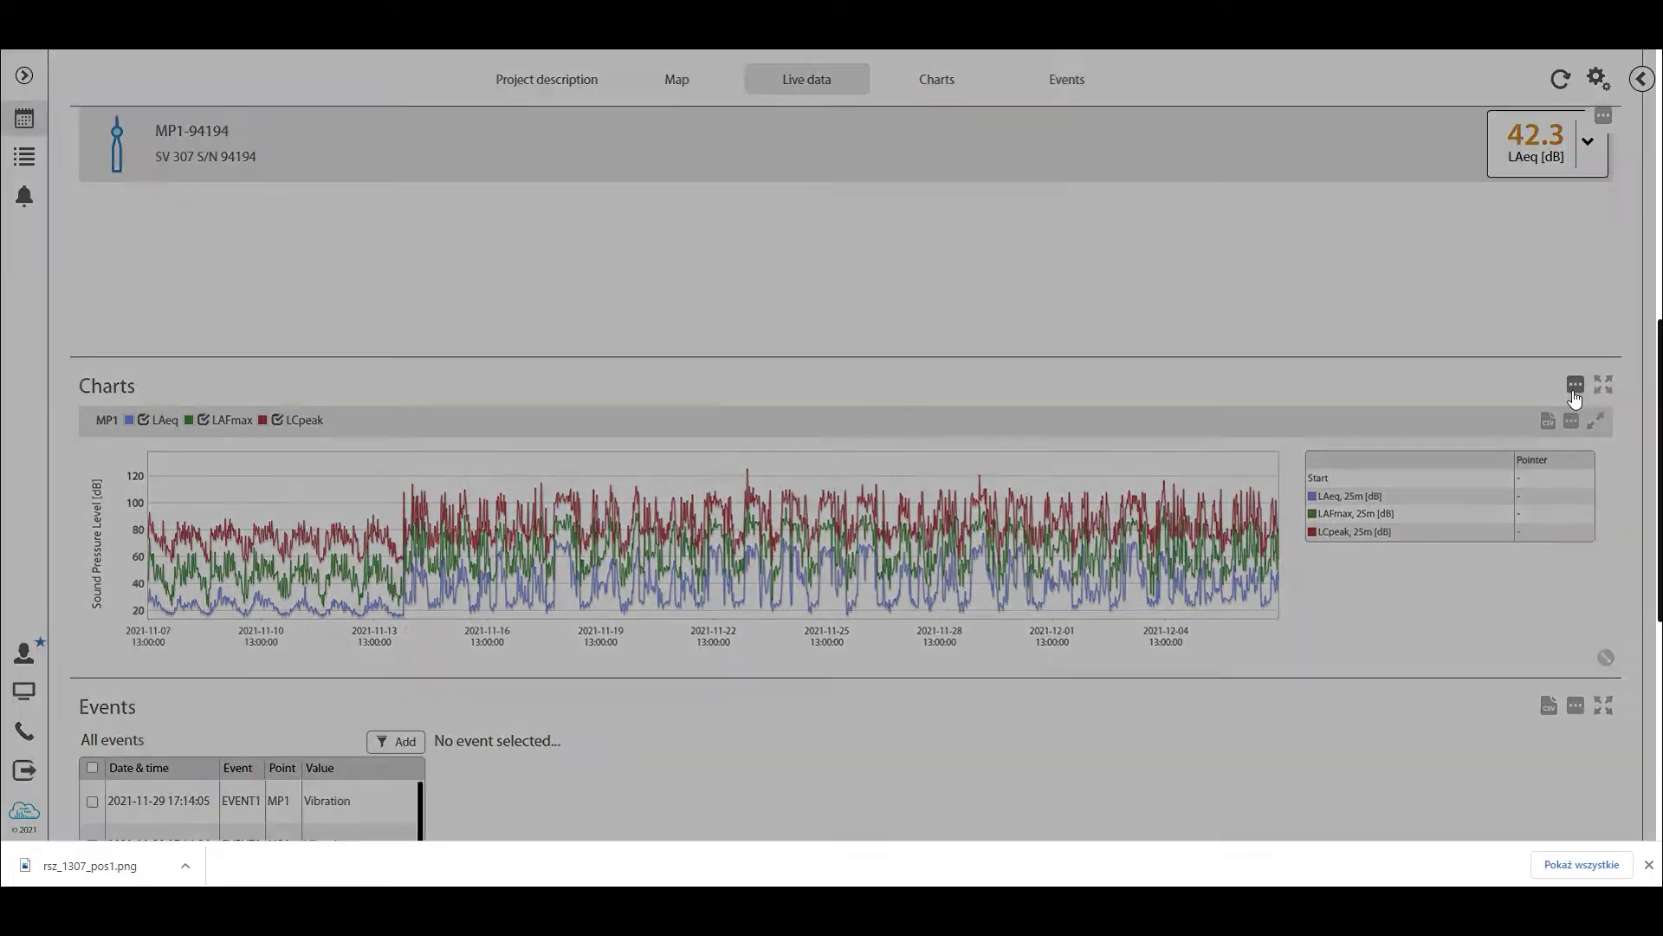
left_click(1462, 279)
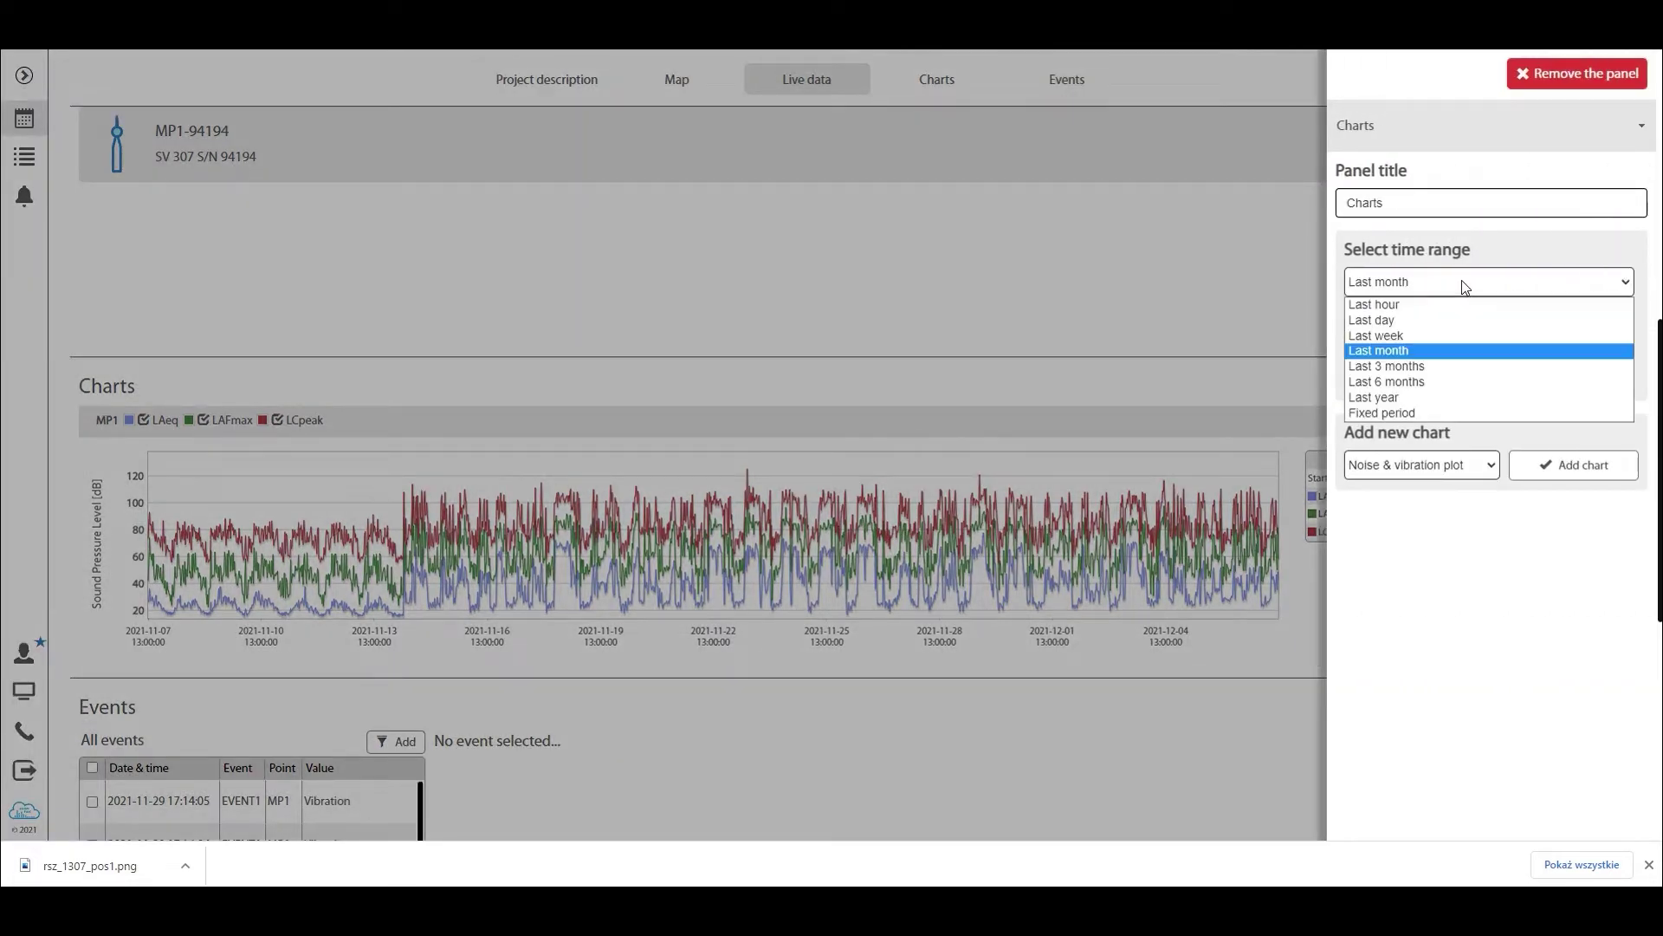
left_click(1434, 316)
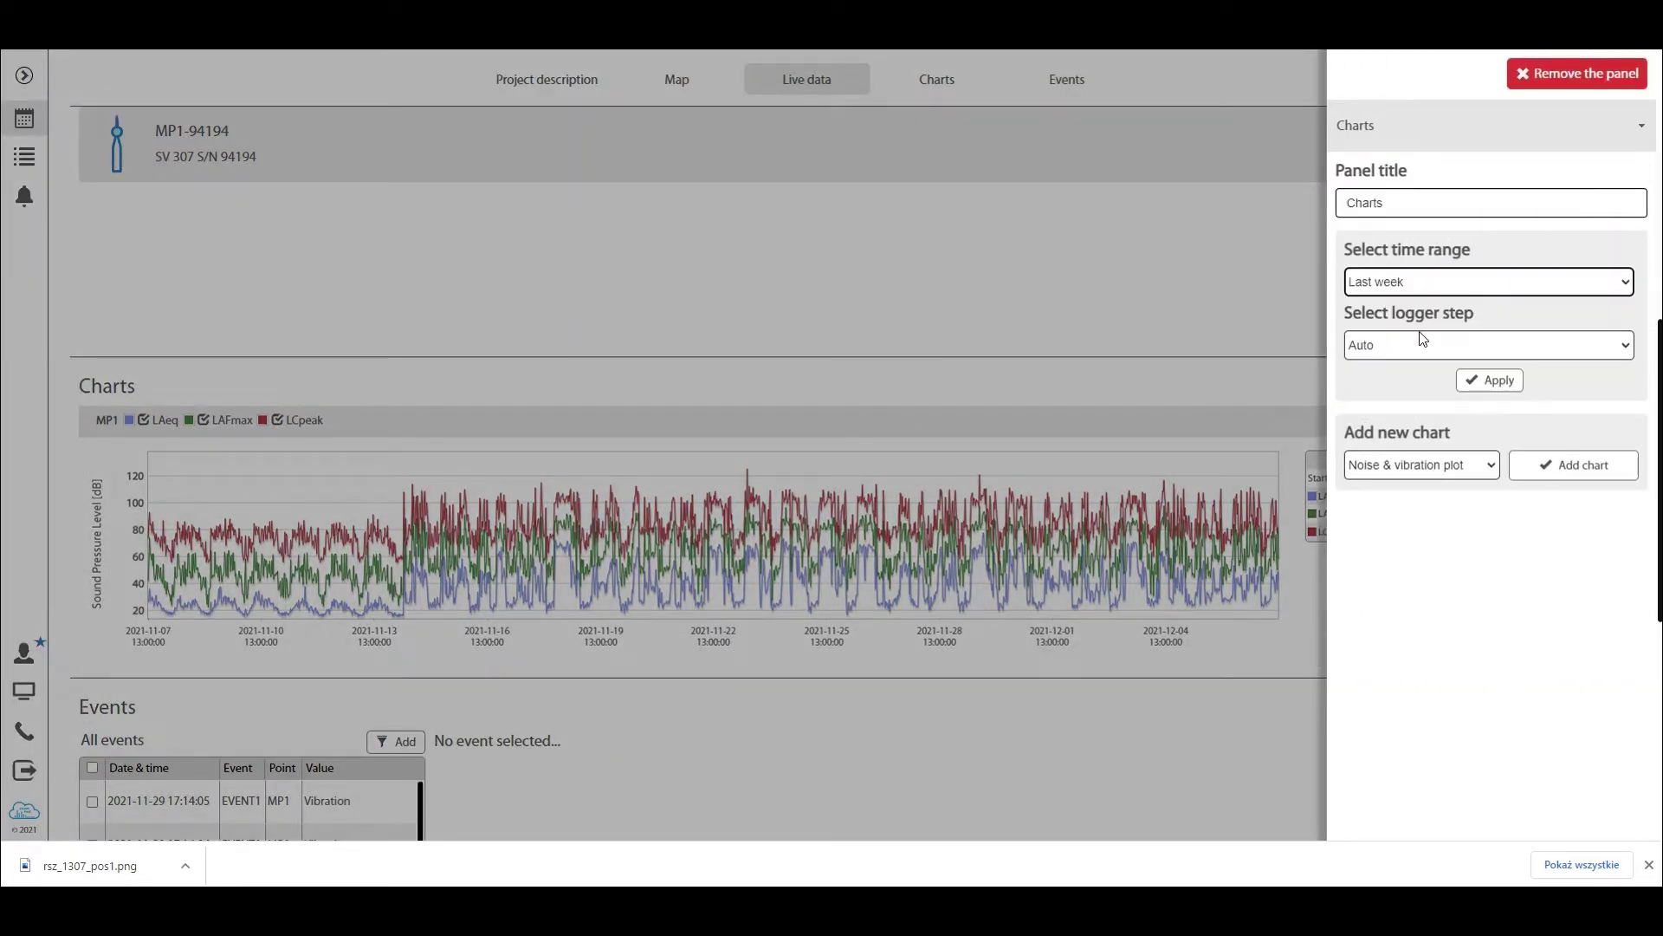
left_click(1472, 382)
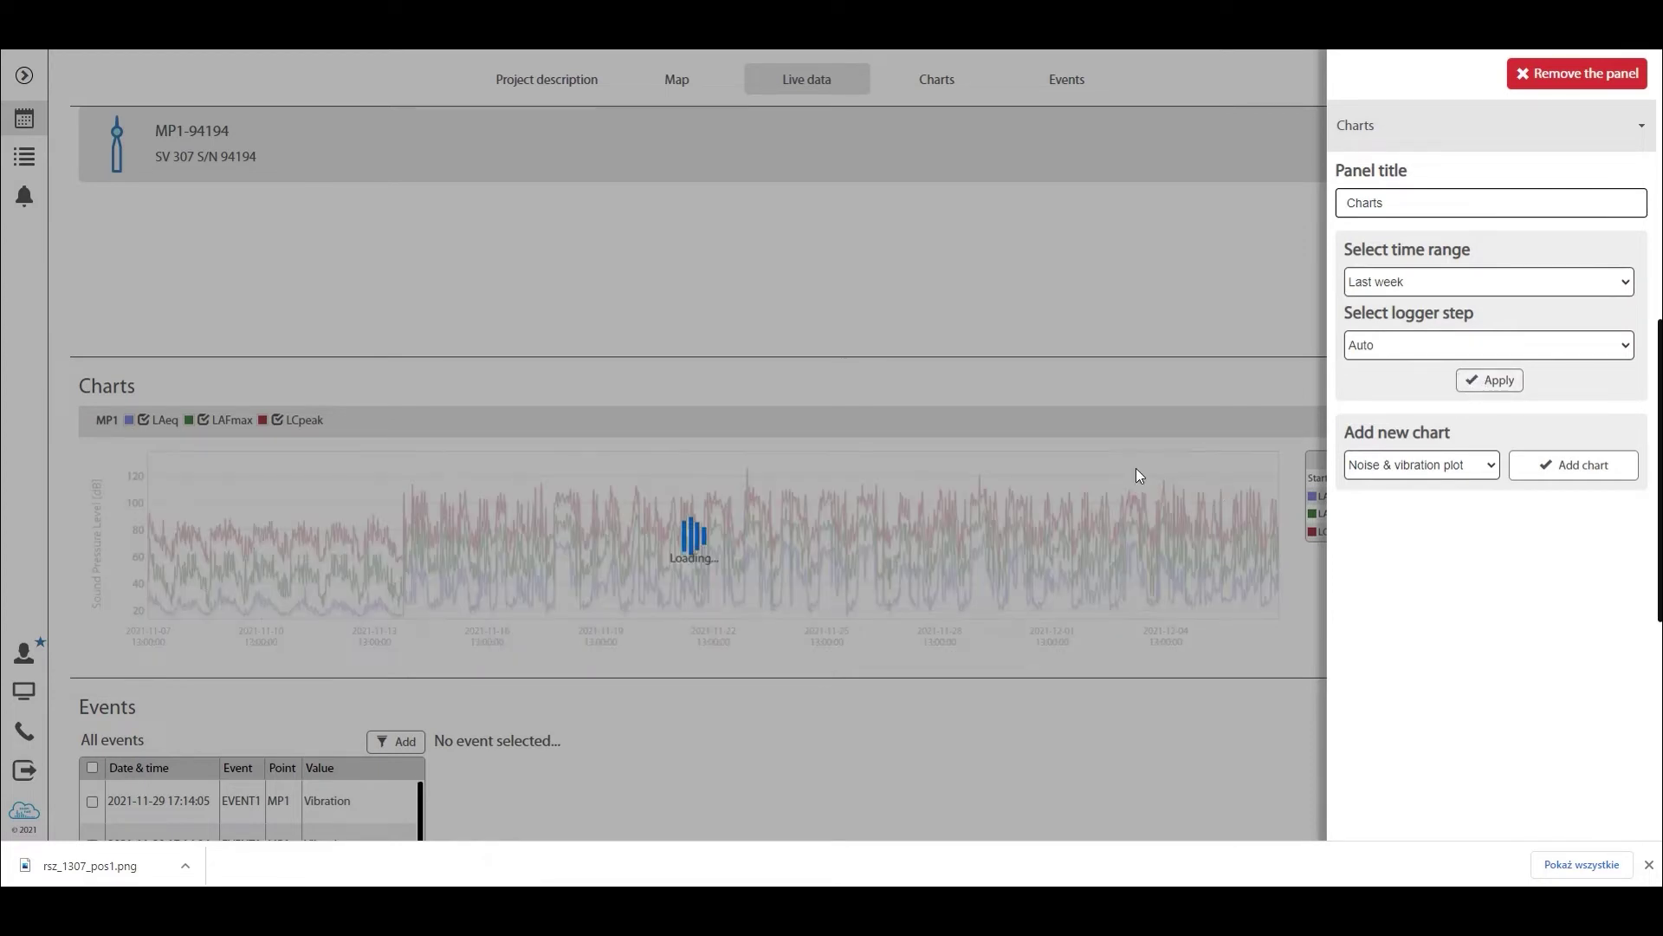
left_click(1100, 395)
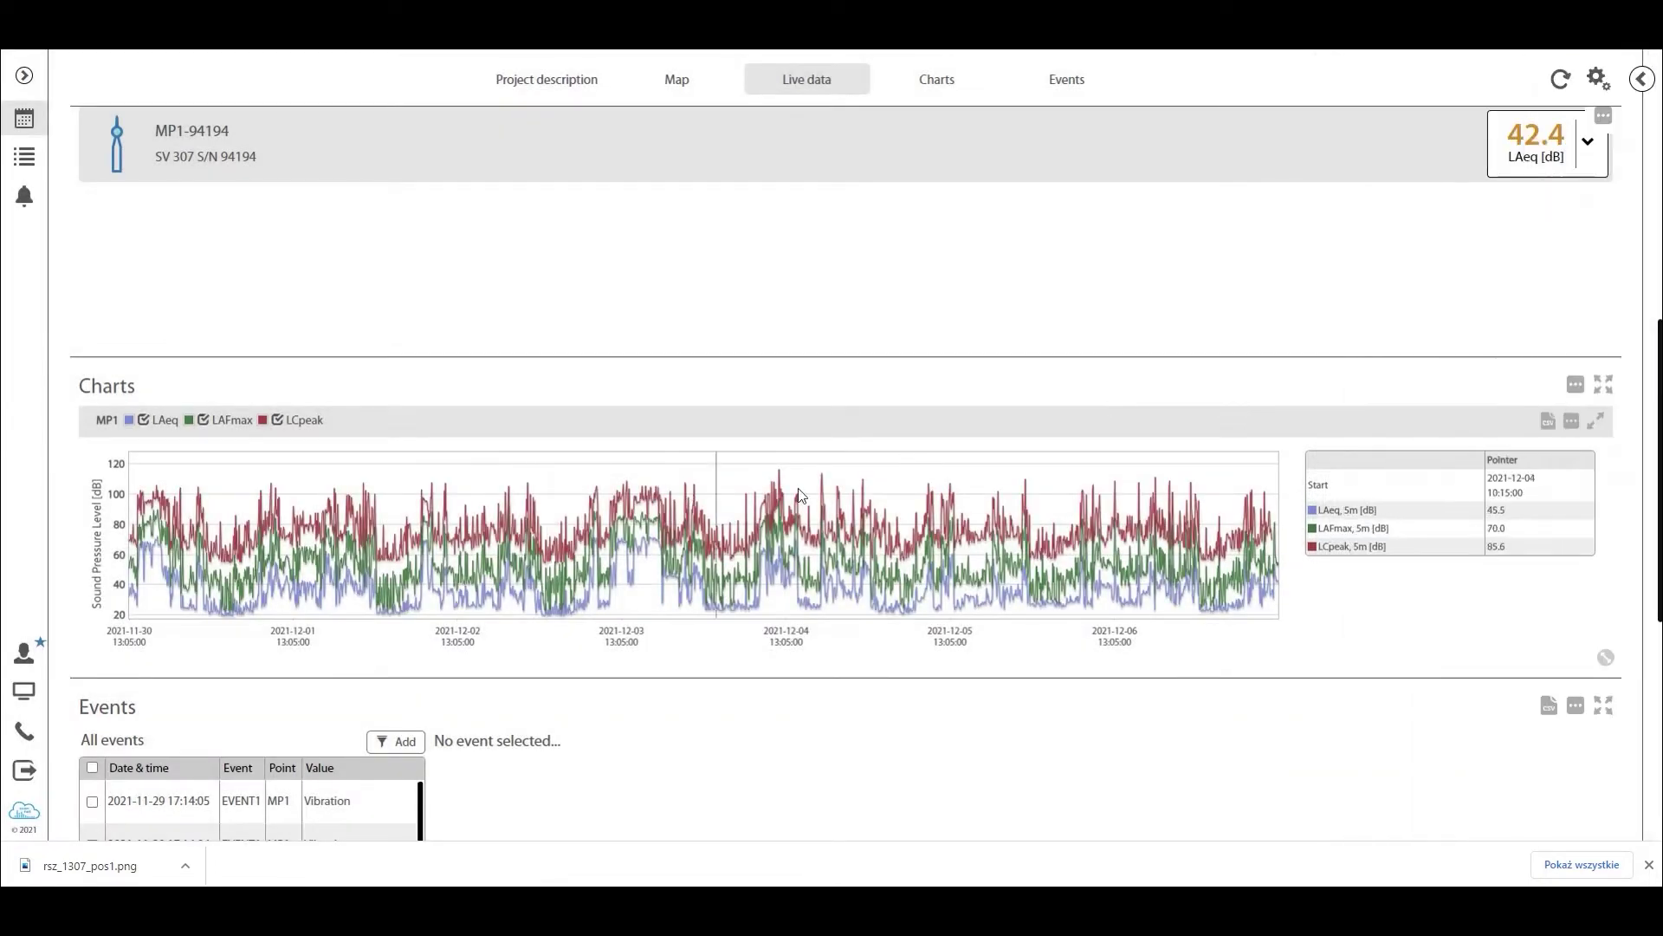
Set the Charts panel logger step to 1m
left_click(1576, 383)
left_click(1451, 351)
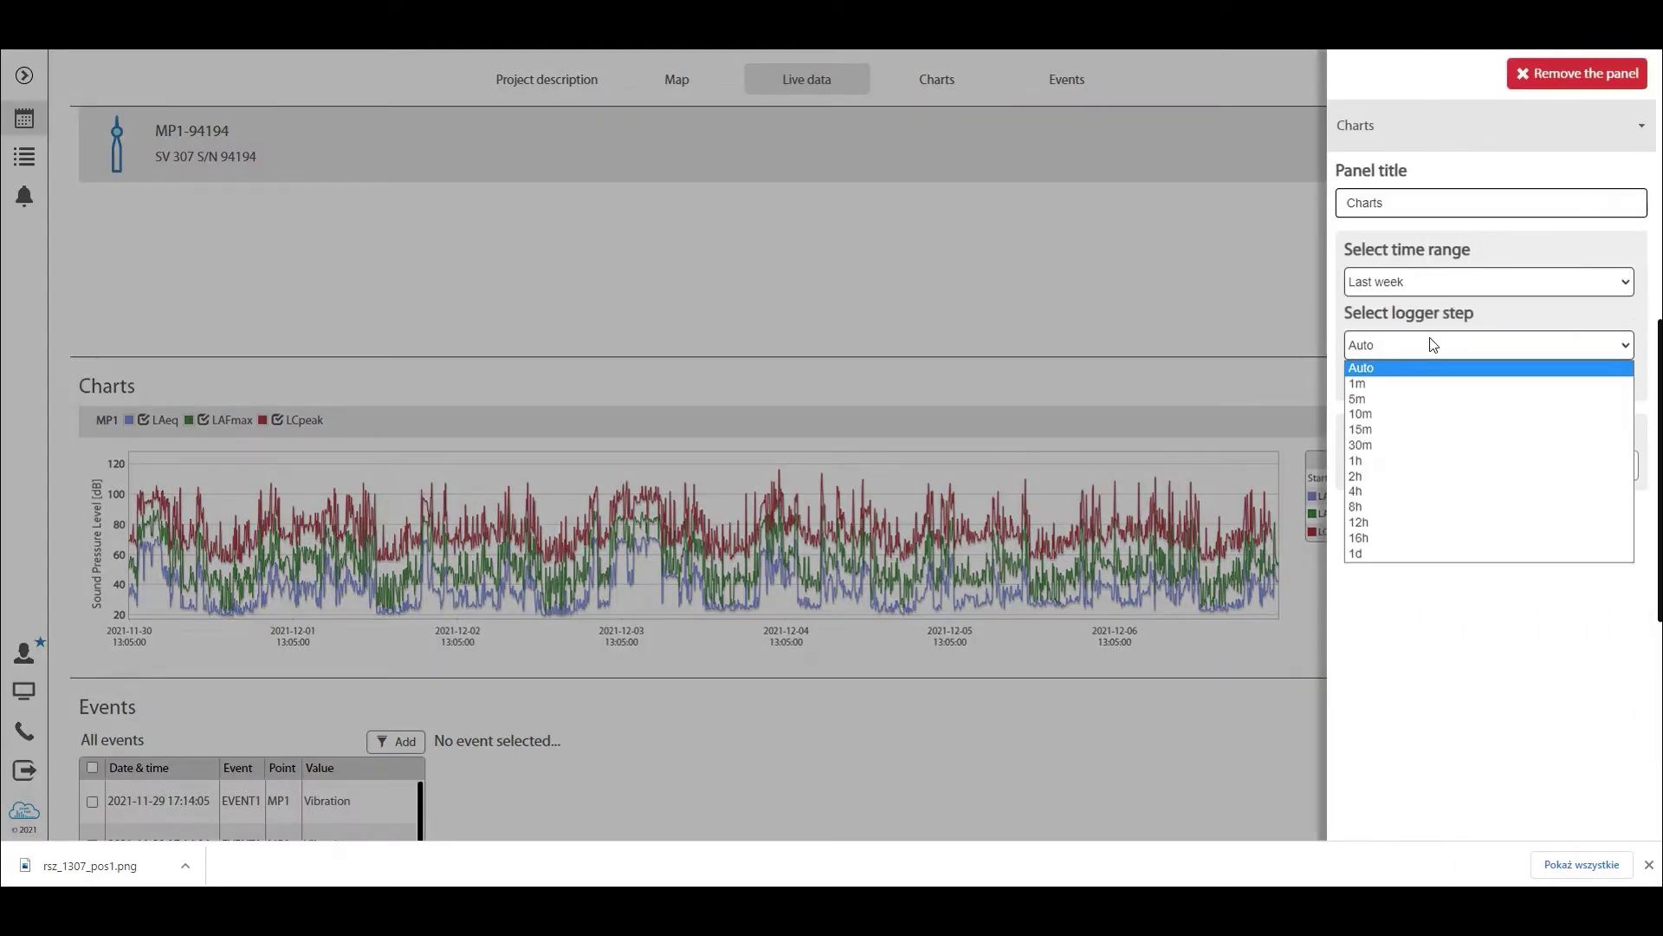
left_click(1387, 384)
left_click(1486, 380)
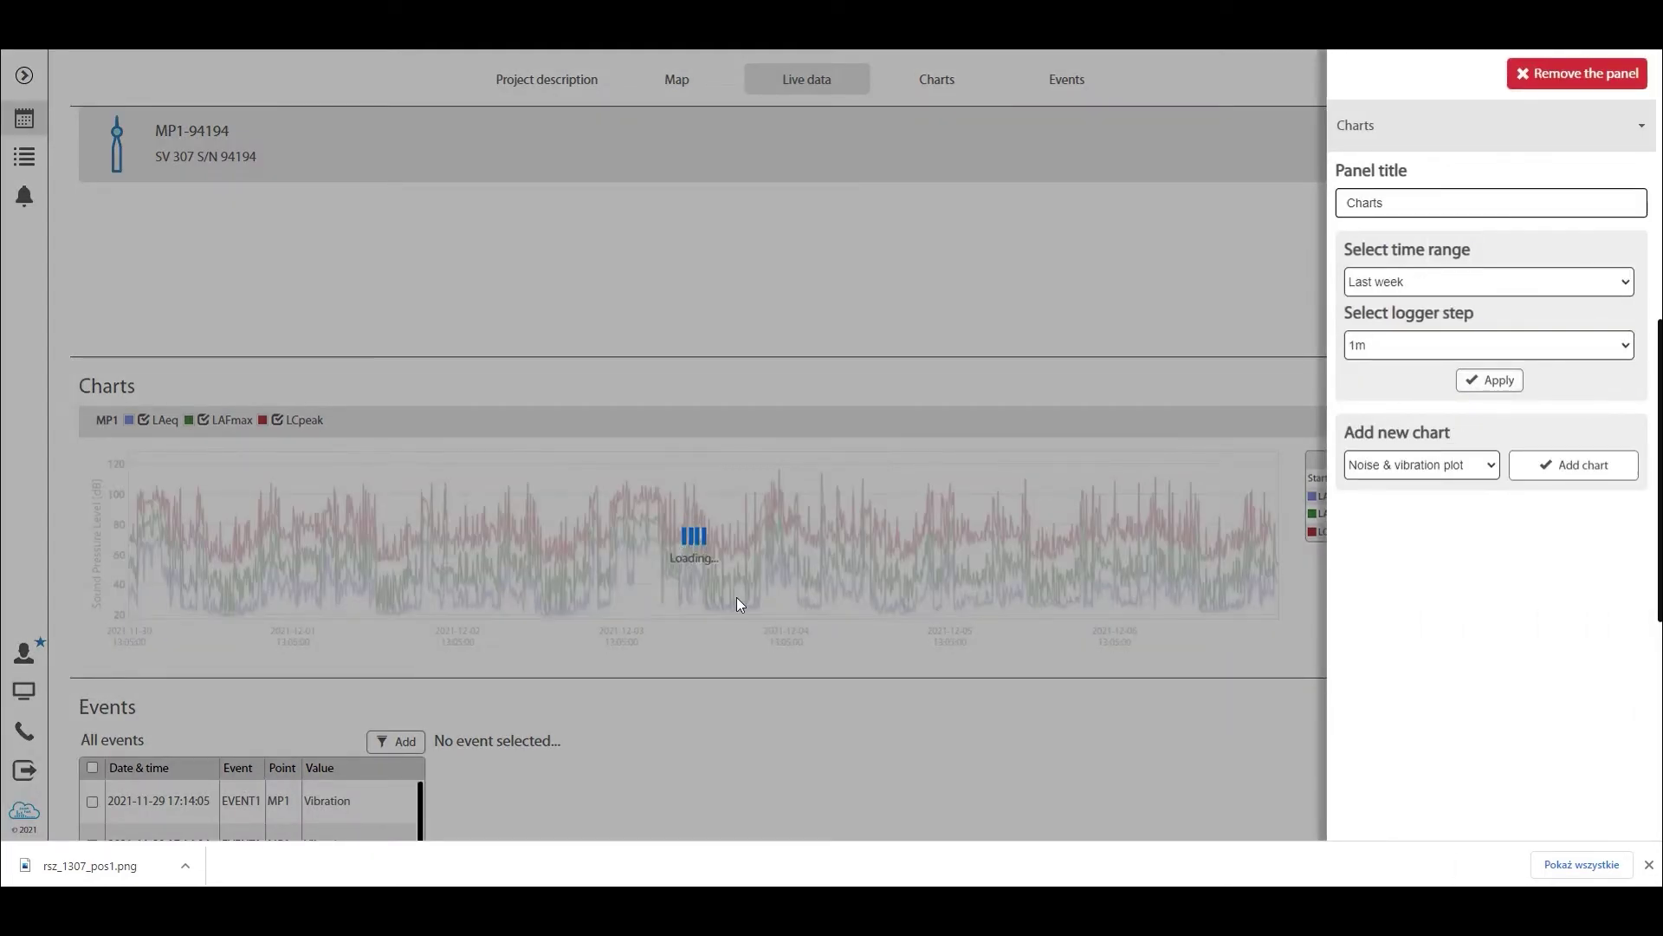
left_click(933, 364)
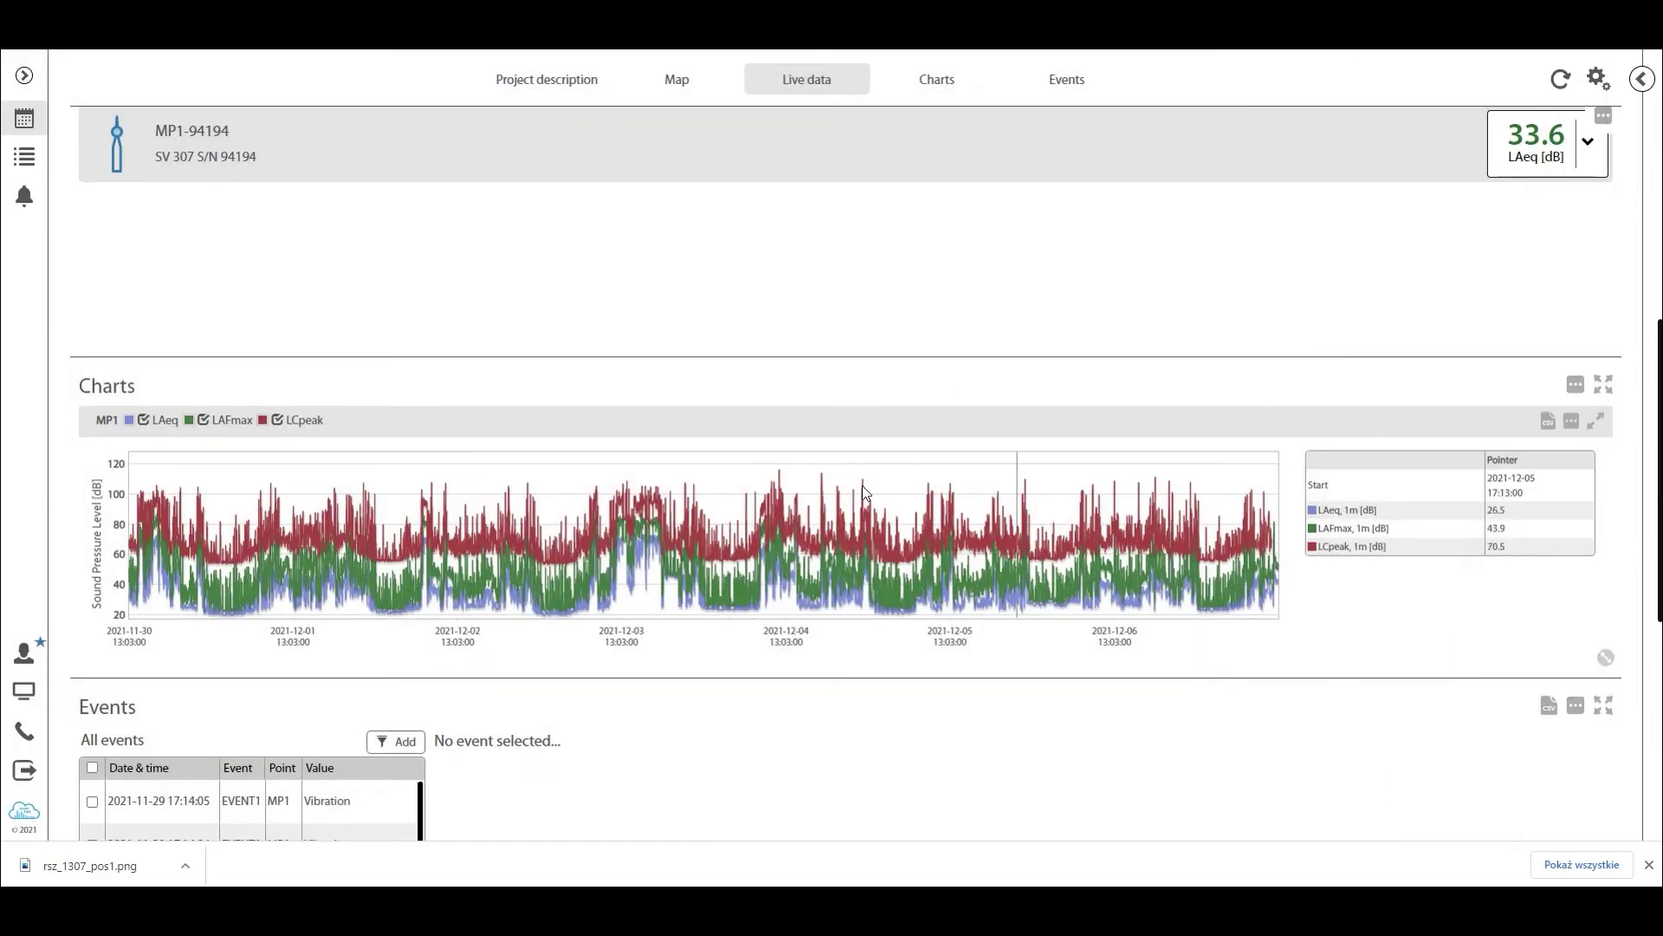
Export the chart data as CSV, then mark the 4–5 December block and zoom in and back out
left_click(1547, 423)
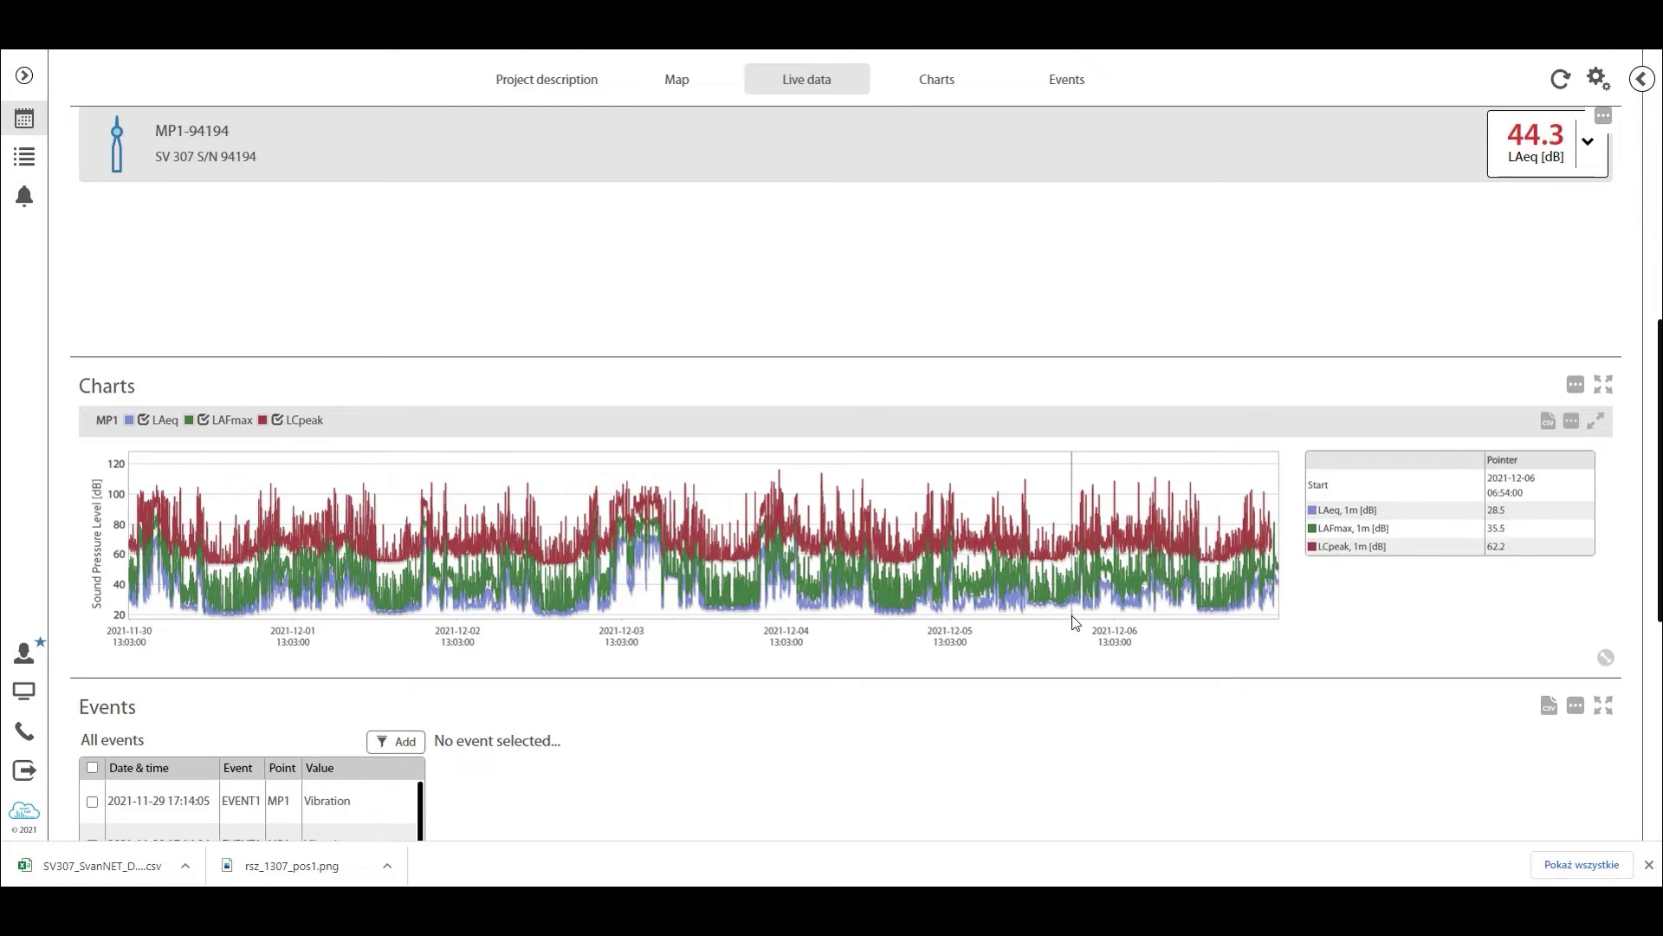
left_click_drag(709, 483, 1036, 486)
left_click(1453, 630)
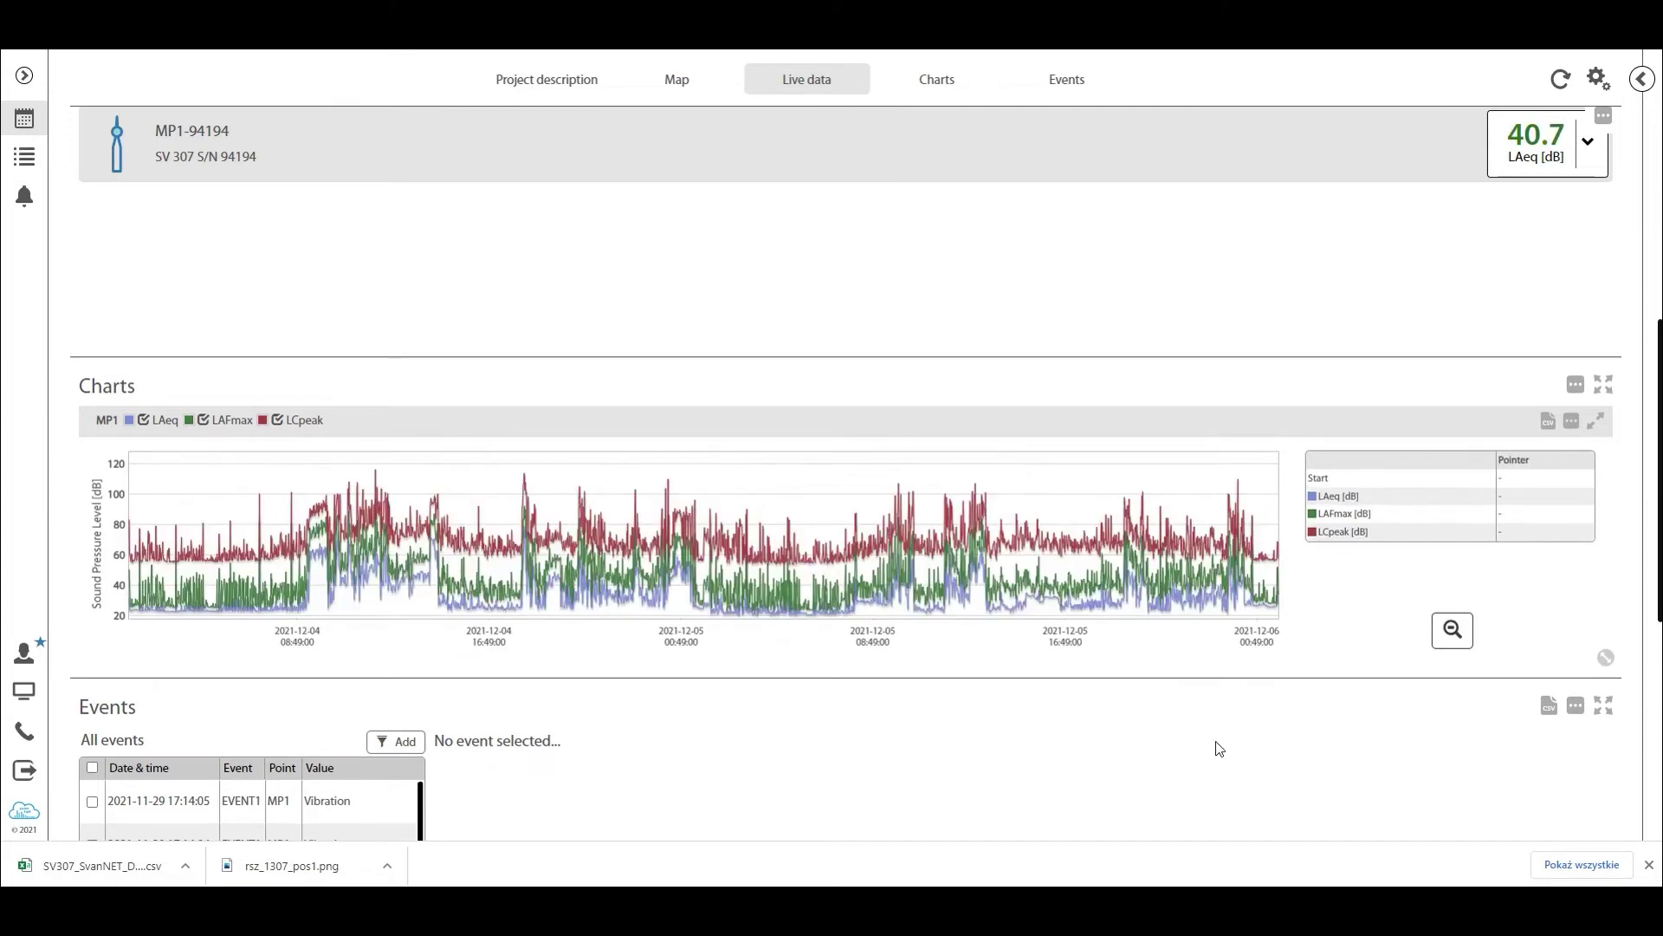
left_click(1453, 630)
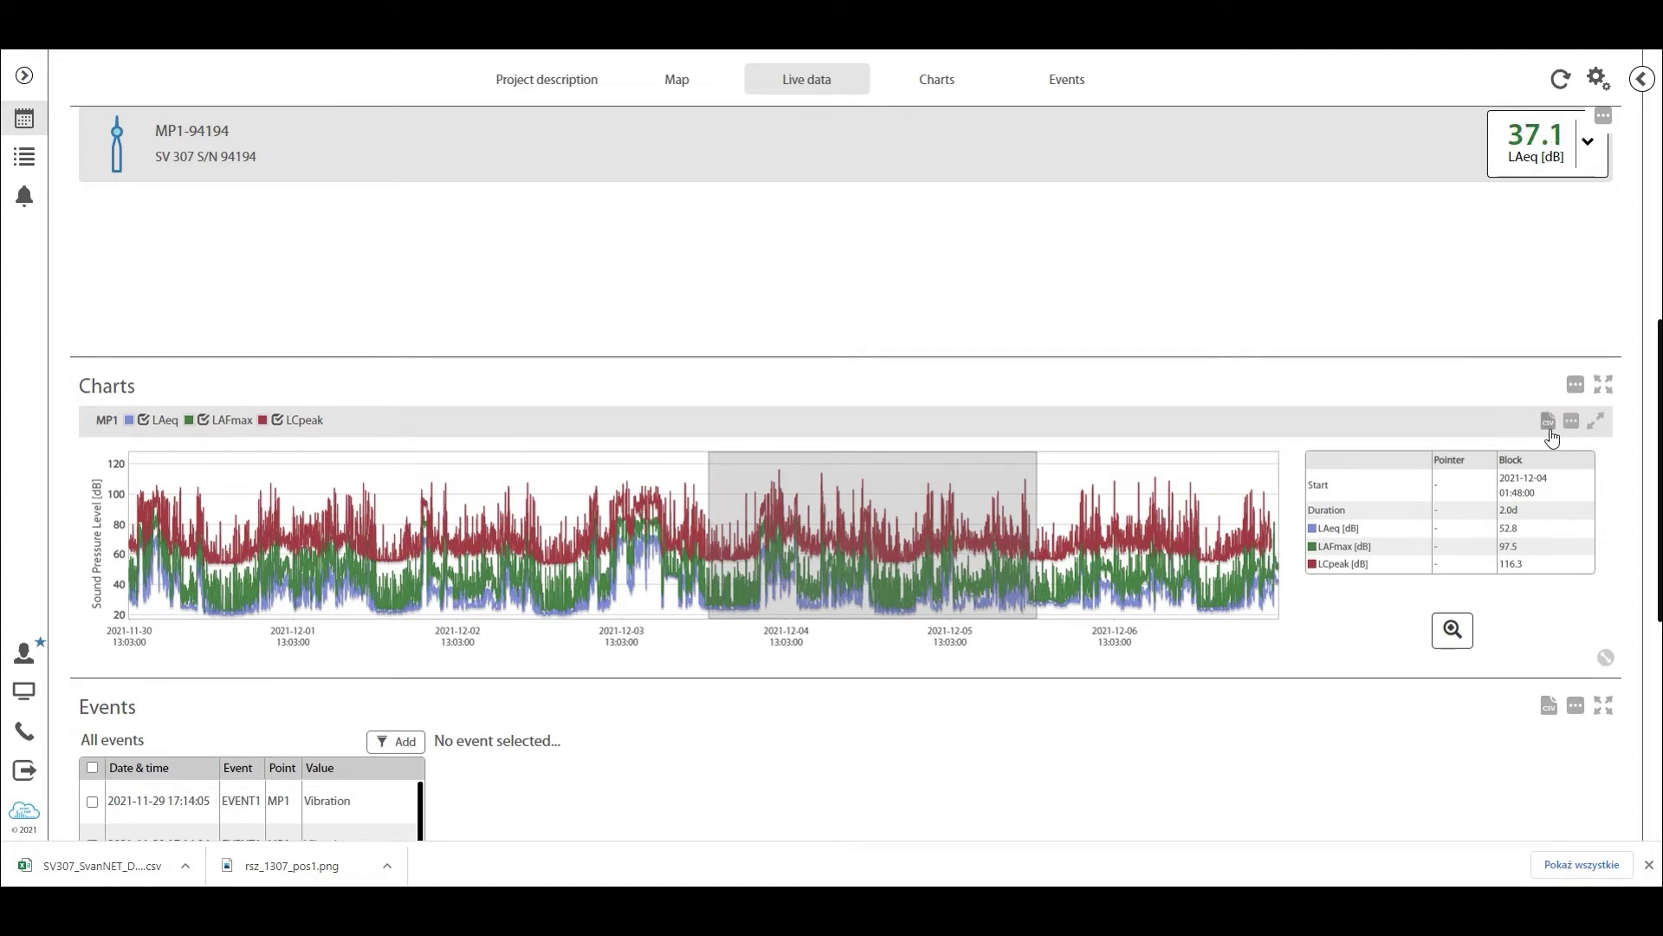
Swap LAFmax for two LCpeak series and LCFmax alongside LAeq in the chart's plotted results
left_click(1572, 421)
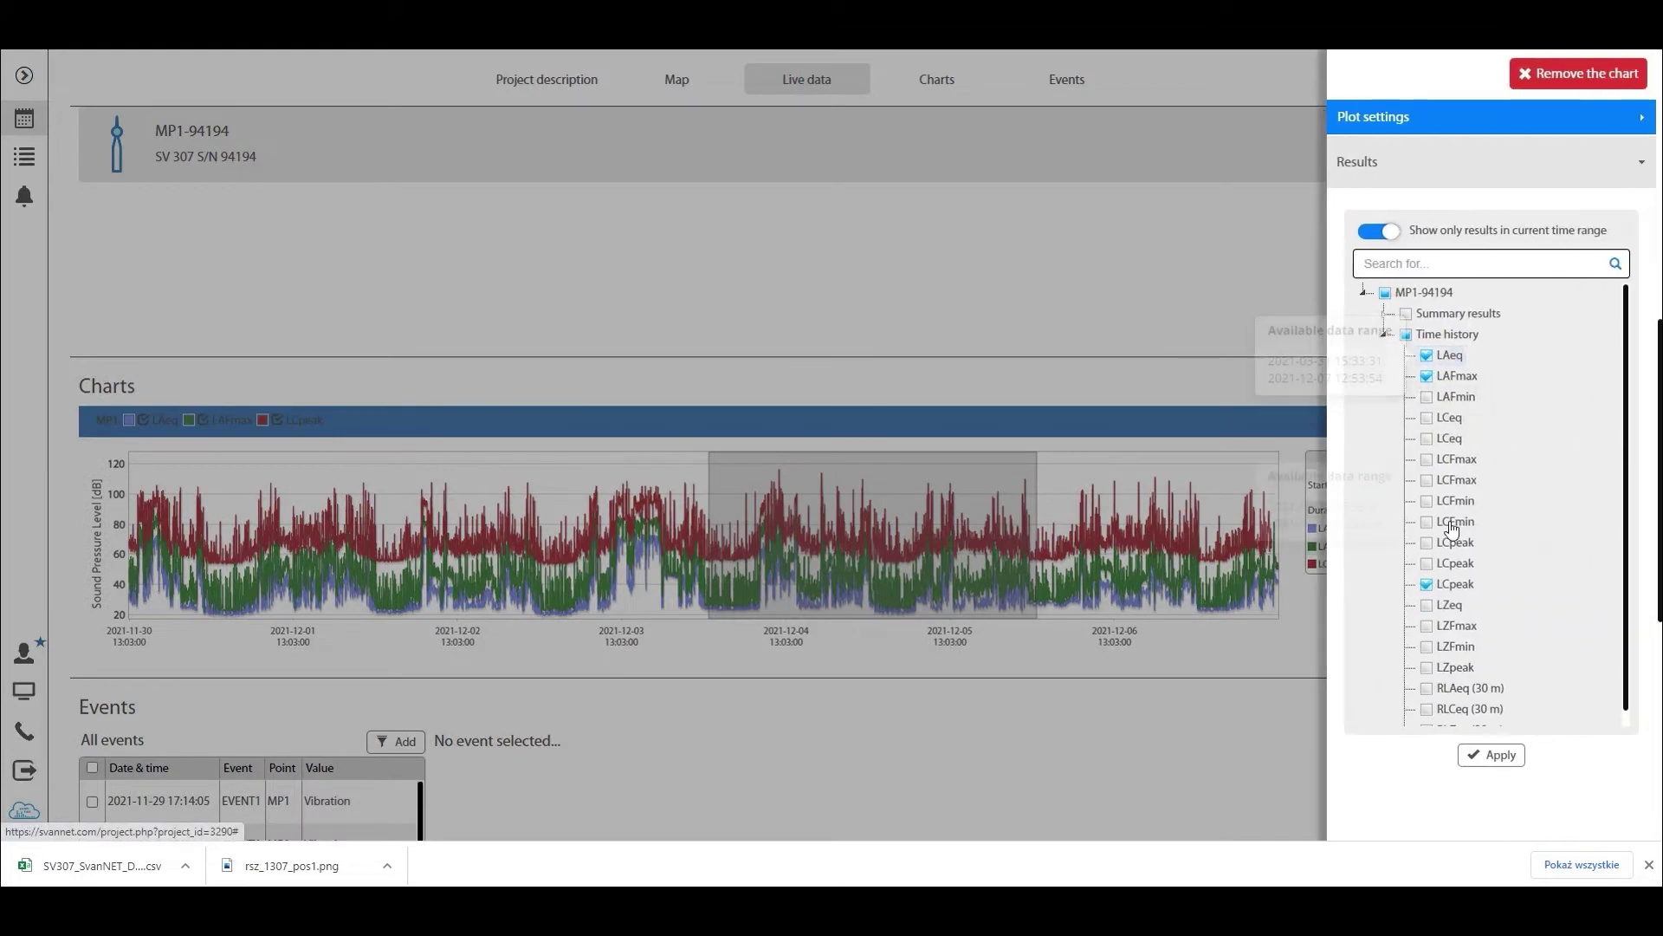
left_click(1446, 586)
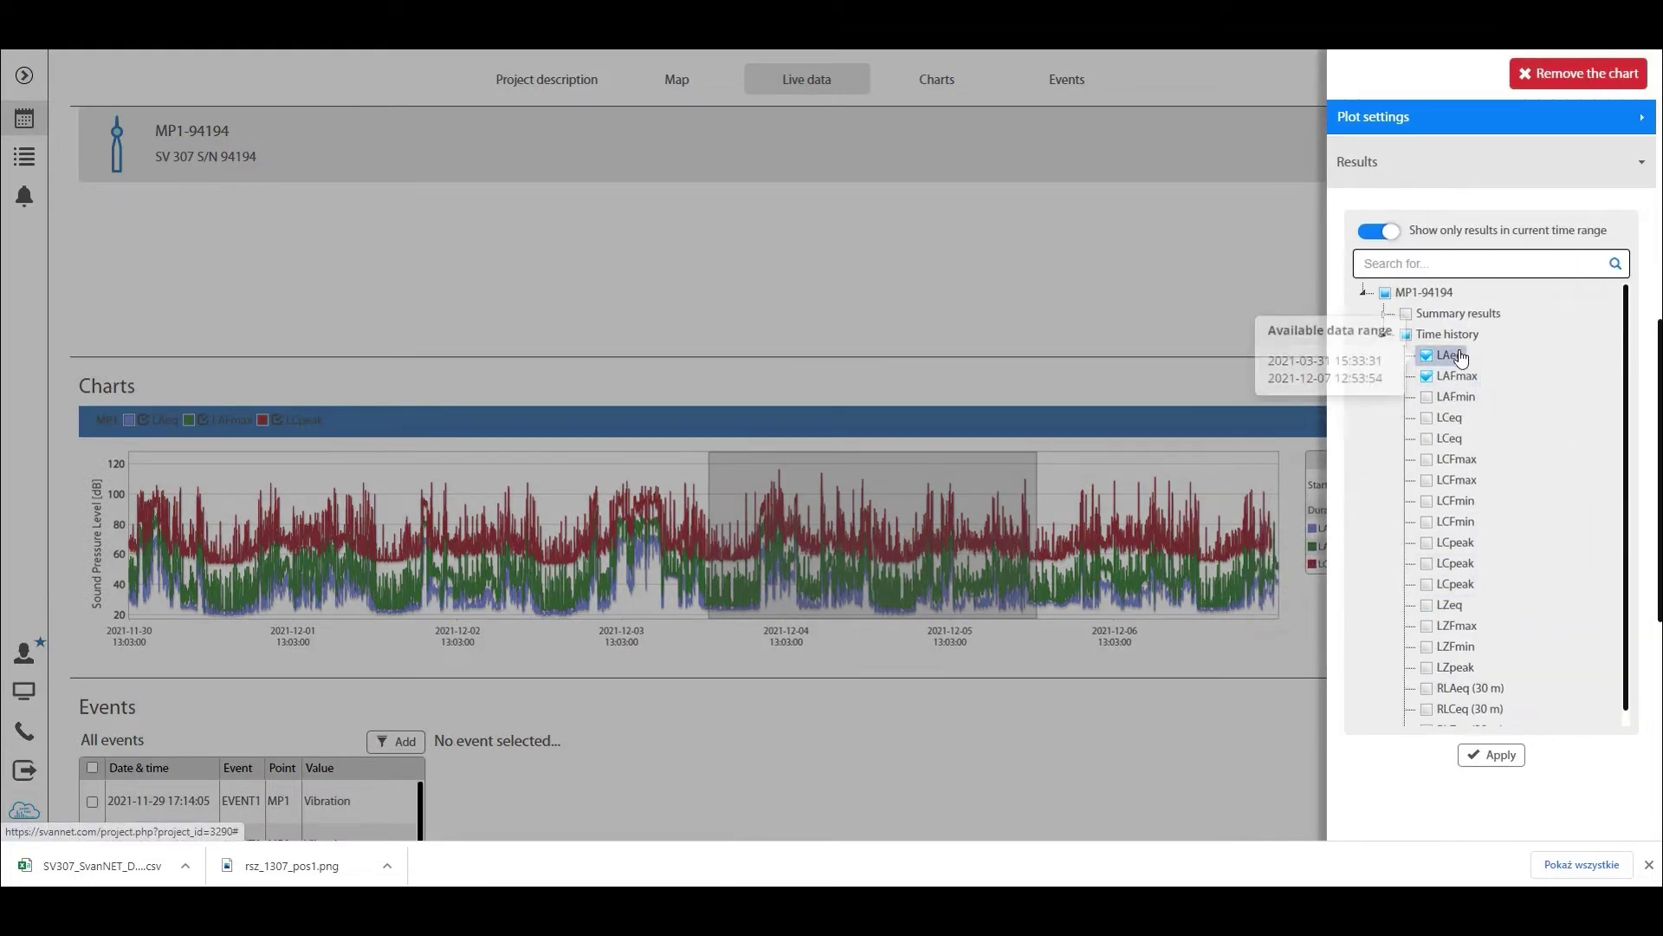
left_click(1459, 379)
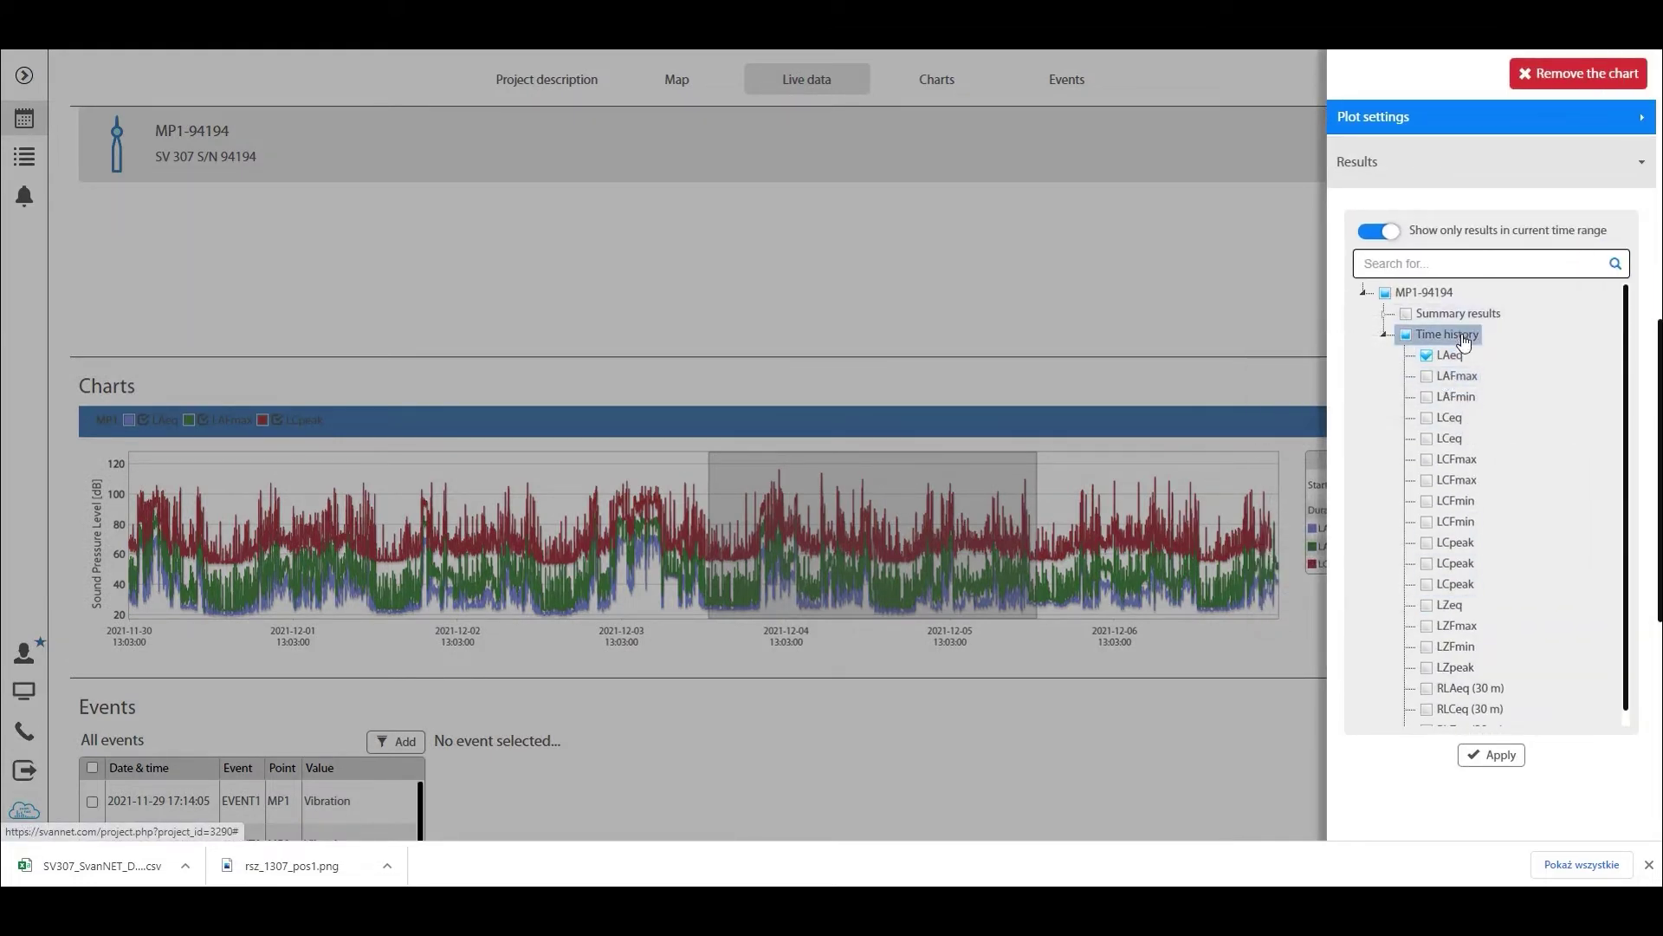
scroll(1458, 487, "down", 1)
scroll(1459, 487, "down", 5)
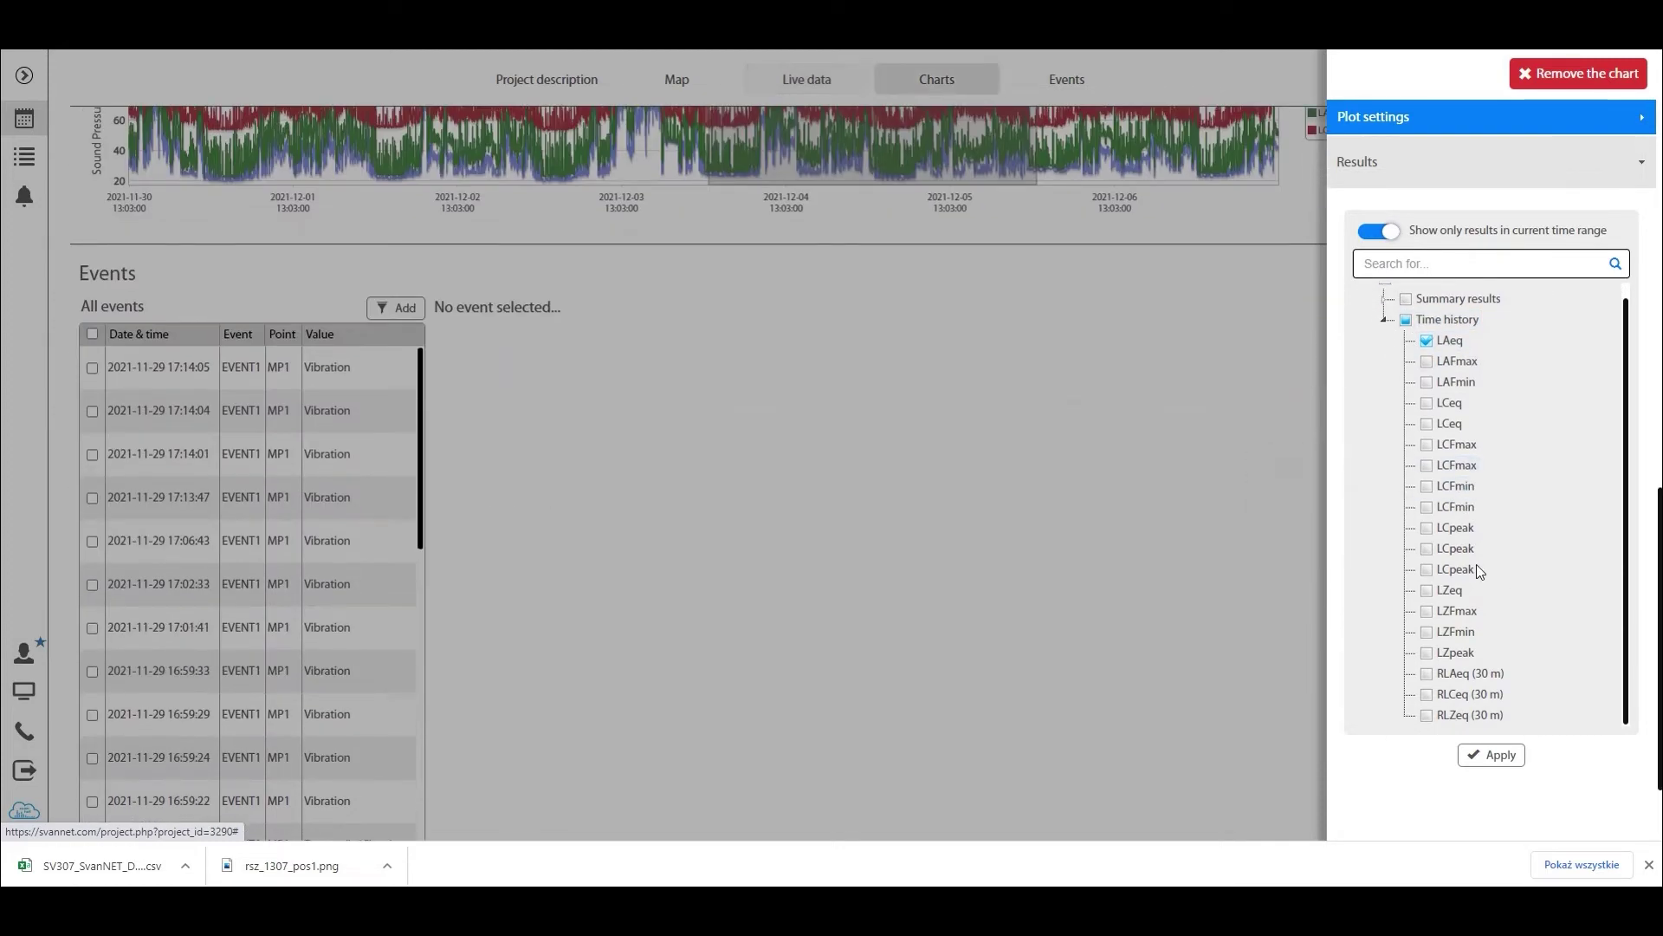
left_click(1427, 569)
left_click(1427, 526)
left_click(1427, 443)
left_click(1491, 754)
scroll(1213, 416, "up", 1)
scroll(1191, 407, "up", 3)
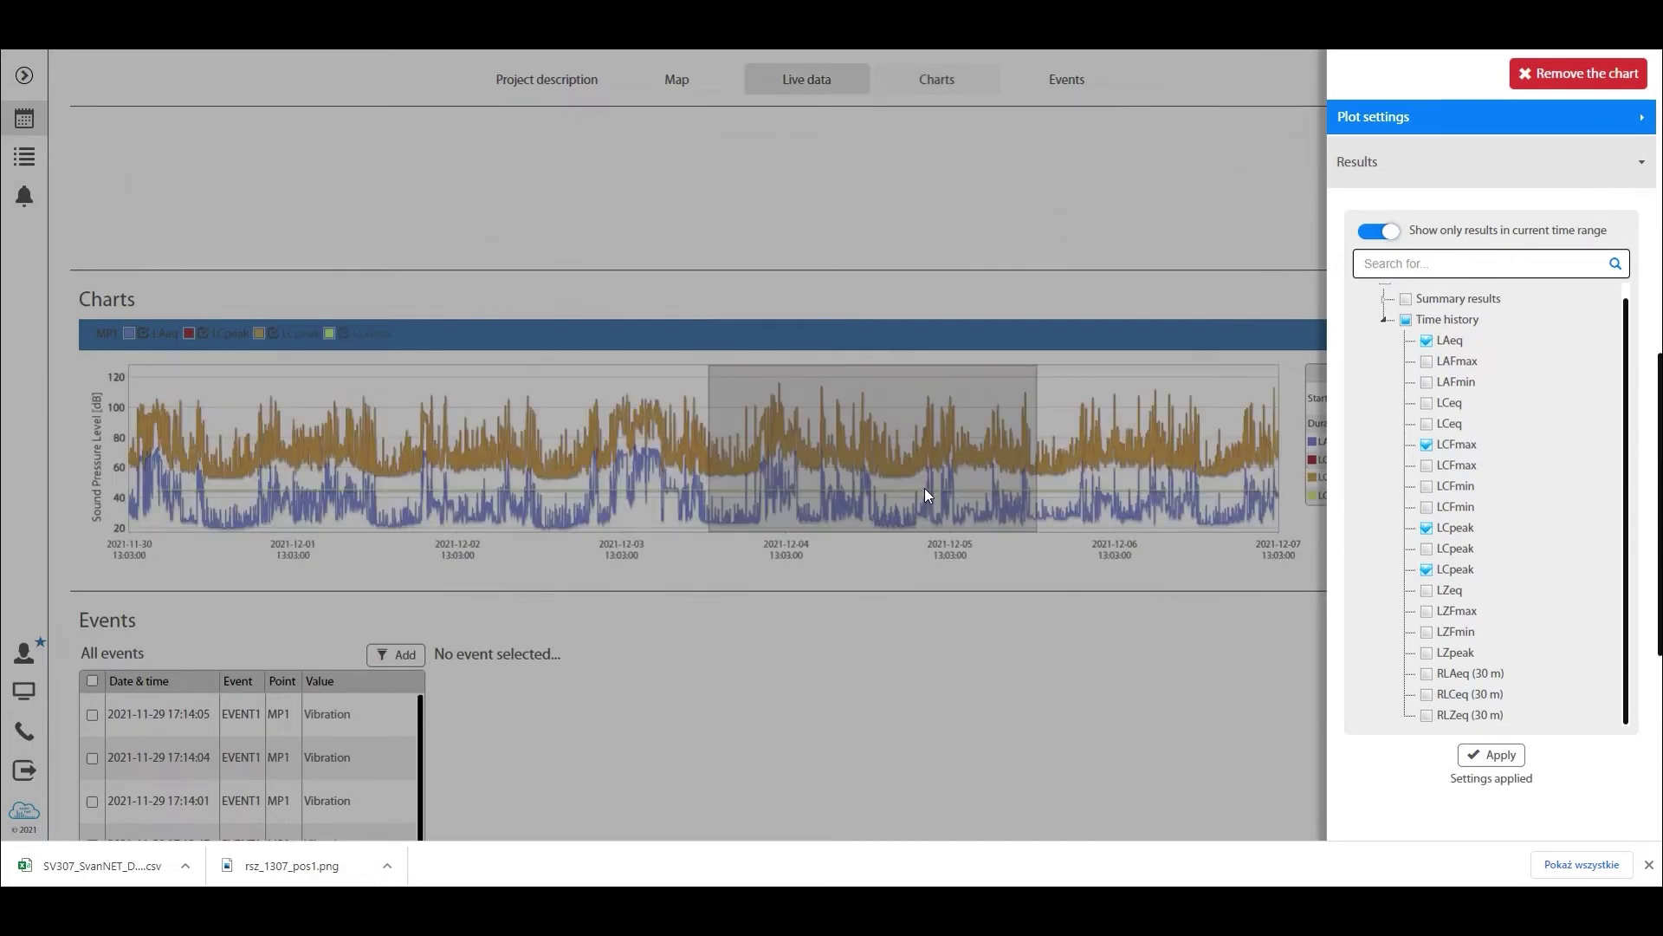
left_click(561, 539)
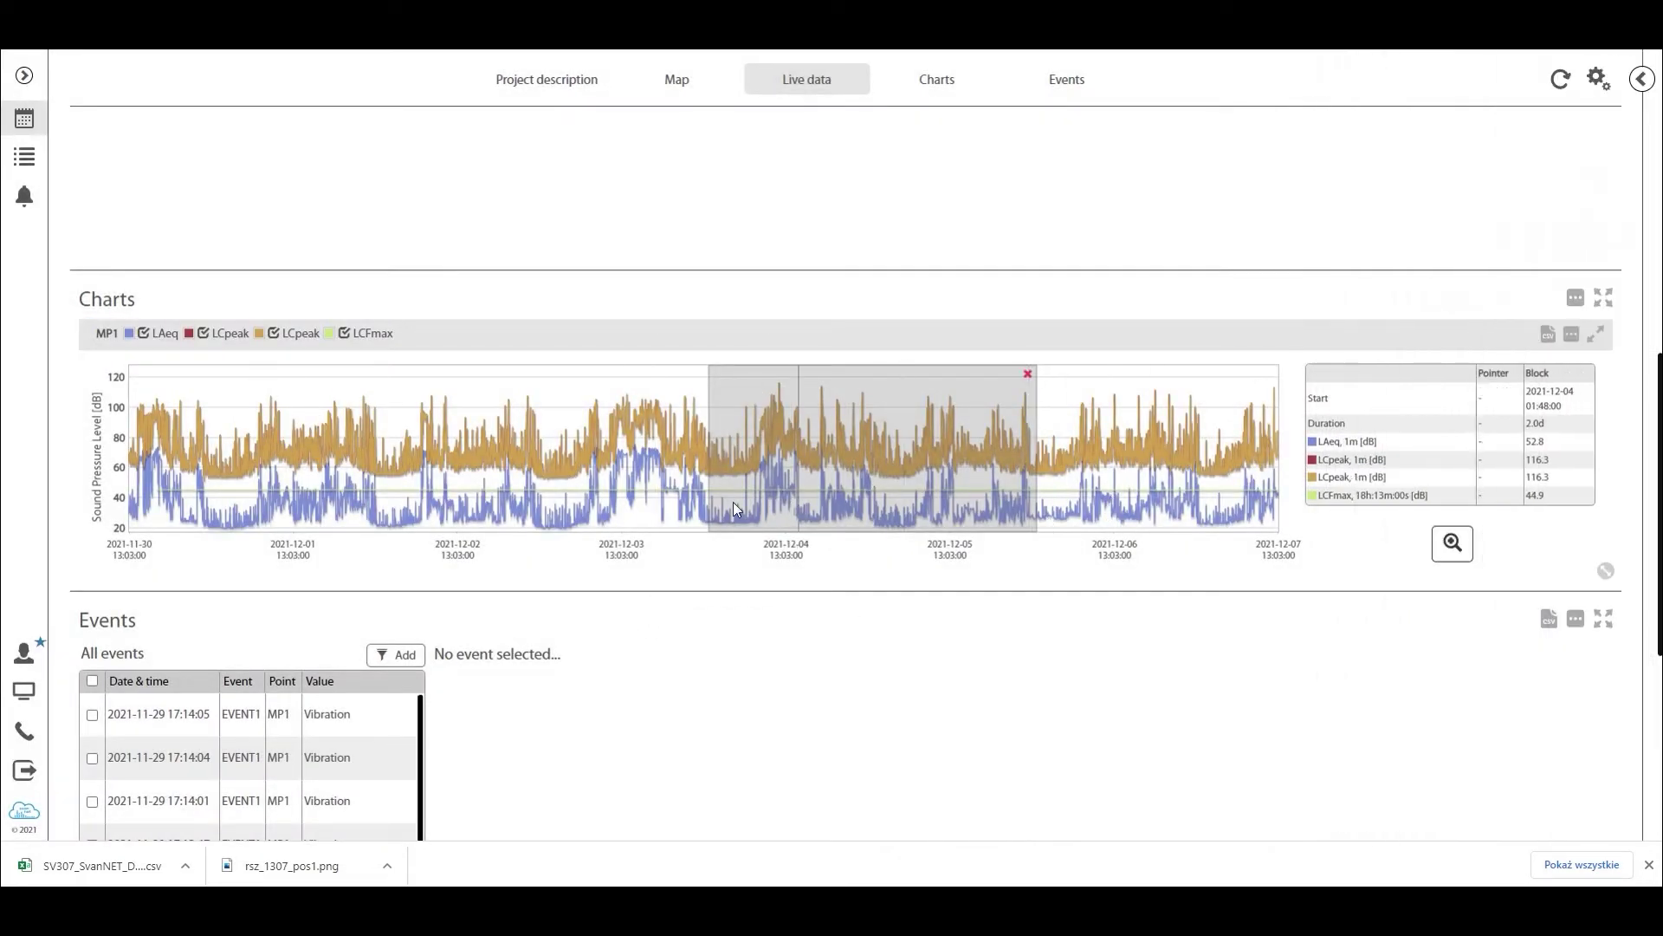
Recolour the LCFmax series light cyan
left_click(330, 334)
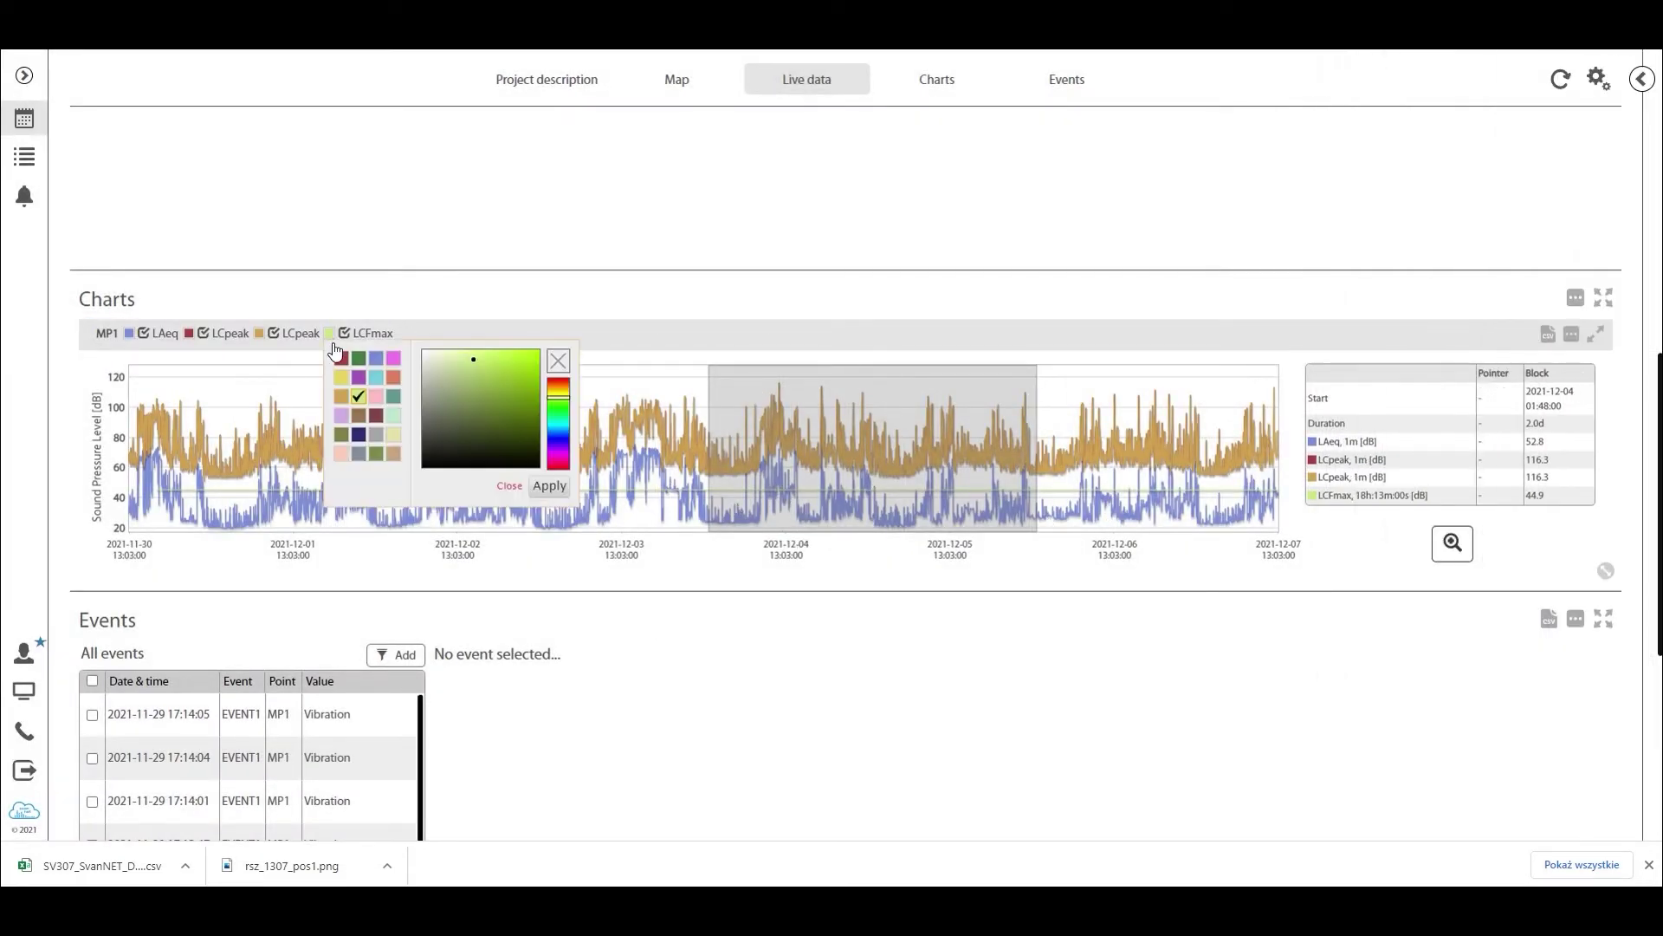
left_click(376, 378)
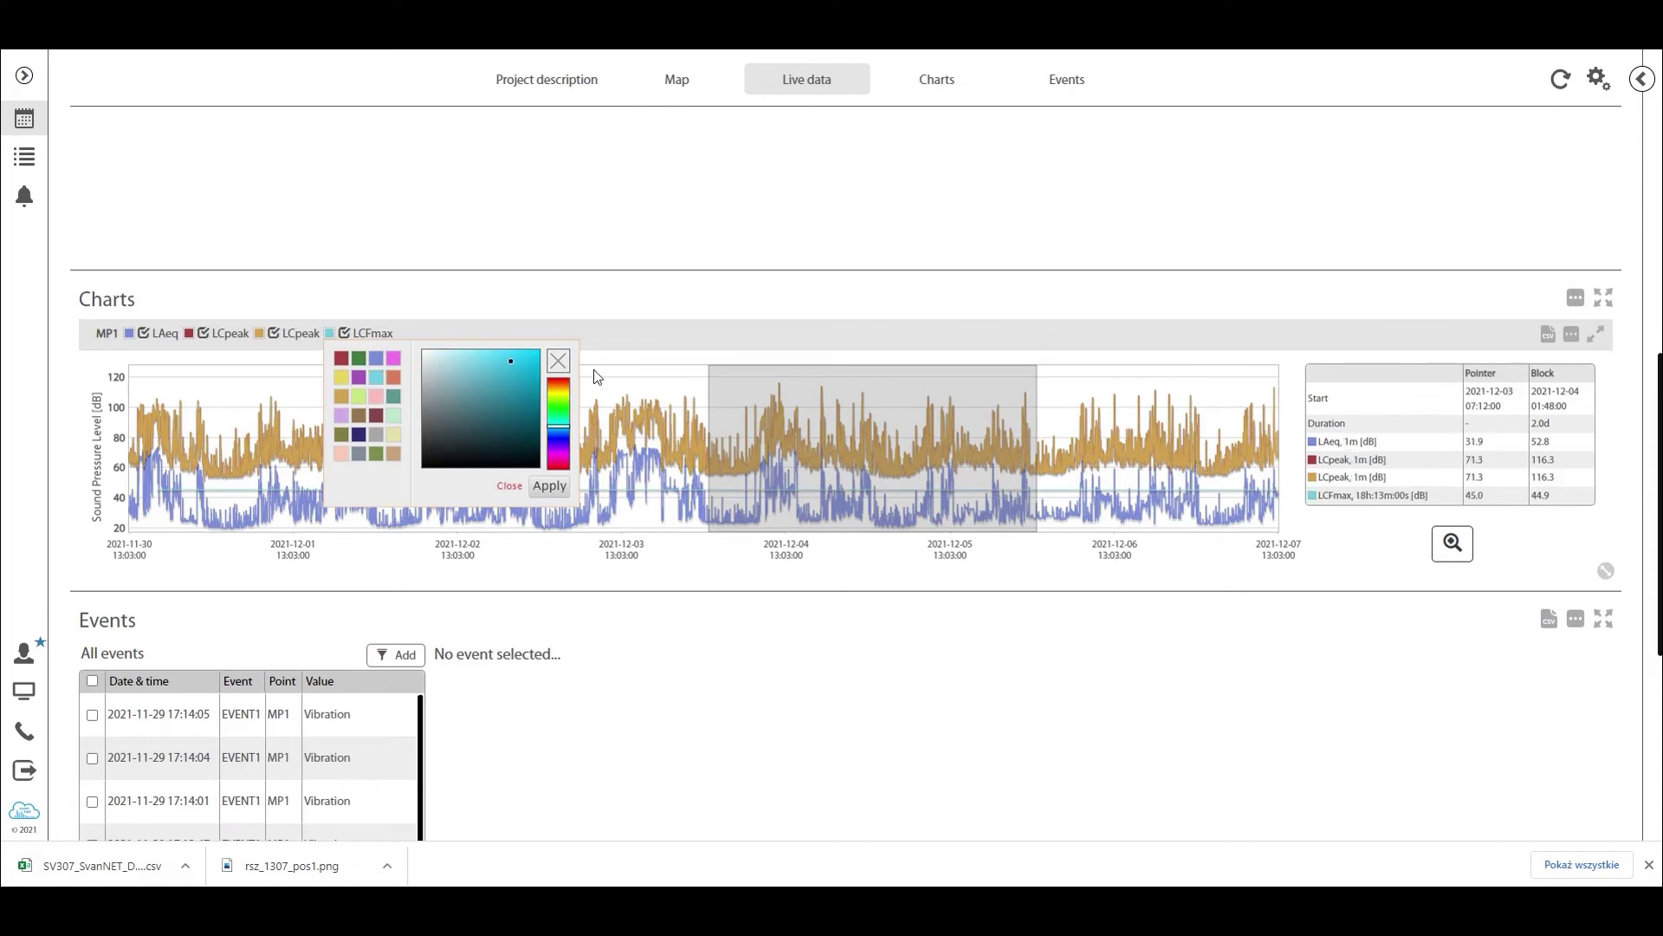
left_click(549, 486)
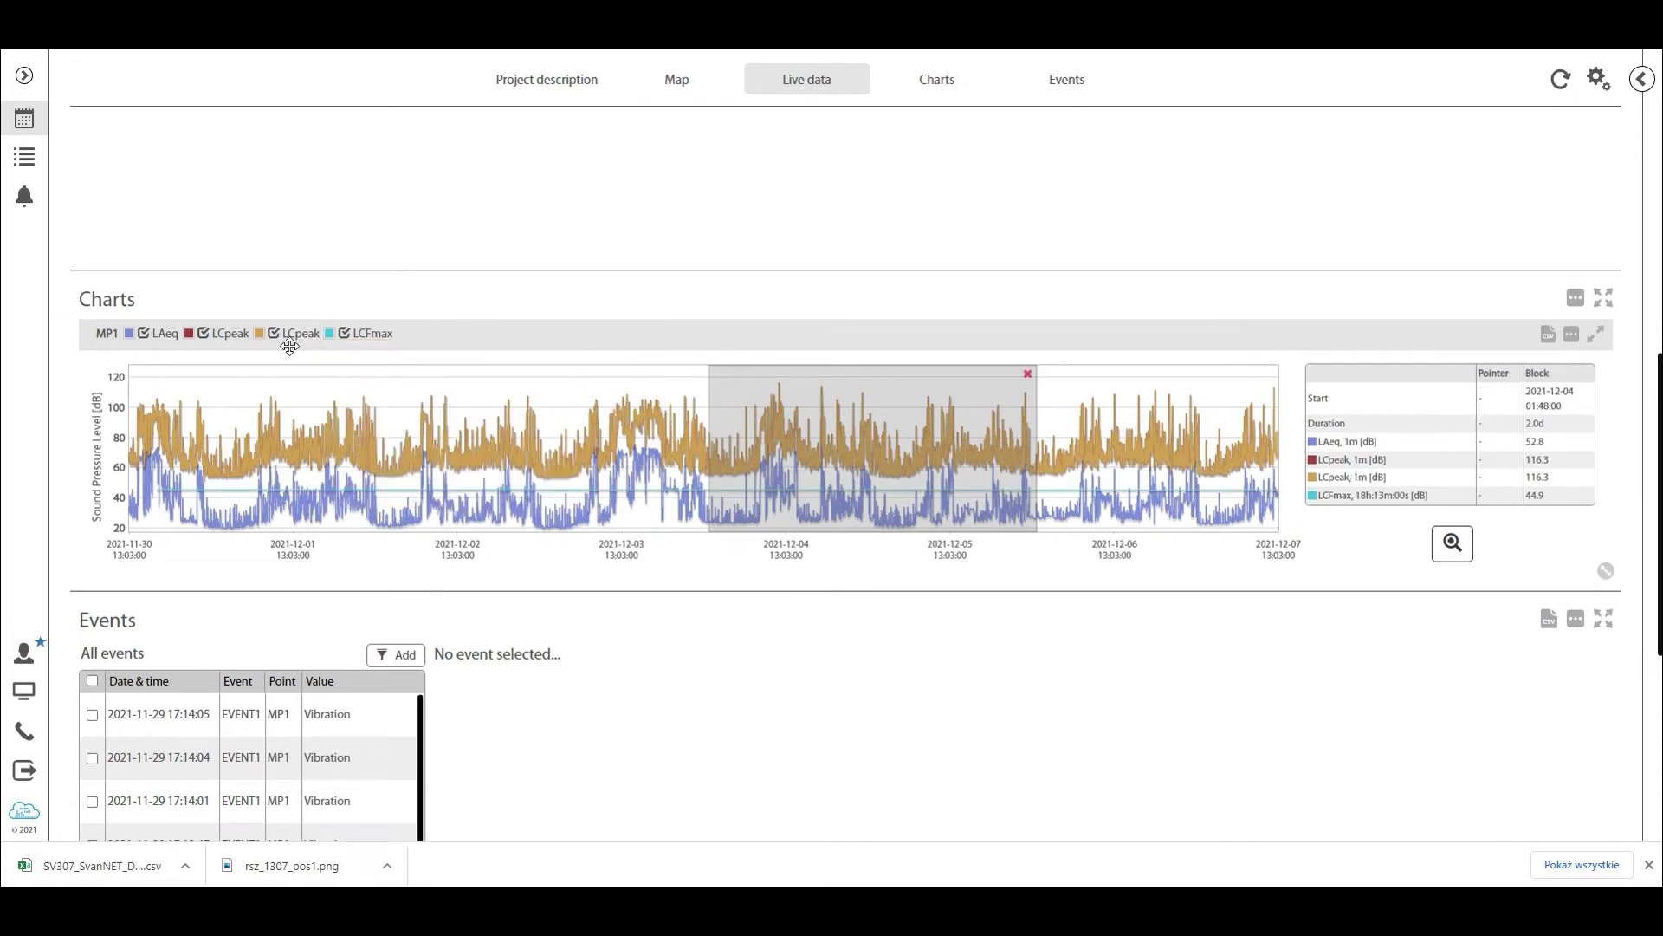
Recolour the orange LCpeak series green and clear the marked time block
left_click(259, 333)
left_click(305, 379)
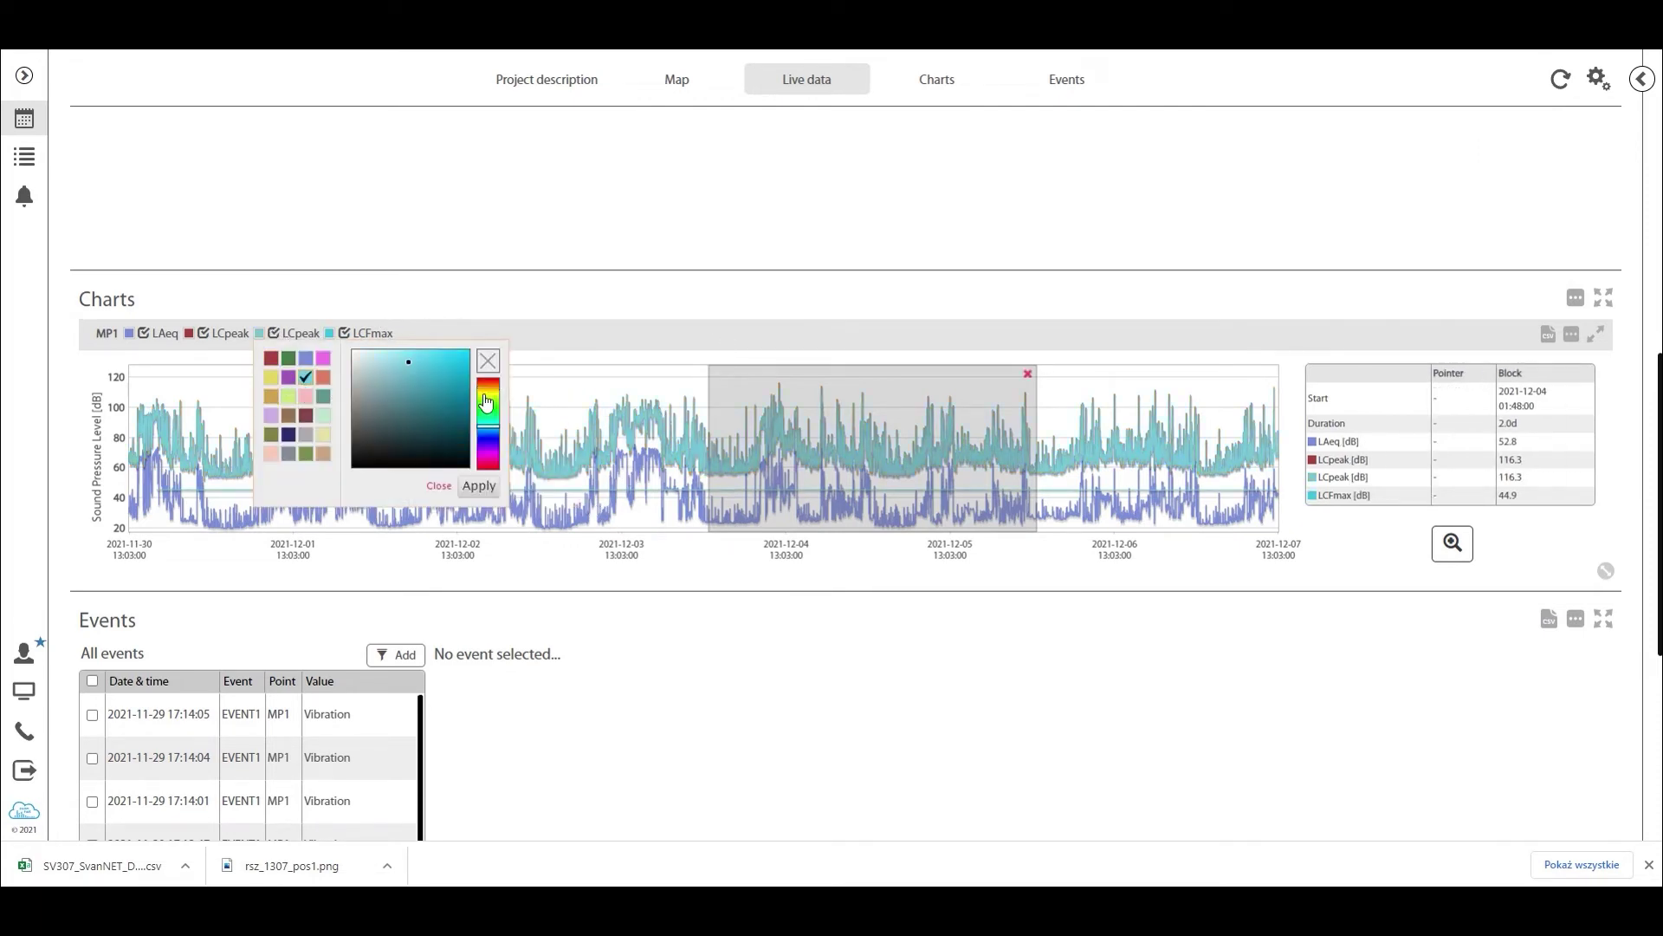
left_click(490, 407)
left_click(479, 486)
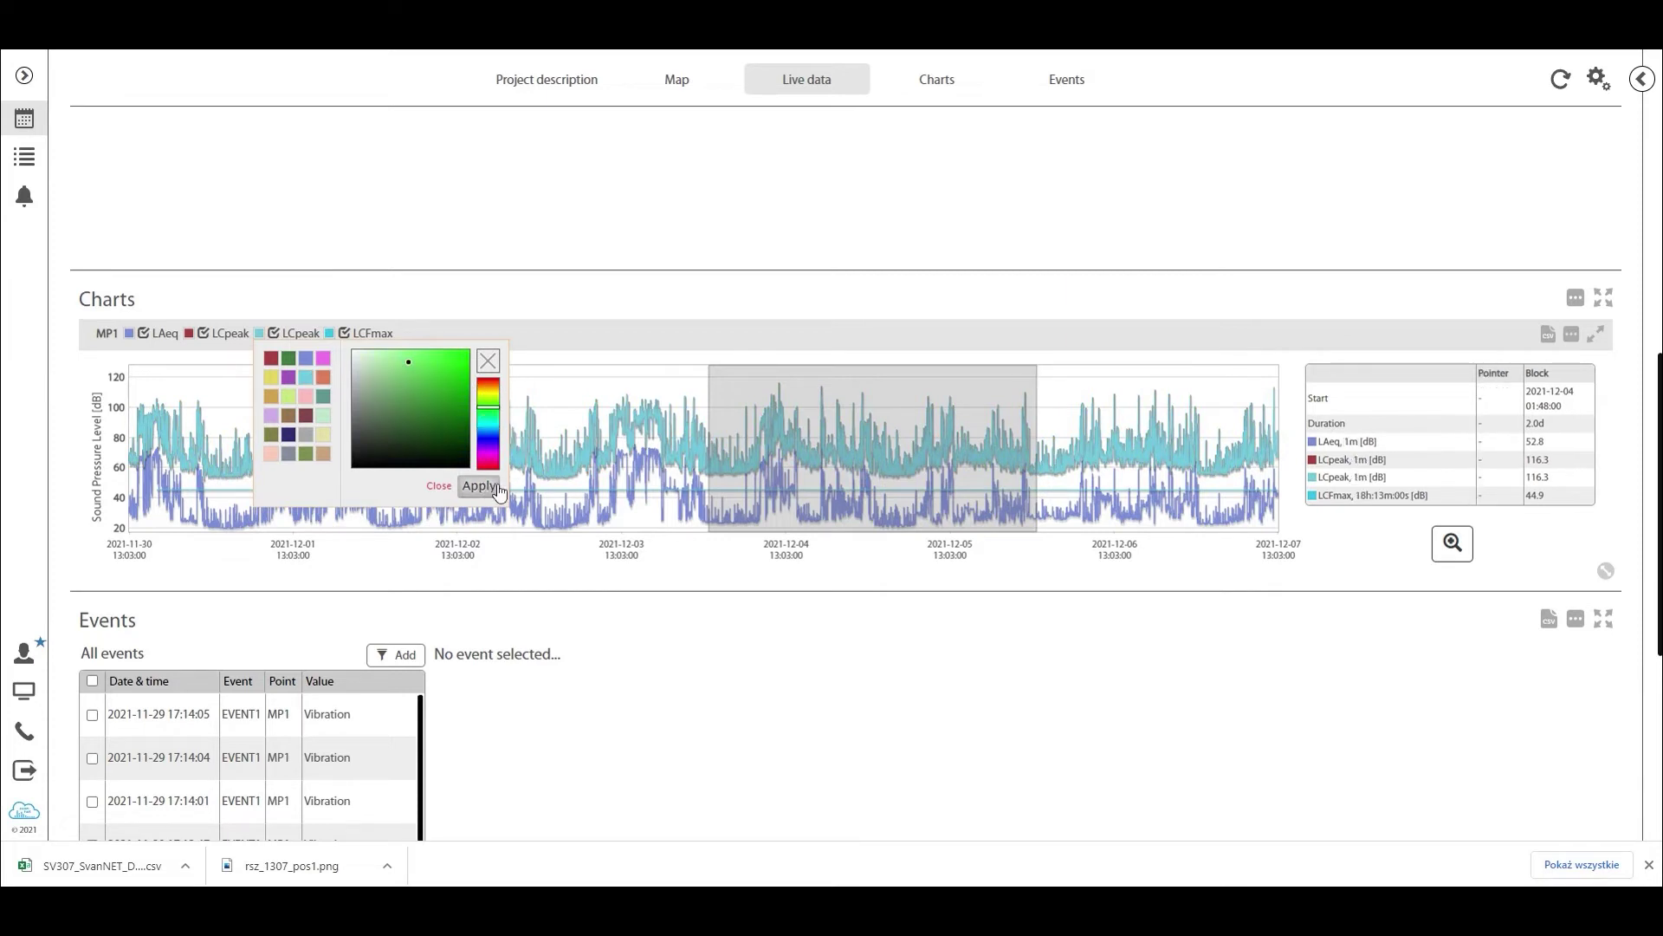
left_click(1028, 373)
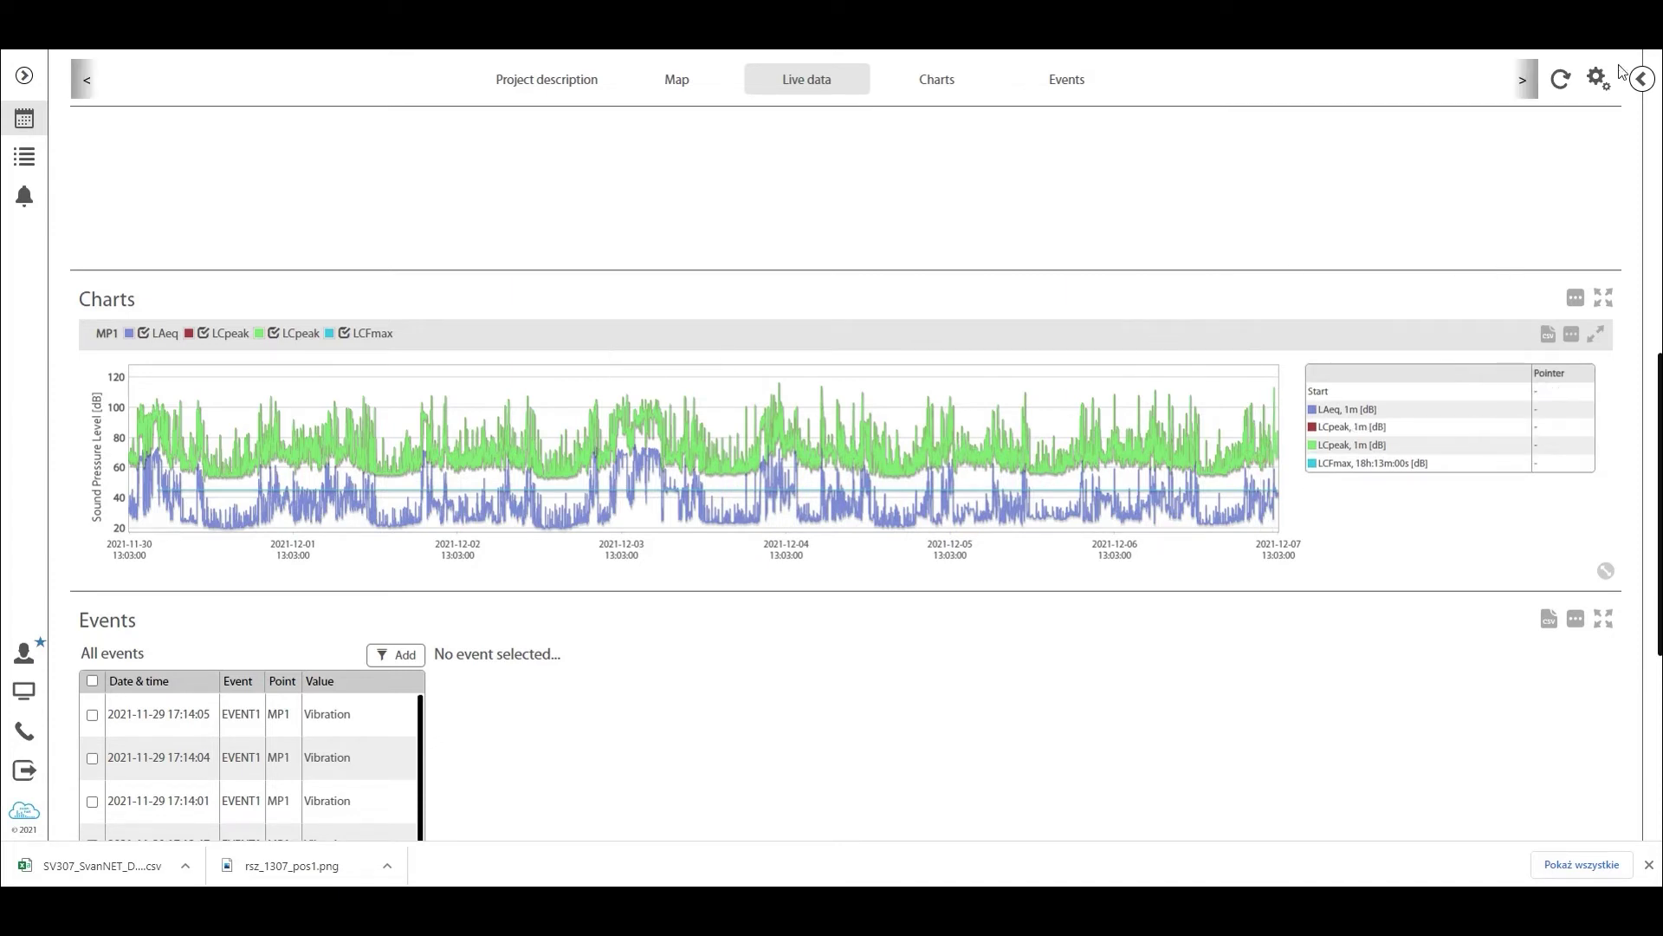
Add a new charts panel named Charts 2 to the dashboard
left_click(1599, 78)
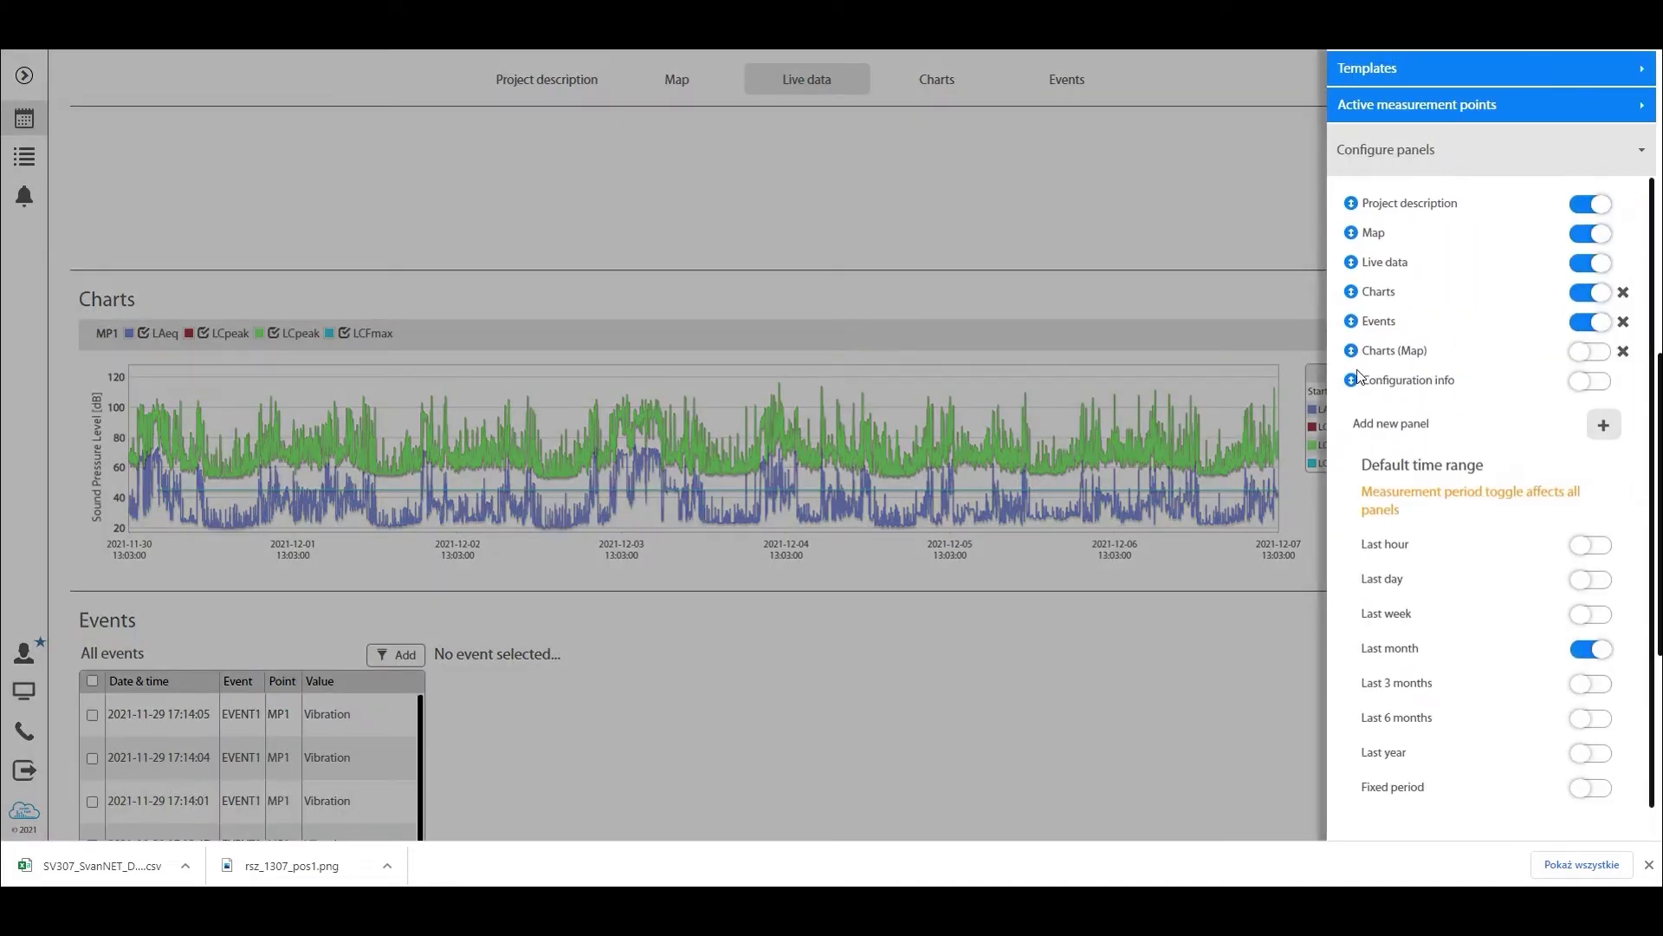
left_click(1418, 425)
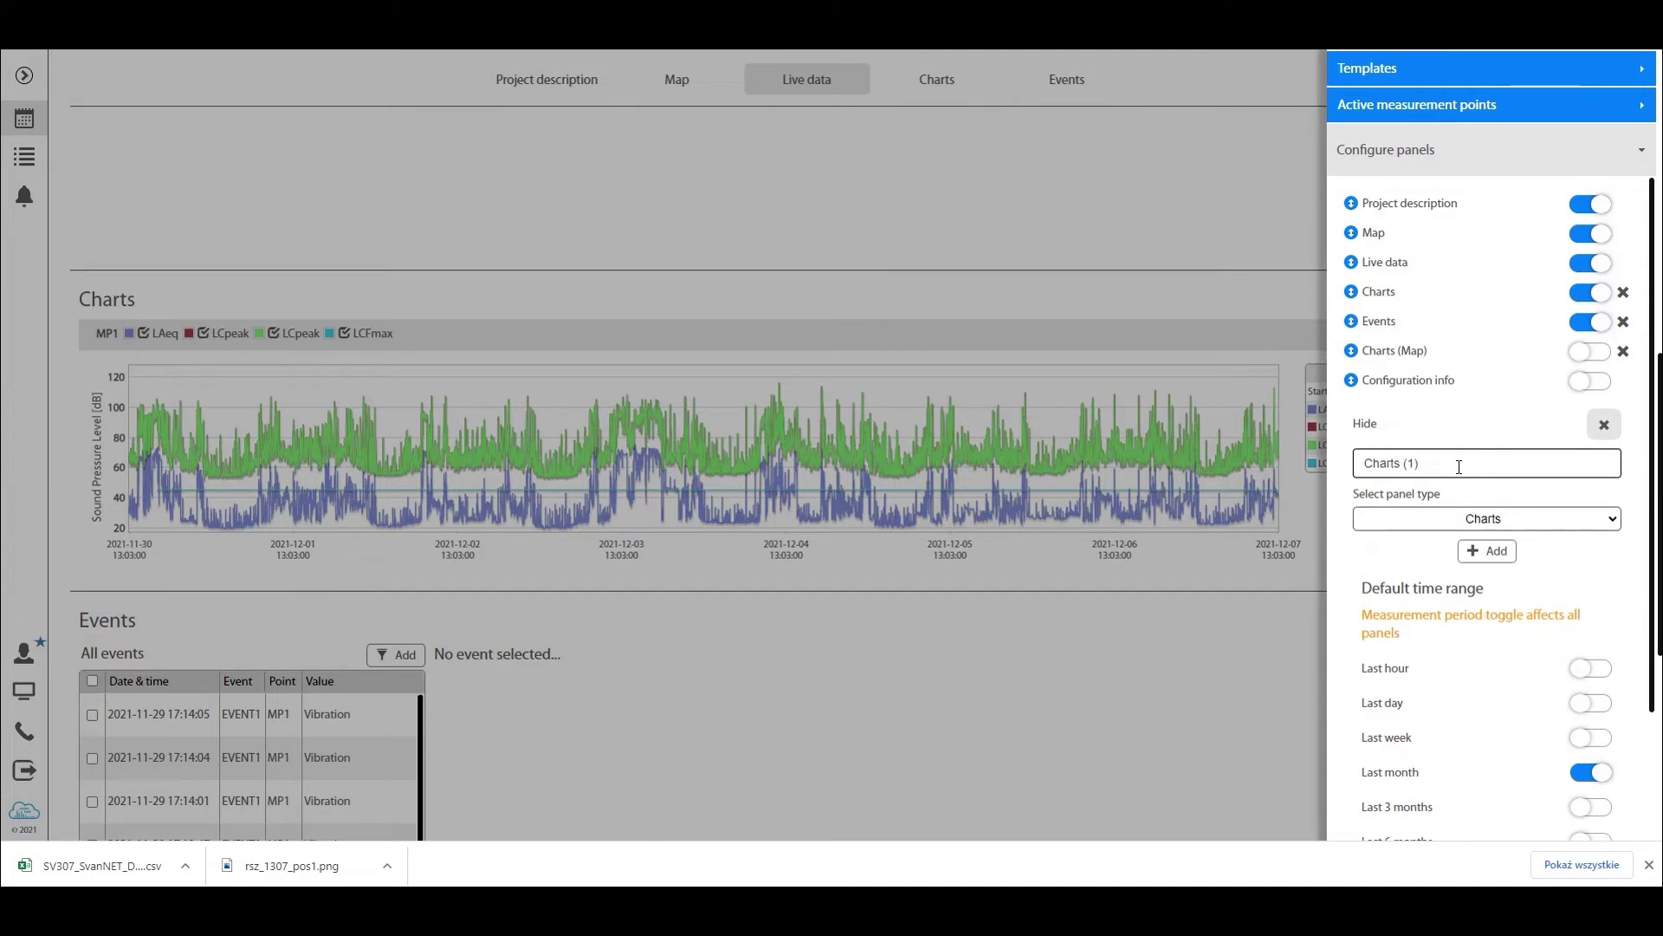
left_click_drag(1419, 463, 1404, 463)
left_click(1488, 551)
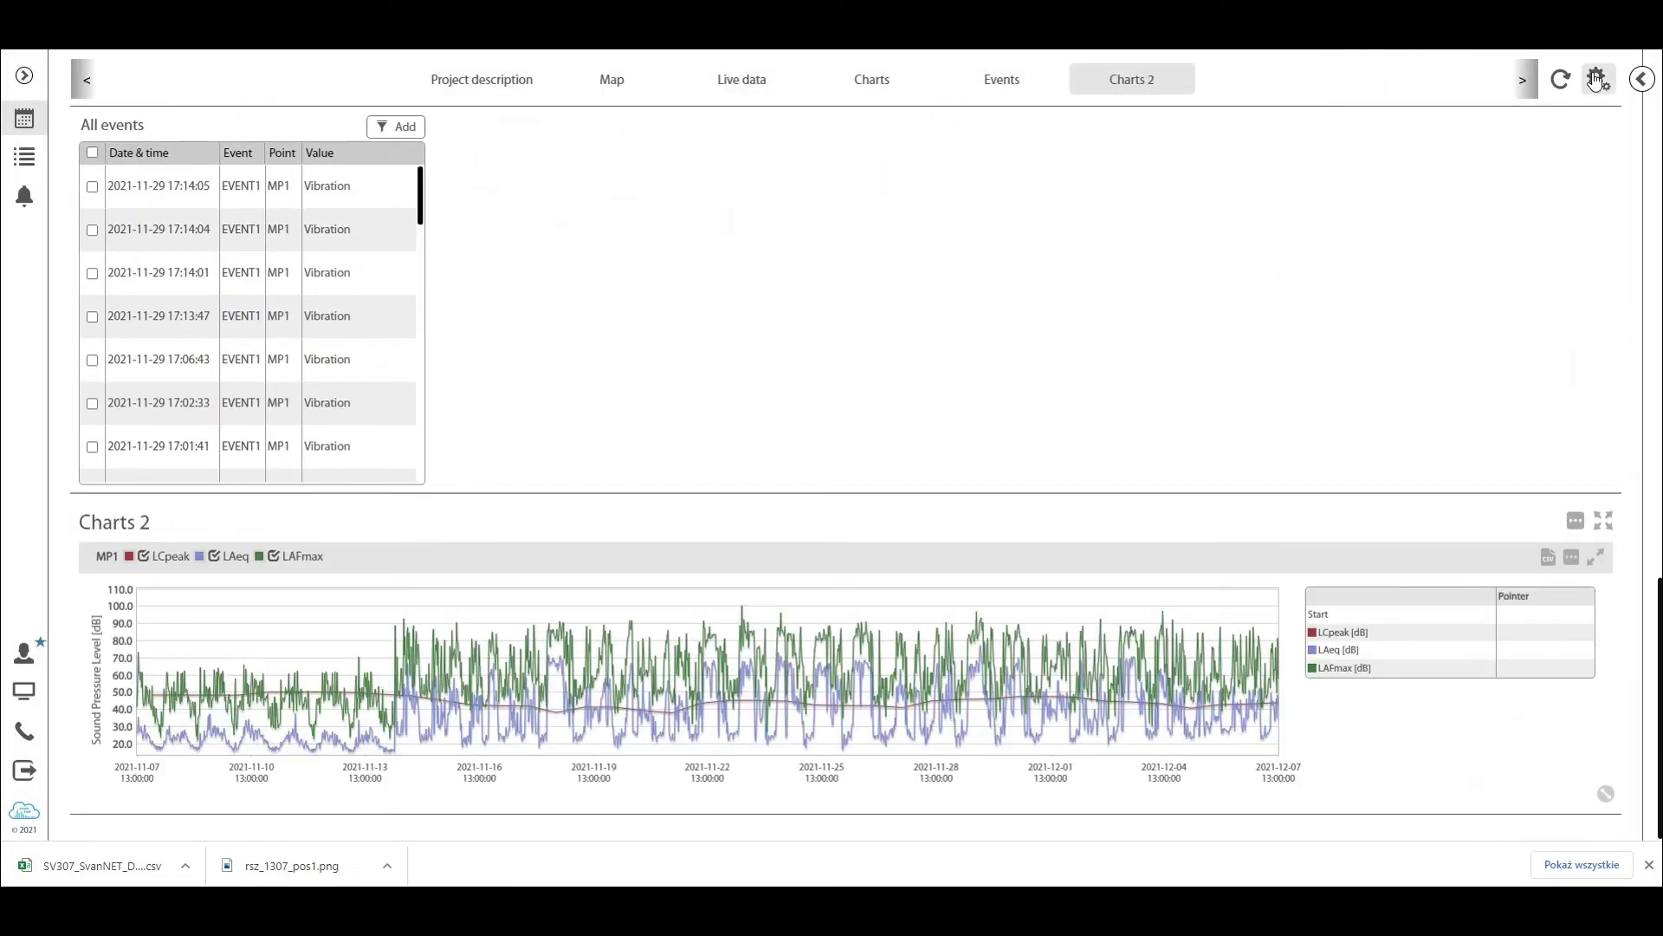
Move Charts 2 ahead of the Events panel in the panel order
left_click(1598, 78)
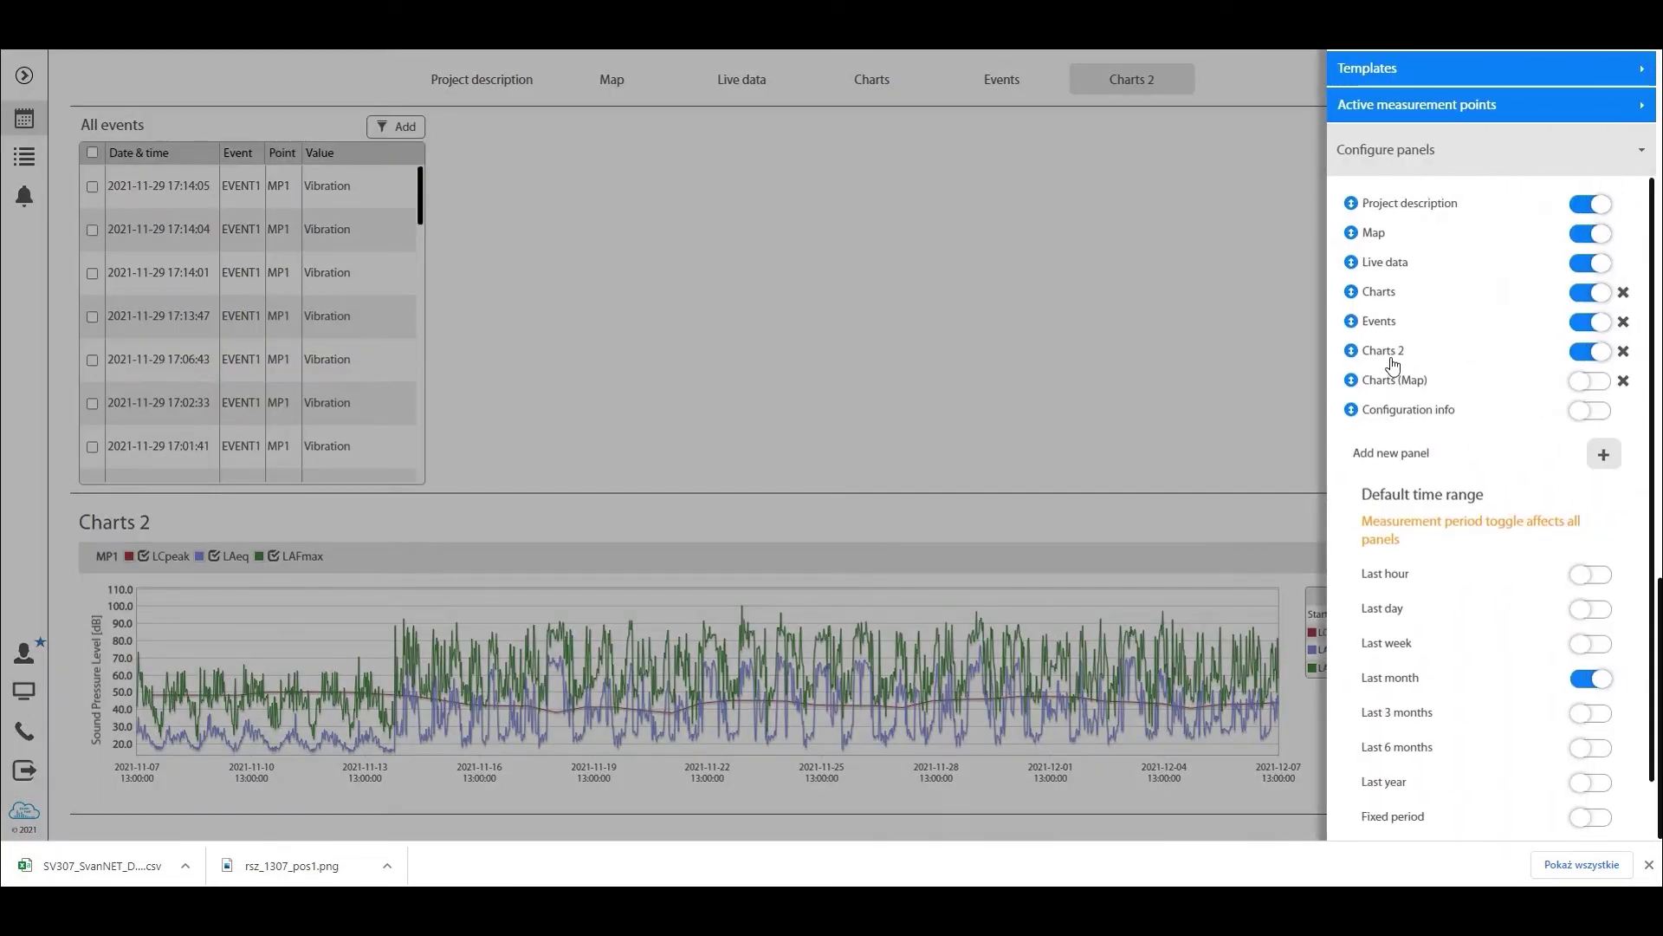
left_click_drag(1392, 359, 1395, 323)
left_click(875, 353)
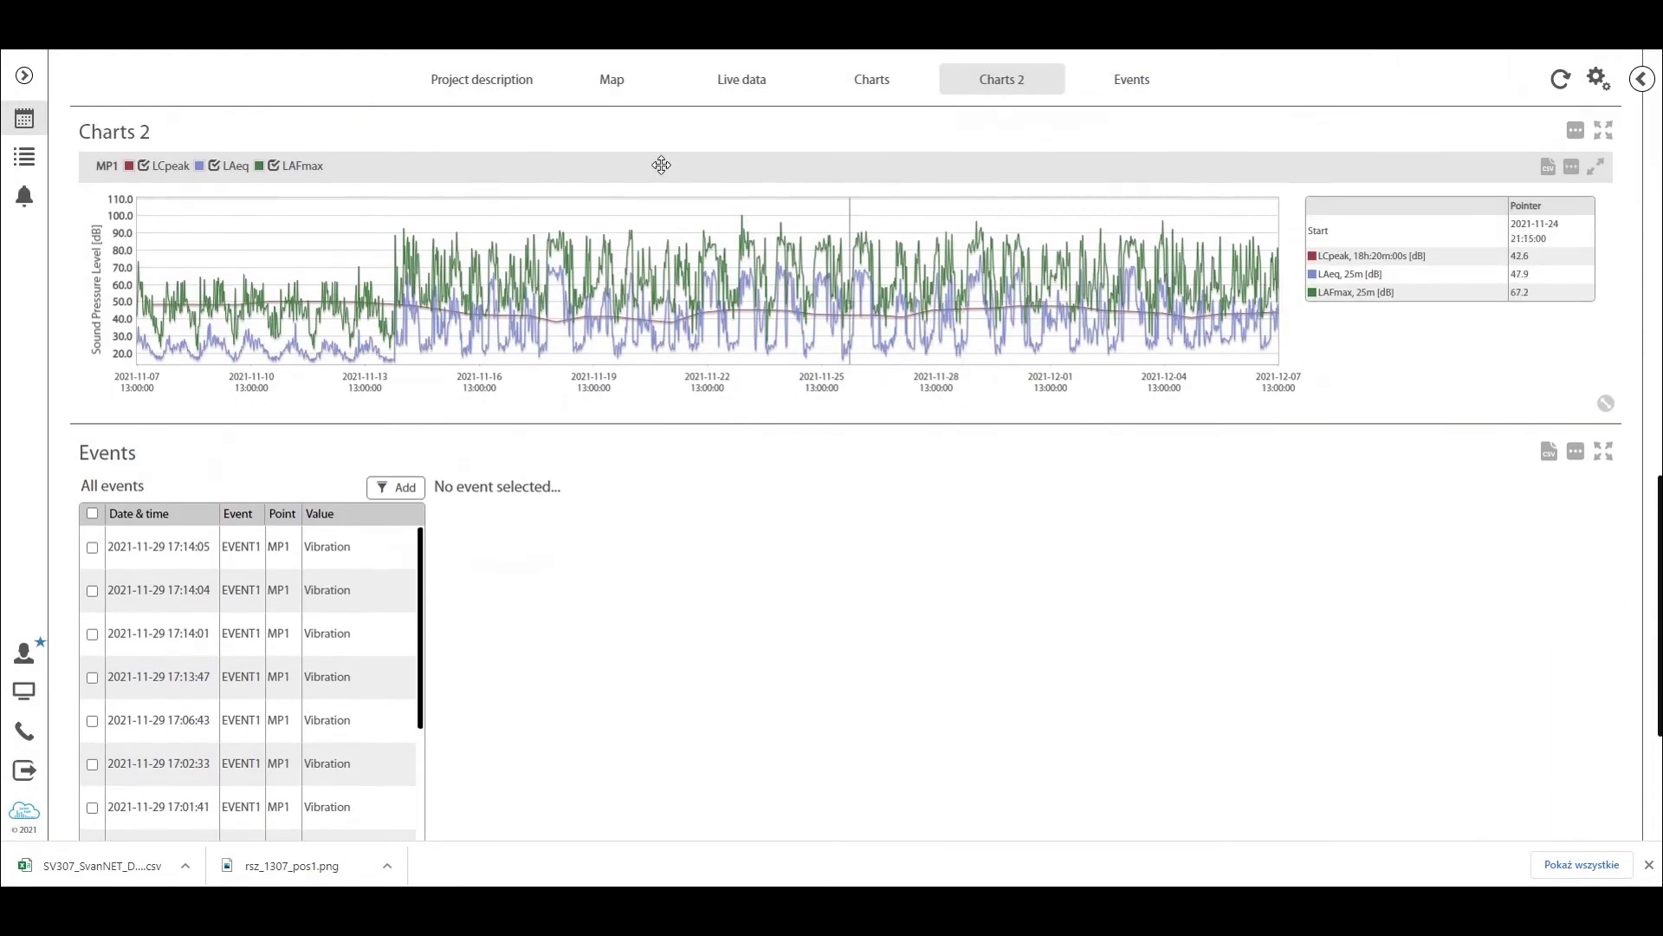
Remove LAFmax and LCpeak so Charts 2 plots only LAeq
left_click(1572, 167)
left_click(1458, 376)
left_click(1456, 564)
left_click(1483, 754)
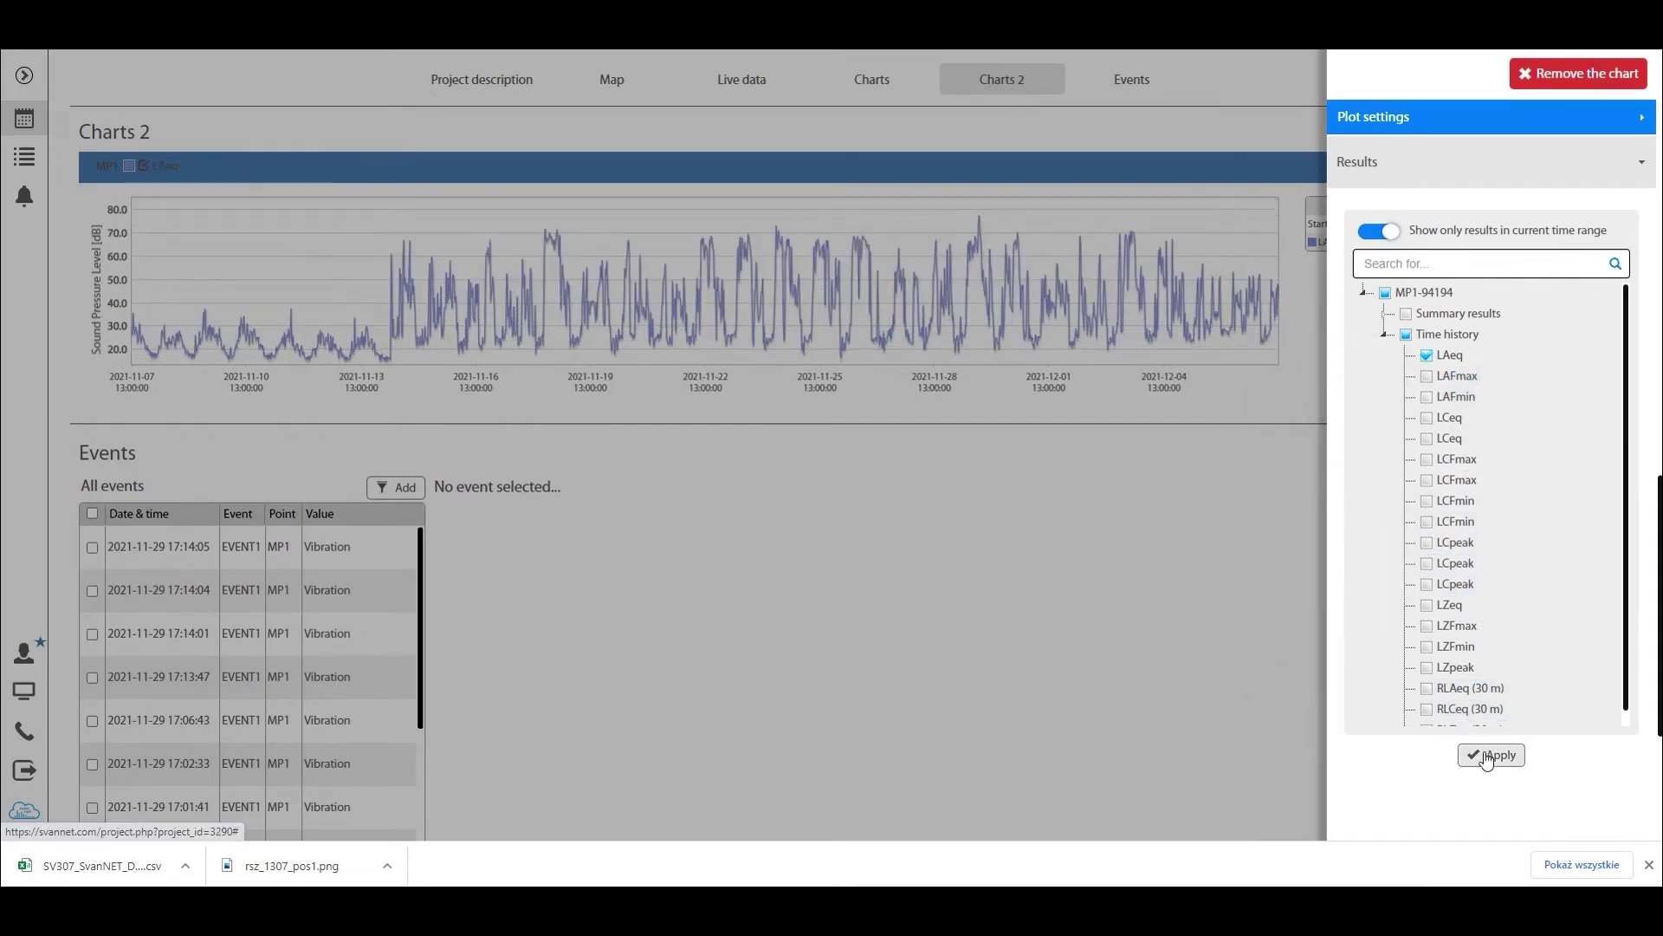
left_click(1238, 408)
scroll(1591, 494, "up", 4)
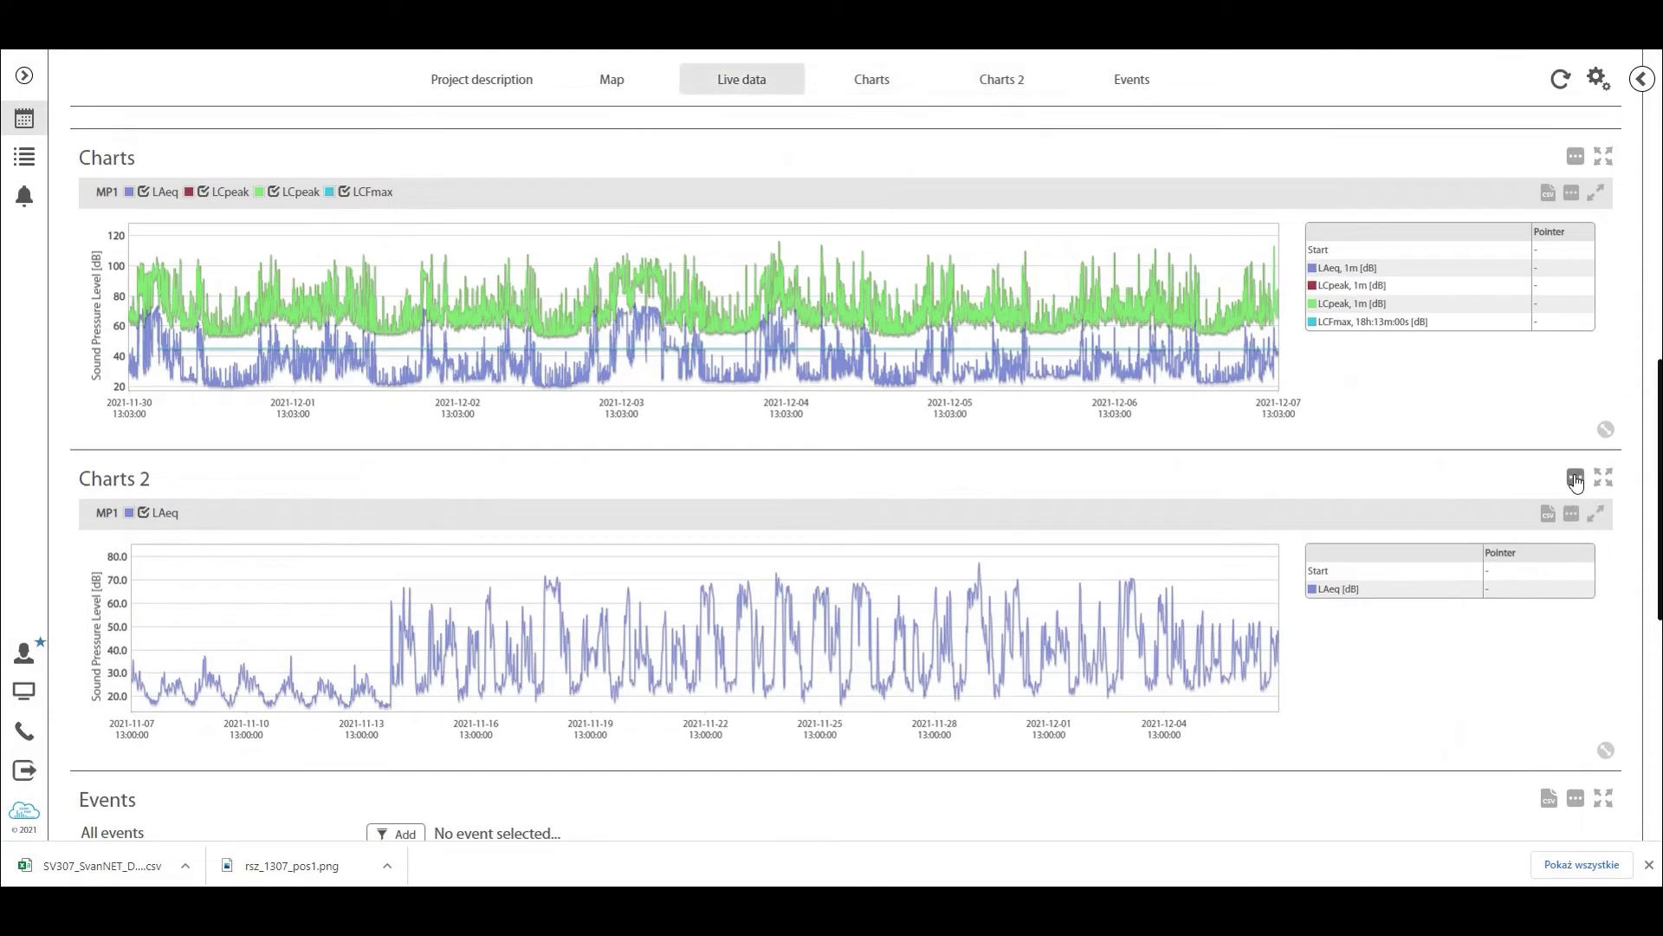
Set the Charts 2 time range to Last hour
left_click(1576, 479)
left_click(1428, 290)
left_click(1408, 284)
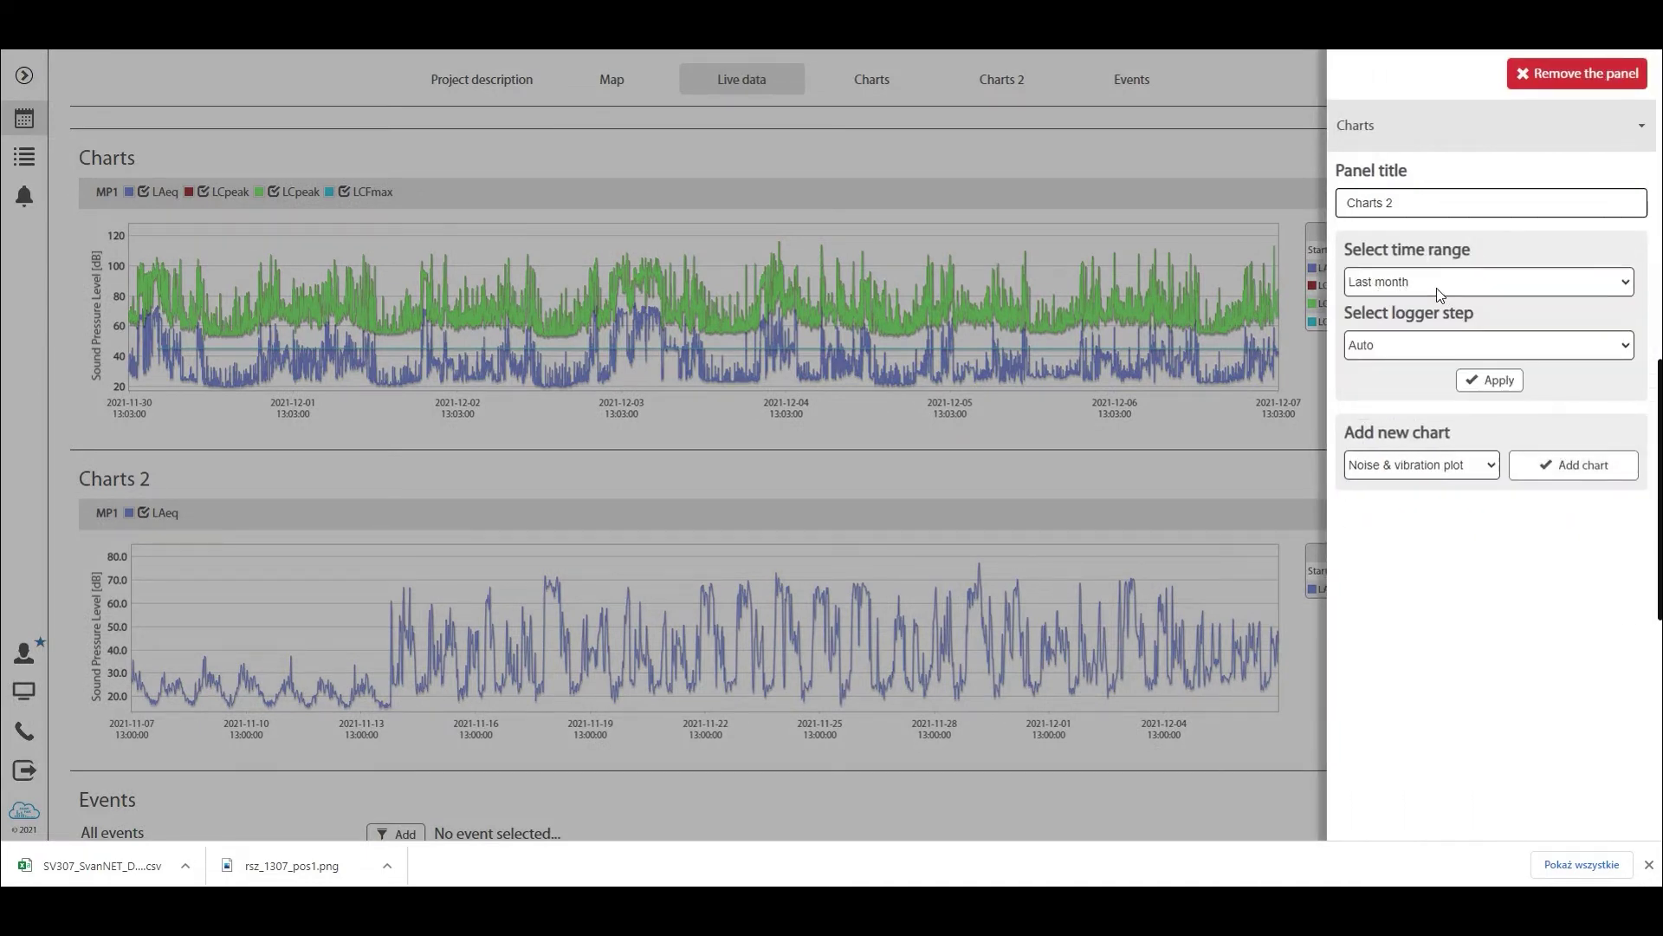
left_click(1439, 289)
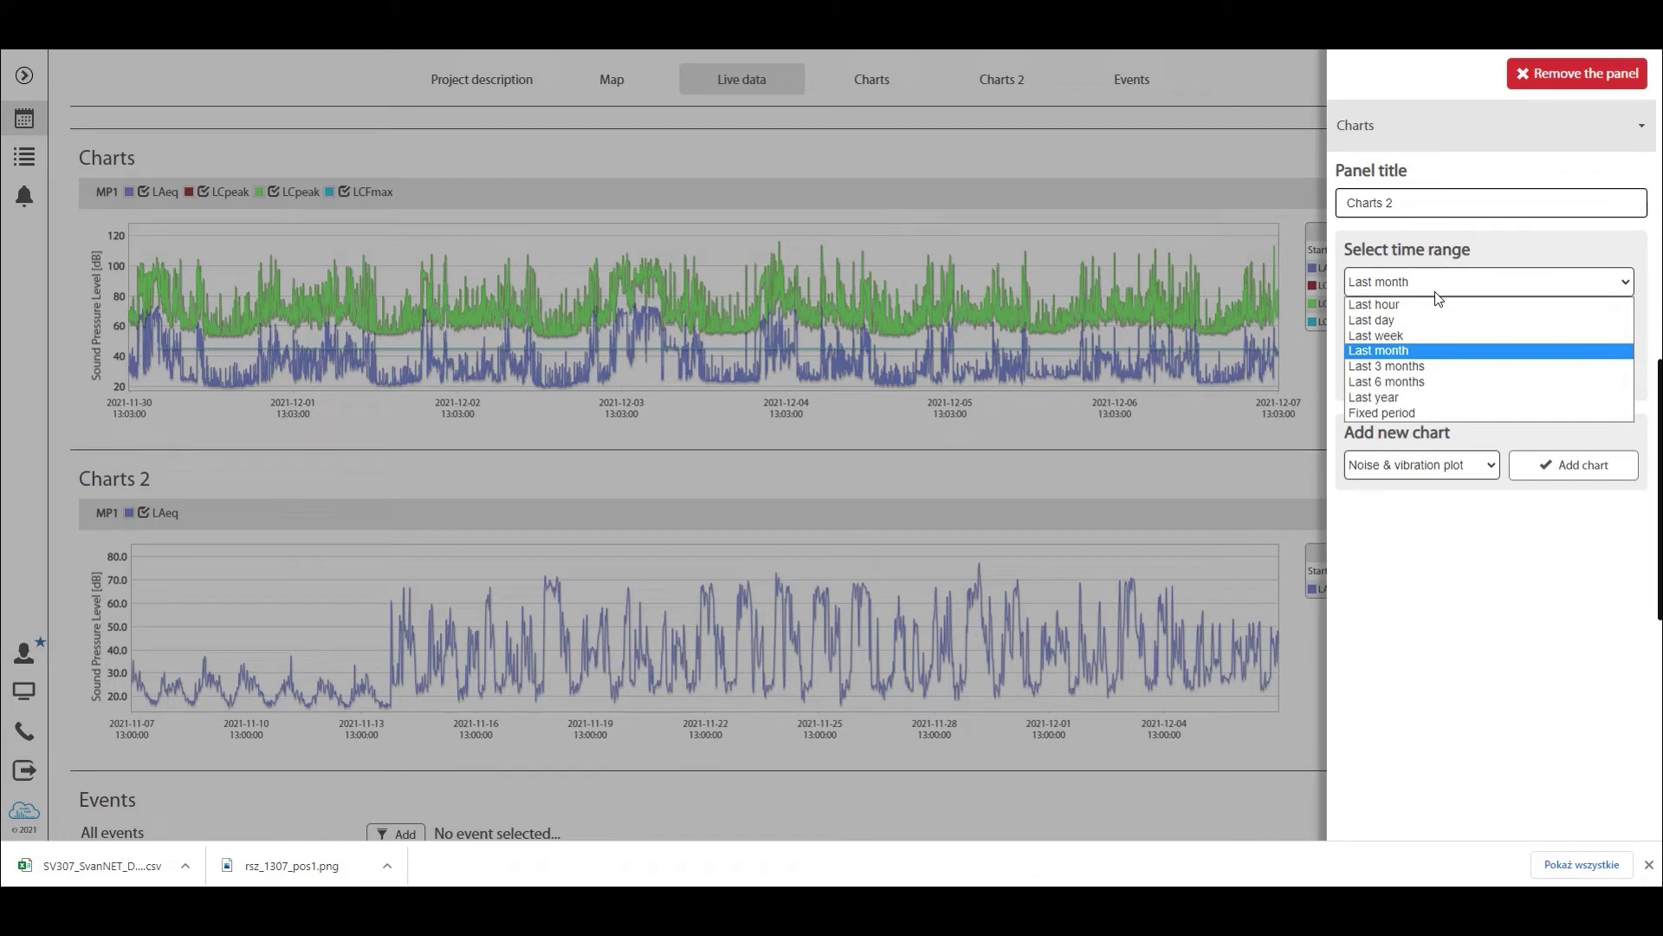
left_click(1429, 303)
left_click(1473, 380)
left_click(1196, 505)
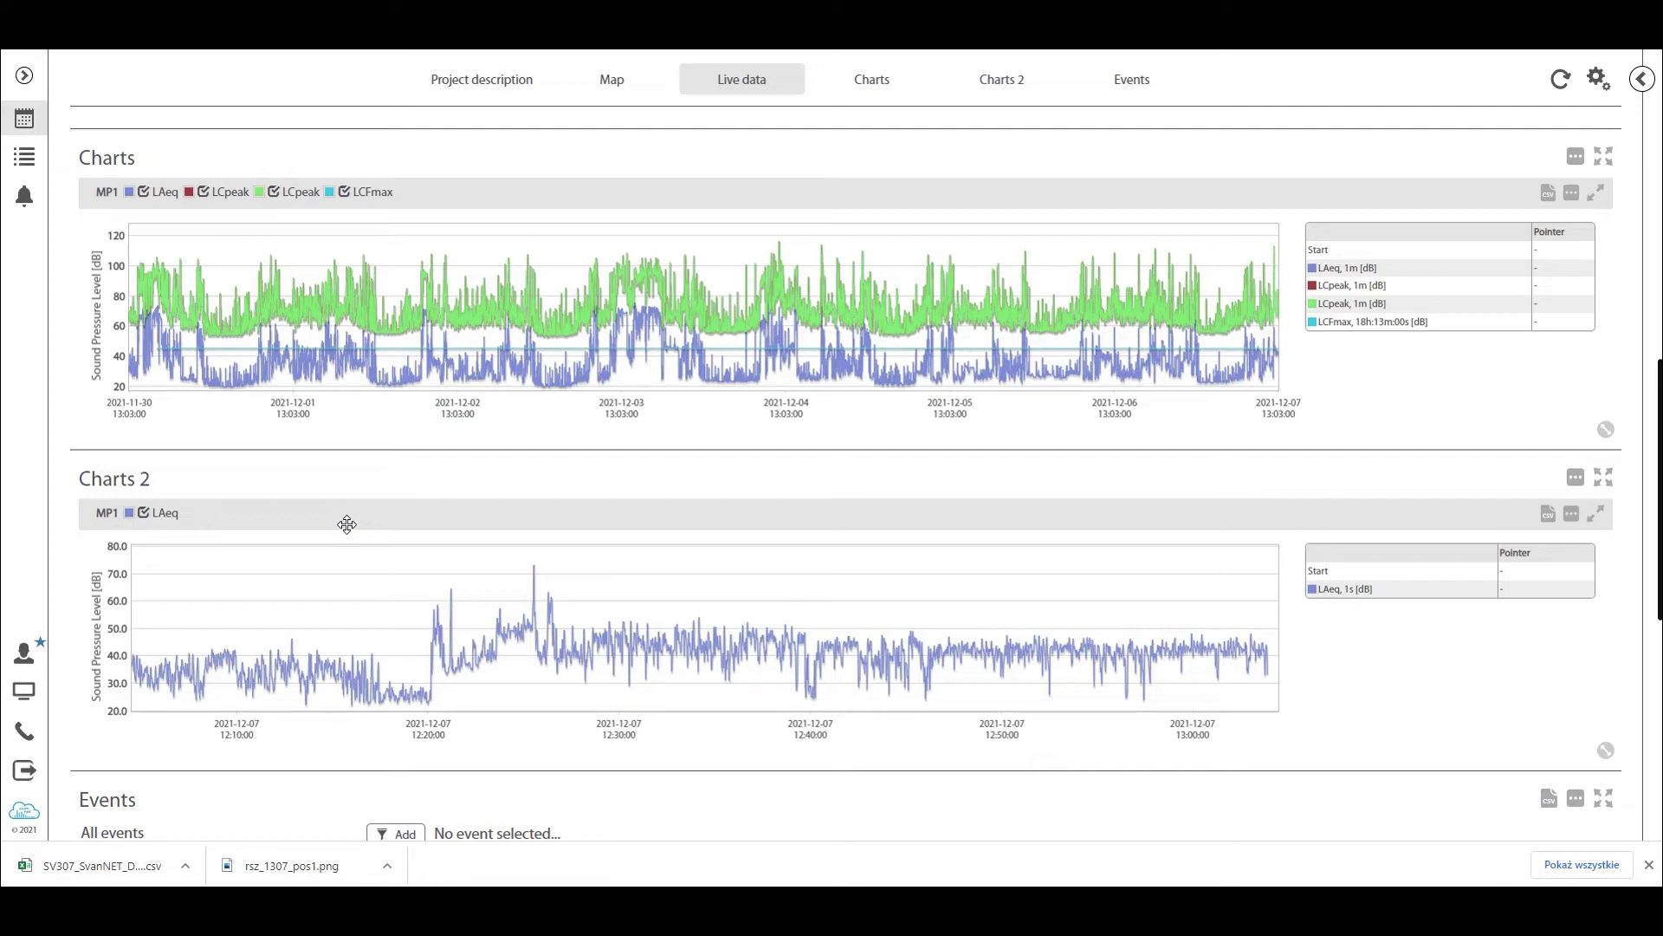
Add a new dashboard panel of type Tables
left_click(1598, 79)
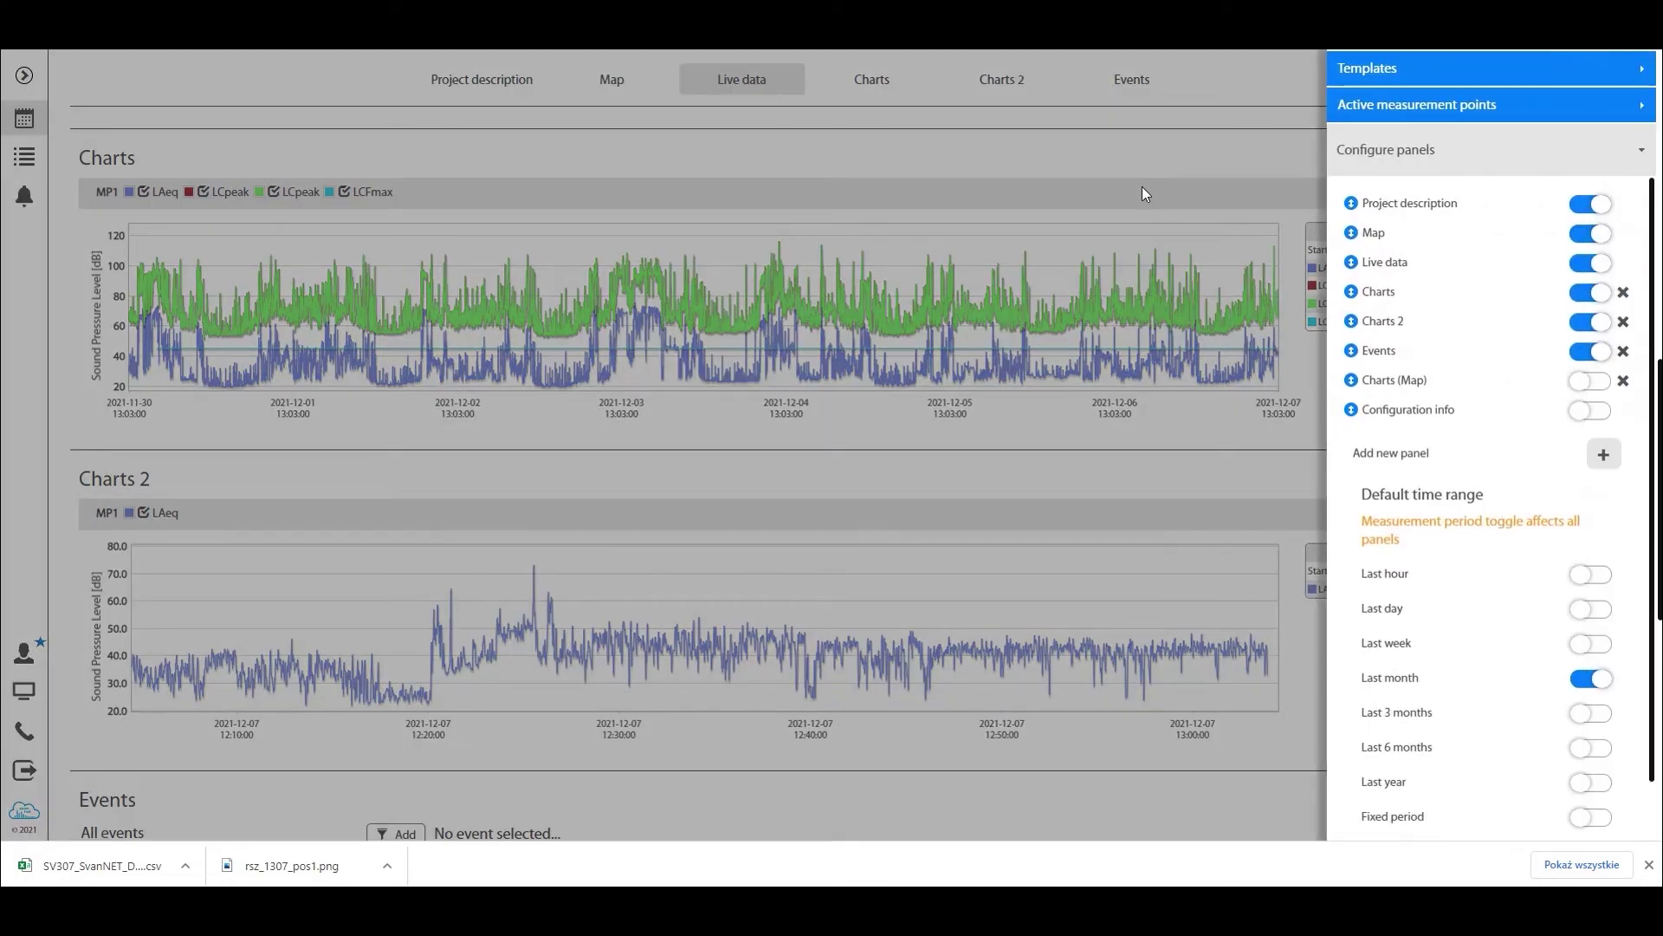
left_click(1604, 453)
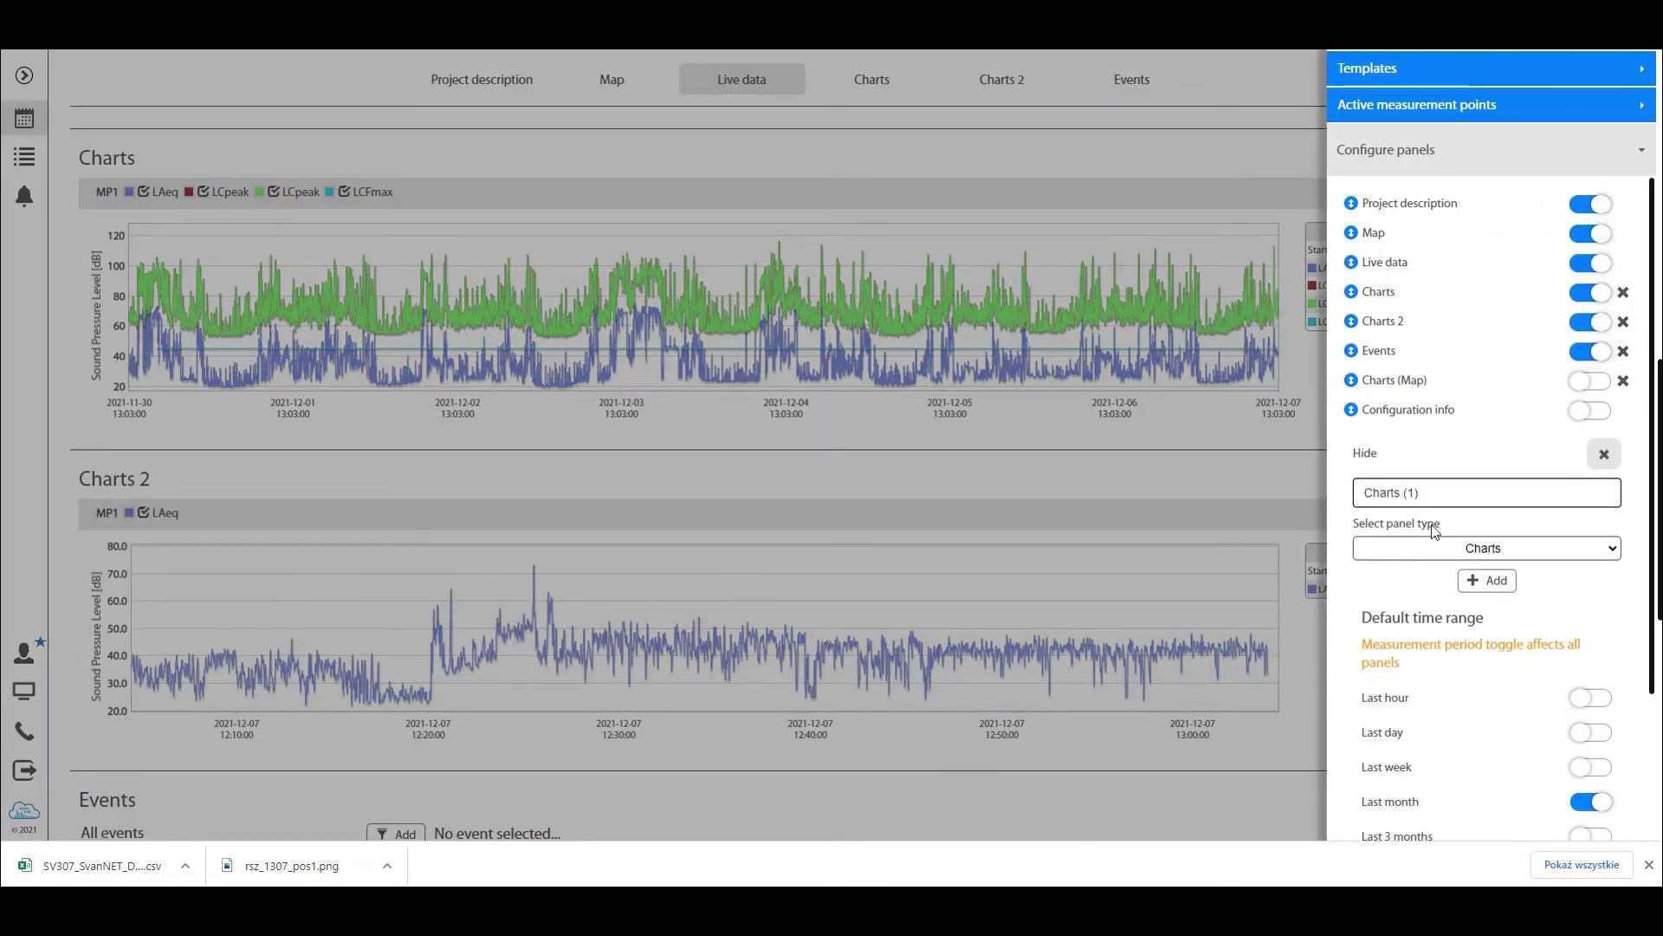
left_click(1582, 551)
left_click(1516, 609)
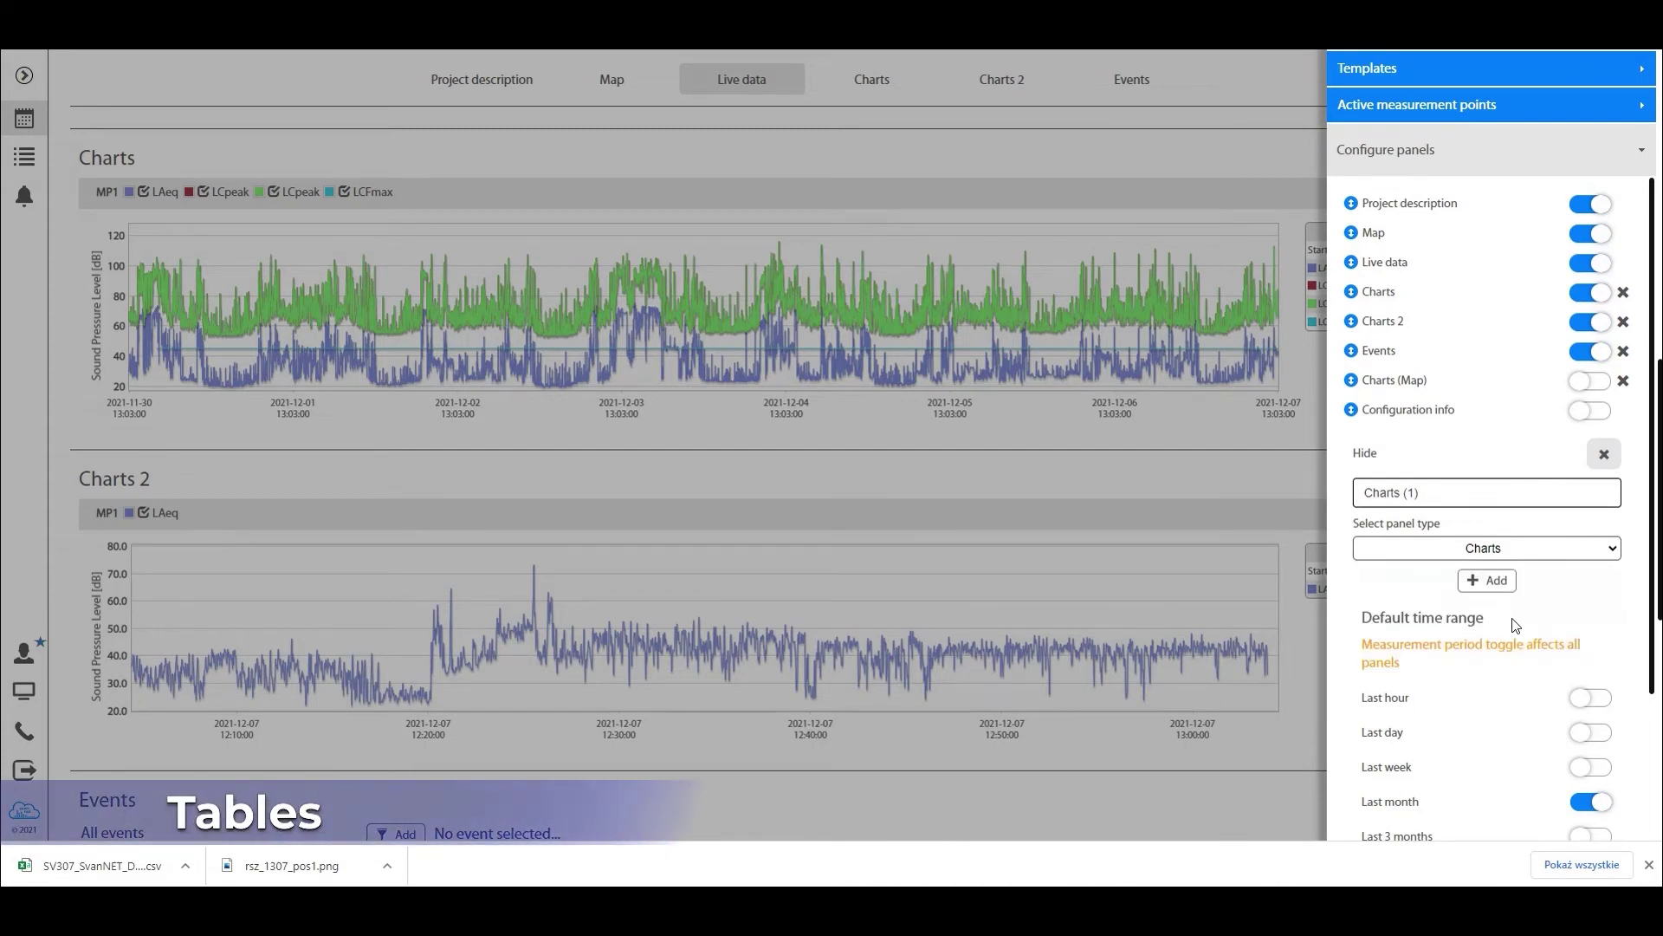
left_click(1490, 580)
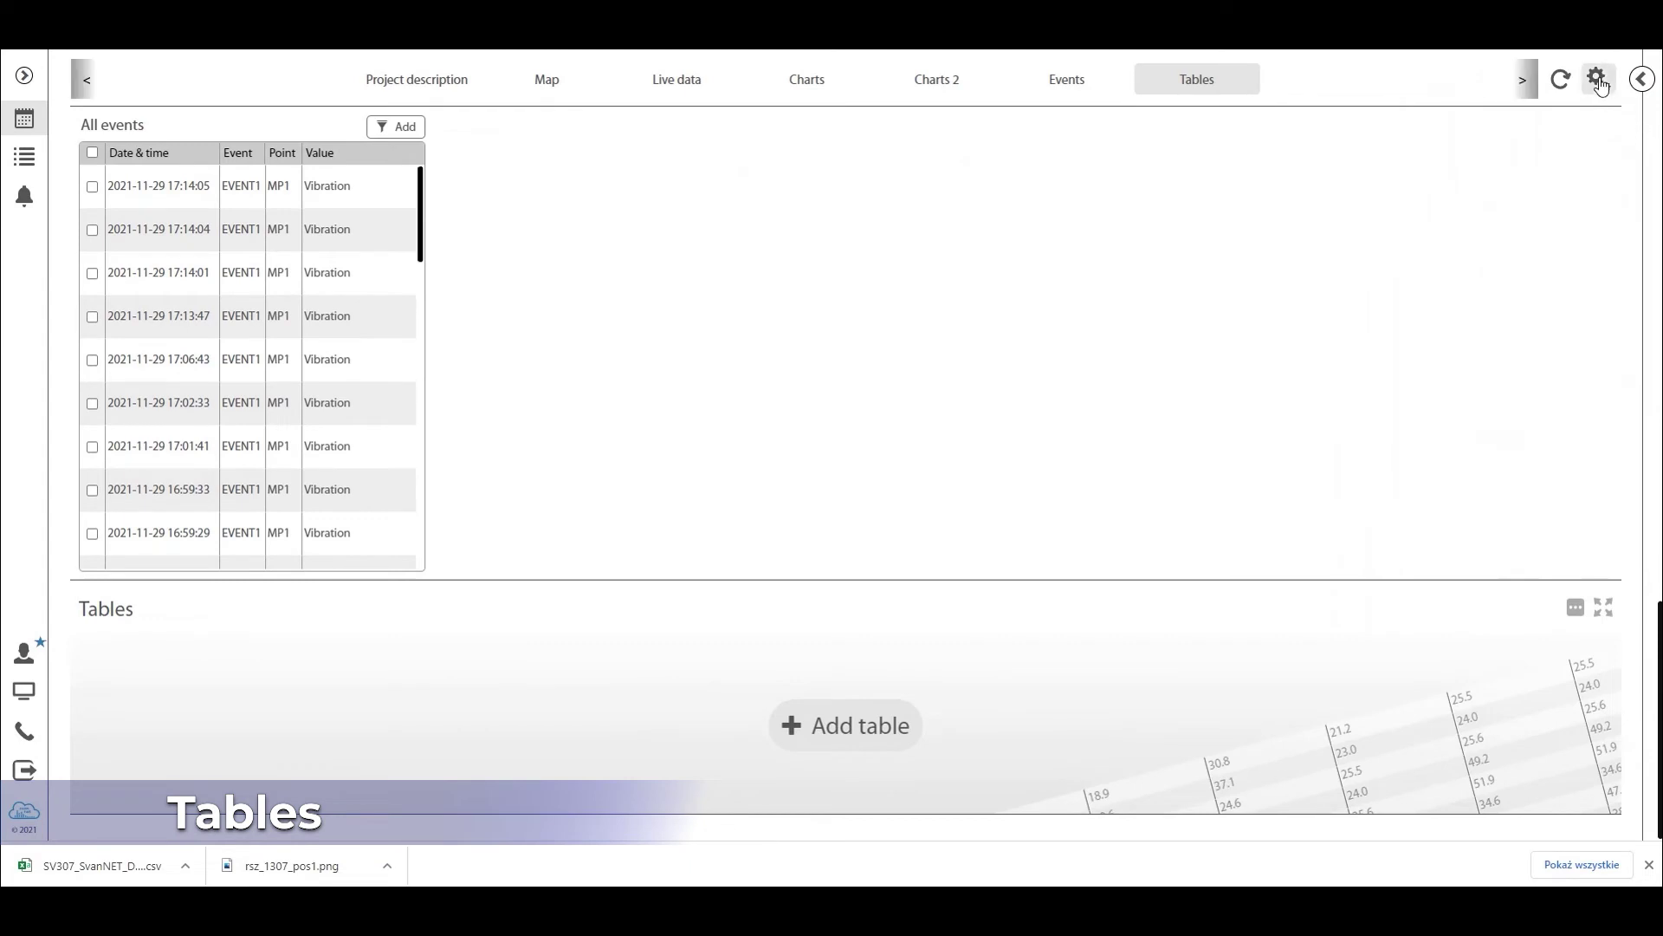
Move the Tables panel ahead of the Events panel
left_click(1598, 78)
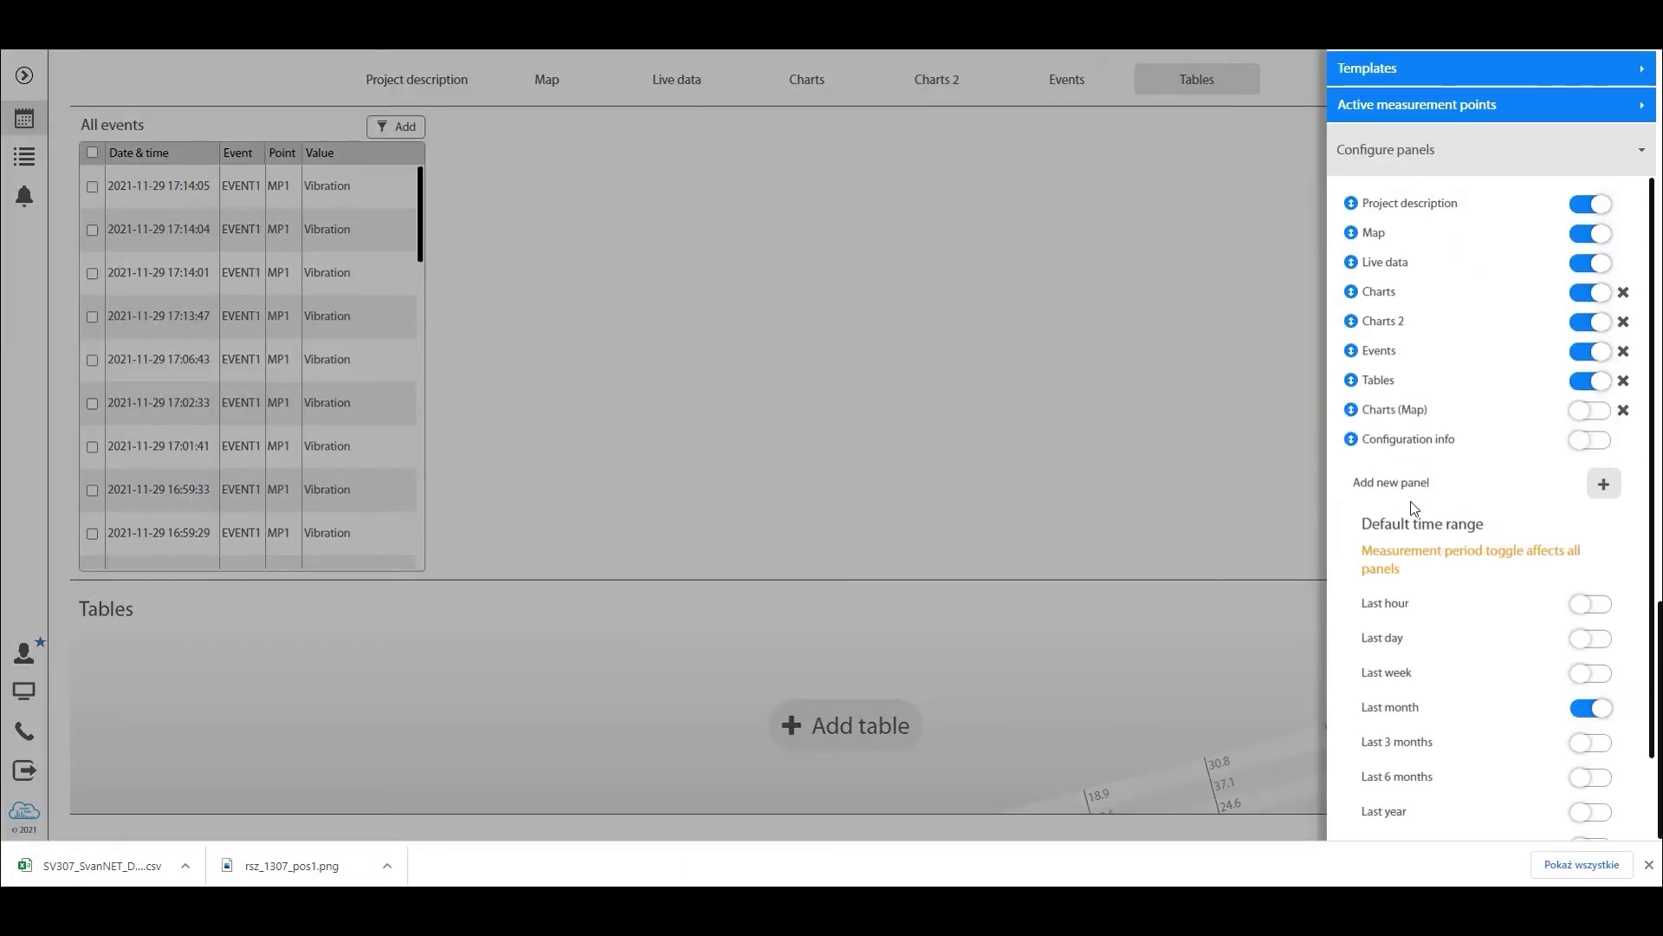
left_click_drag(1391, 386, 1404, 345)
left_click(1123, 405)
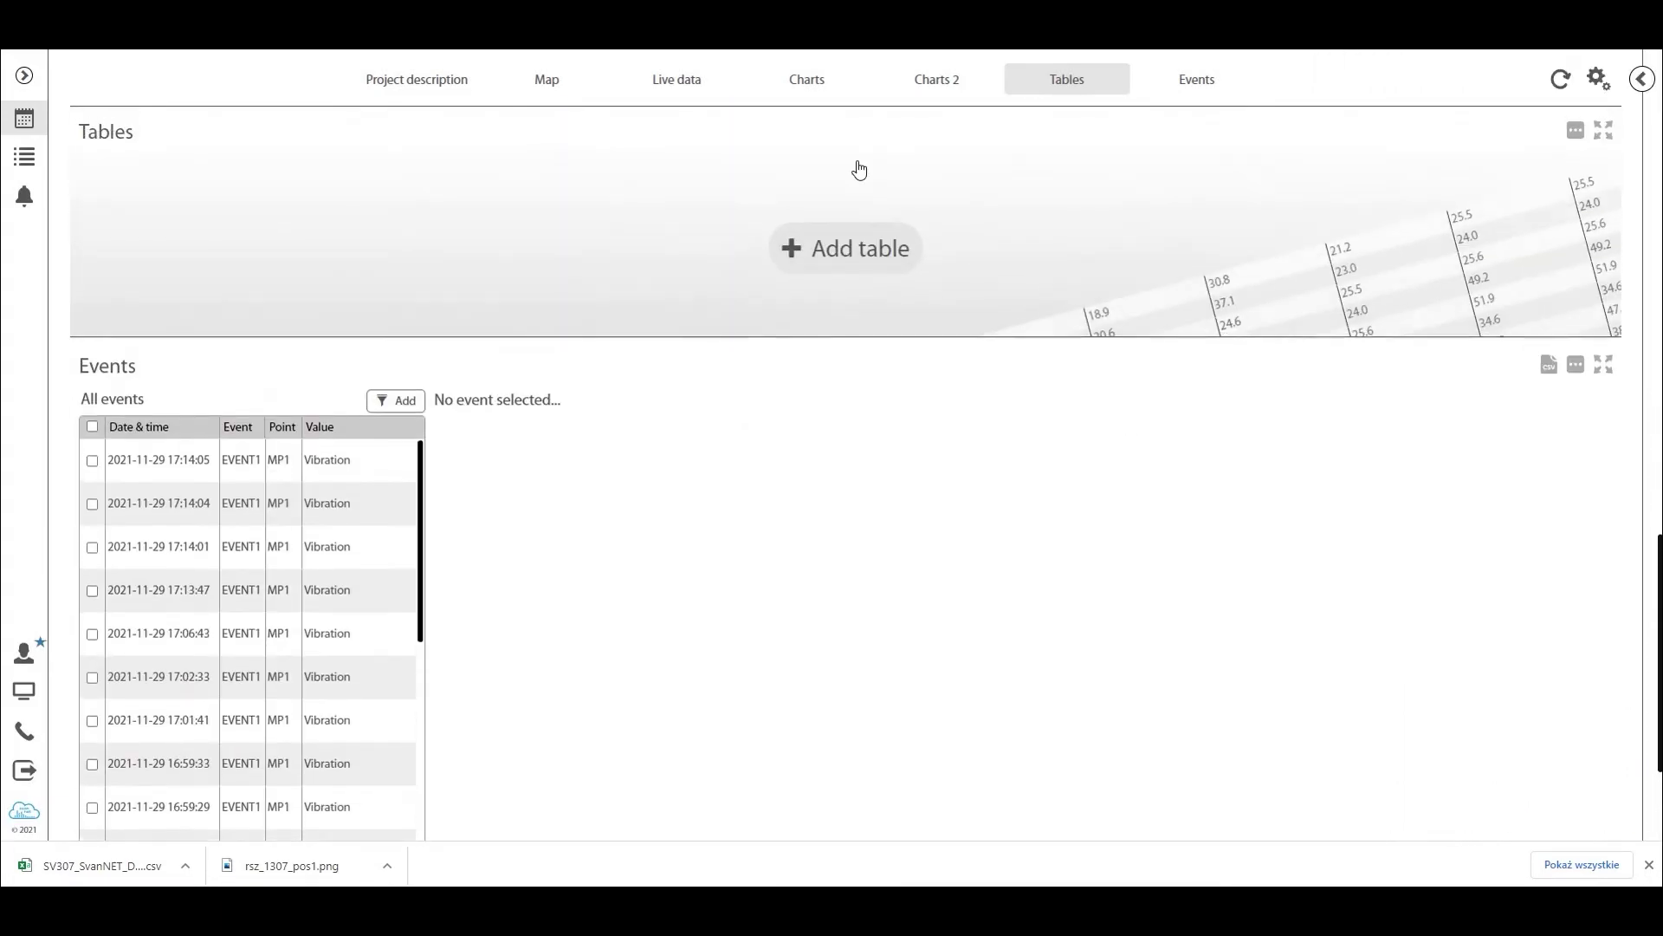
Create a table of MP1-94194 Time history > Sound LAeq values, 721 hourly records
left_click(866, 260)
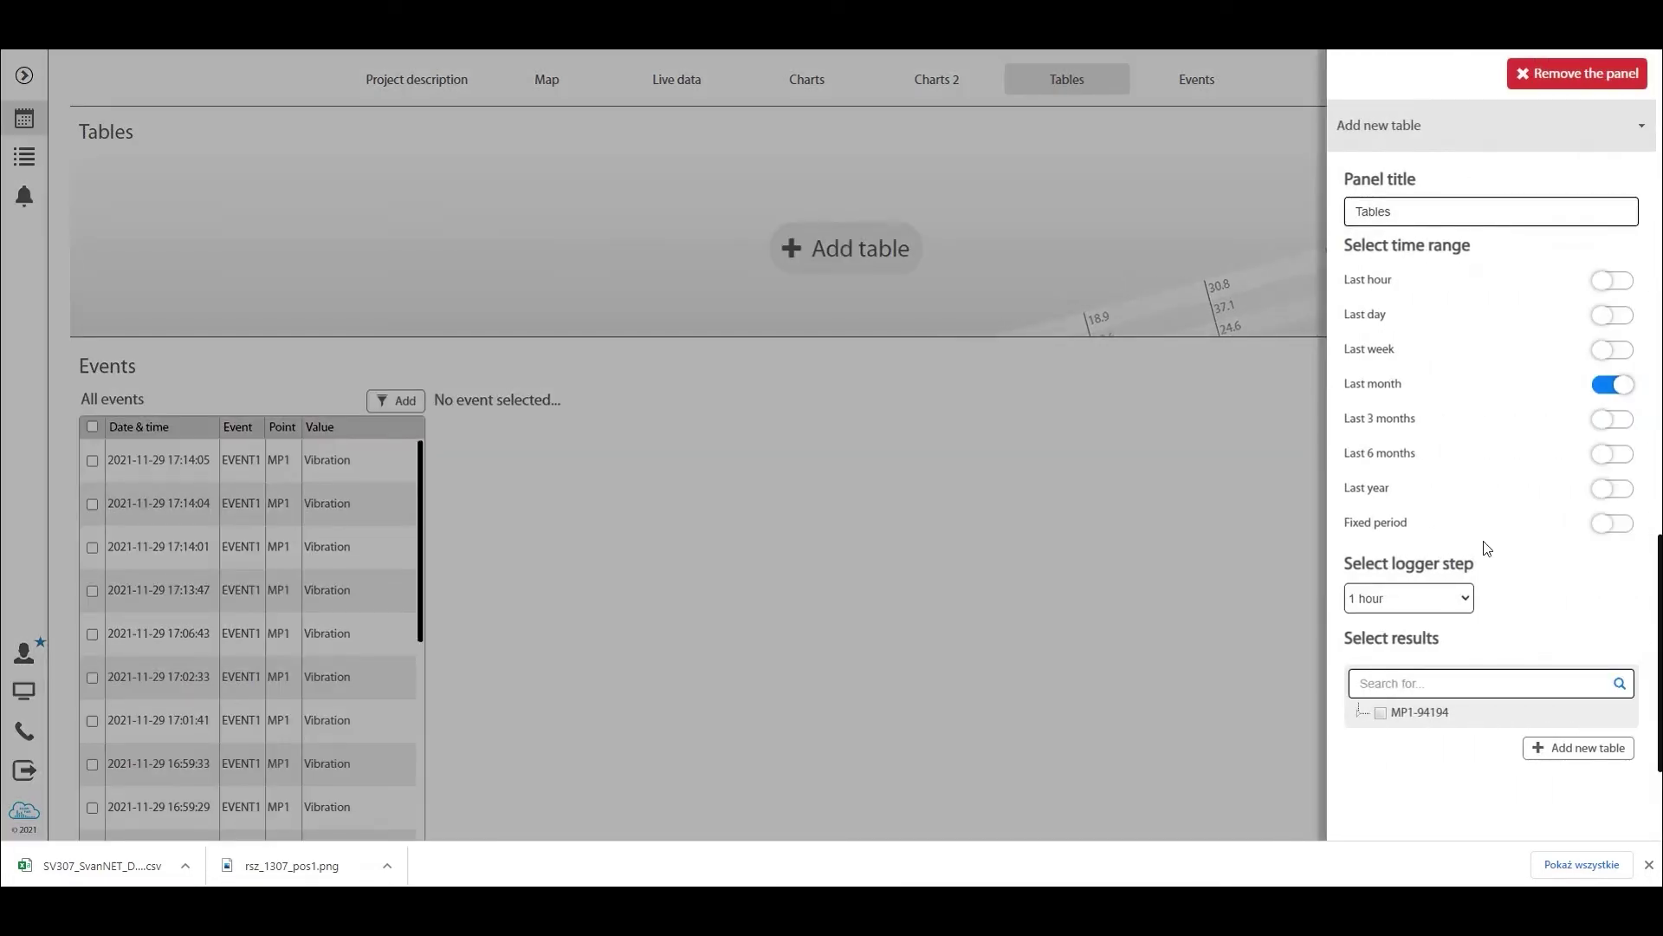
left_click(1360, 712)
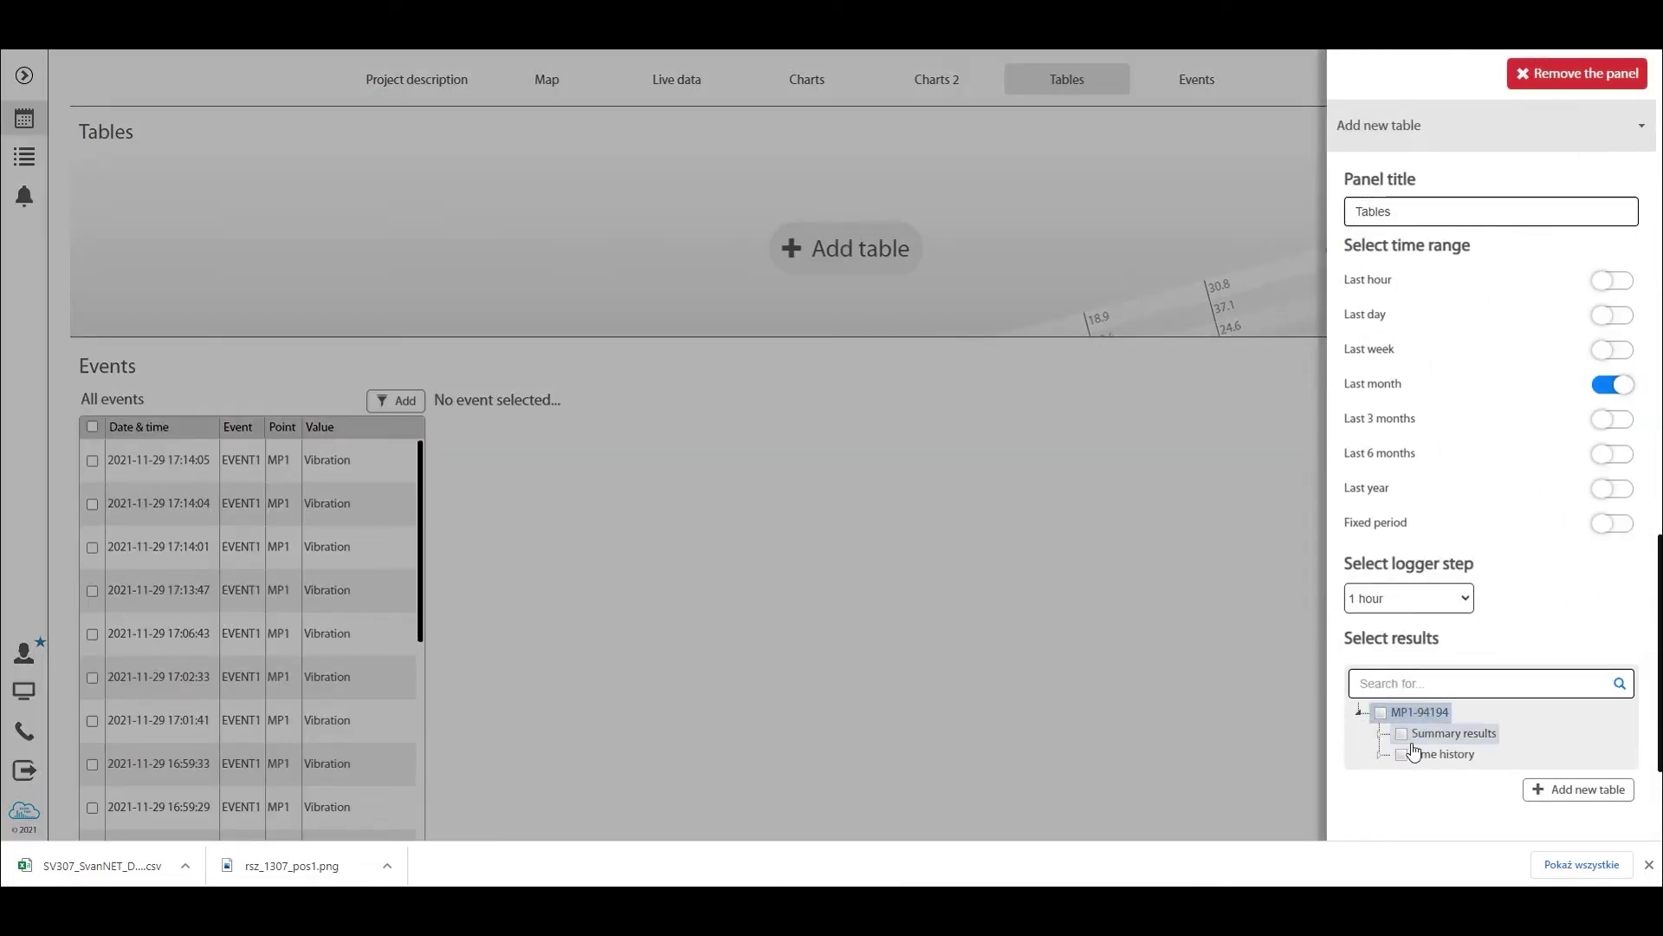
left_click(1382, 762)
left_click(1401, 776)
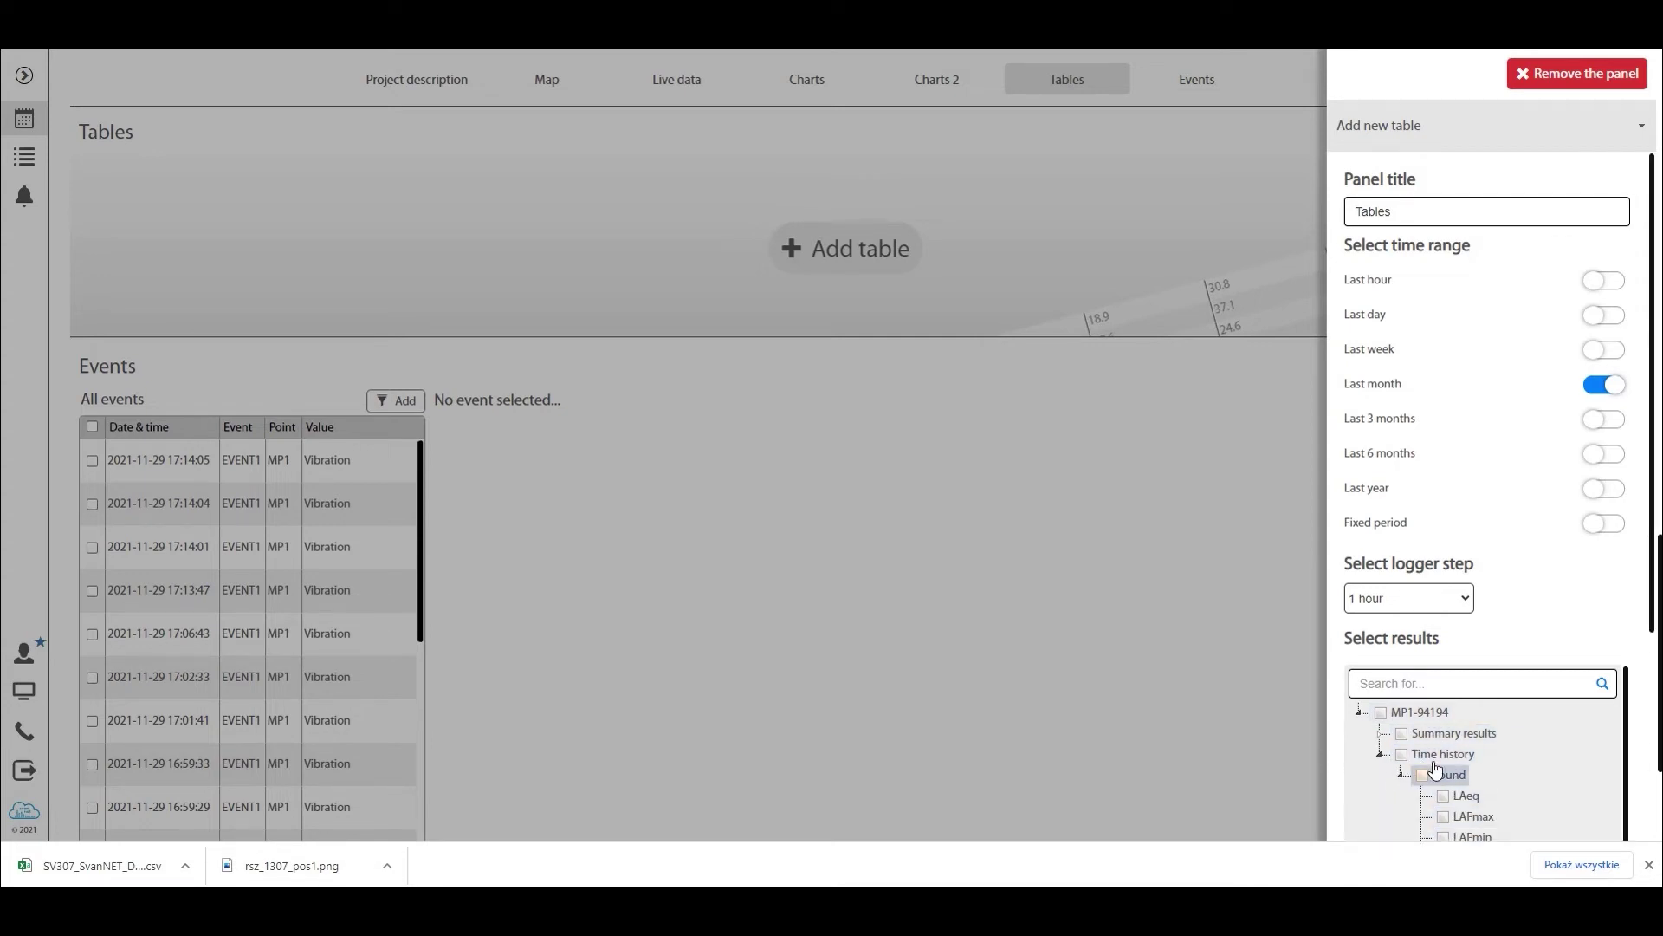
scroll(1466, 716, "down", 3)
scroll(1466, 719, "up", 5)
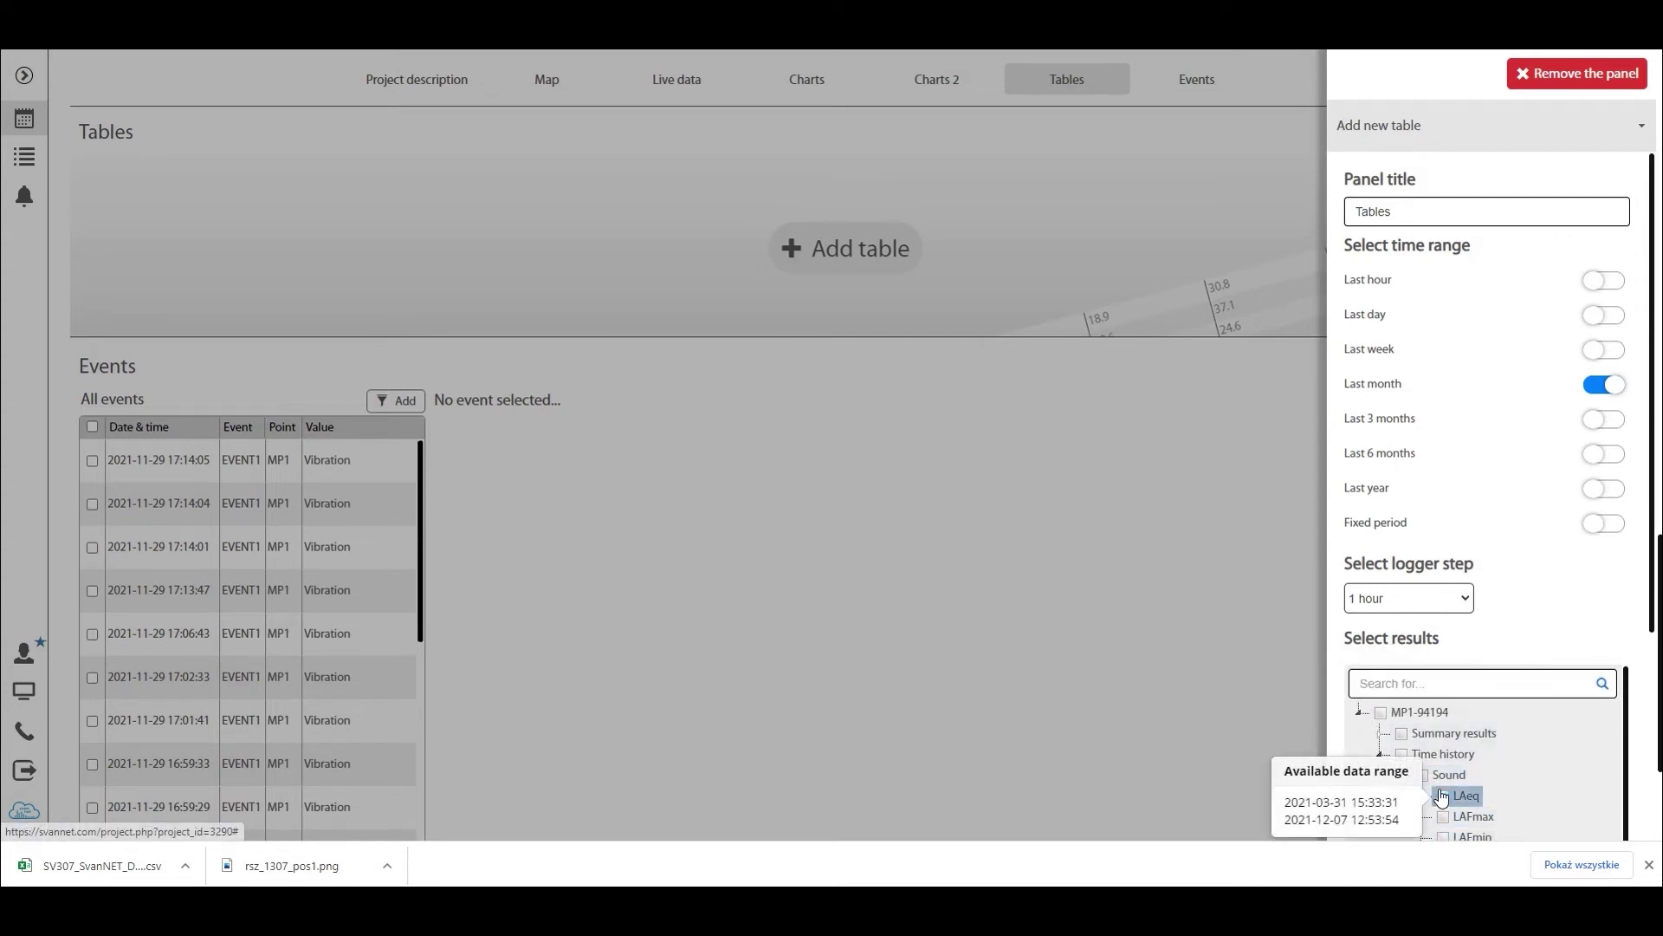
left_click(1443, 795)
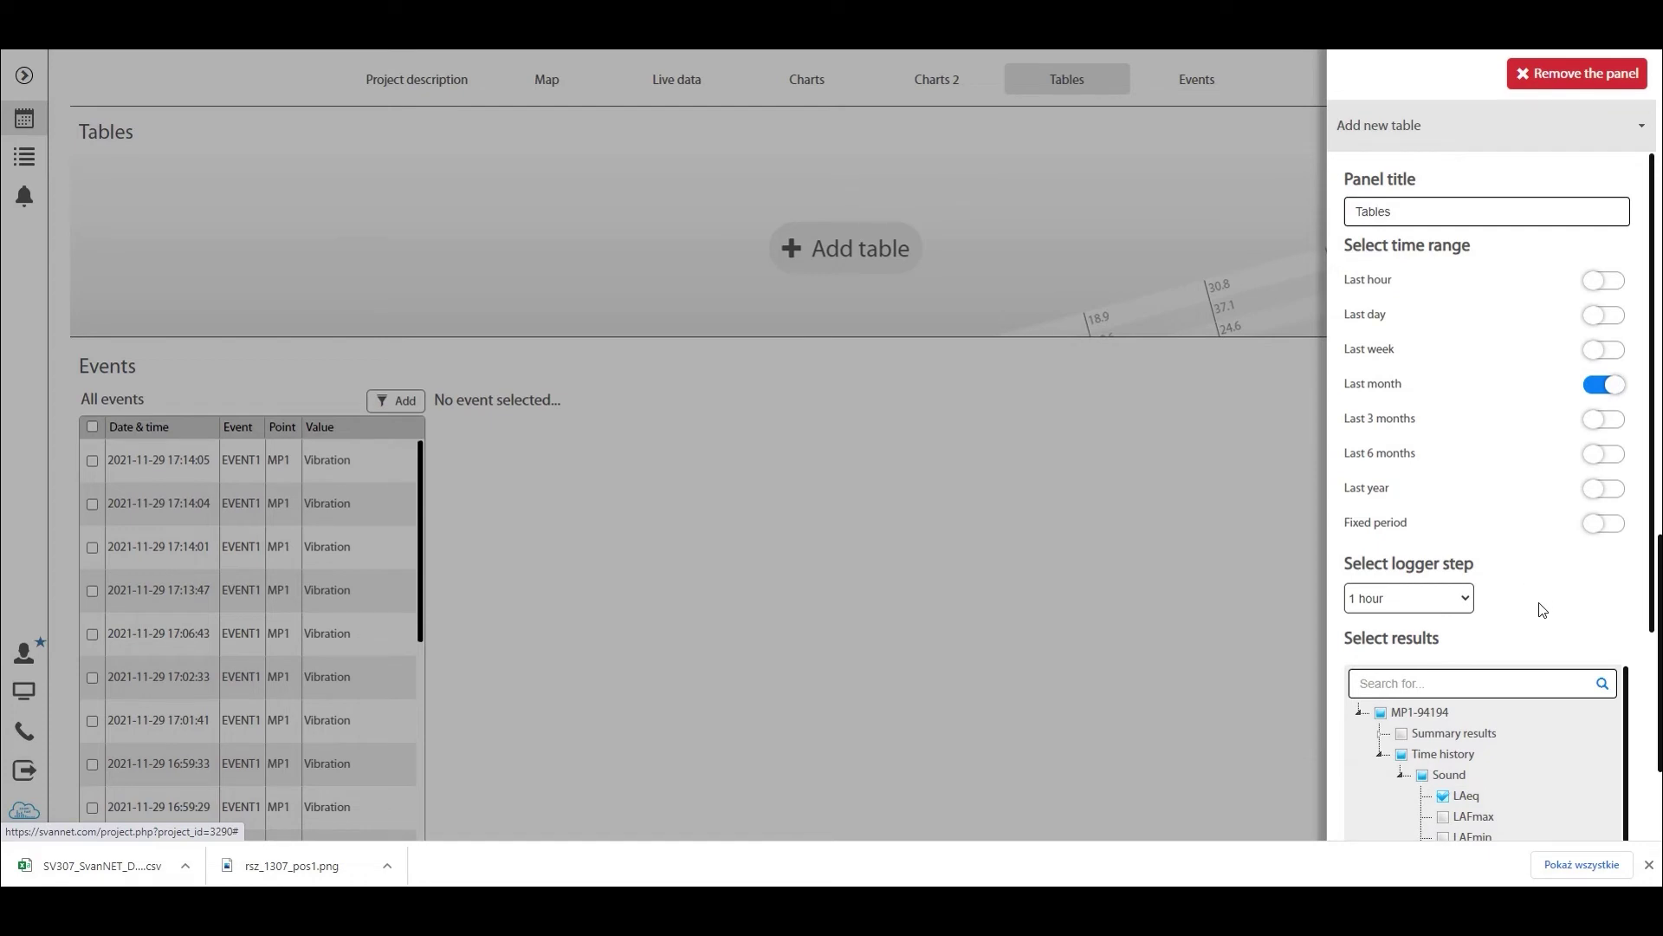
scroll(1540, 581, "down", 3)
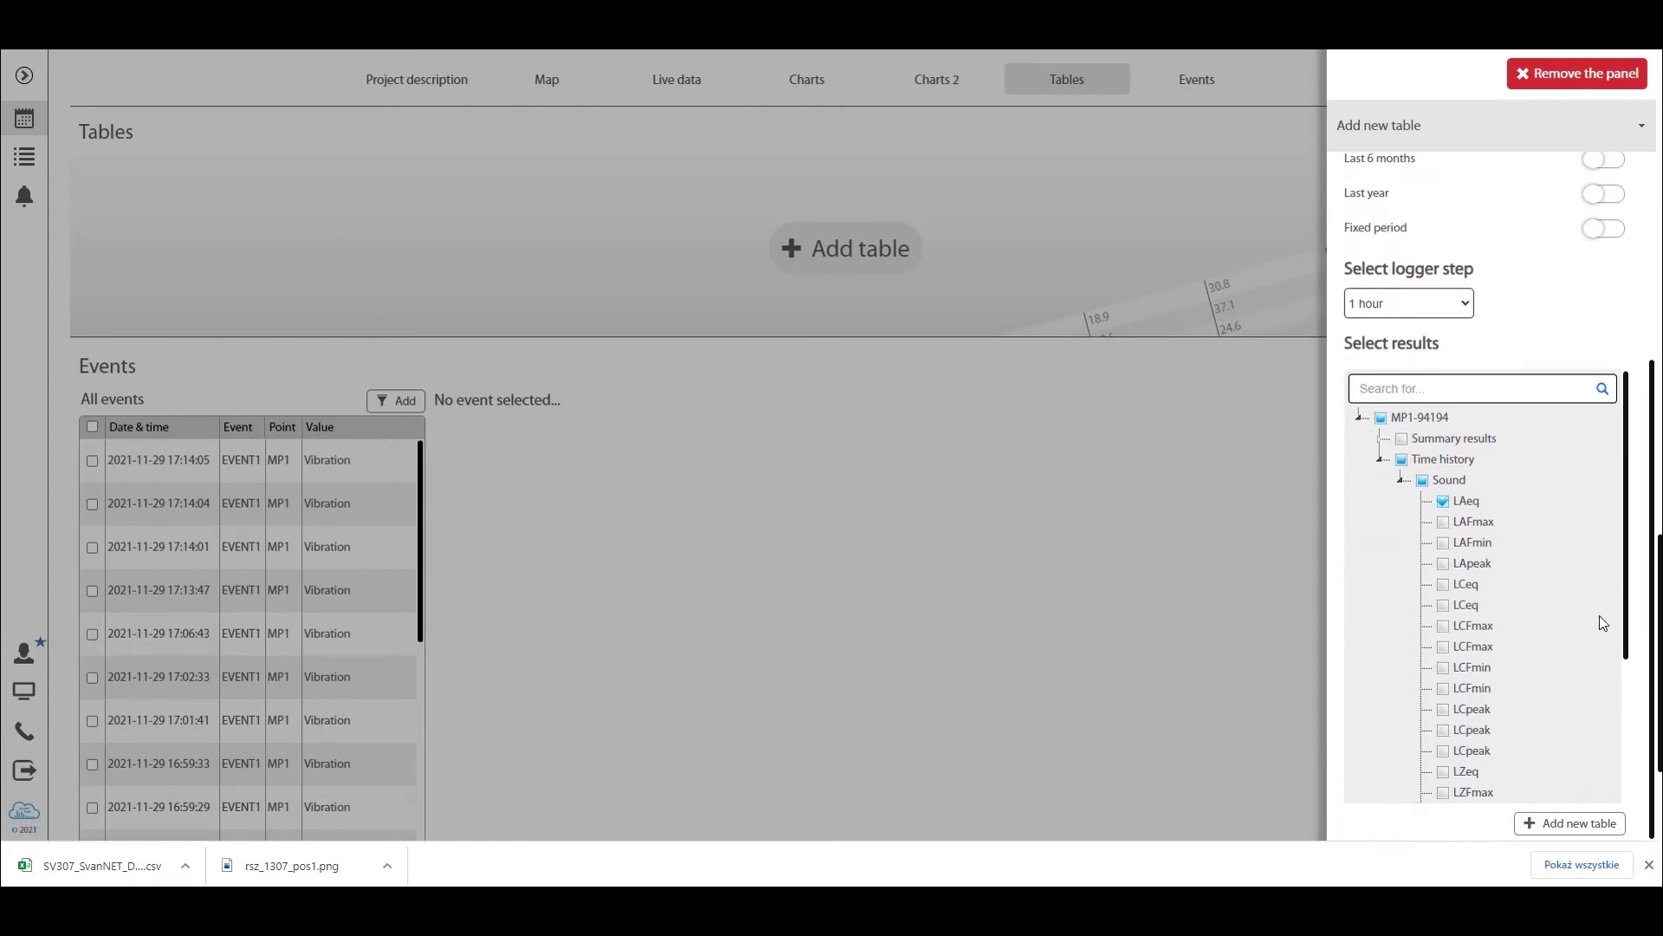
scroll(1496, 732, "down", 3)
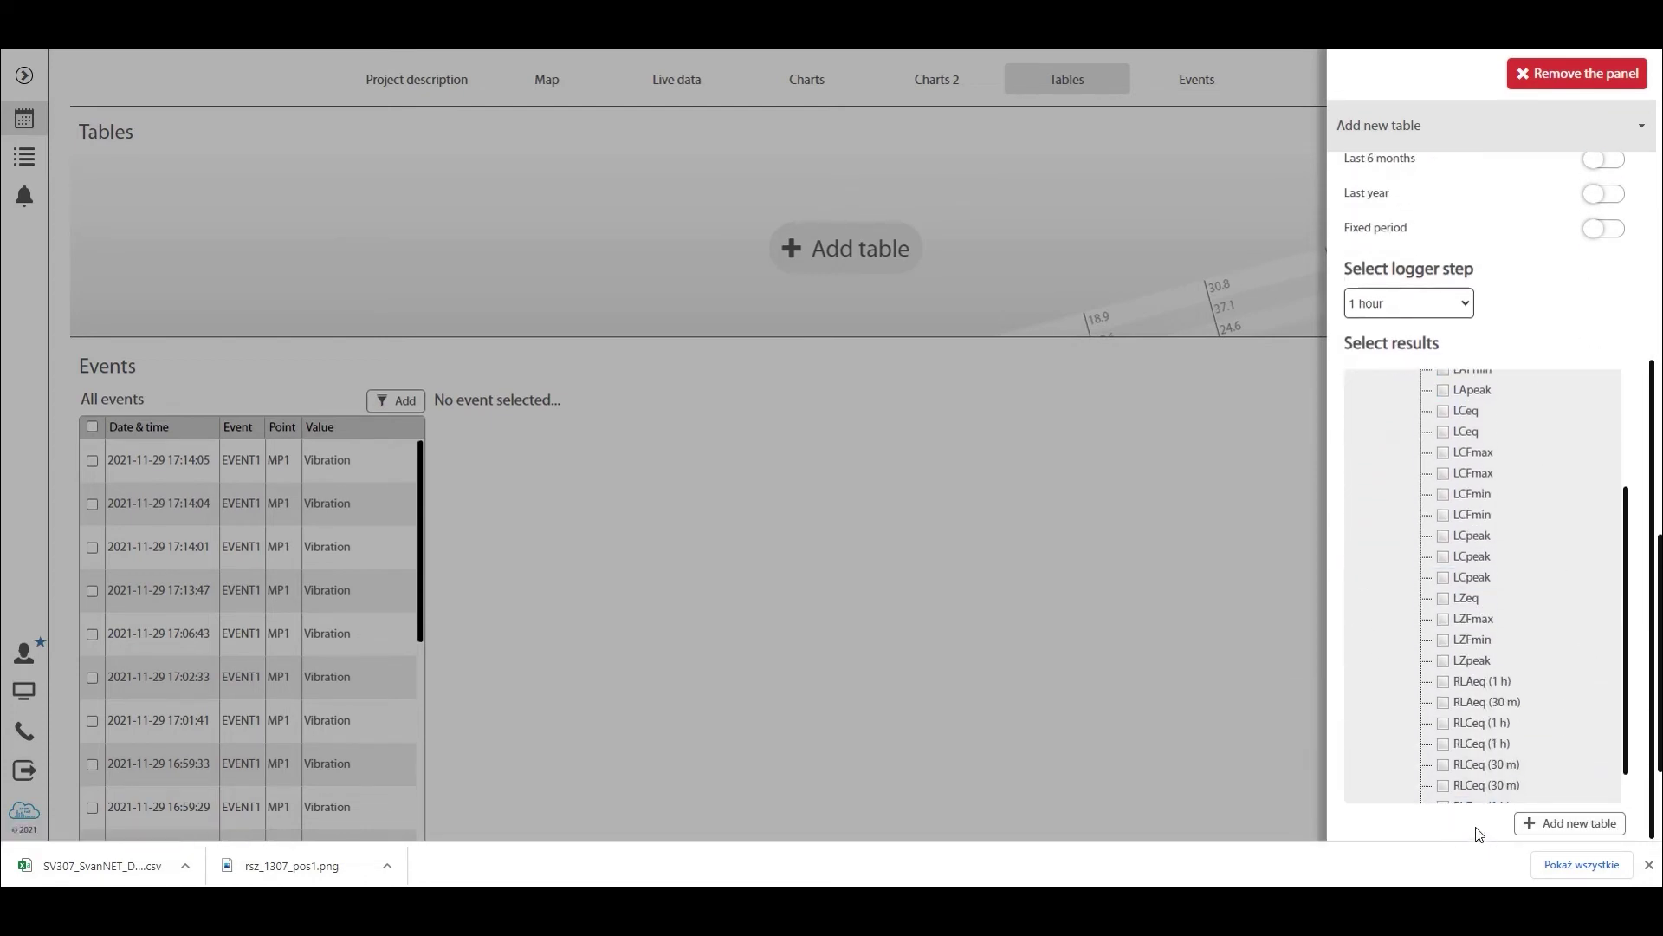
left_click(1548, 825)
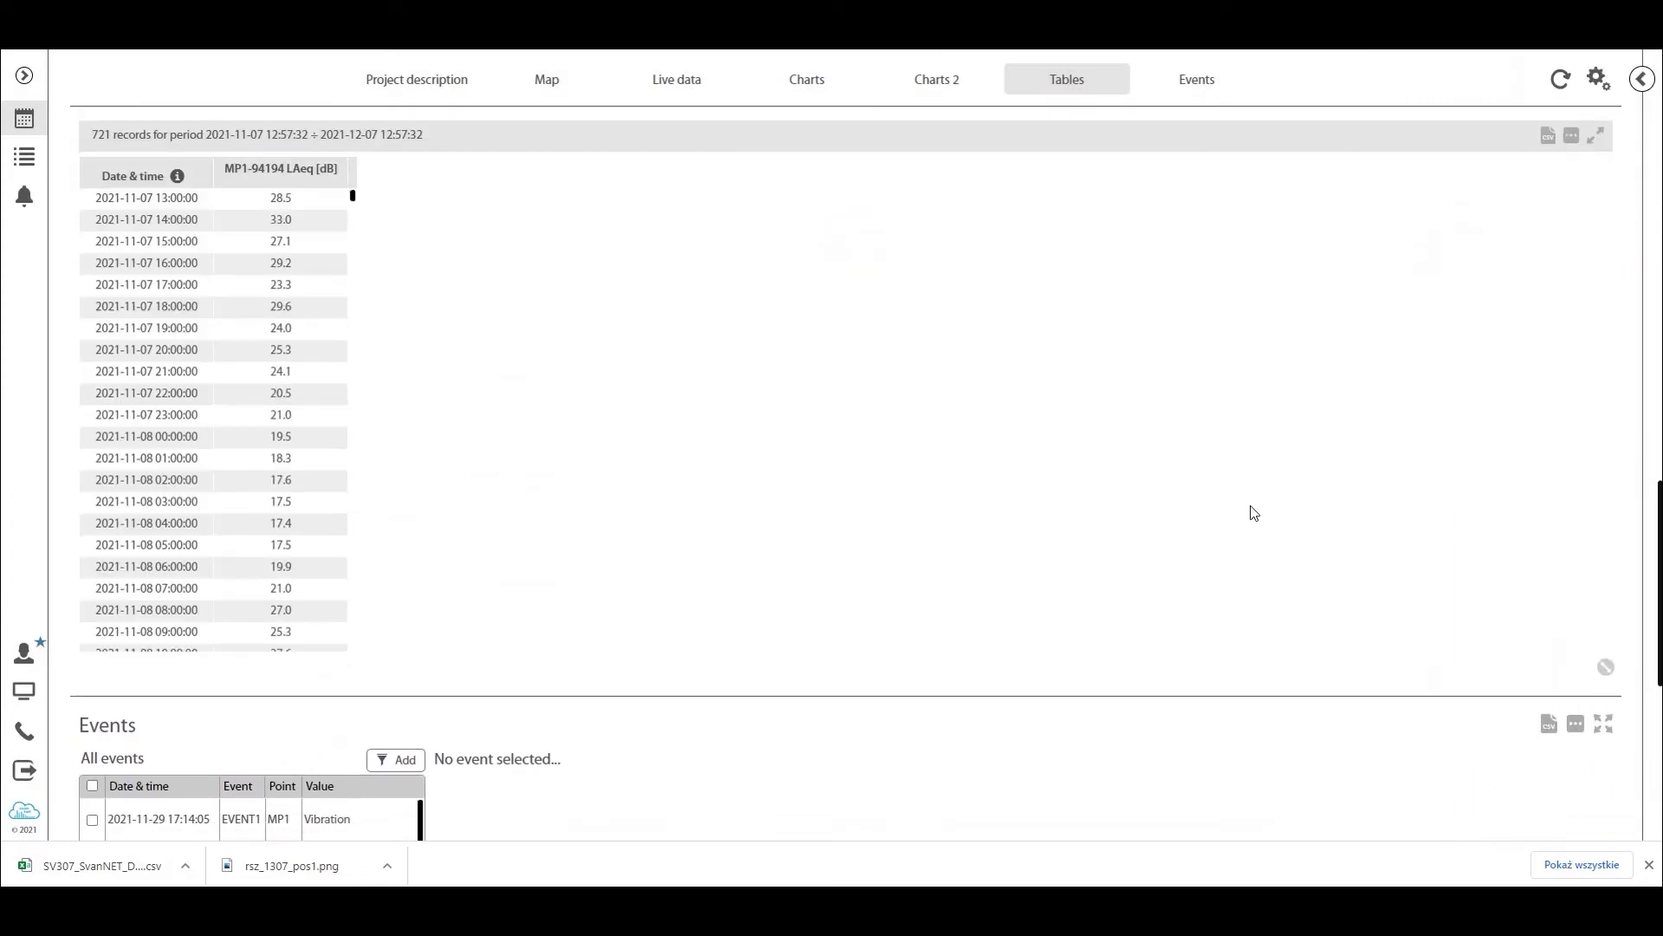
scroll(1255, 512, "up", 1)
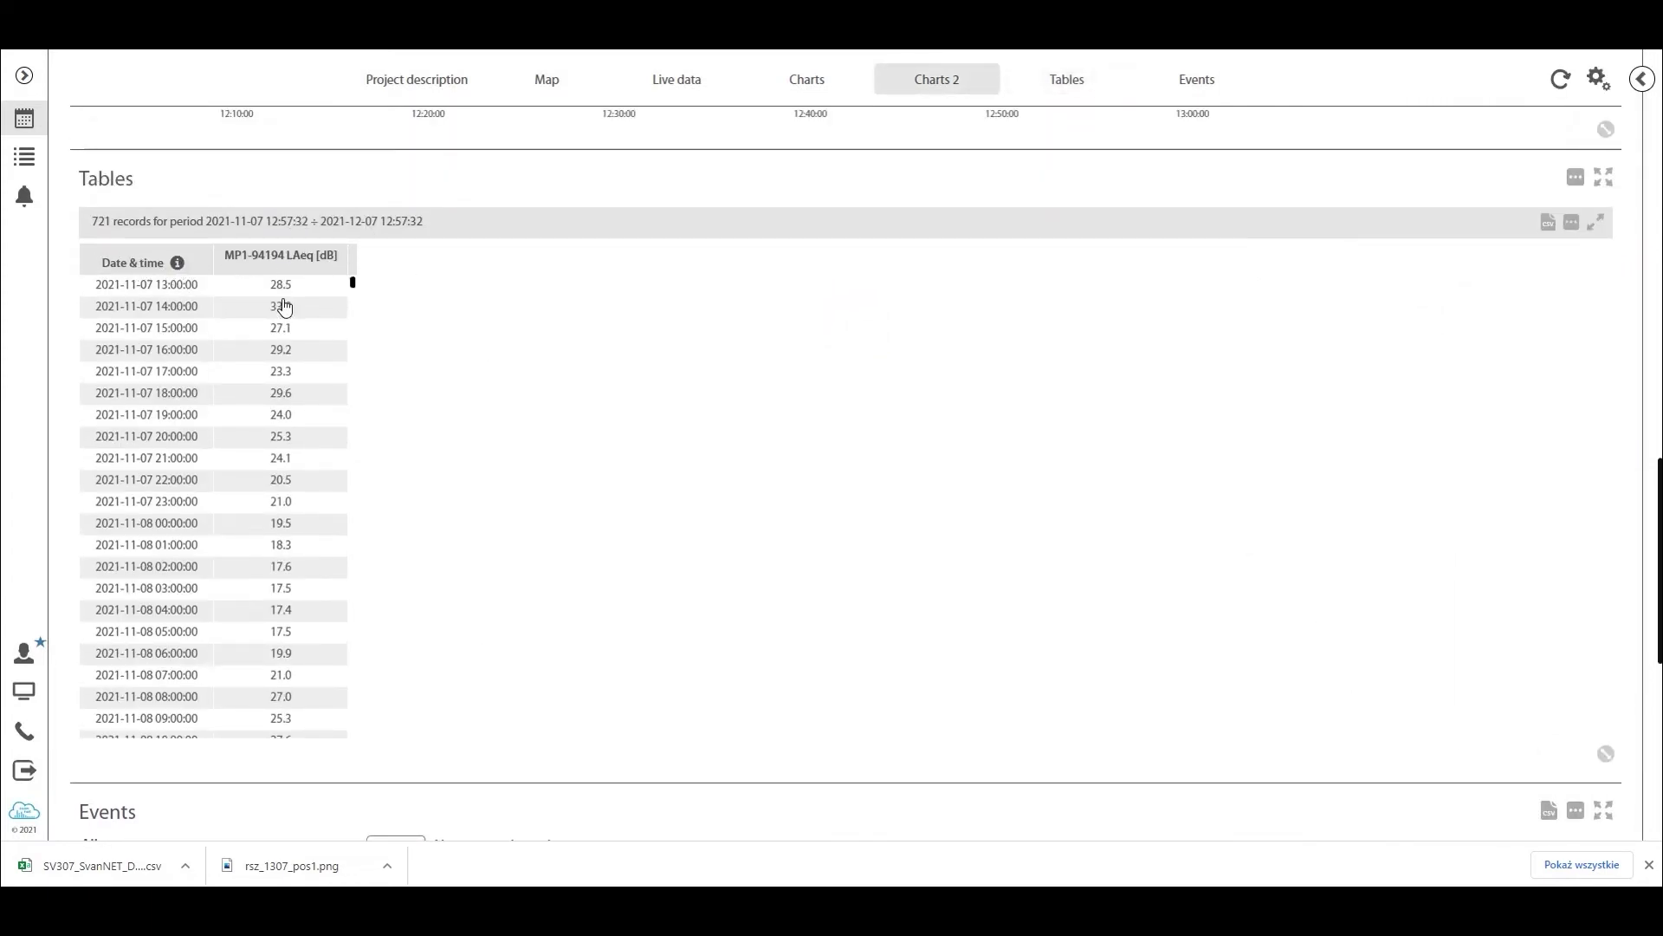
scroll(650, 393, "up", 2)
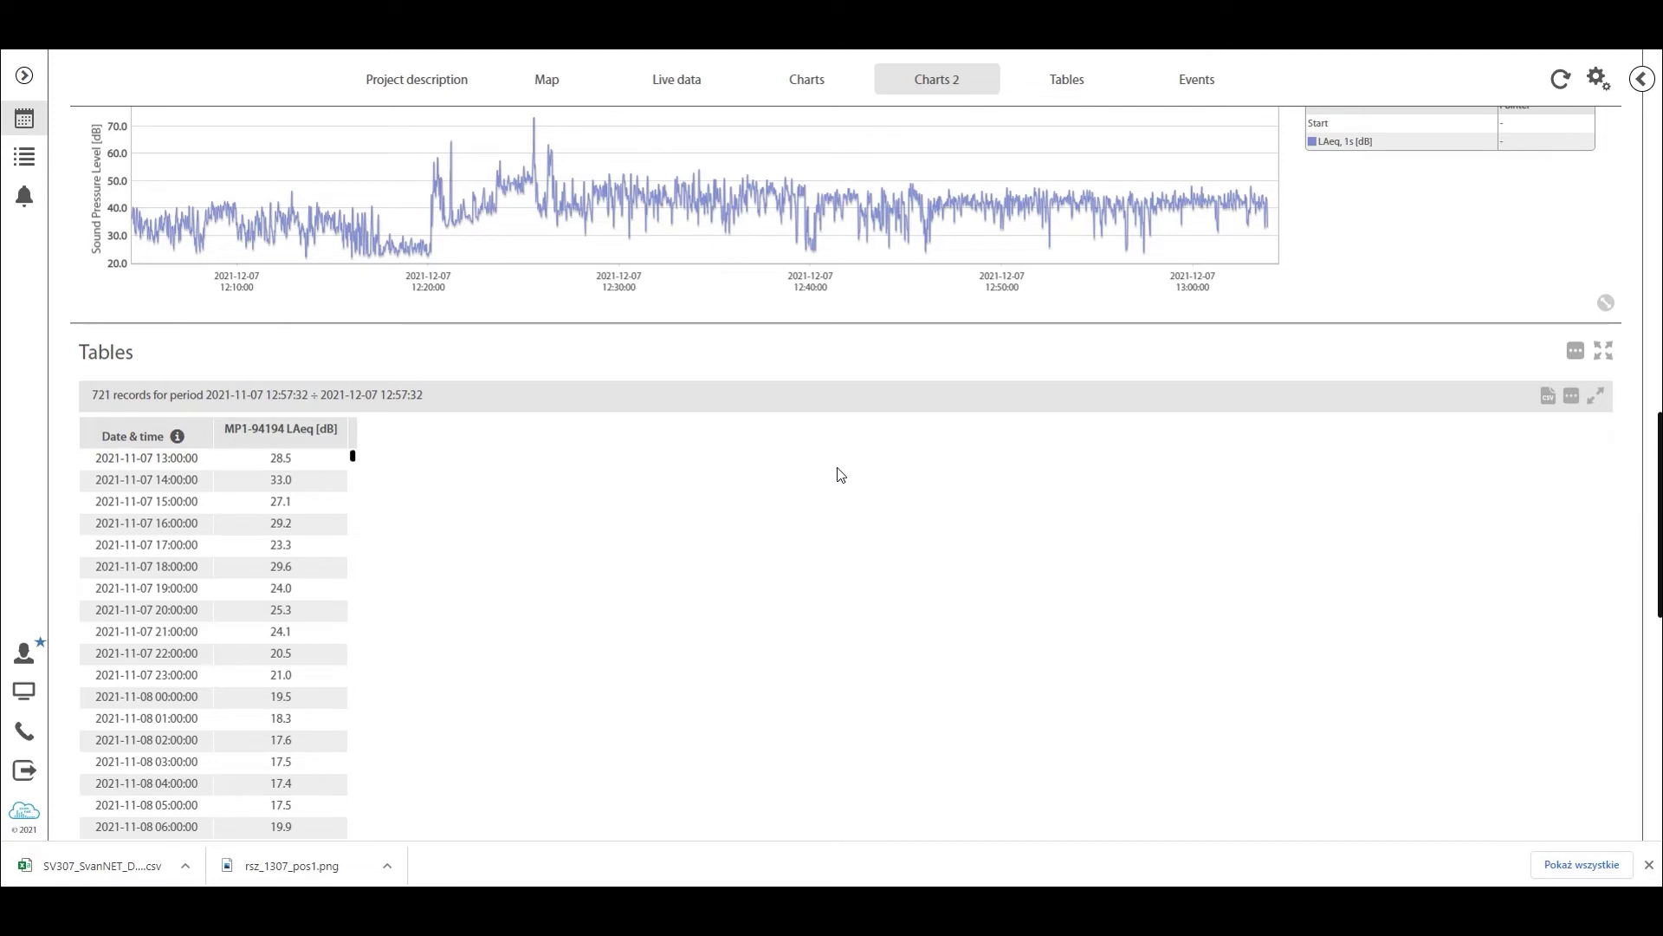
scroll(654, 479, "up", 1)
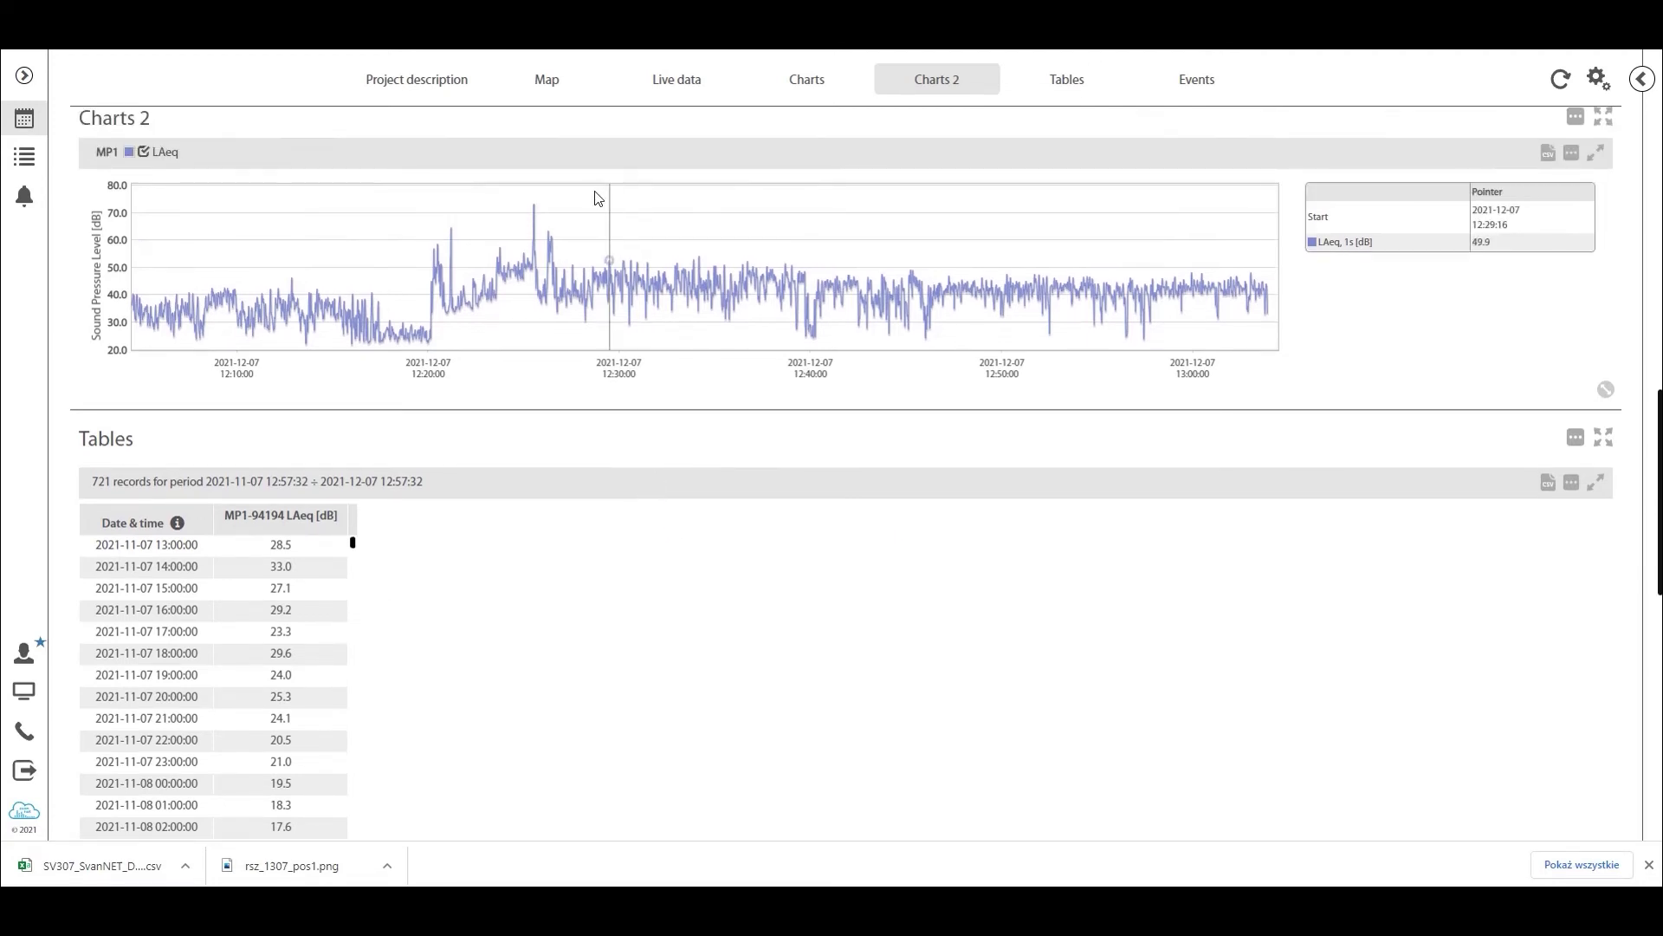
scroll(648, 642, "down", 4)
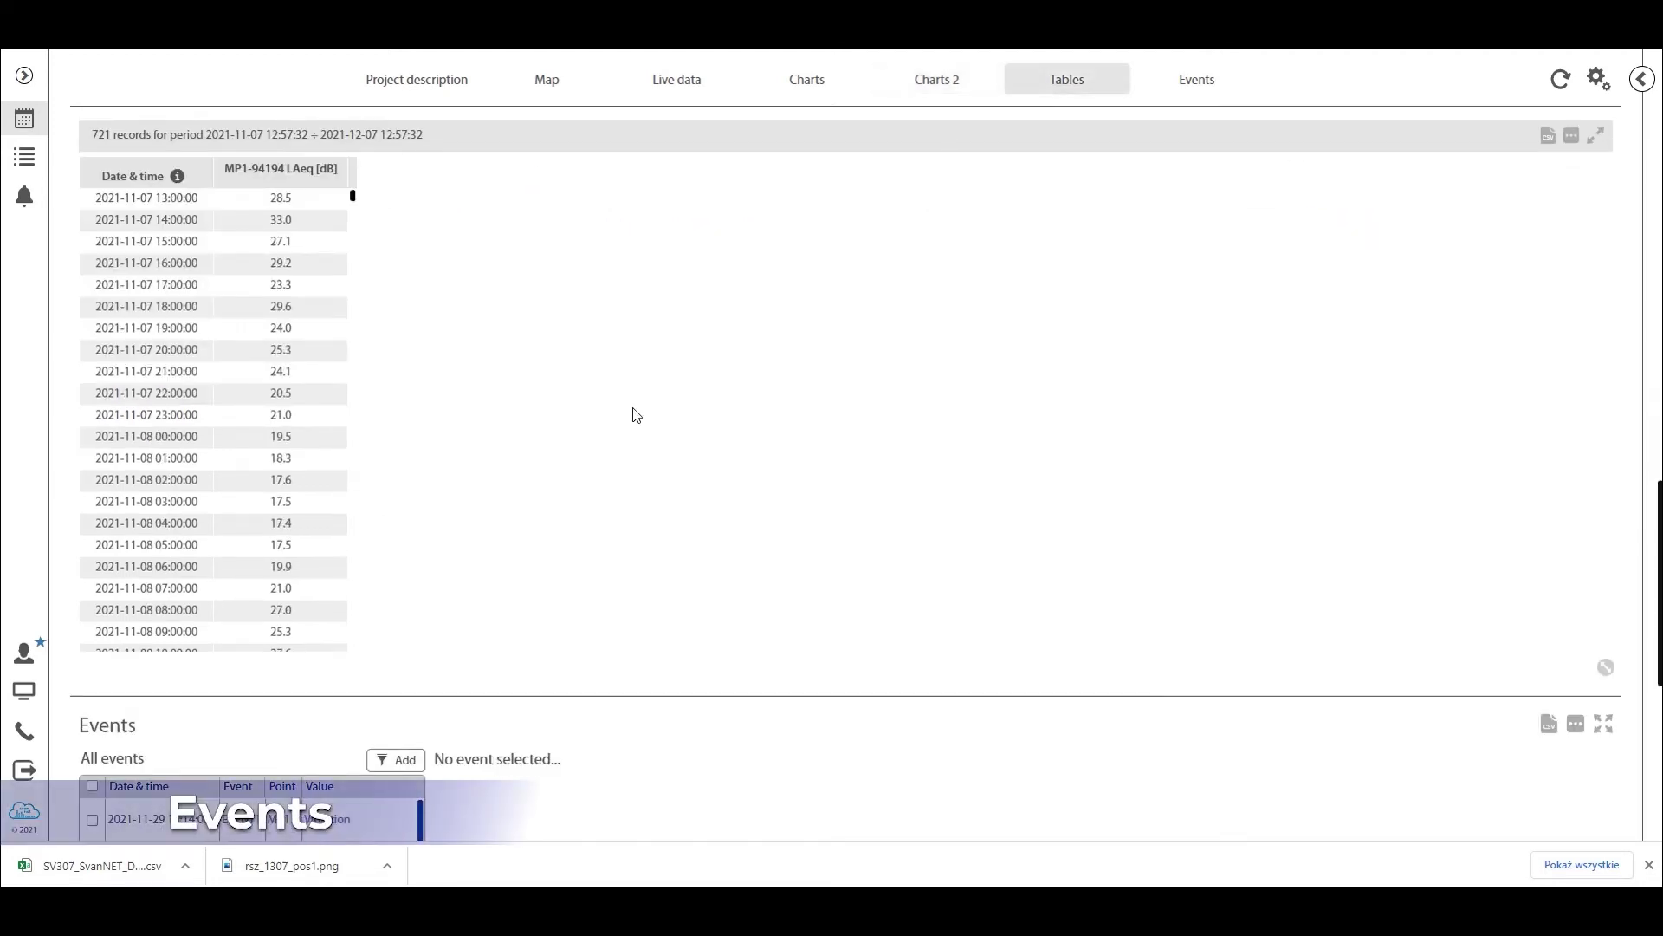
scroll(633, 437, "down", 3)
scroll(633, 445, "down", 2)
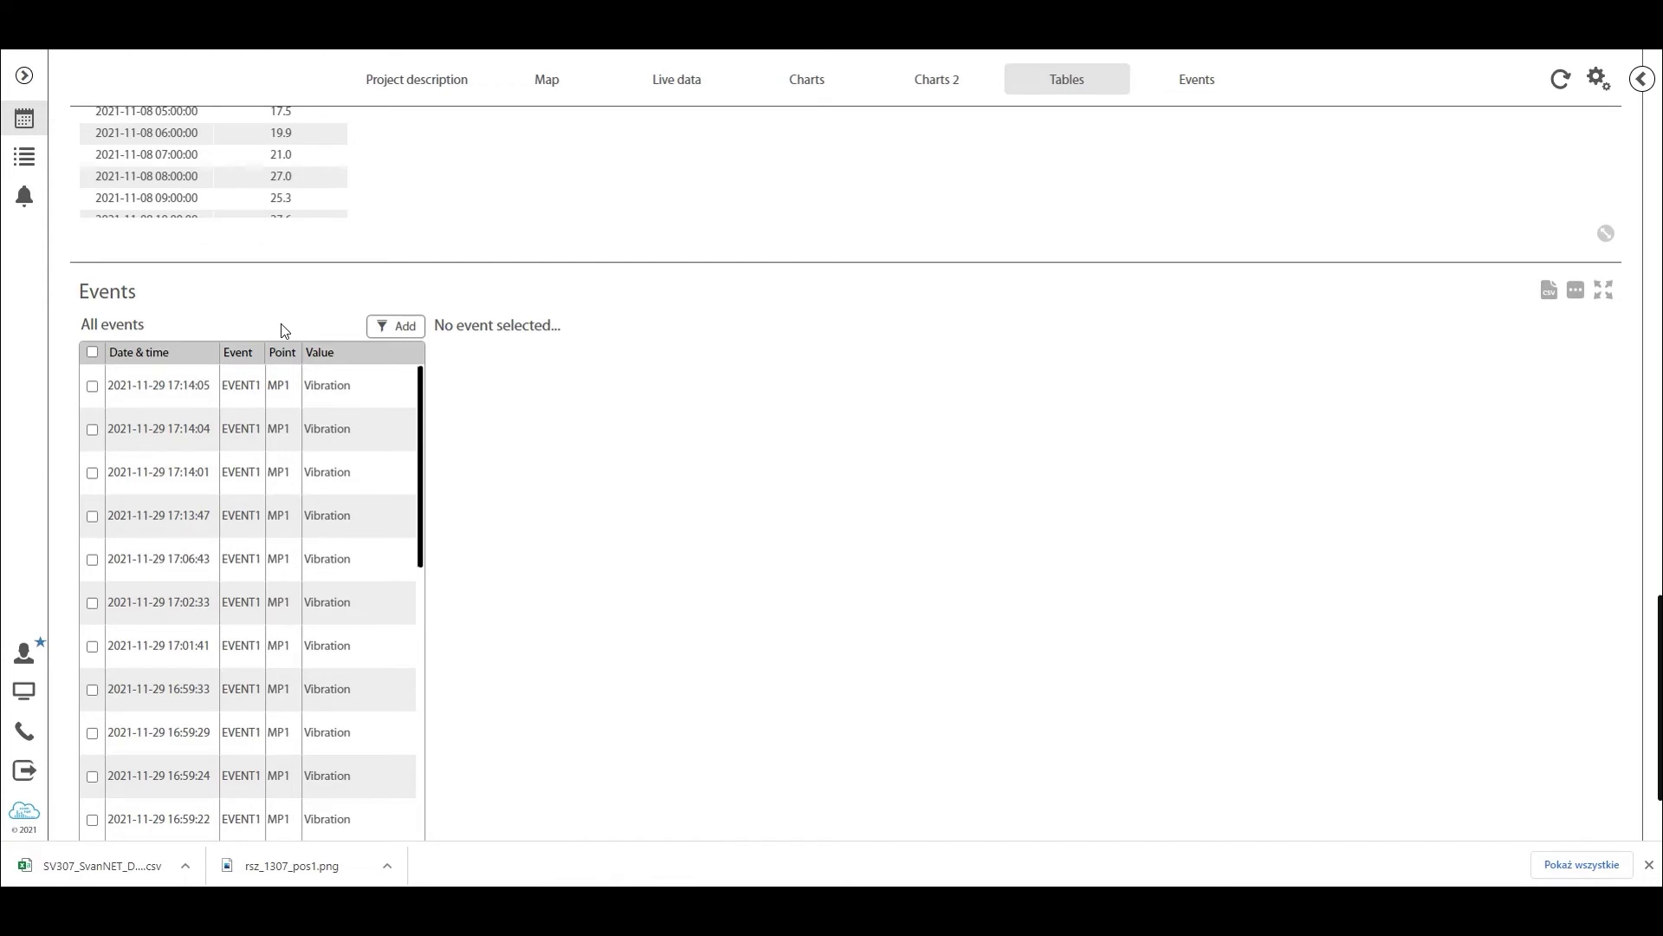
scroll(489, 296, "down", 1)
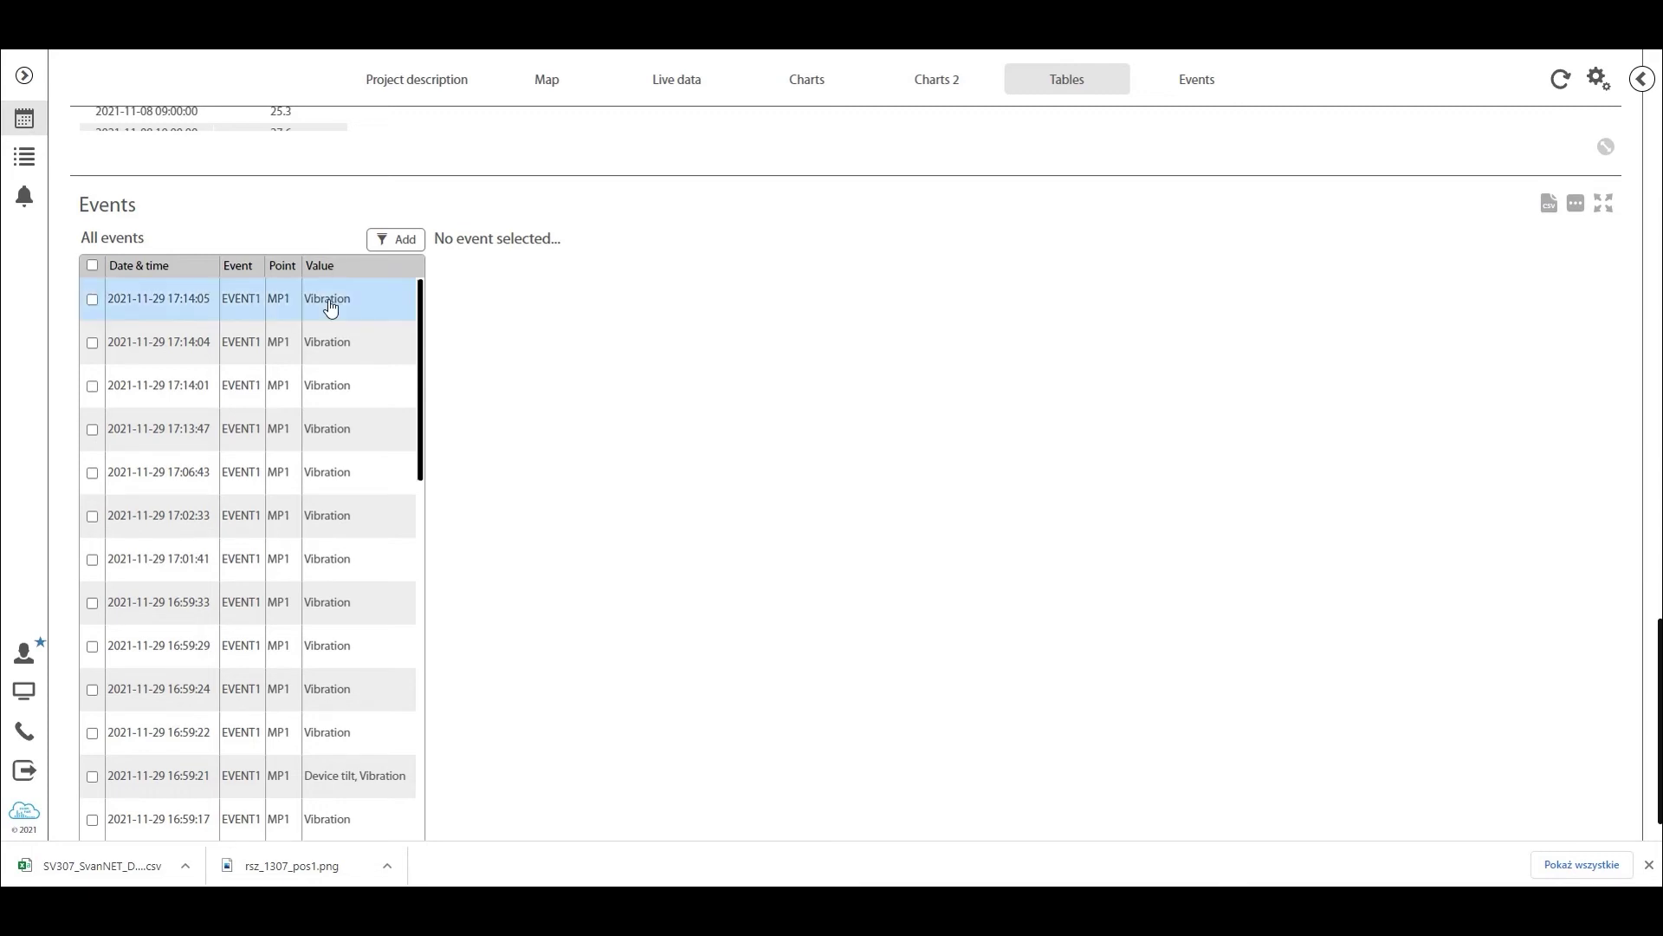
scroll(350, 685, "down", 1)
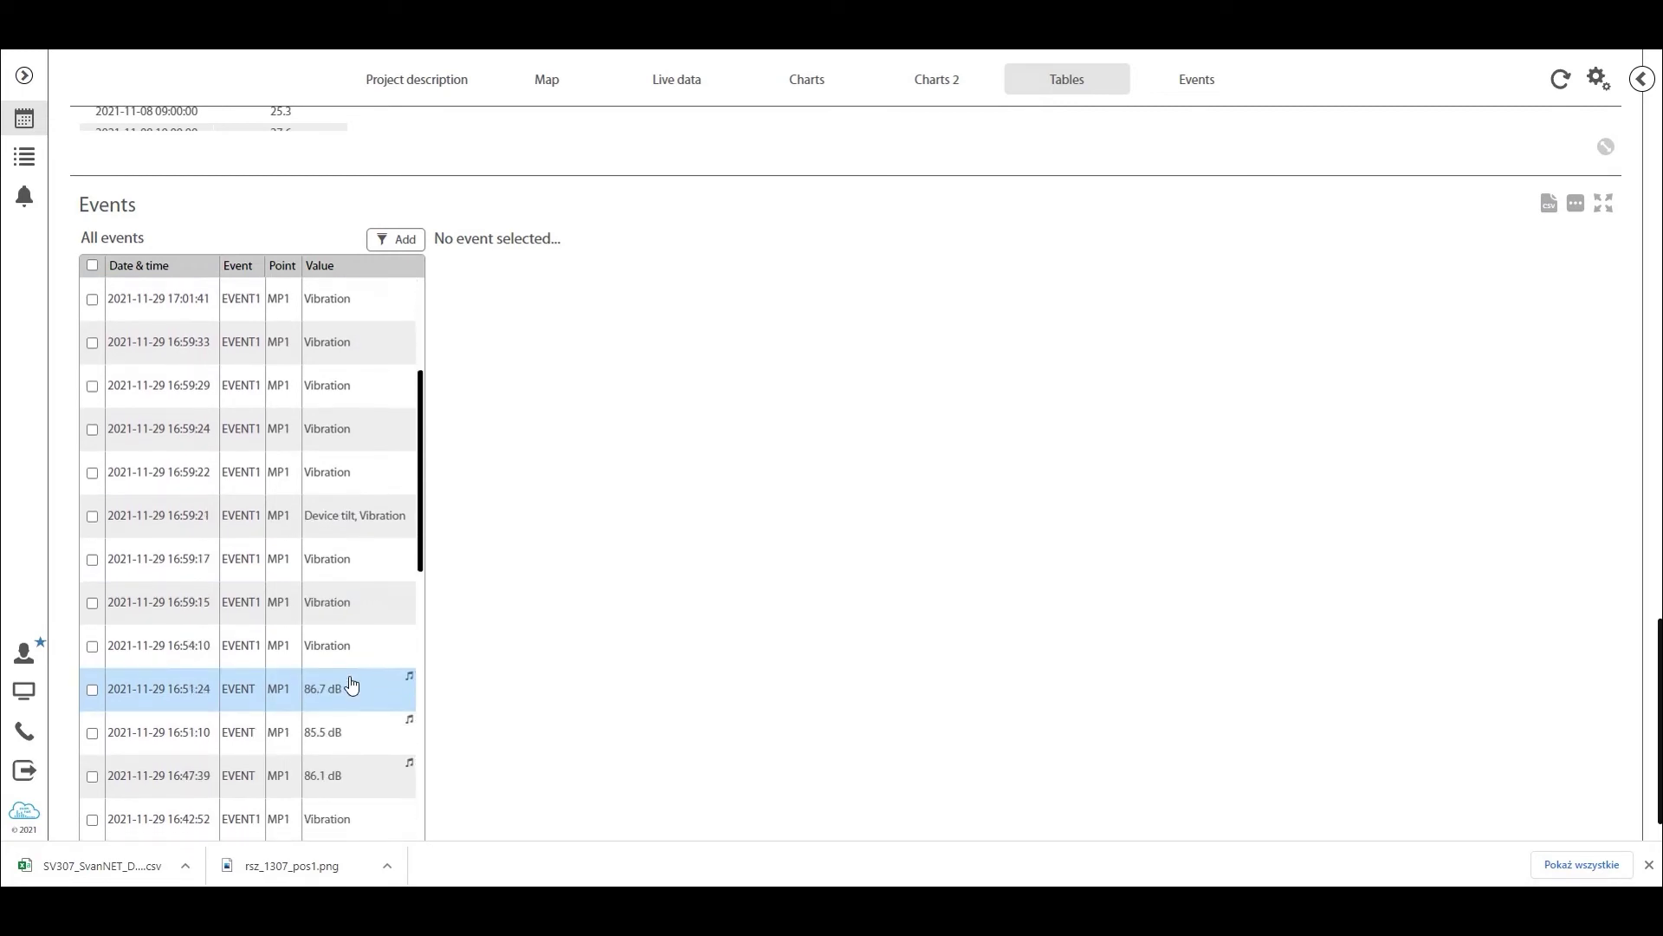
scroll(351, 685, "down", 2)
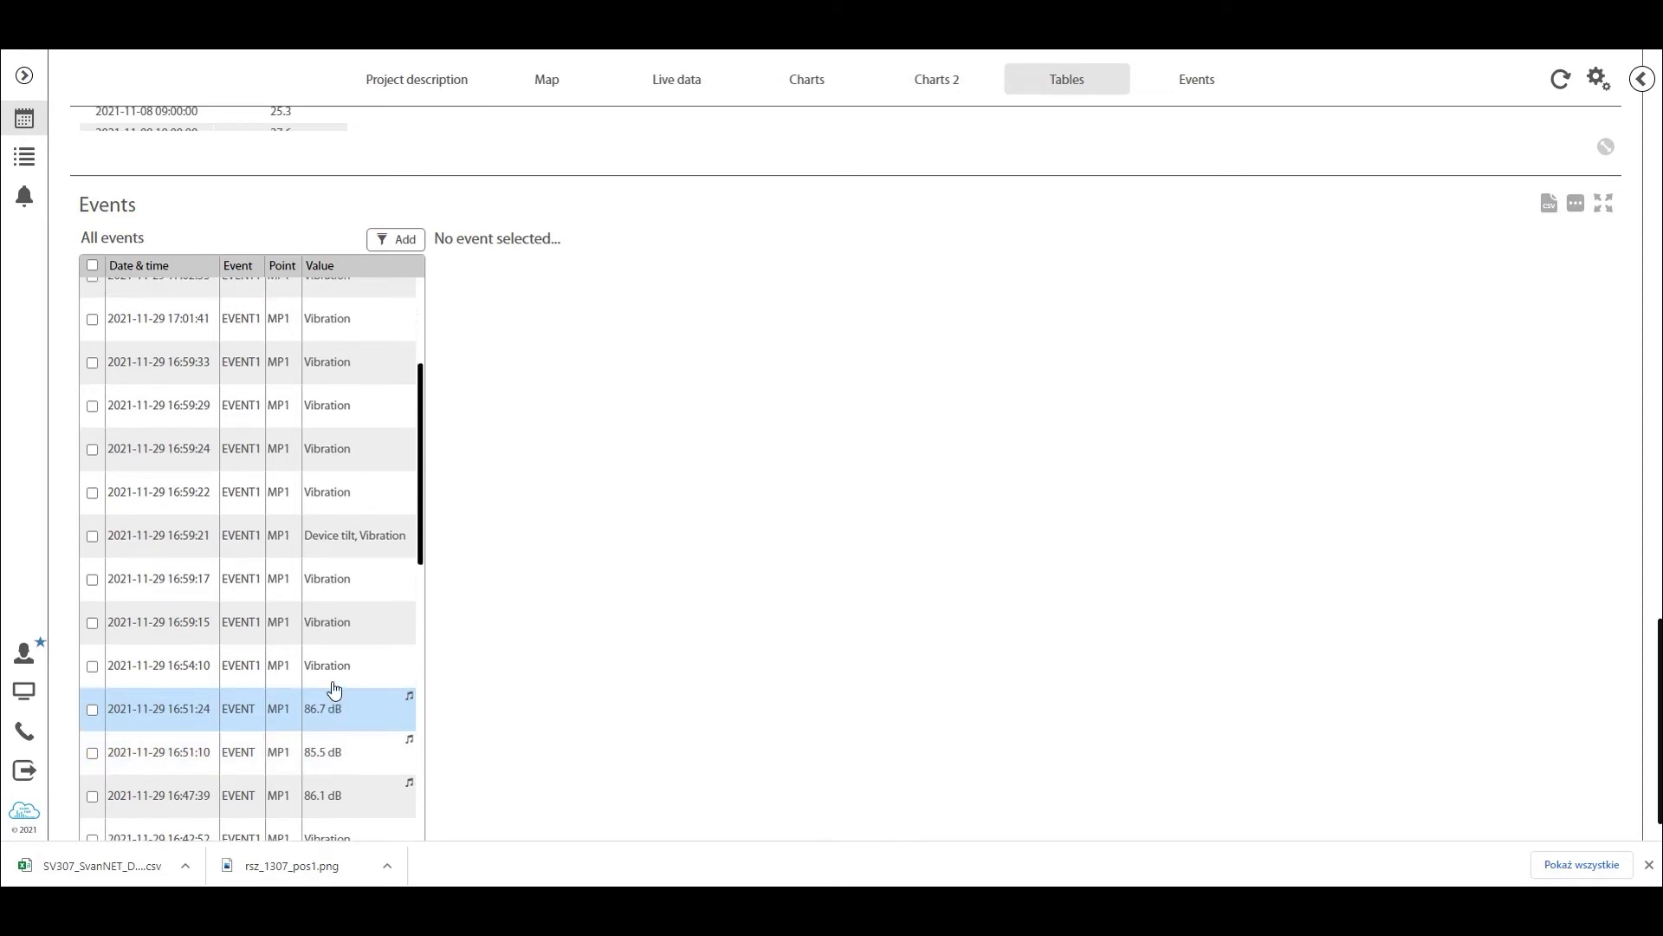
scroll(343, 554, "up", 3)
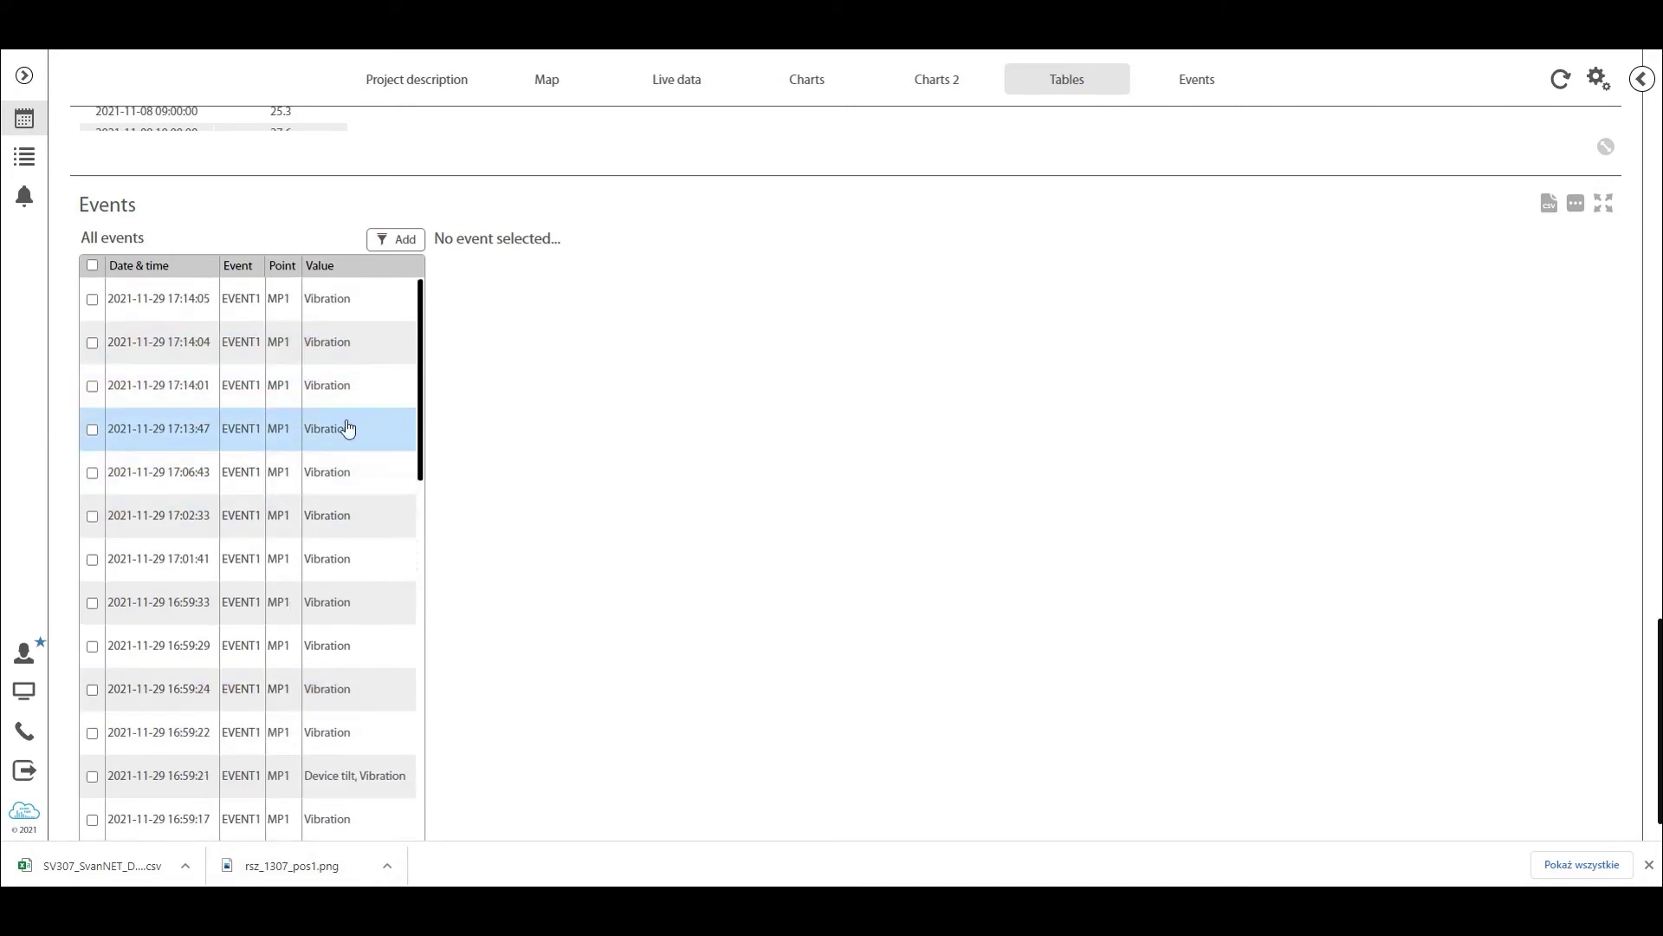
Show details for the device tilt and 86.7, 85.5, 86.1 dB events, then add a sound pressure level filter
scroll(252, 433, "down", 3)
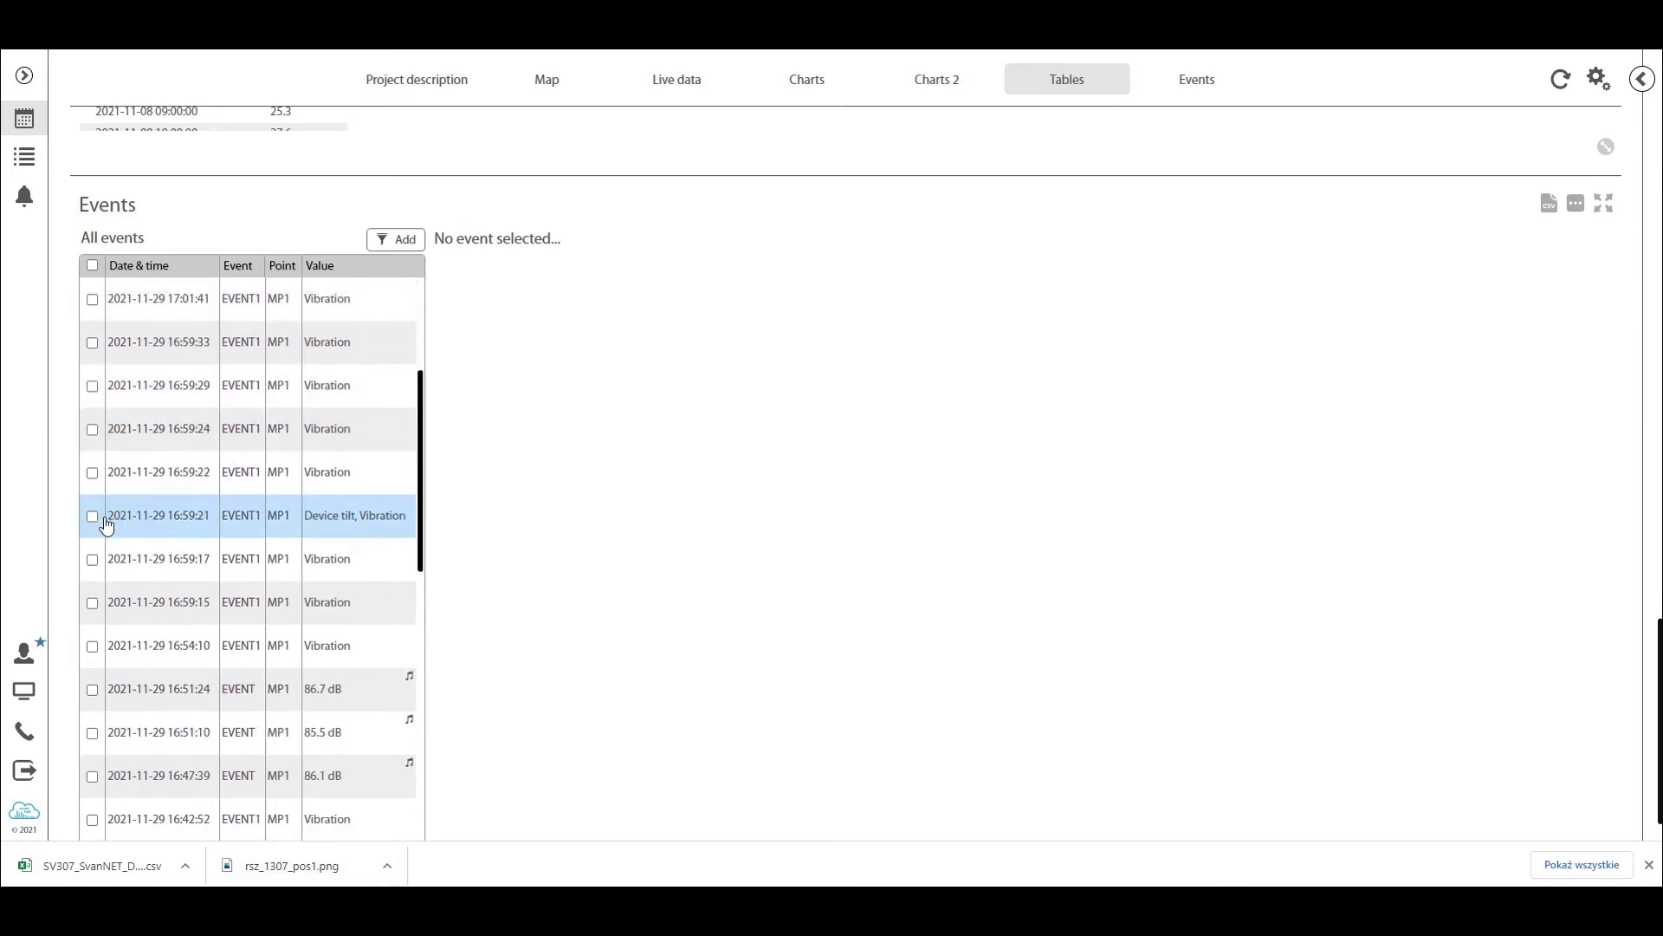
left_click(92, 517)
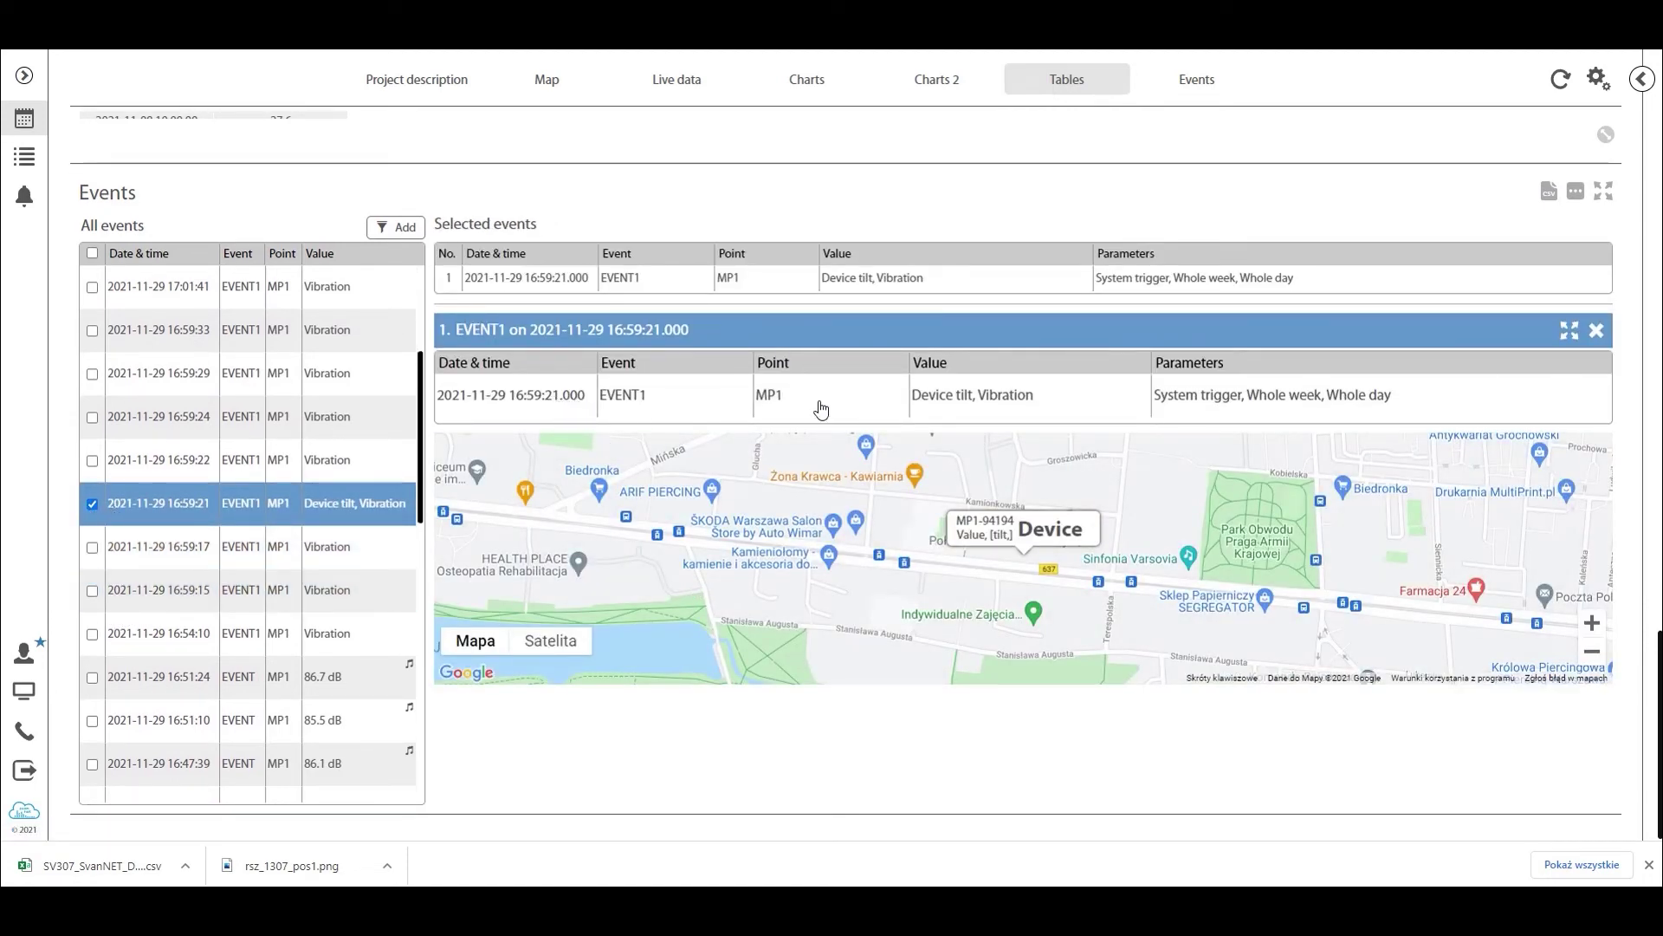
scroll(149, 599, "down", 1)
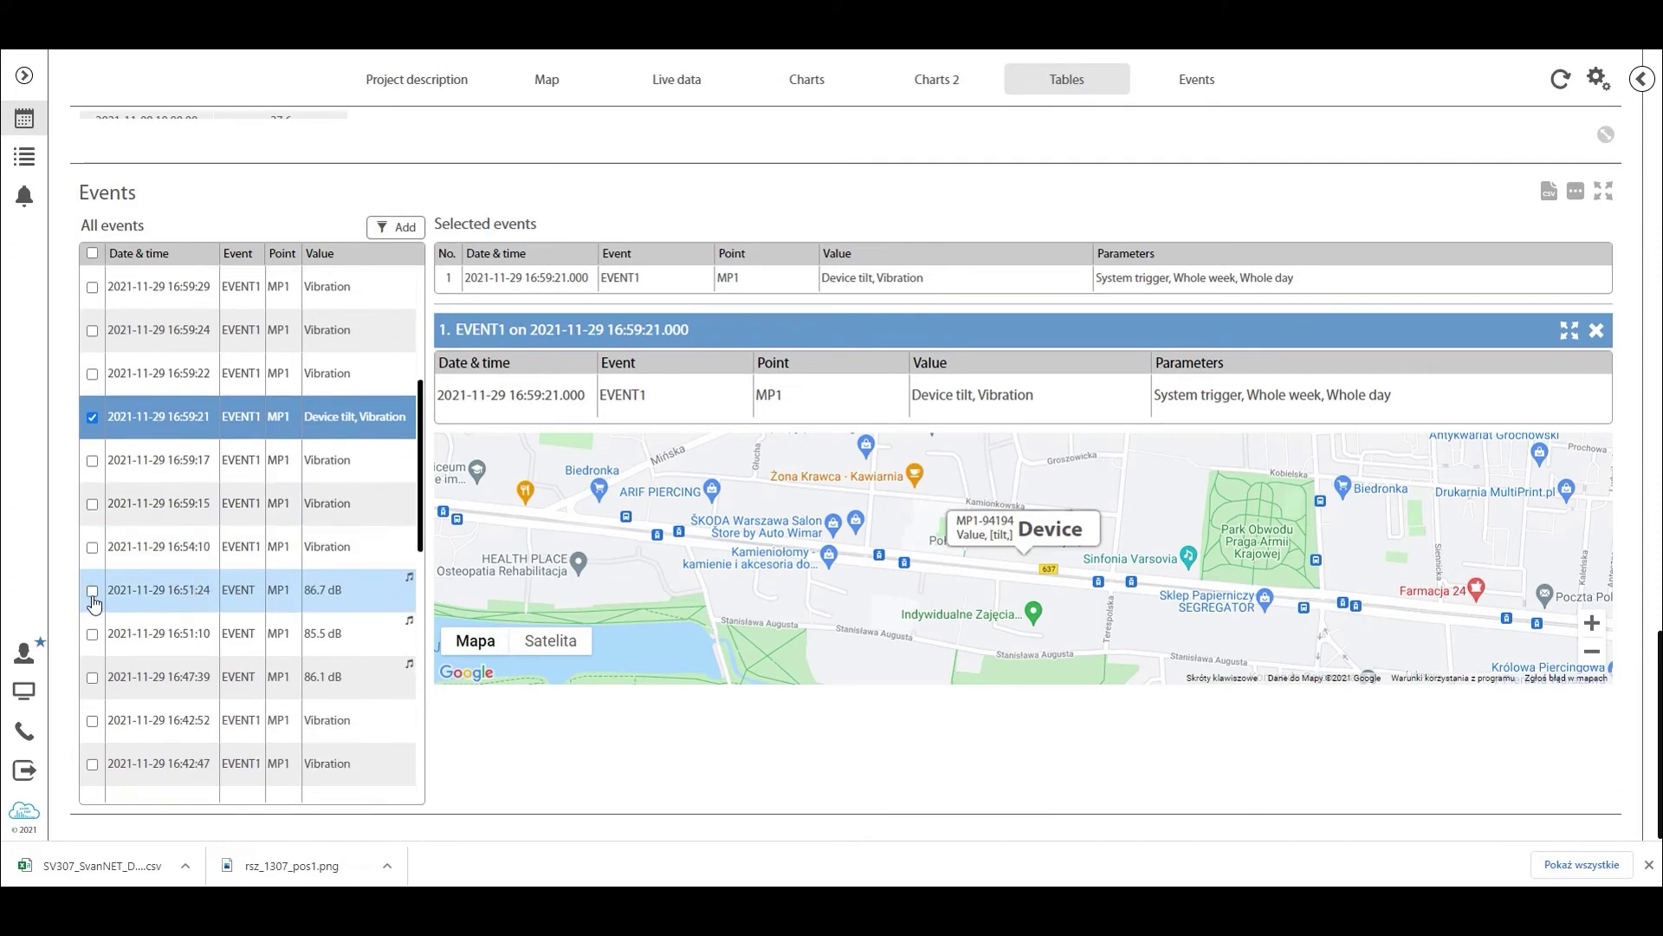
left_click(93, 591)
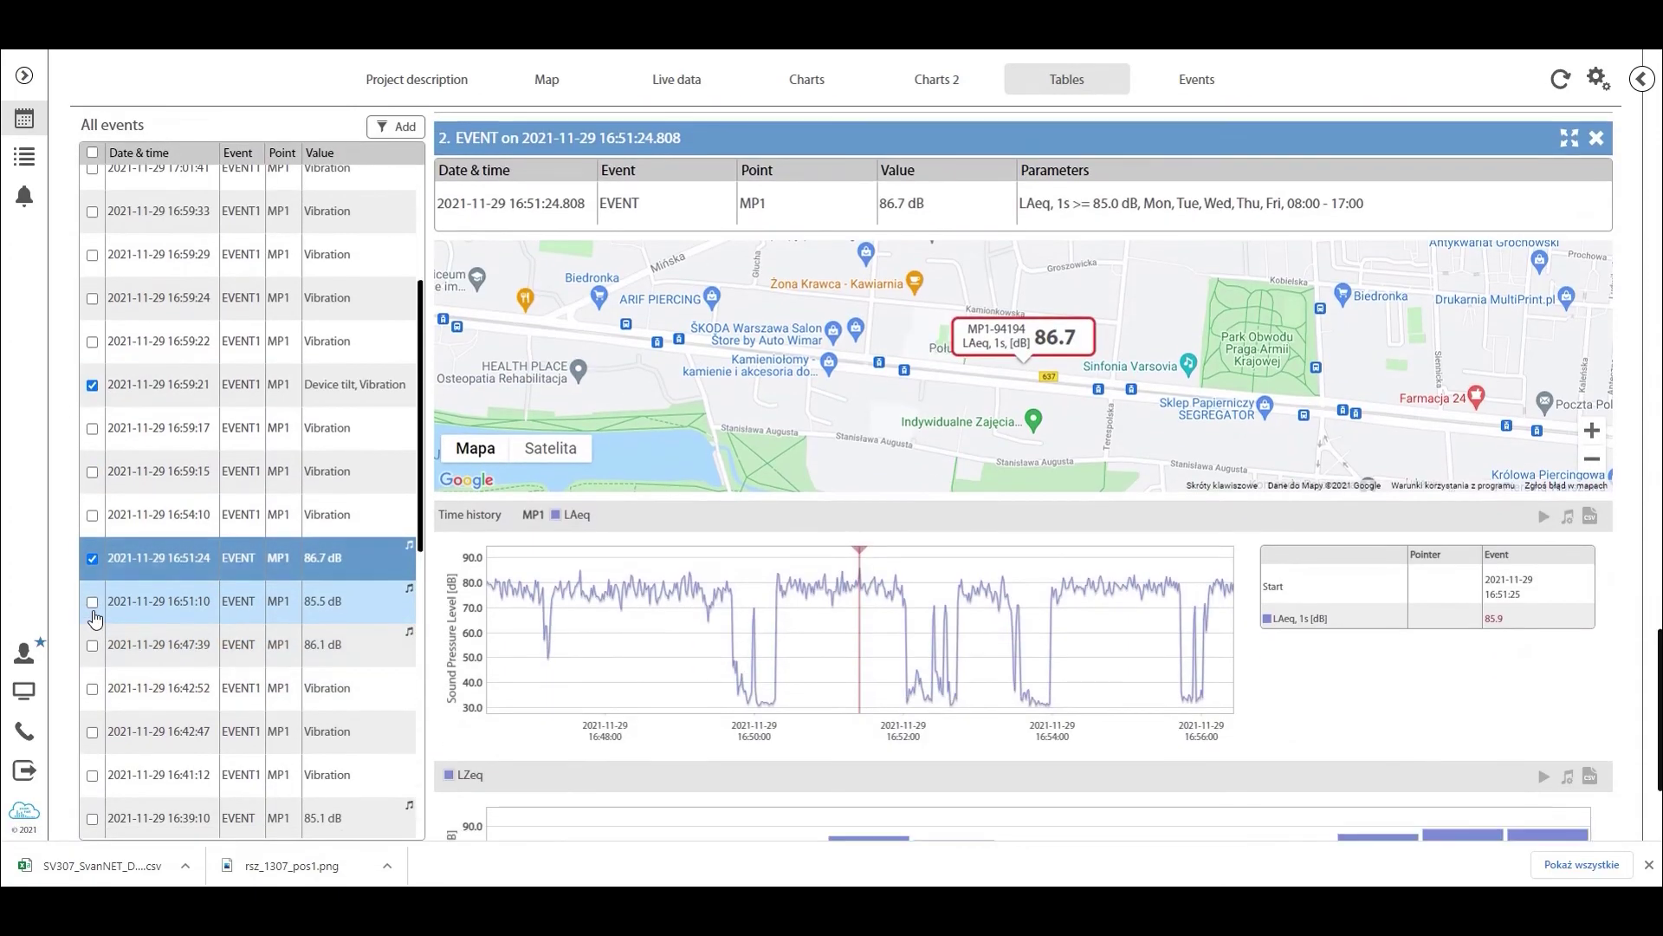
left_click(93, 602)
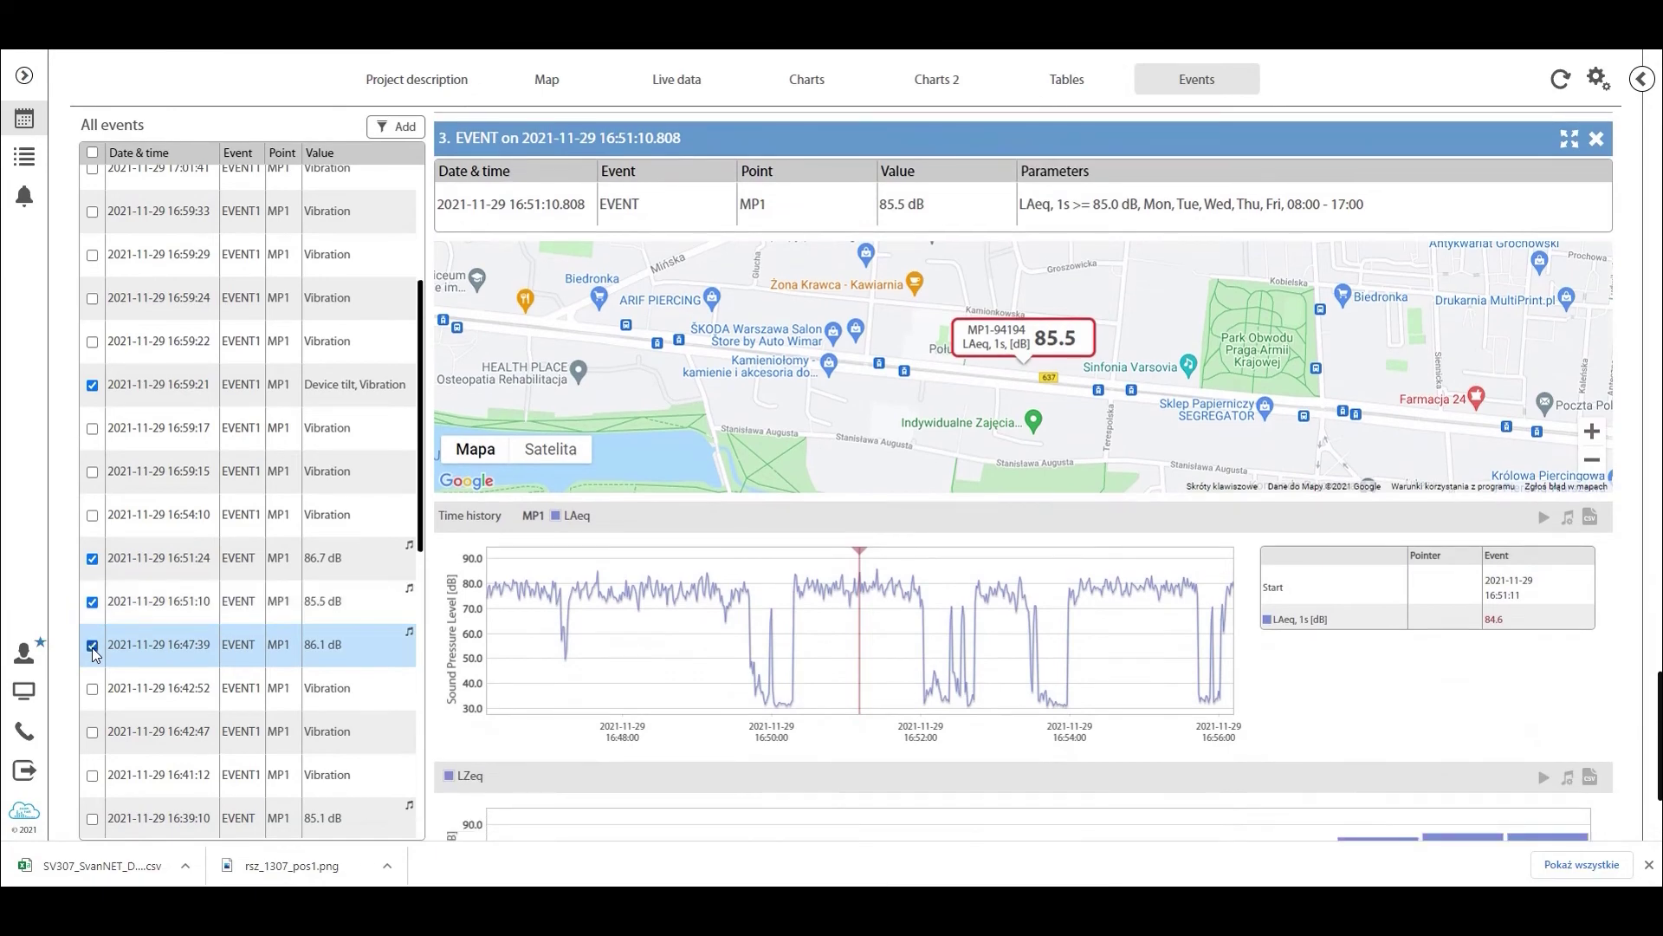
left_click(94, 648)
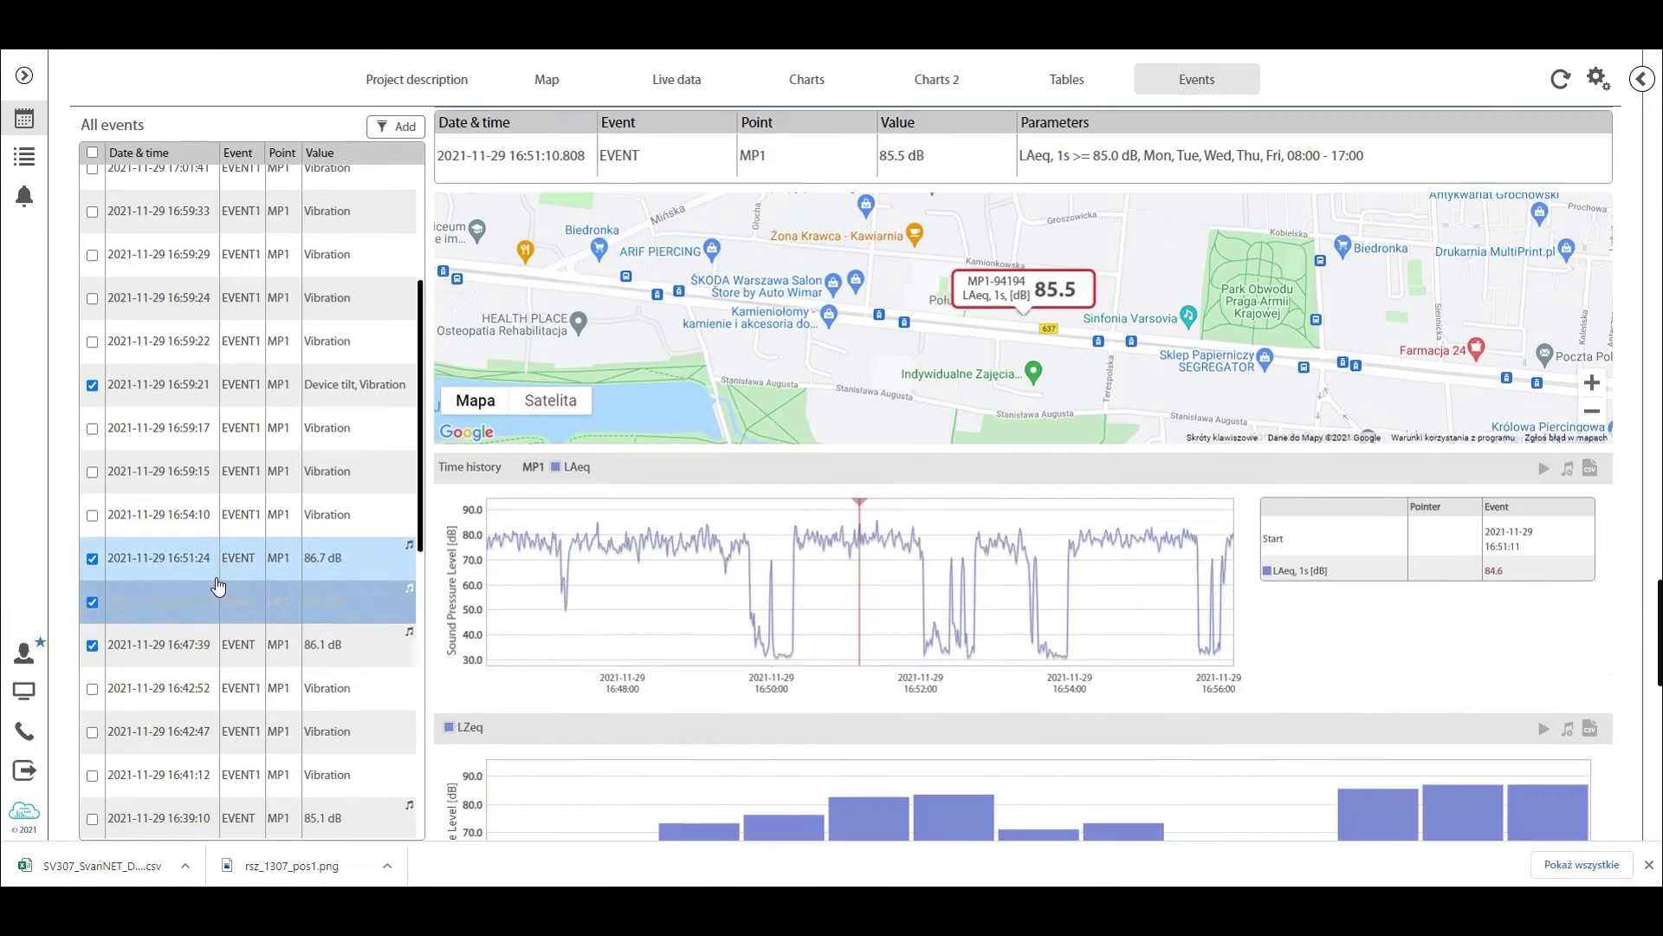
left_click(215, 559)
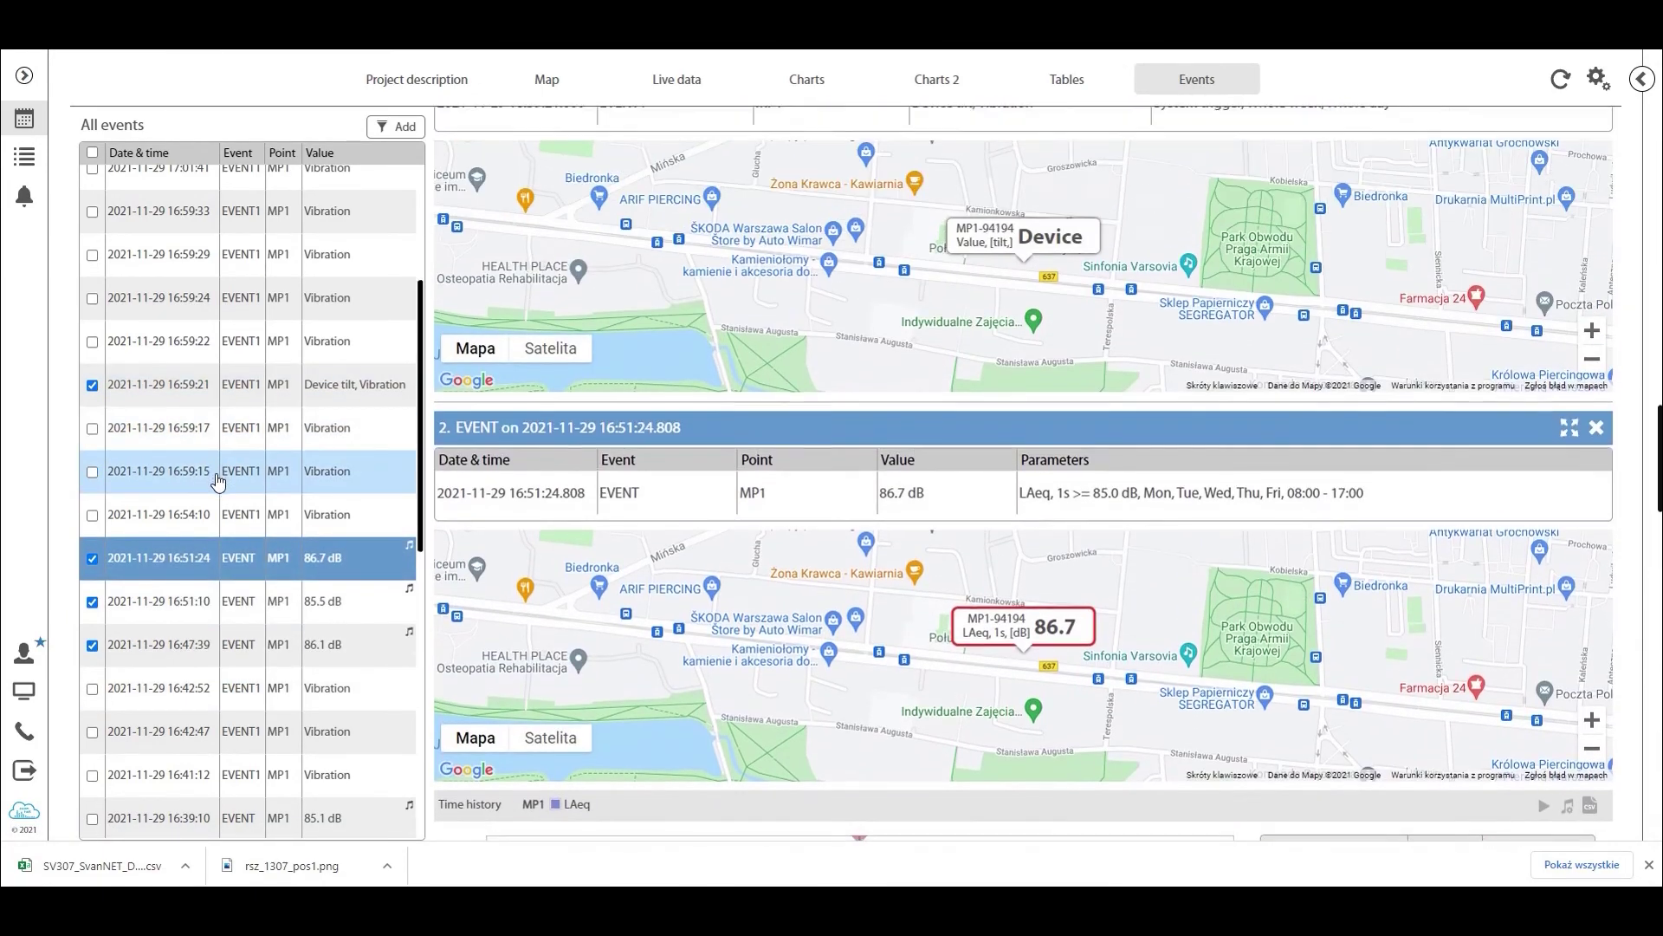
left_click(260, 384)
Briefly filter the events list to a minimum of 87 dB, then clear the filter
left_click(396, 126)
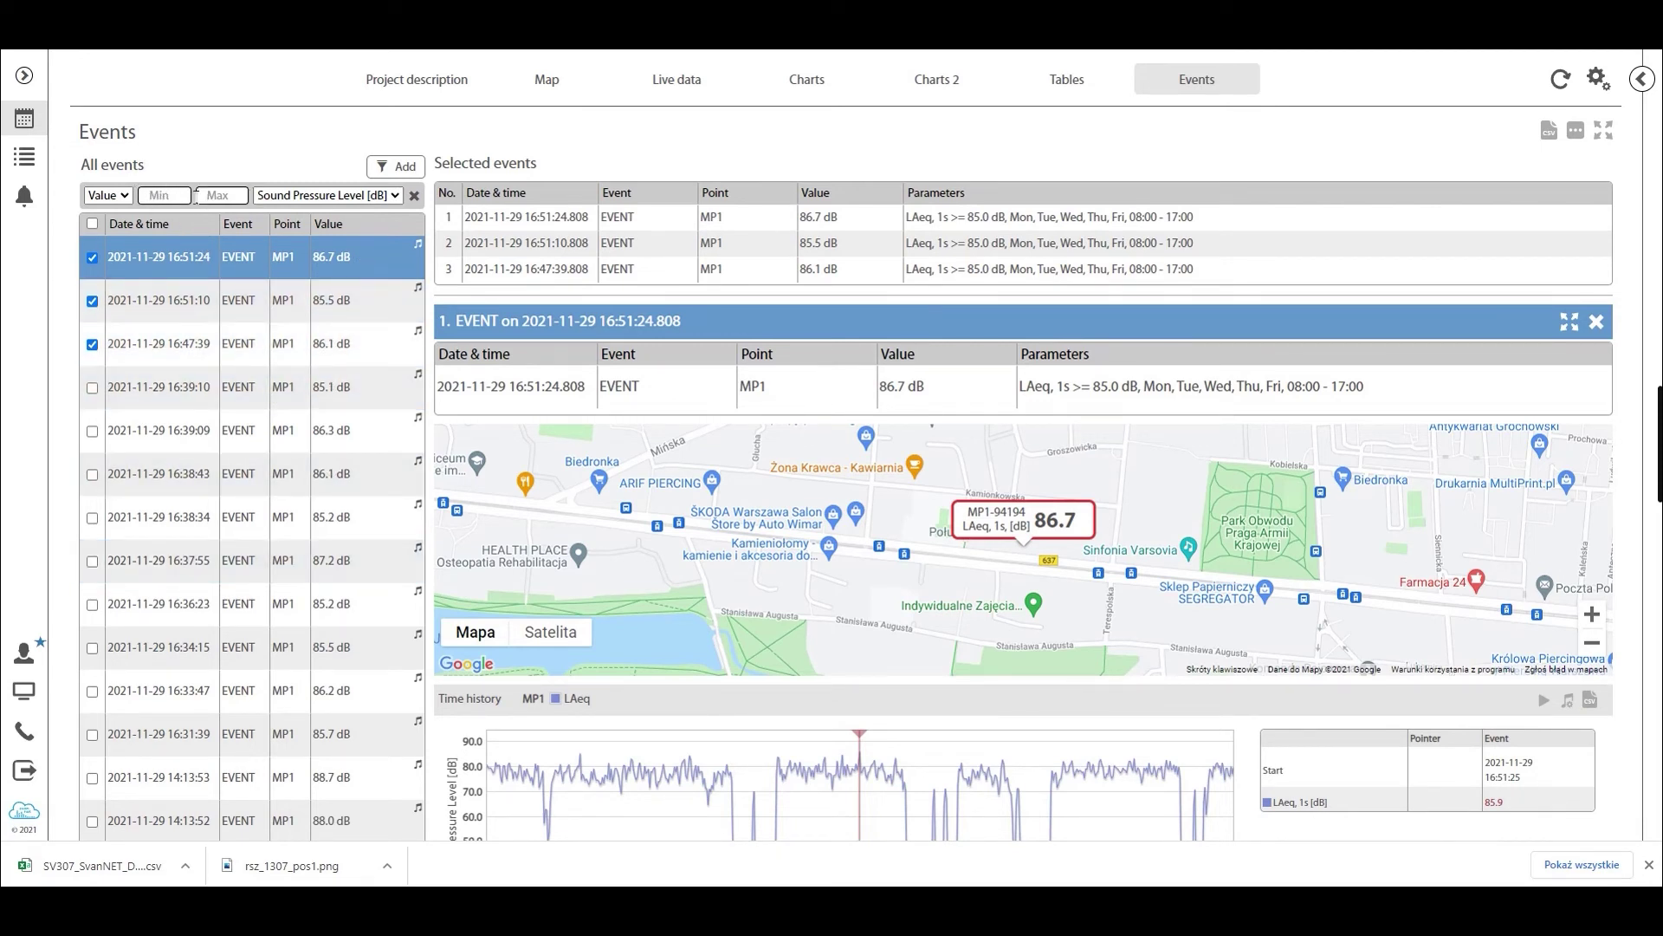
left_click(170, 195)
type("87")
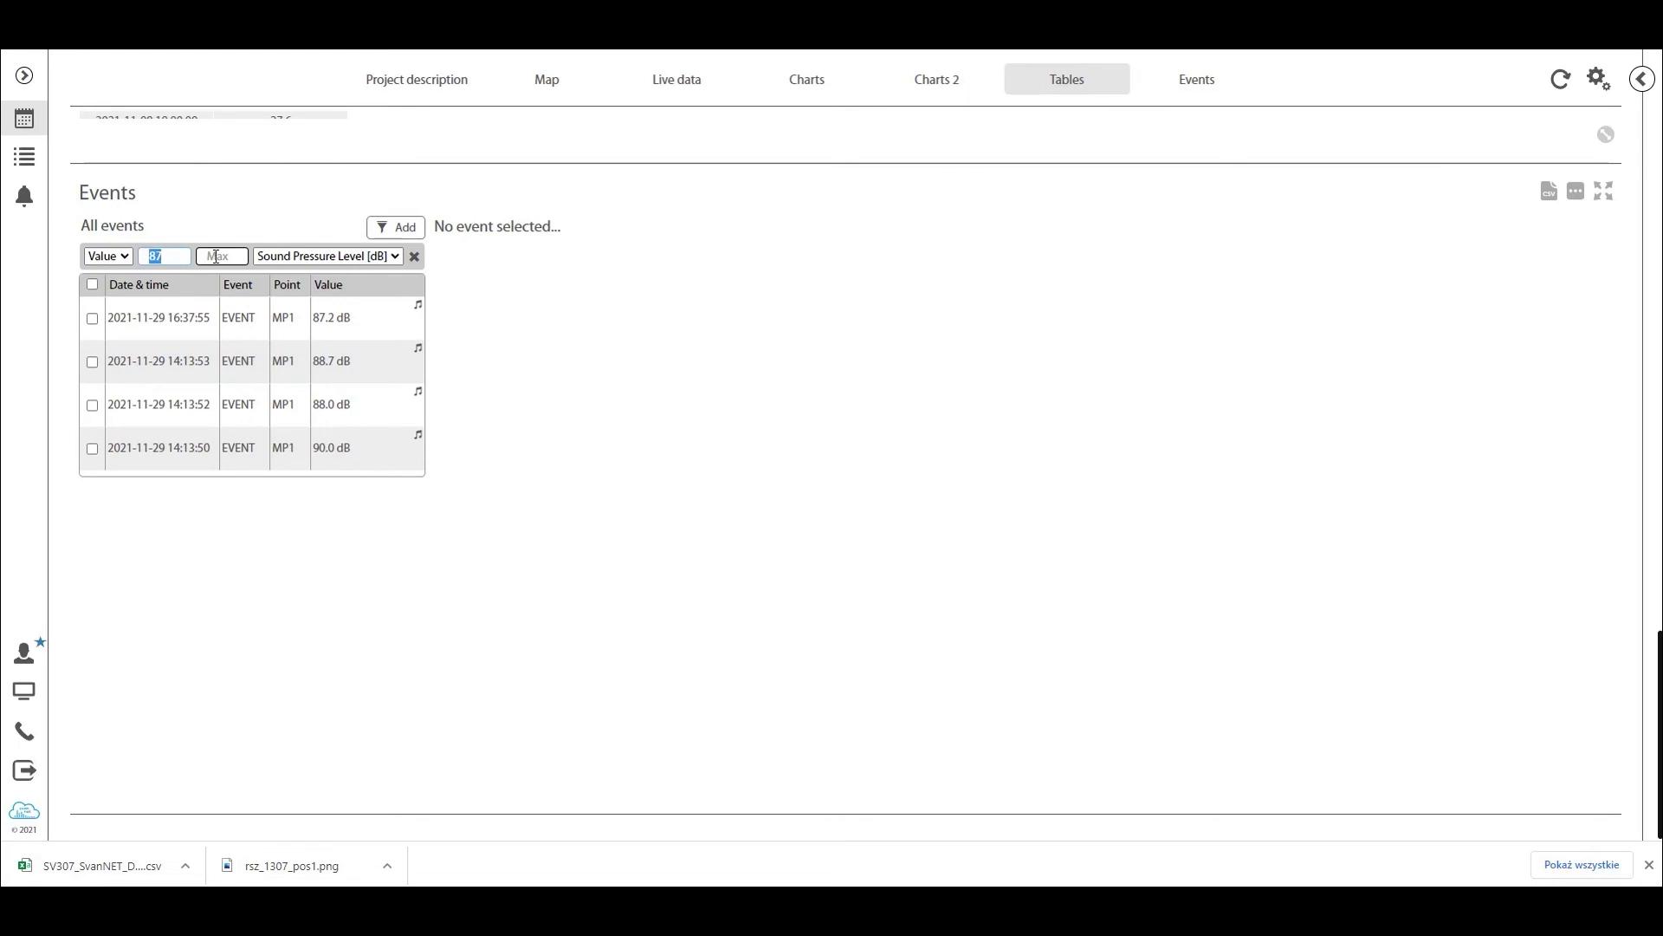
key("BackSpace")
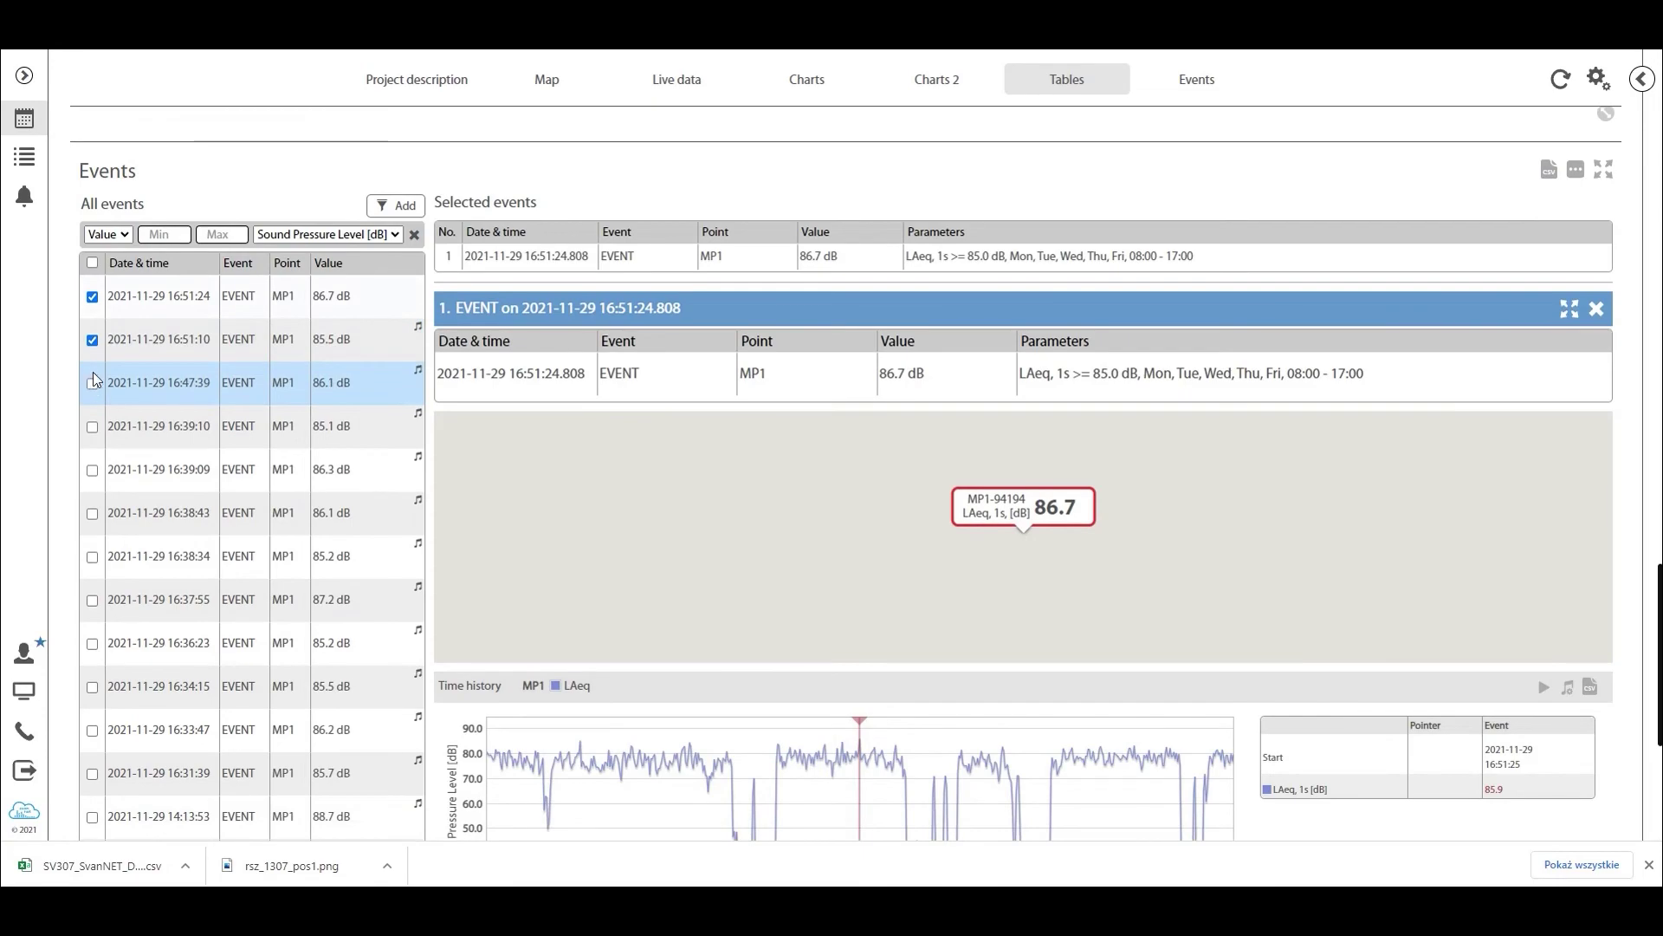
Select the 16:51:10, 16:47:39 and 16:39:10 events to show their details
left_click(92, 361)
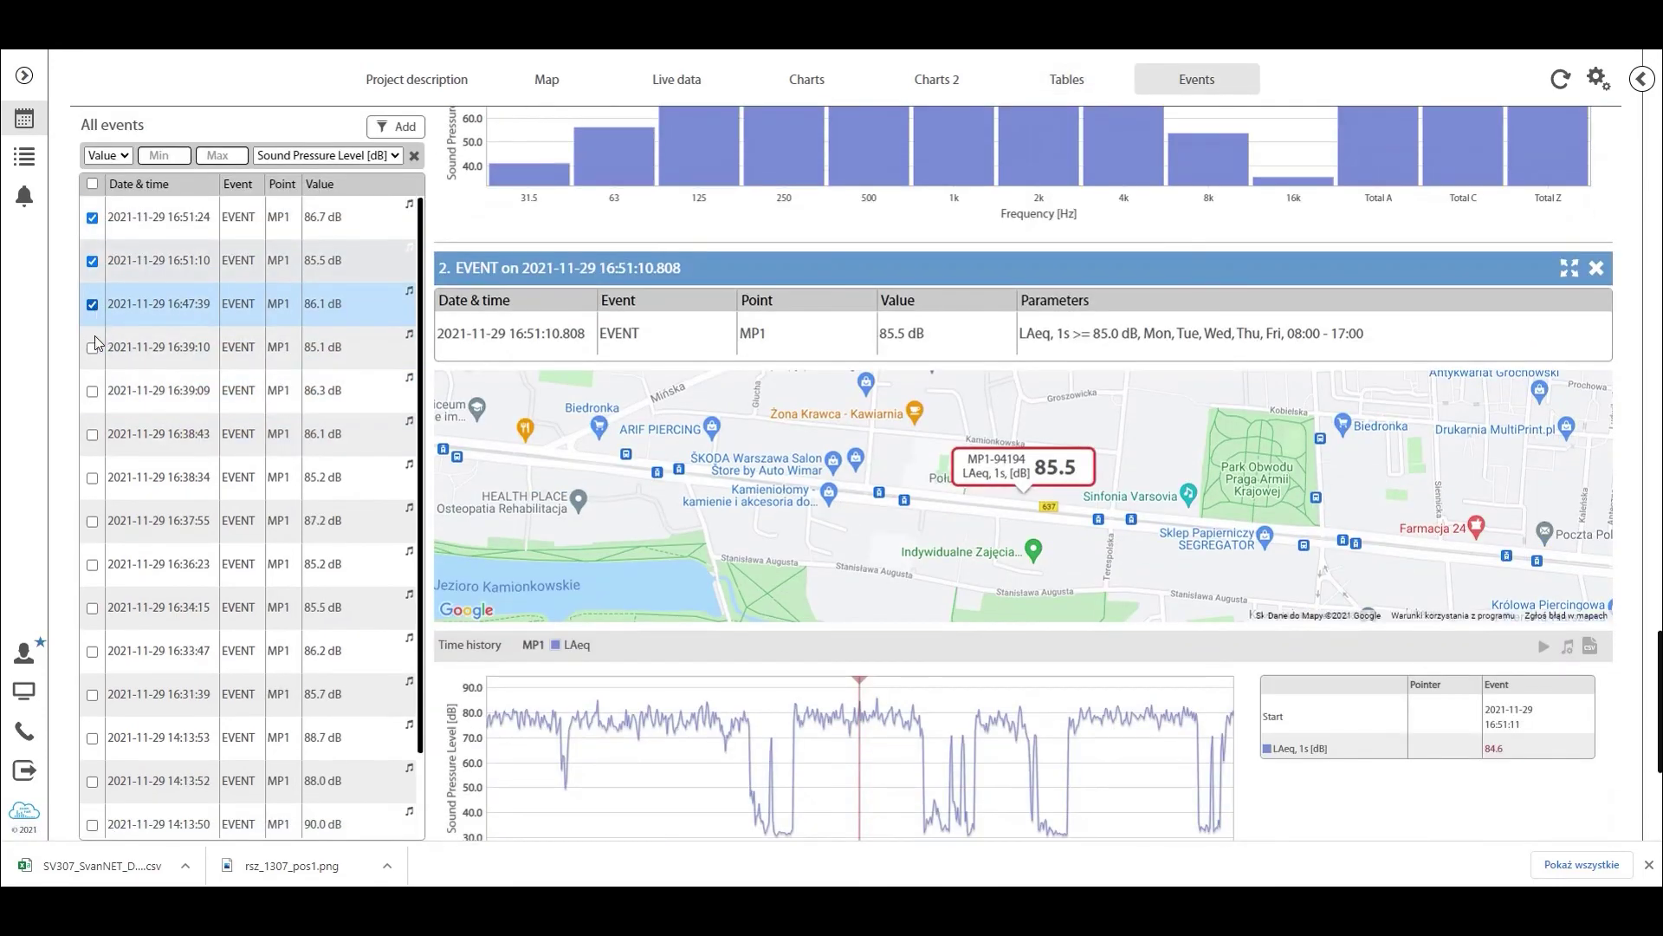
left_click(93, 305)
left_click(93, 350)
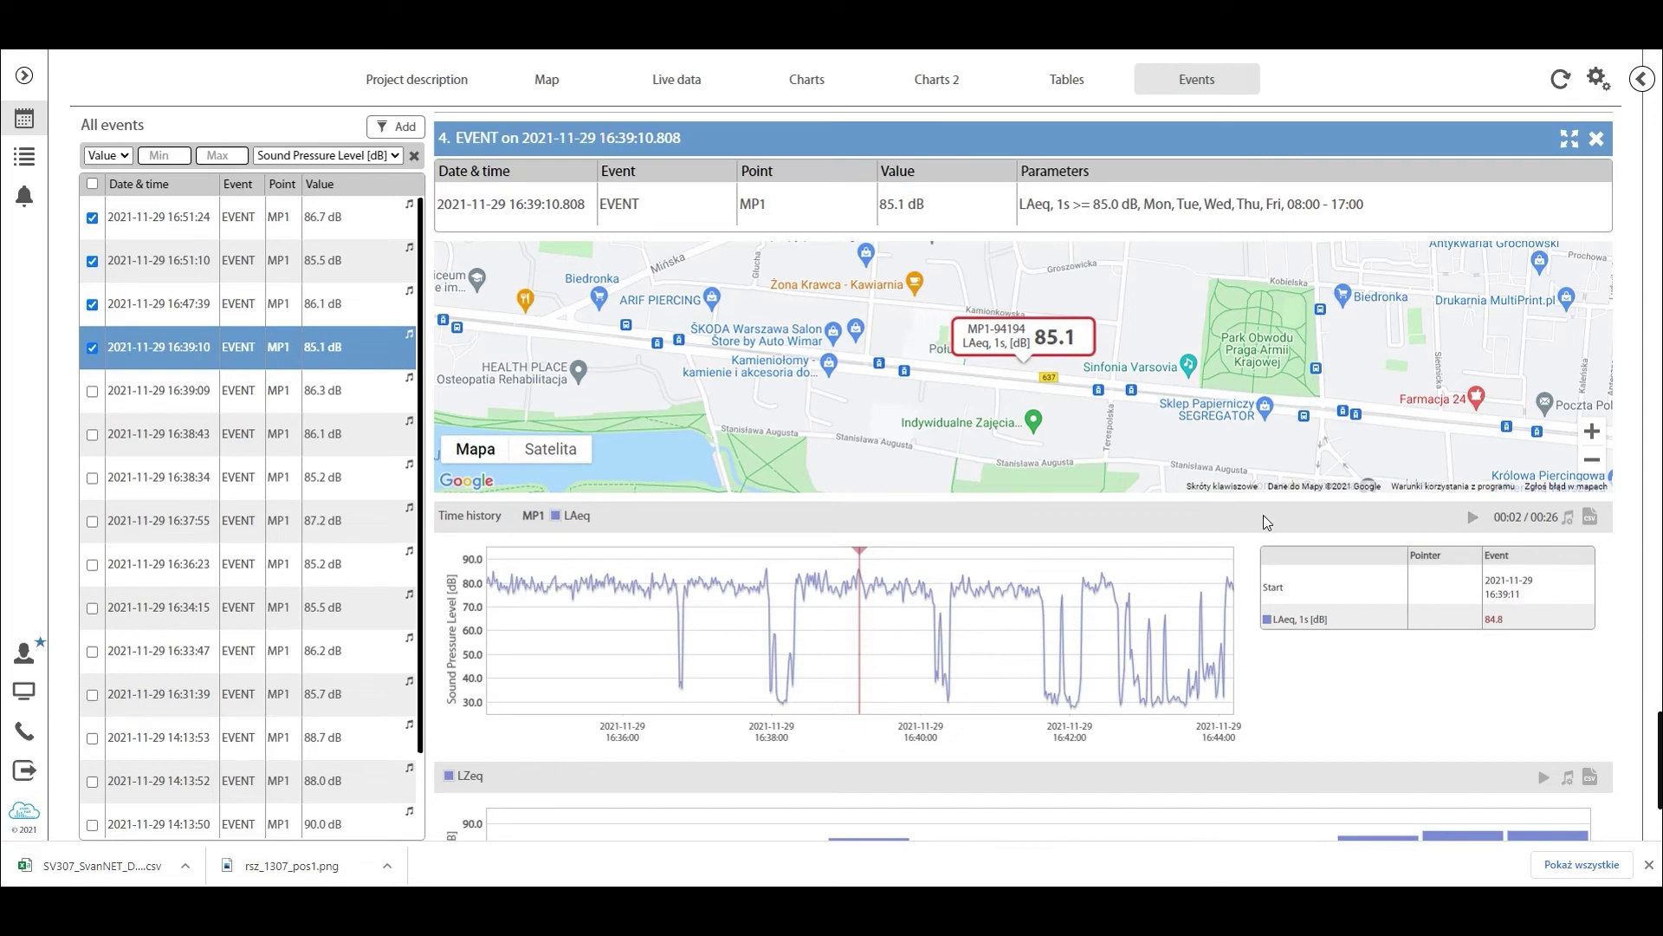
Generate a PDF report from the side panel and open the downloaded report_1638878861.pdf
scroll(1265, 519, "down", 3)
scroll(1386, 549, "up", 6)
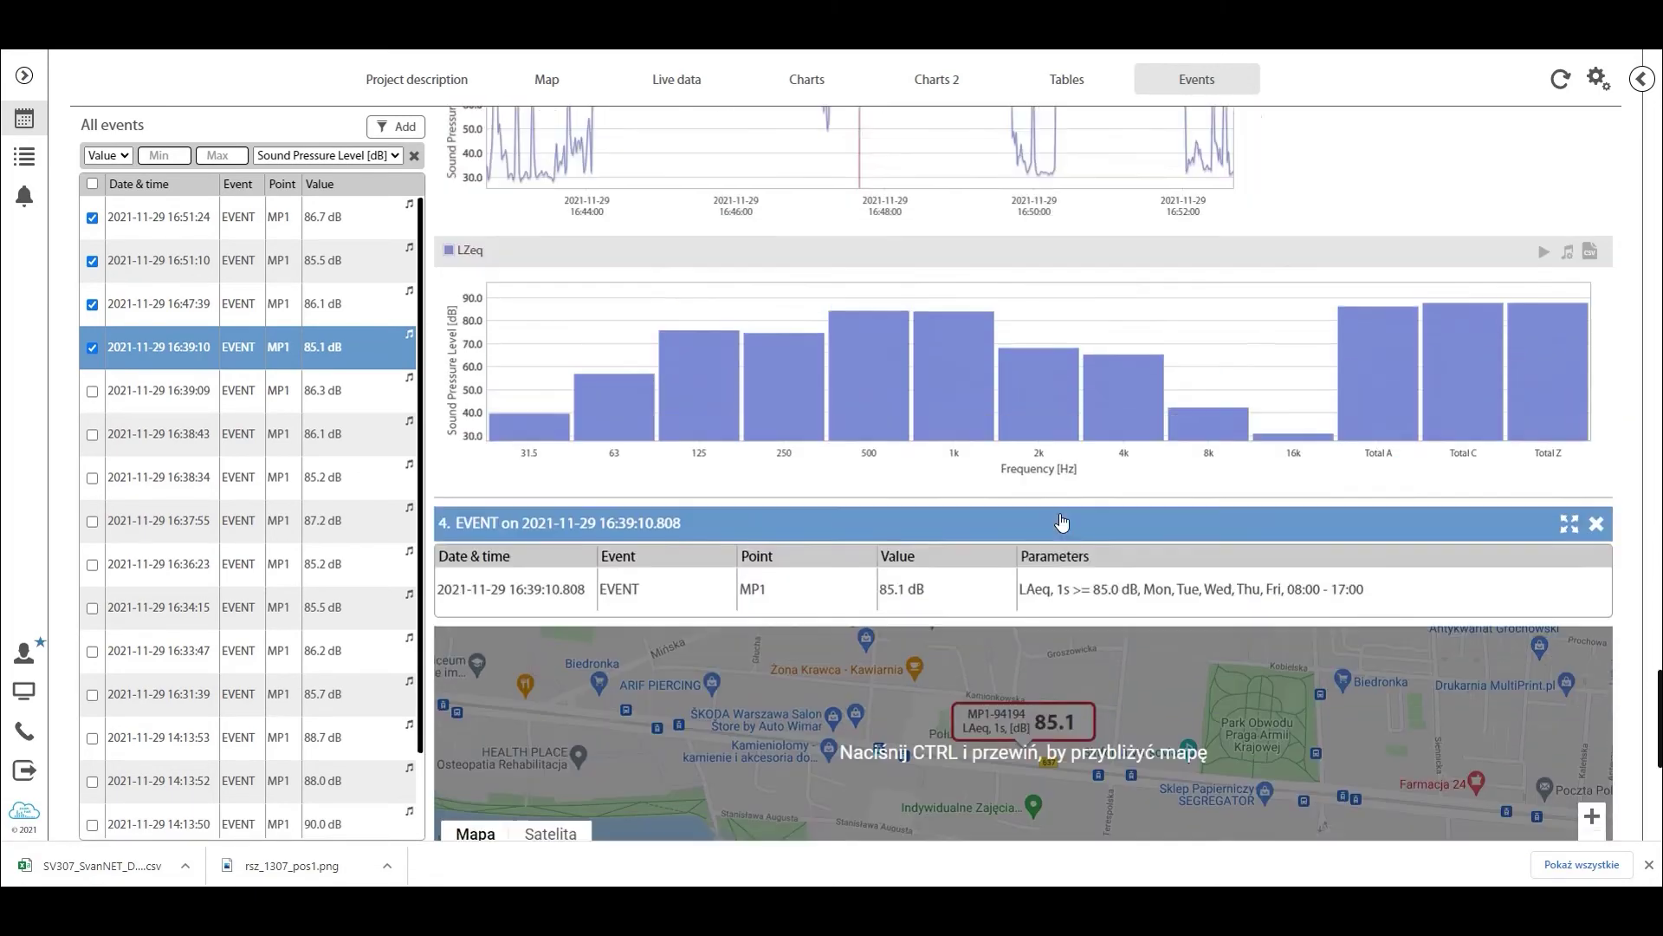
scroll(1329, 542, "up", 20)
scroll(1109, 506, "up", 20)
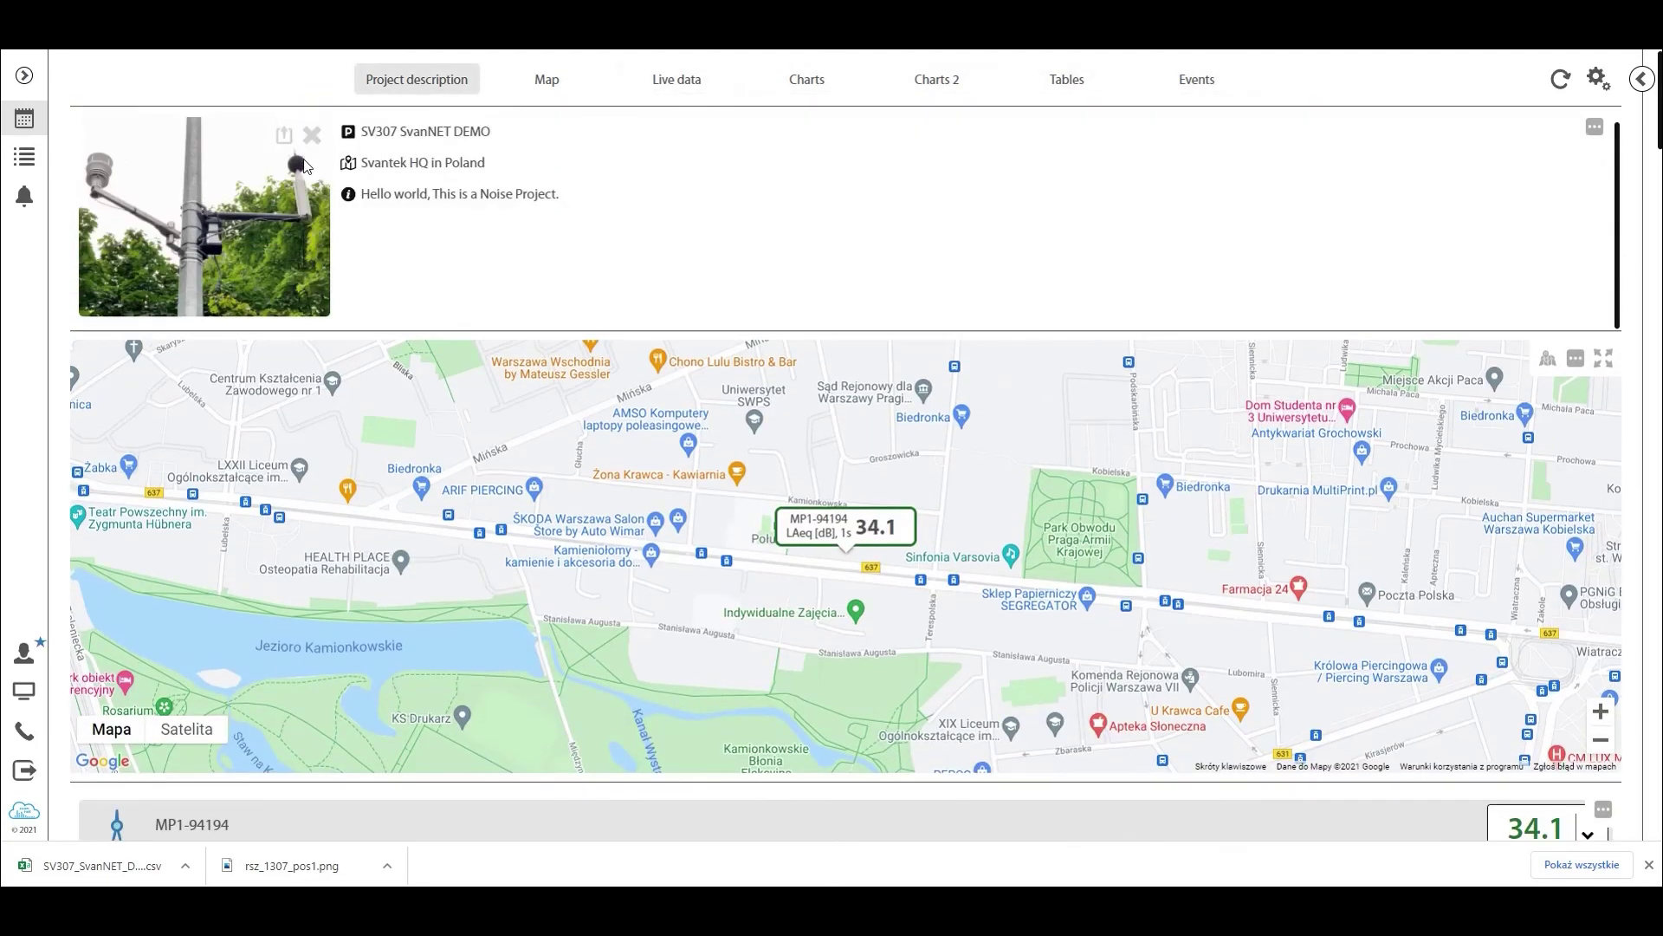
scroll(805, 440, "down", 6)
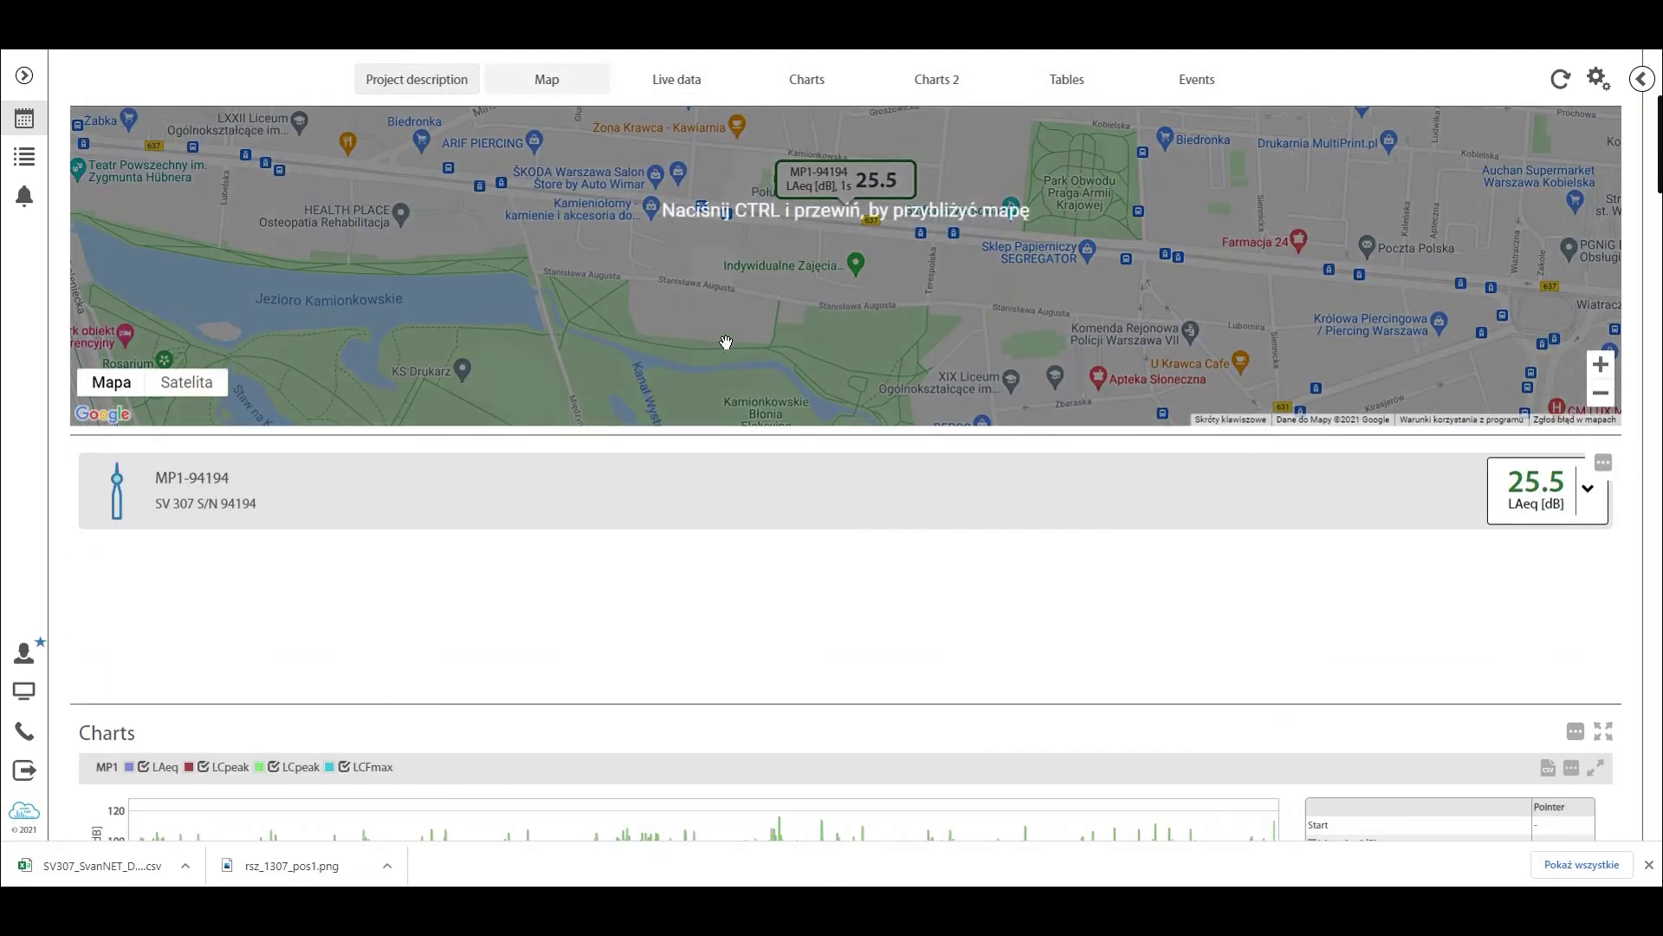
scroll(967, 437, "down", 10)
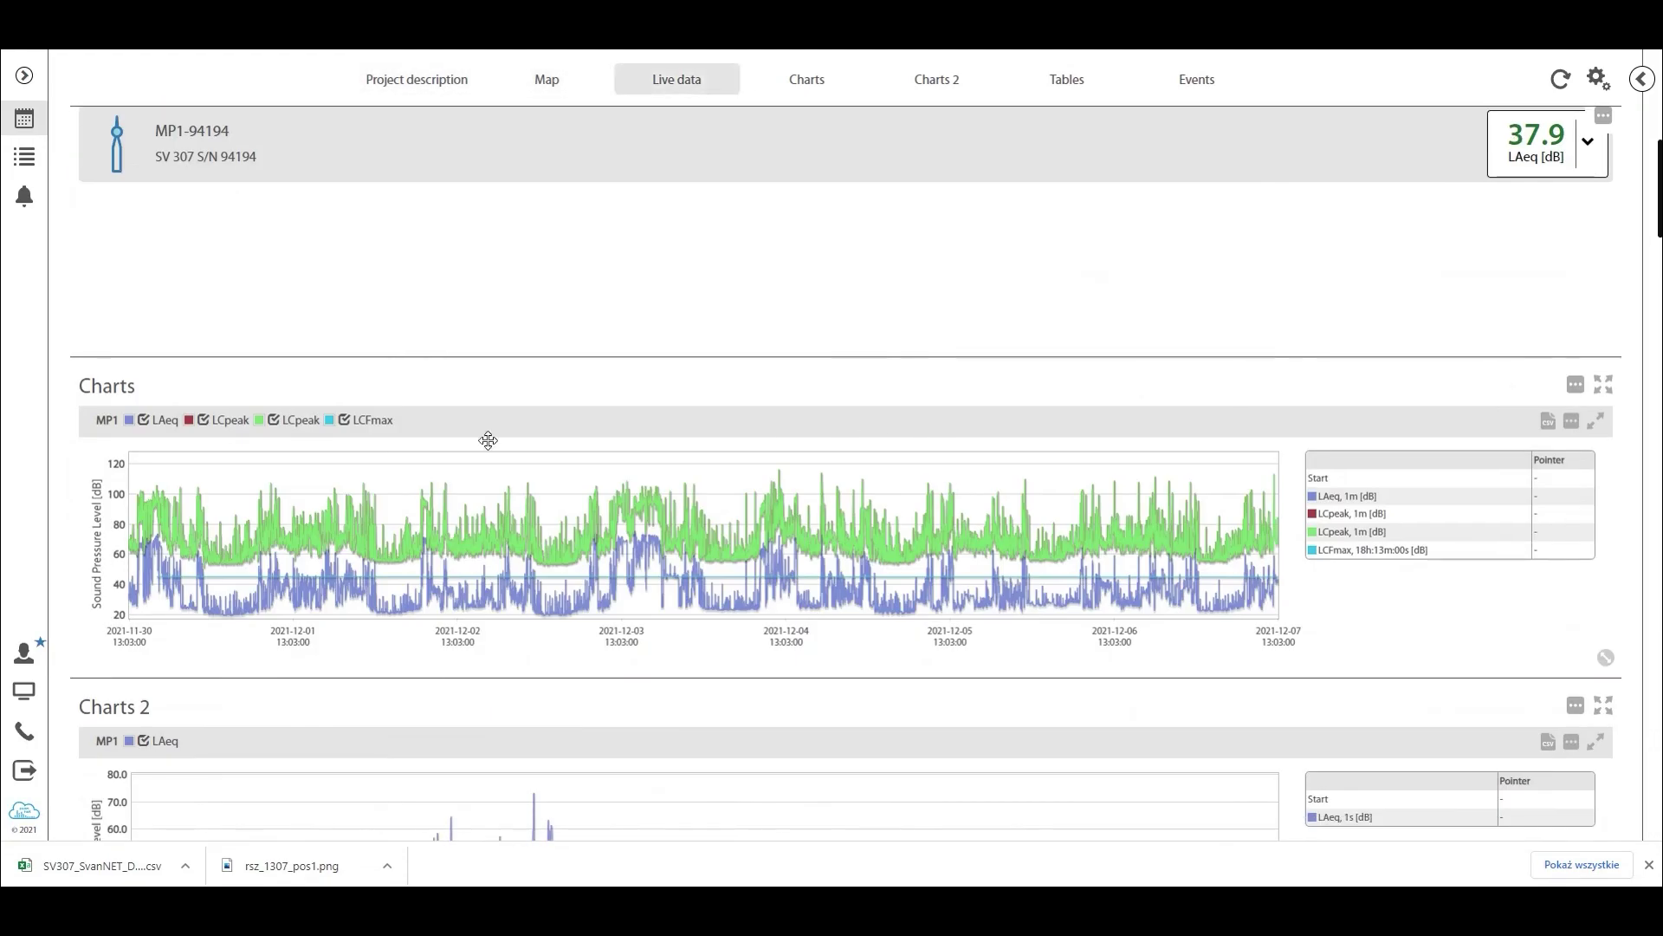
scroll(363, 457, "down", 12)
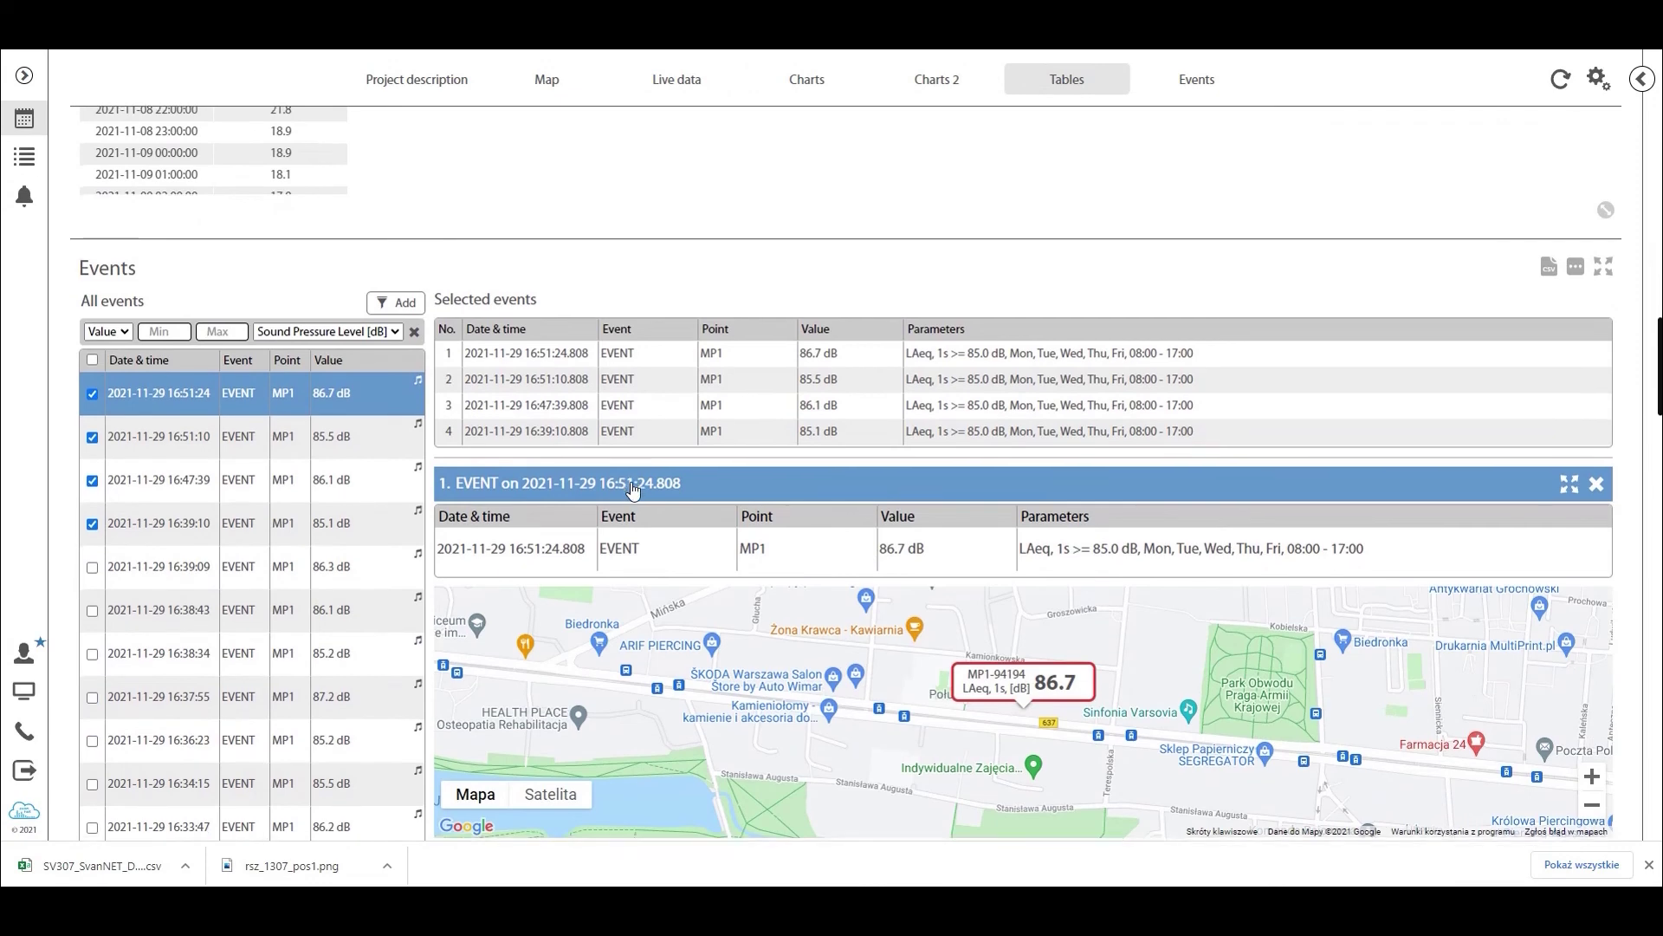
scroll(1239, 448, "down", 3)
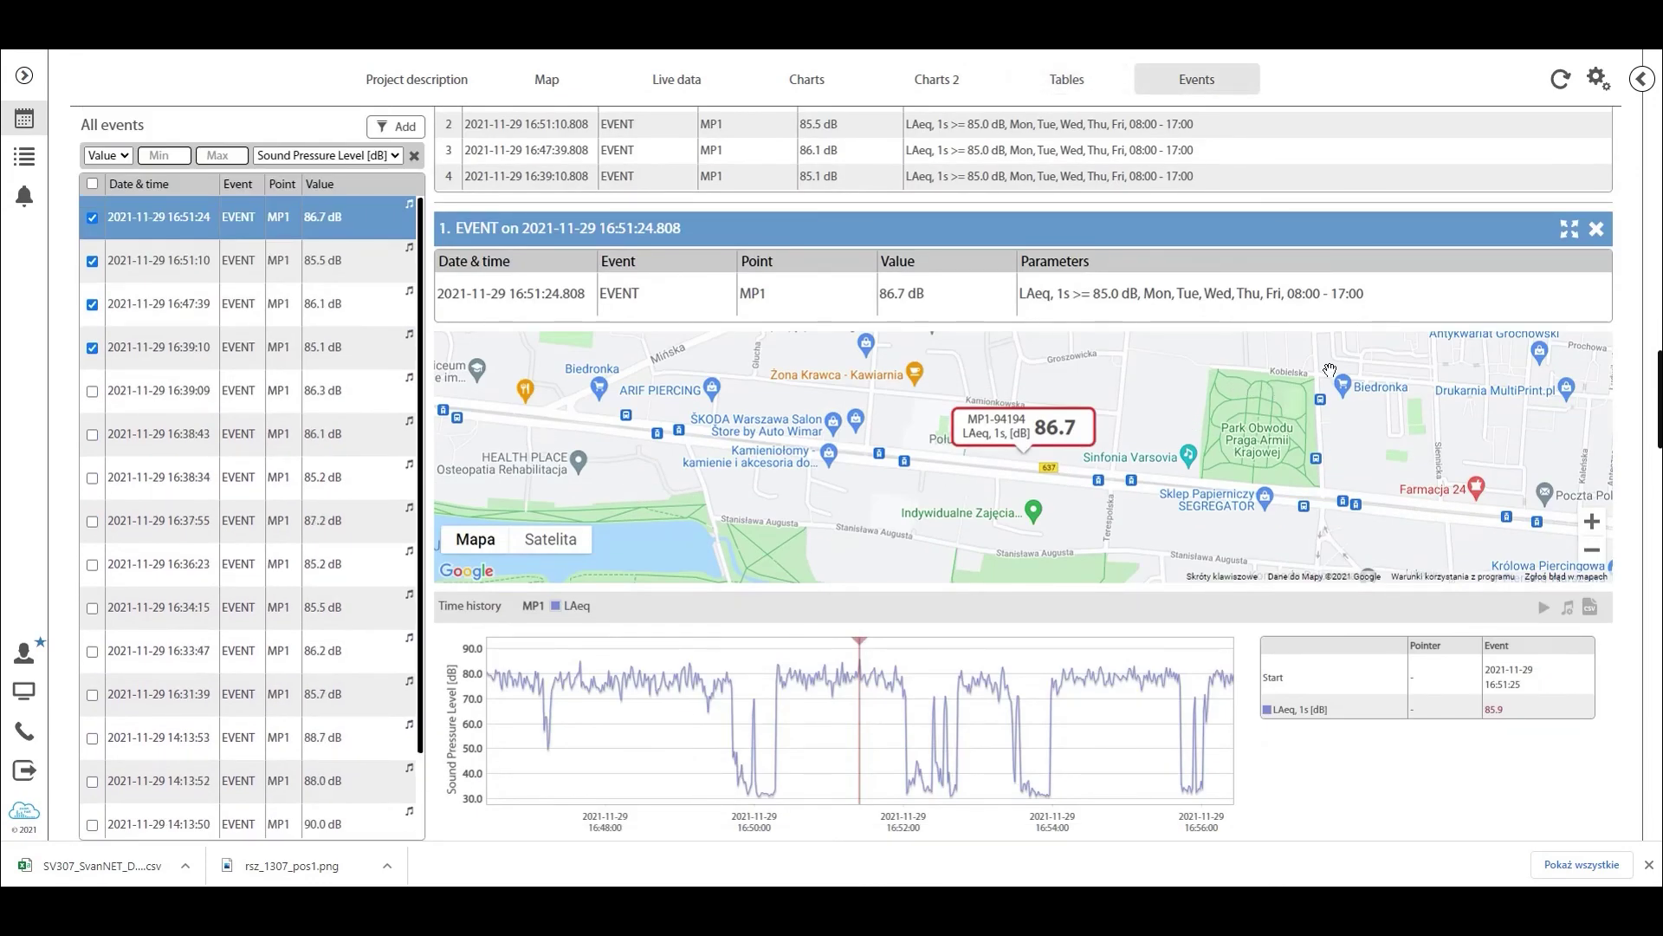
left_click(1642, 78)
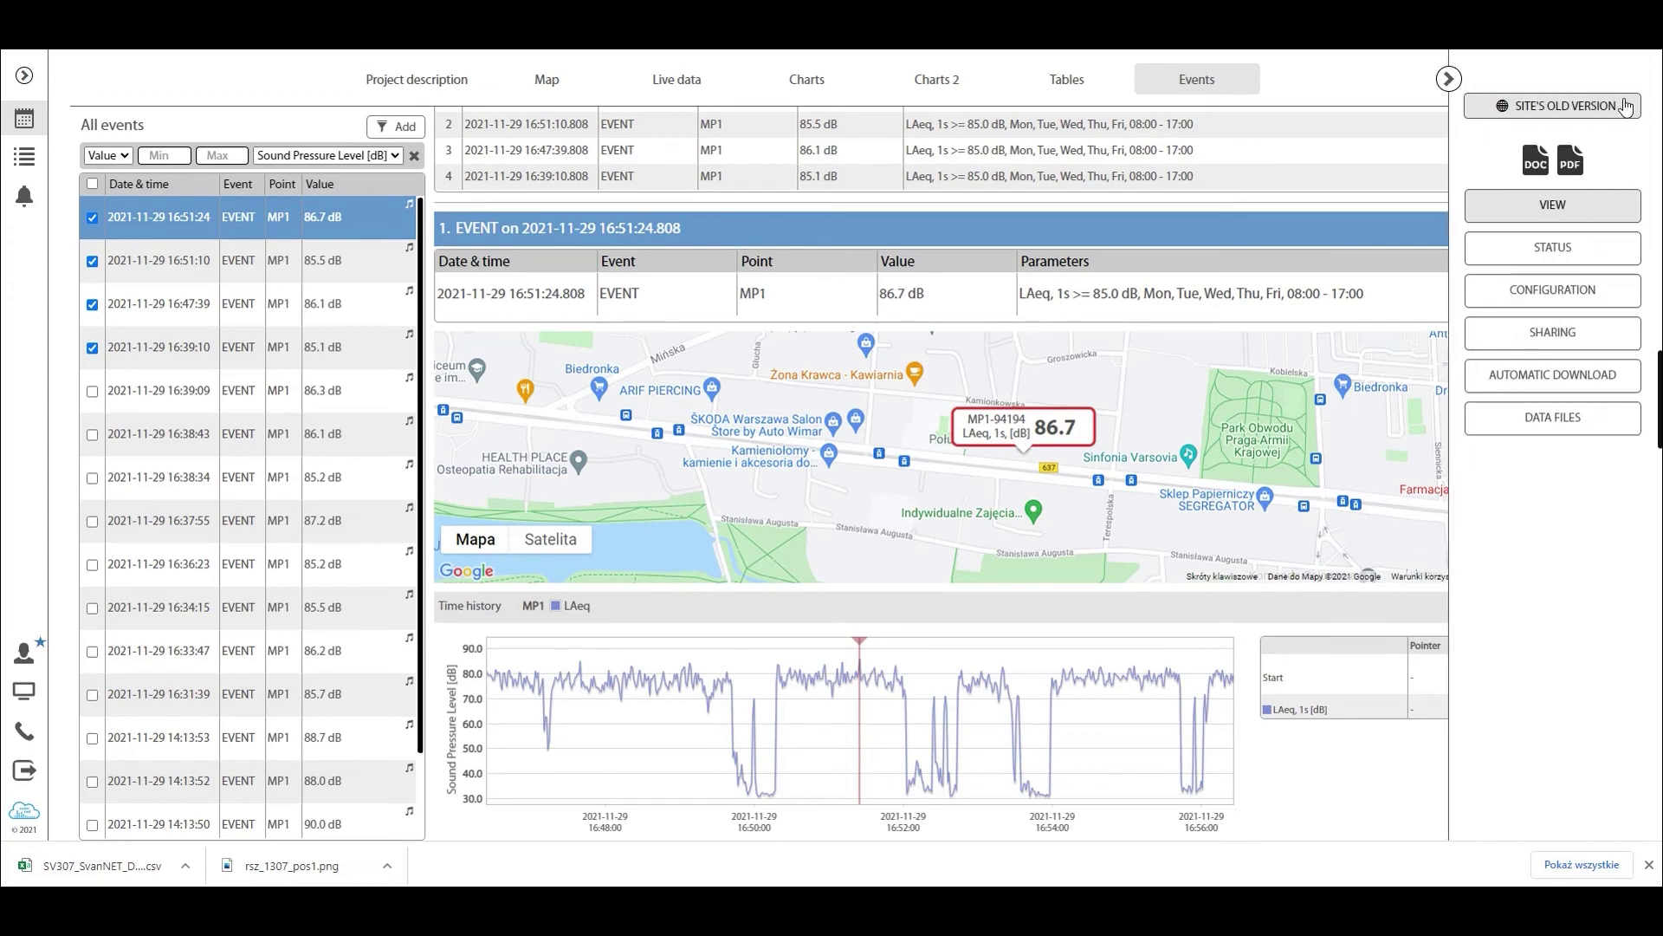
left_click(1571, 169)
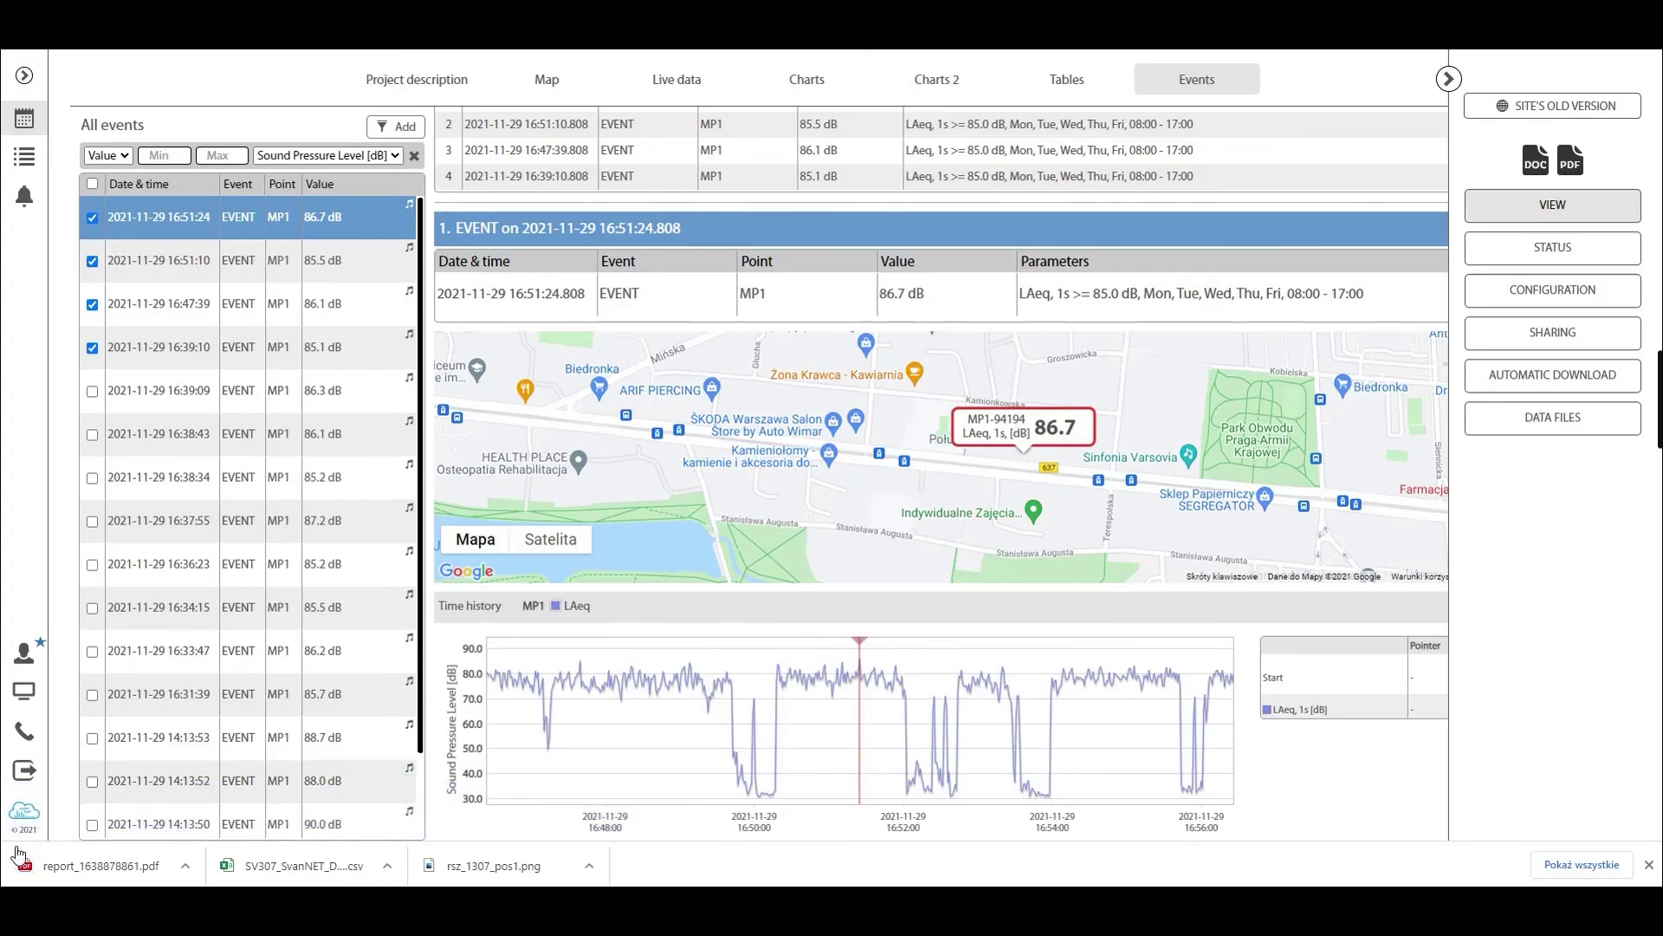
left_click(87, 866)
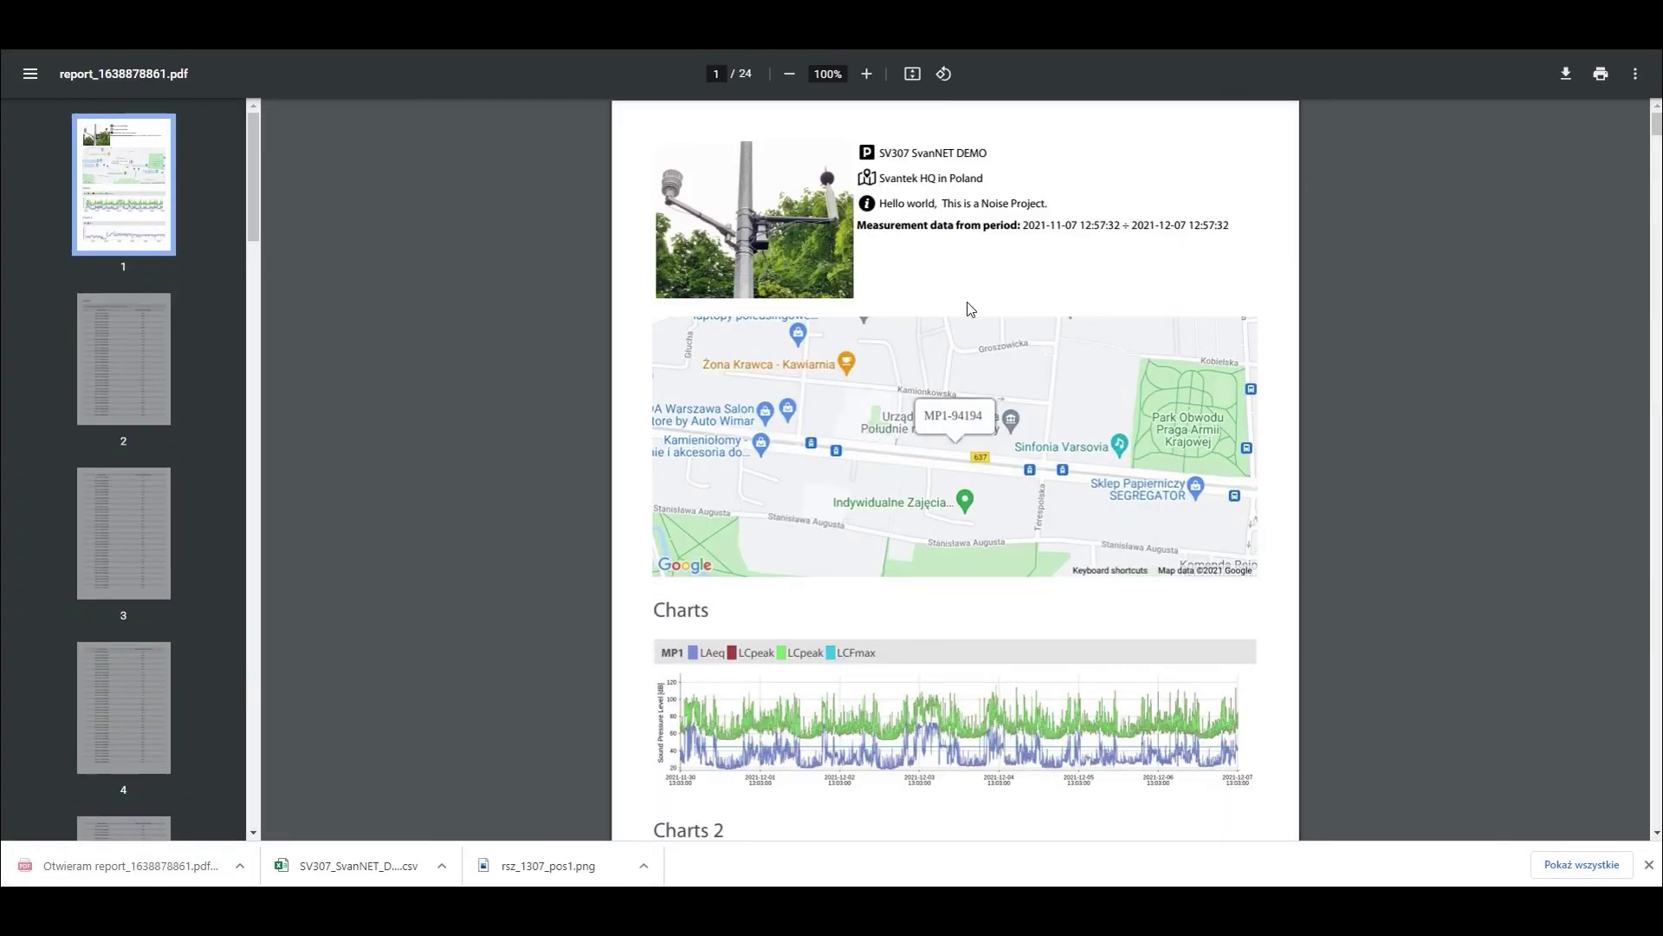
Browse the 24-page PDF report, go back to page 1, then close it to return to SvanNET
scroll(970, 310, "down", 15)
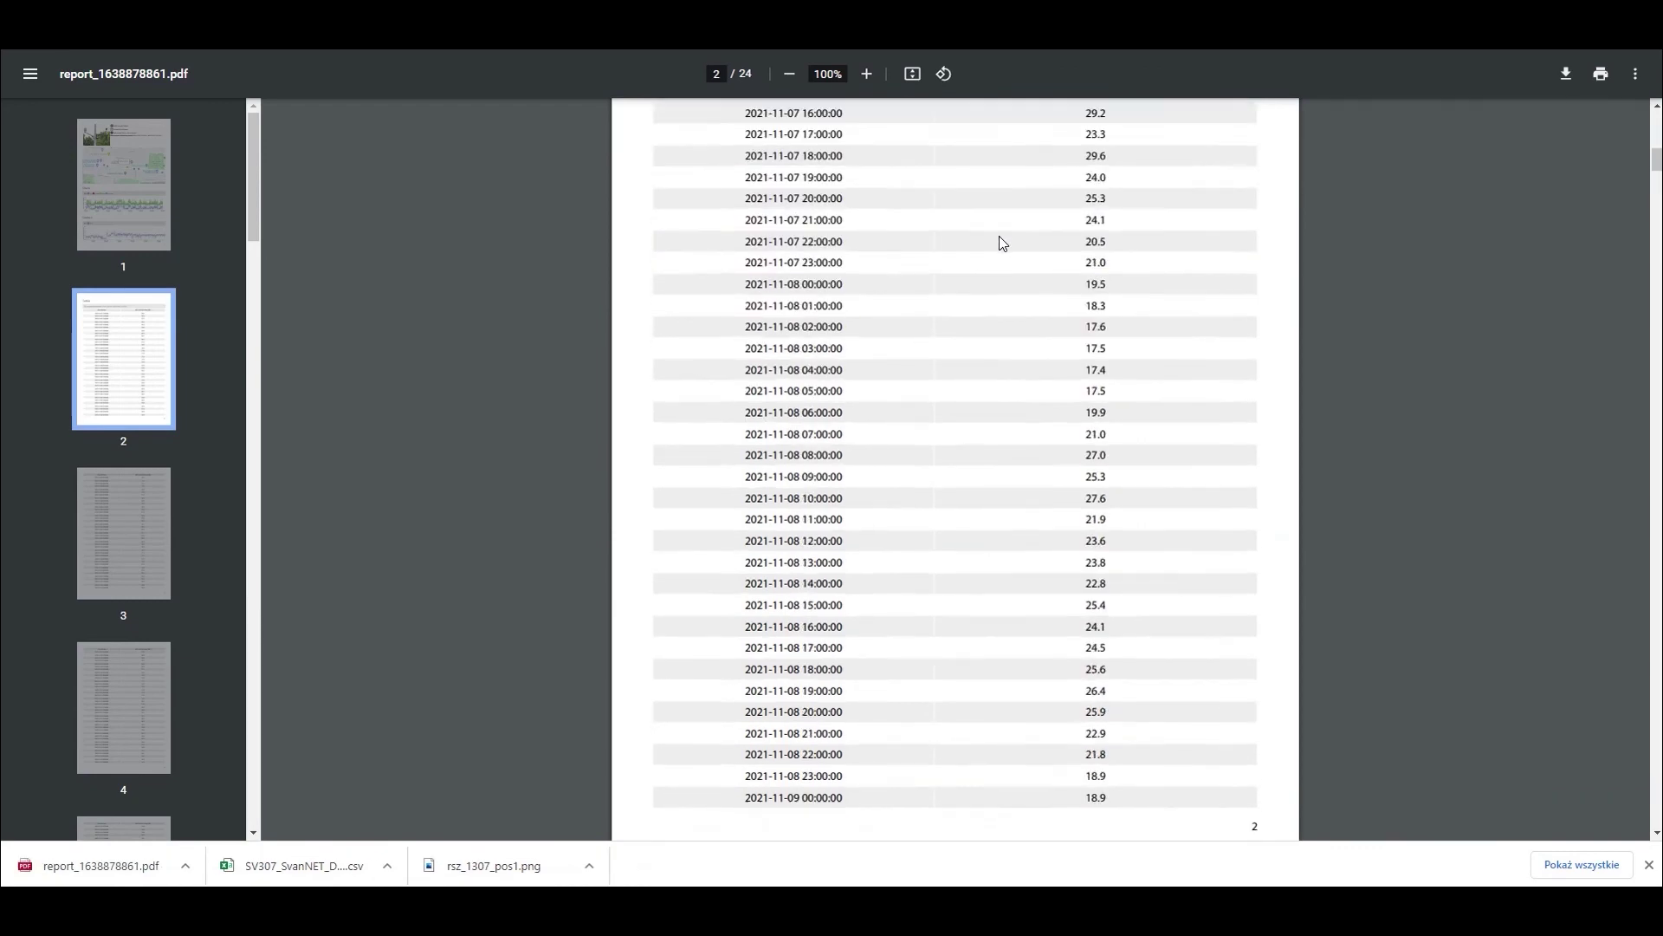
scroll(1003, 243, "down", 12)
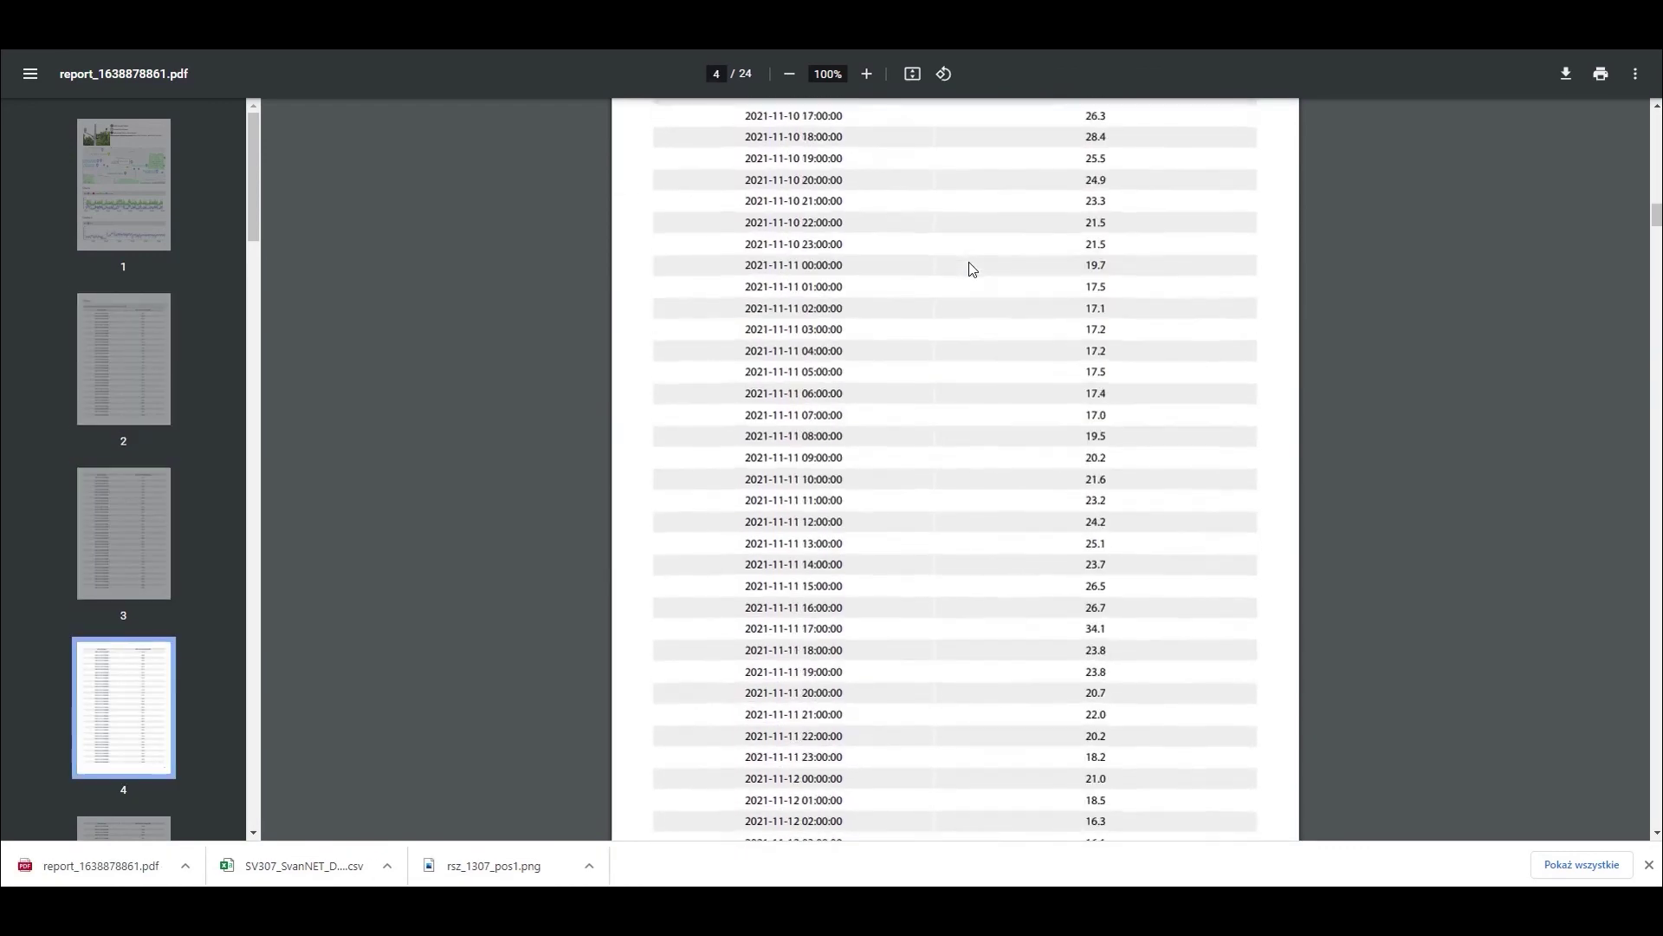
scroll(970, 269, "down", 20)
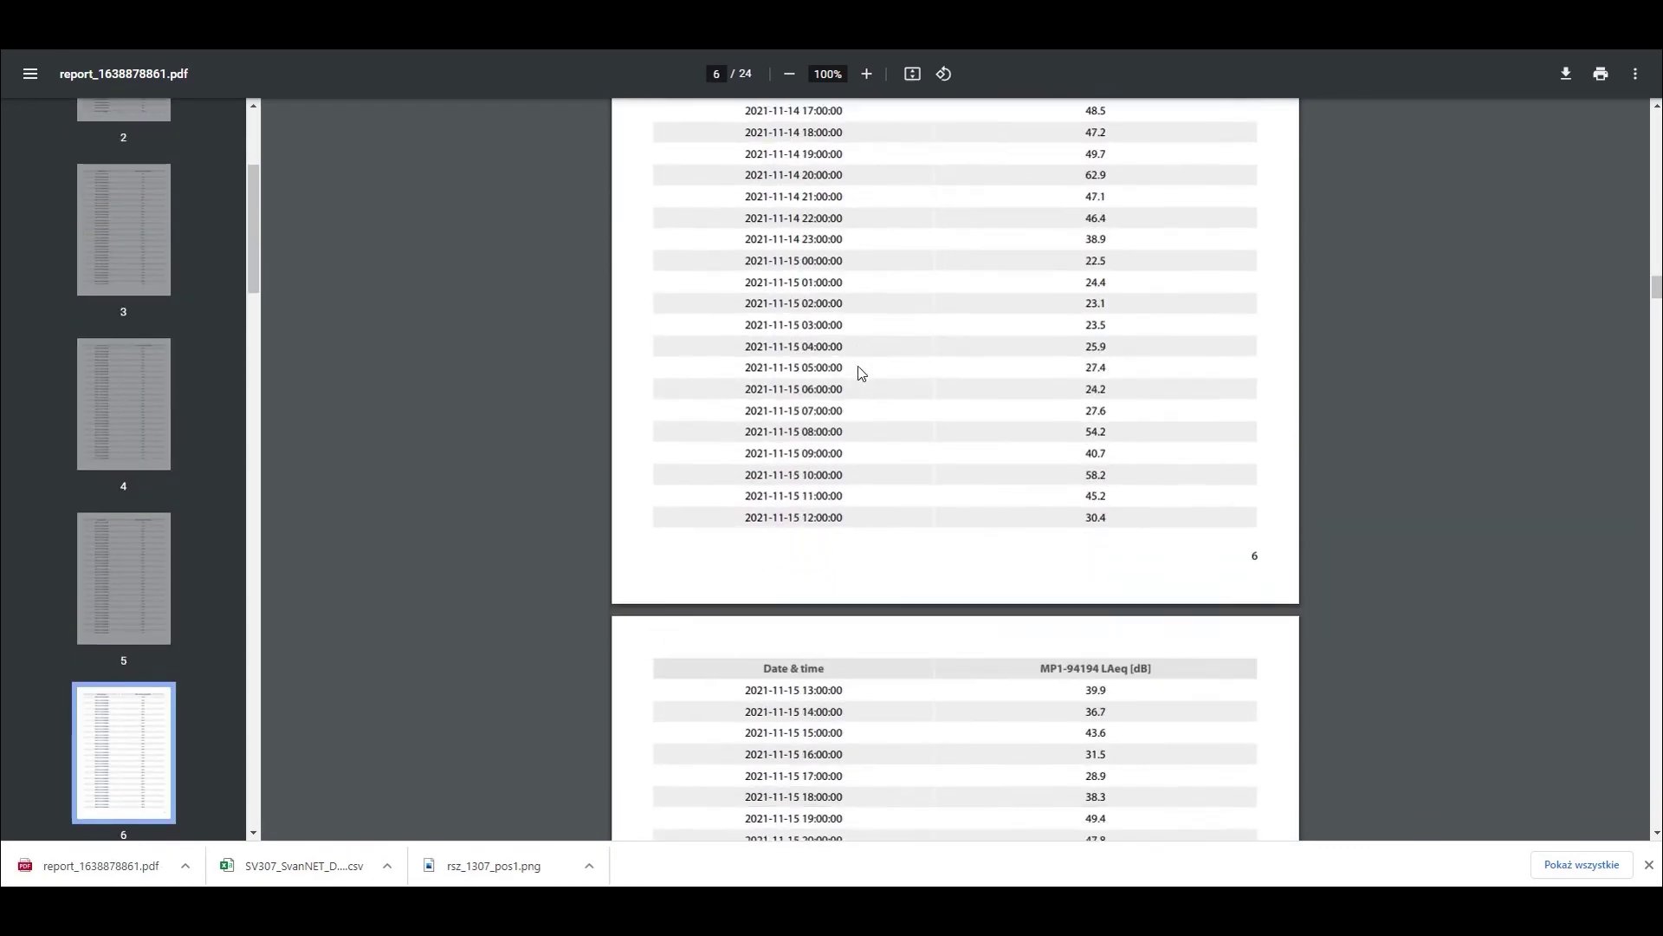
scroll(862, 373, "down", 20)
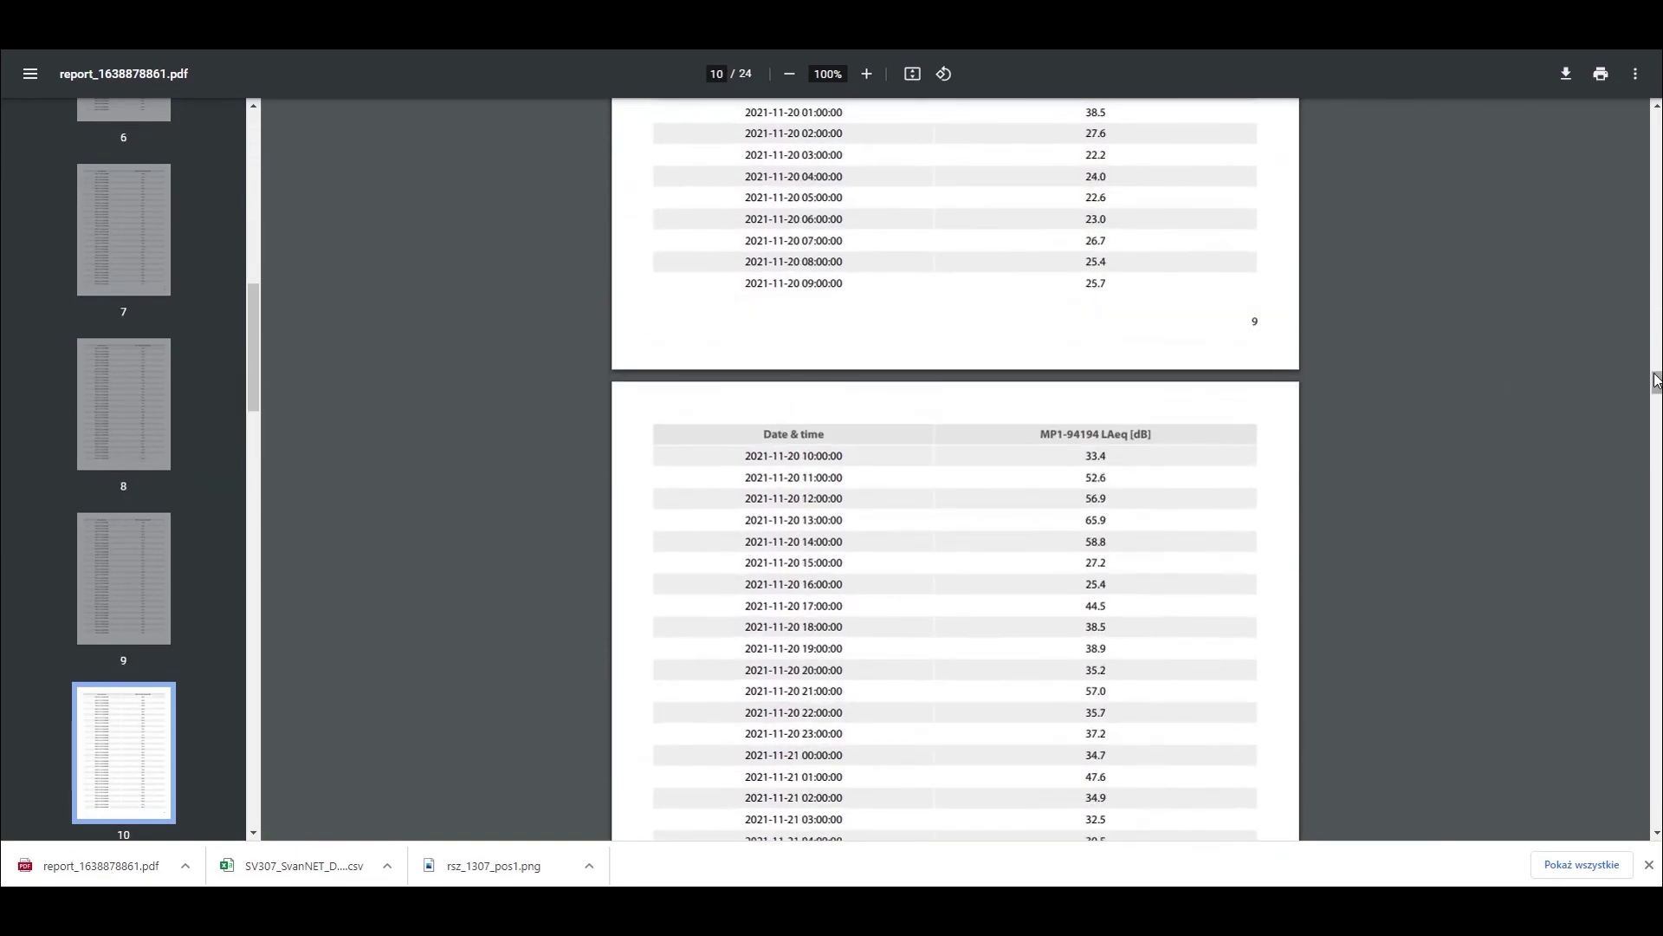
left_click_drag(1657, 378, 1637, 826)
key("Home")
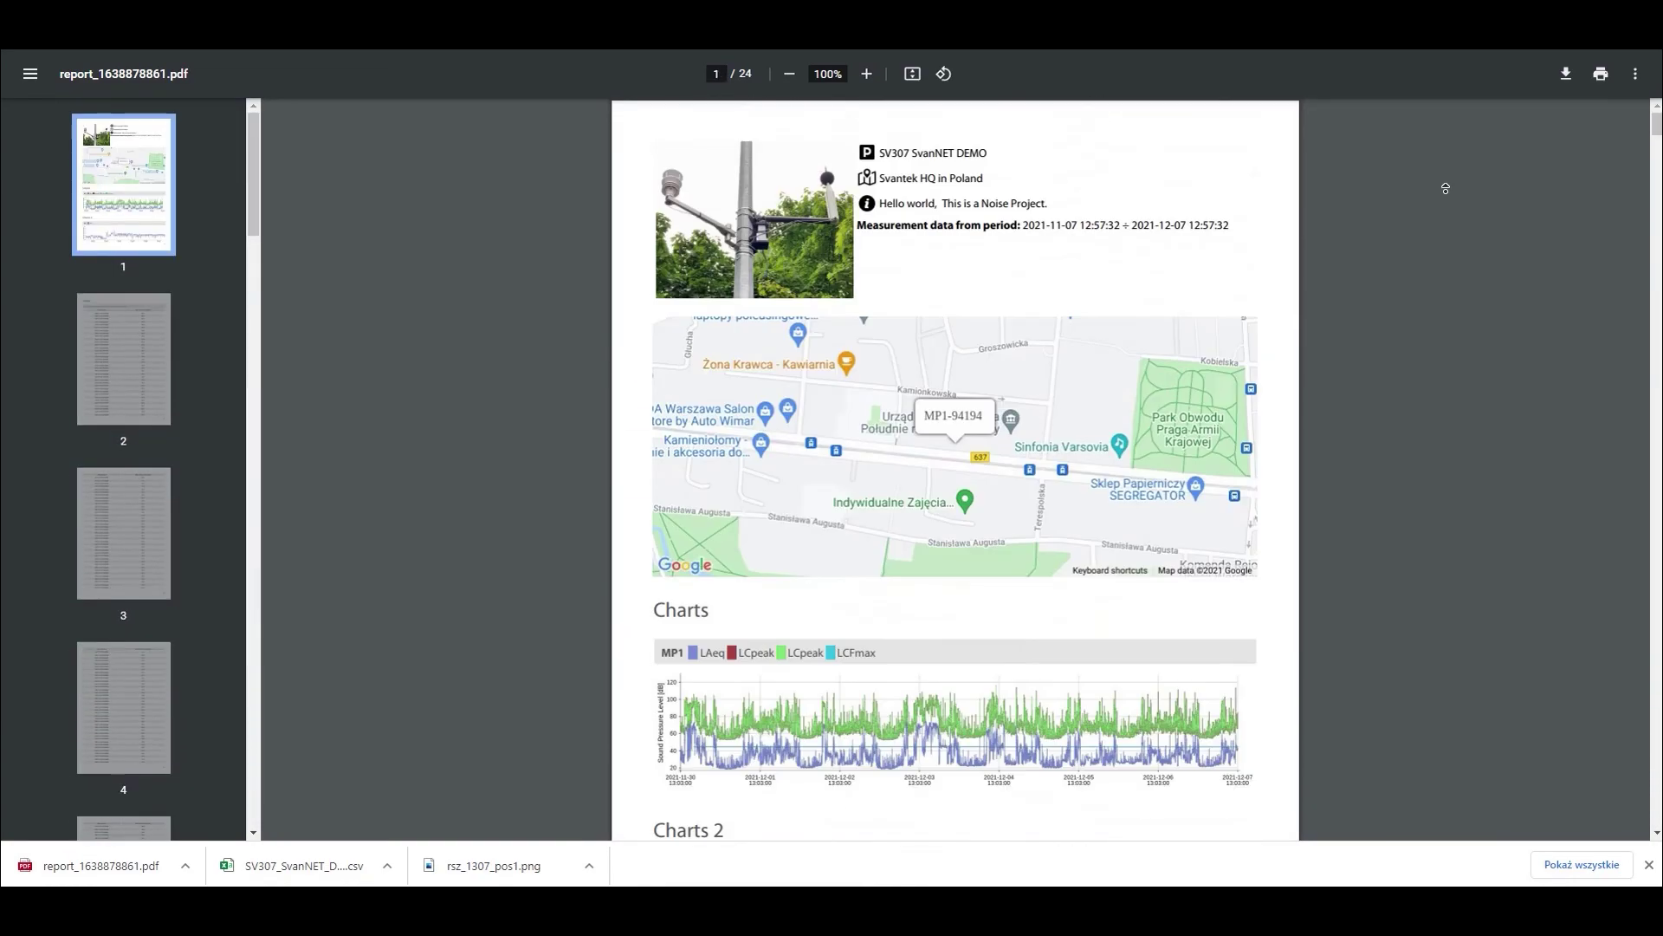
key("ctrl+w")
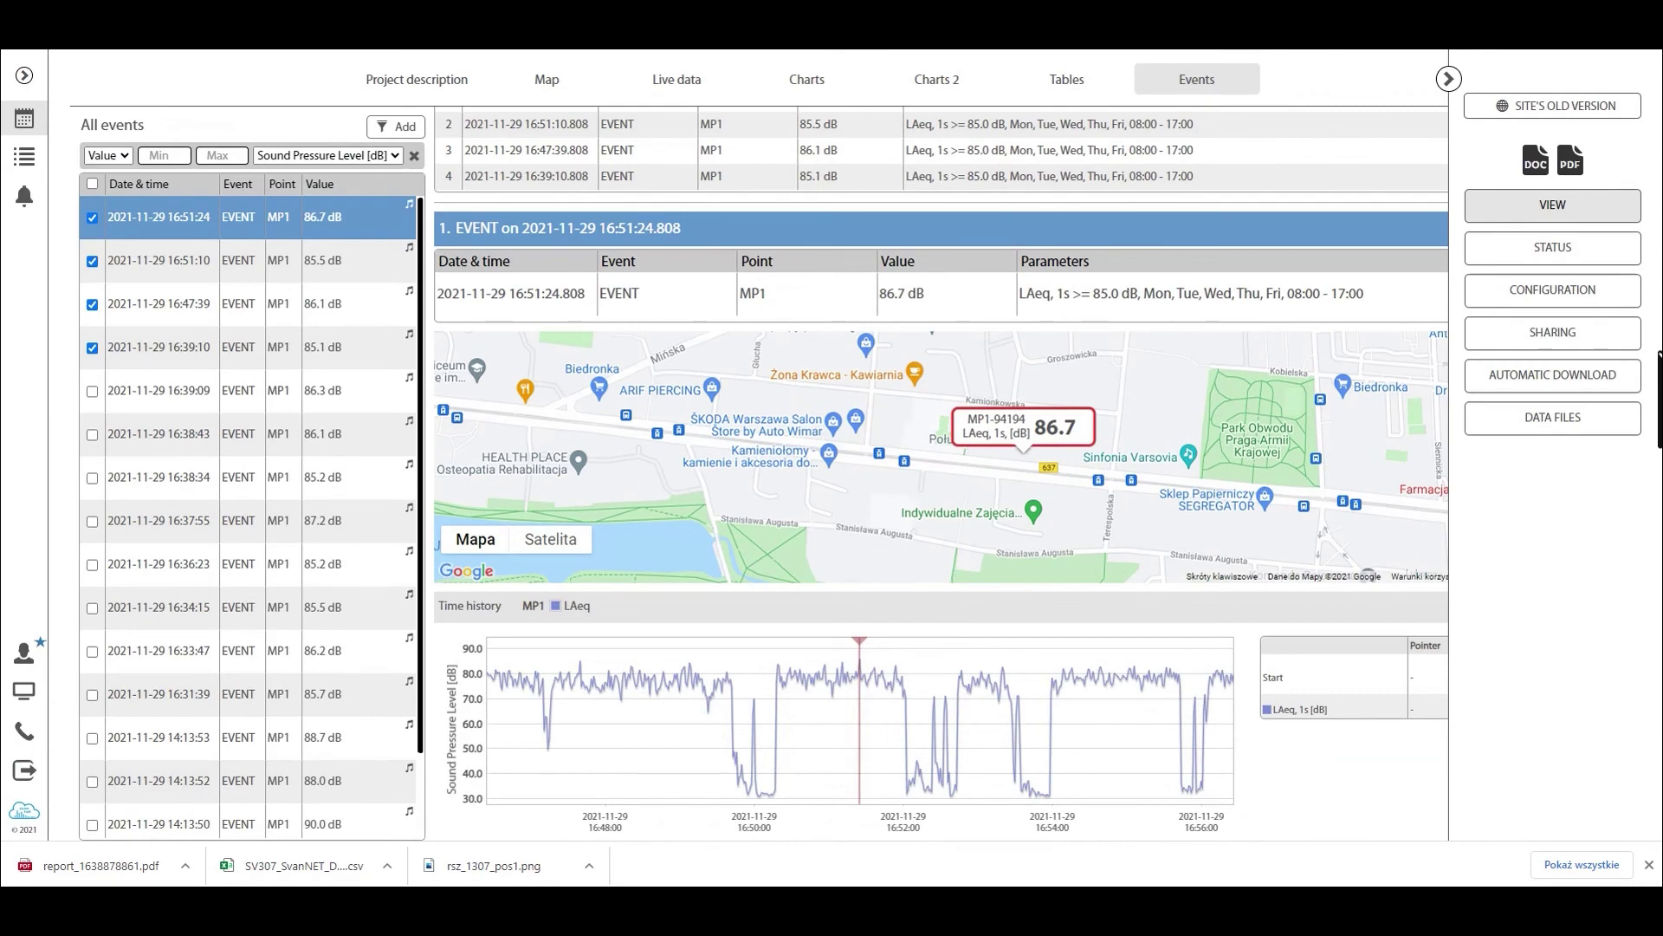
Collapse the export panel and add a new Text-type panel below Events via dashboard settings
left_click(1449, 79)
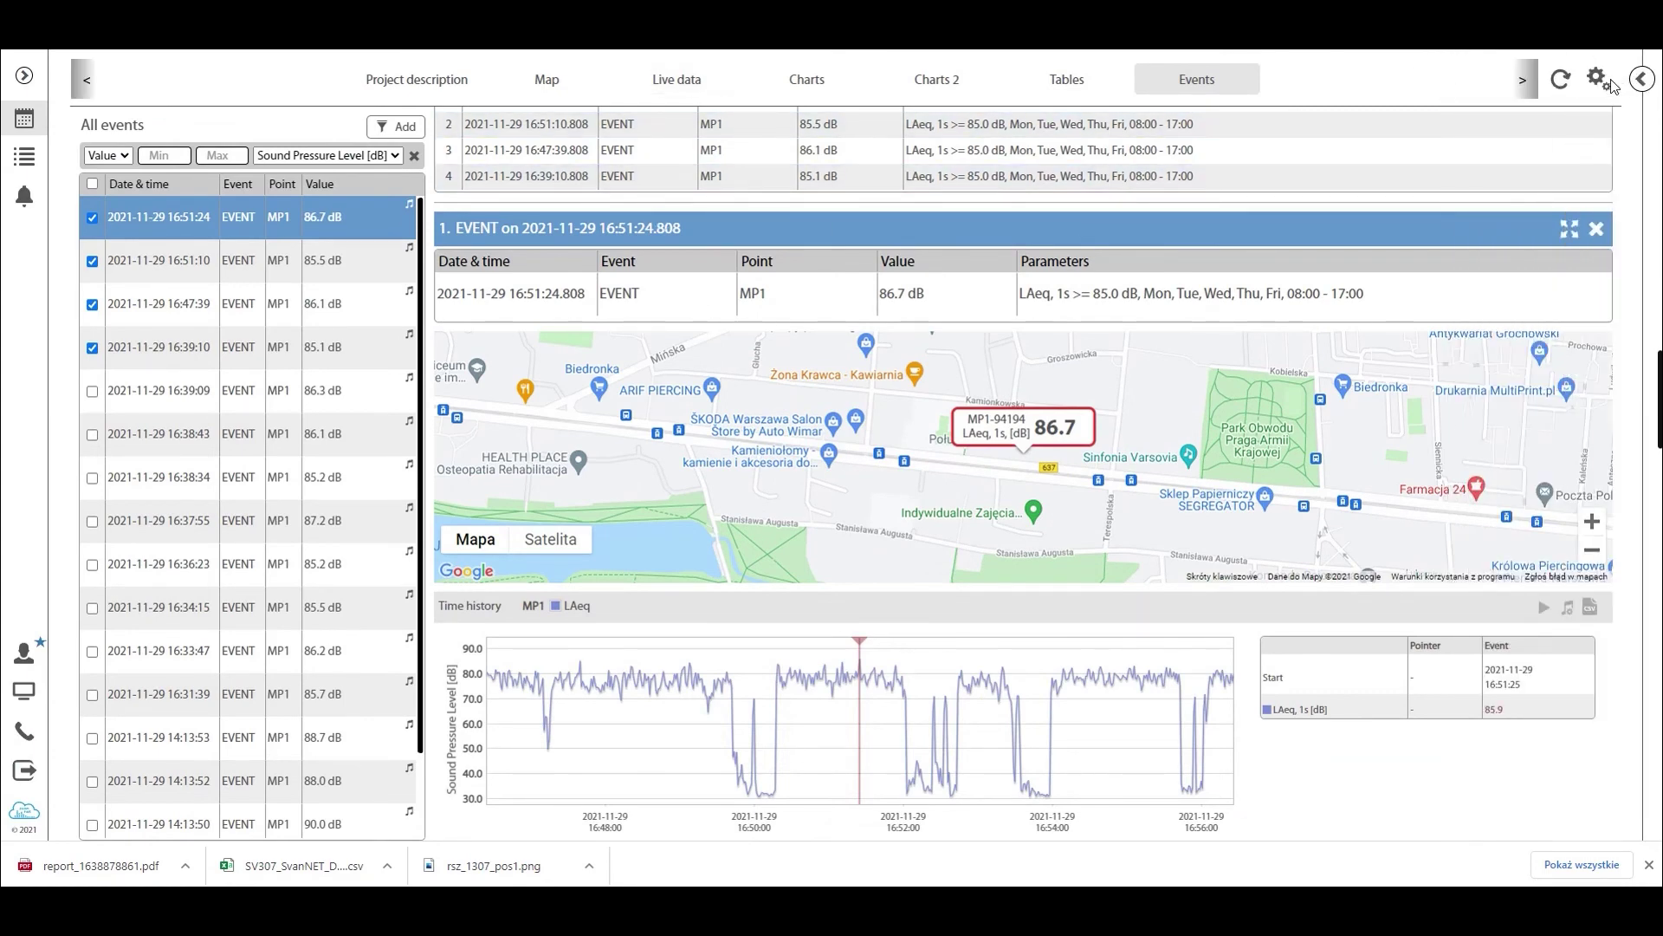
left_click(1598, 79)
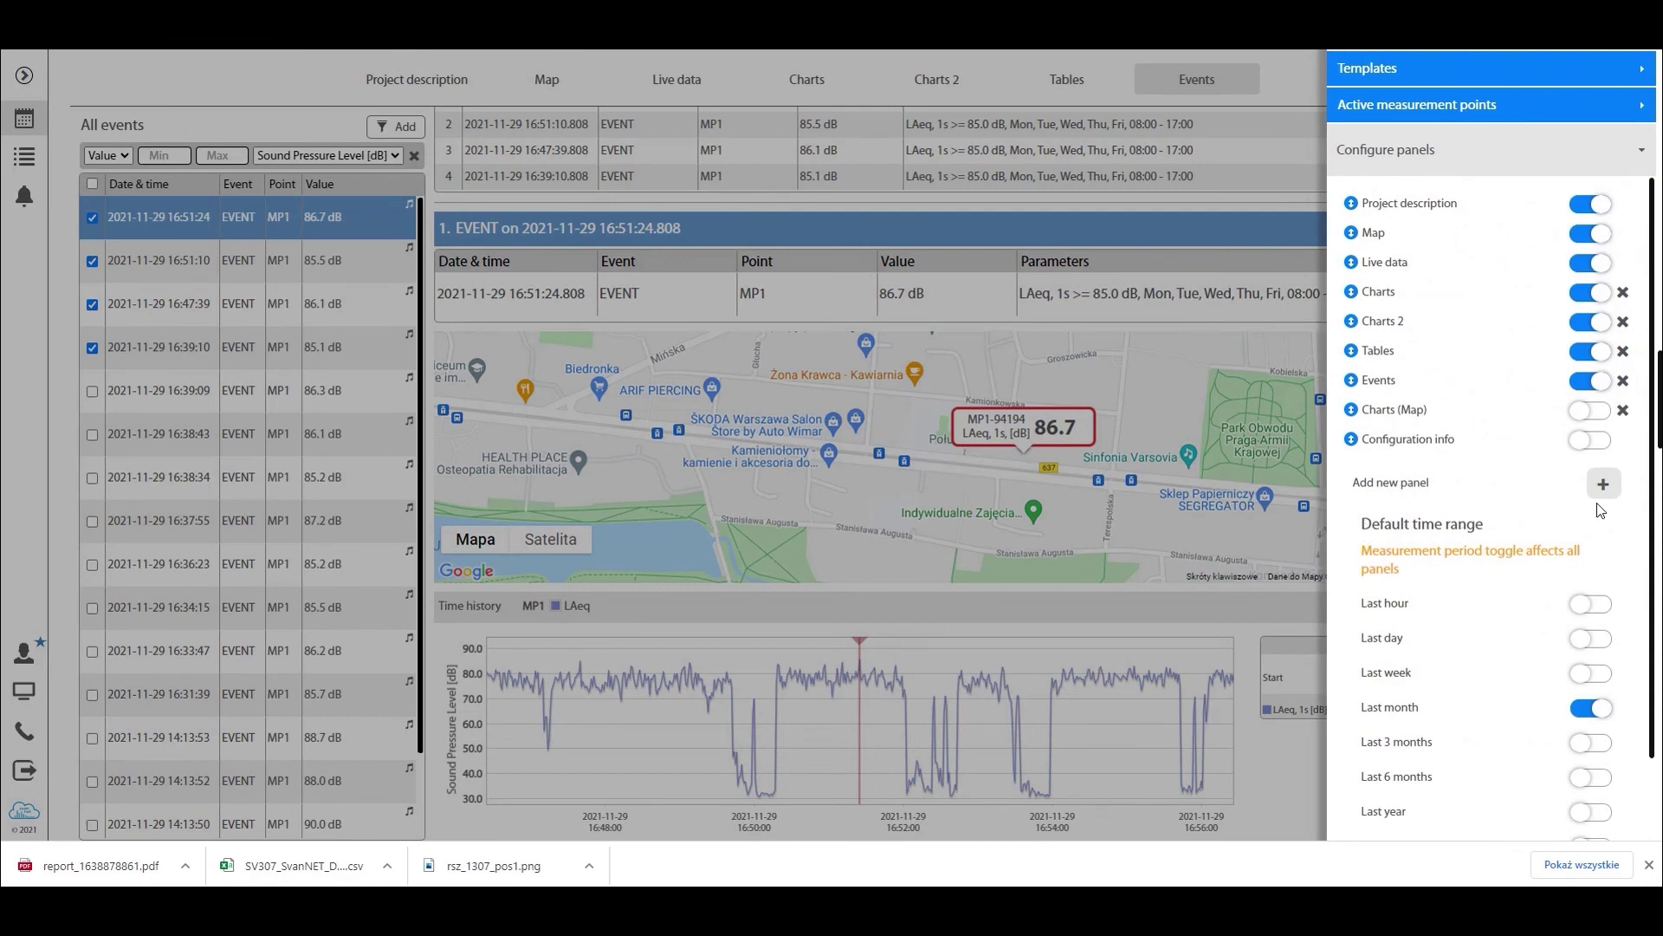
left_click(1603, 485)
left_click(1564, 579)
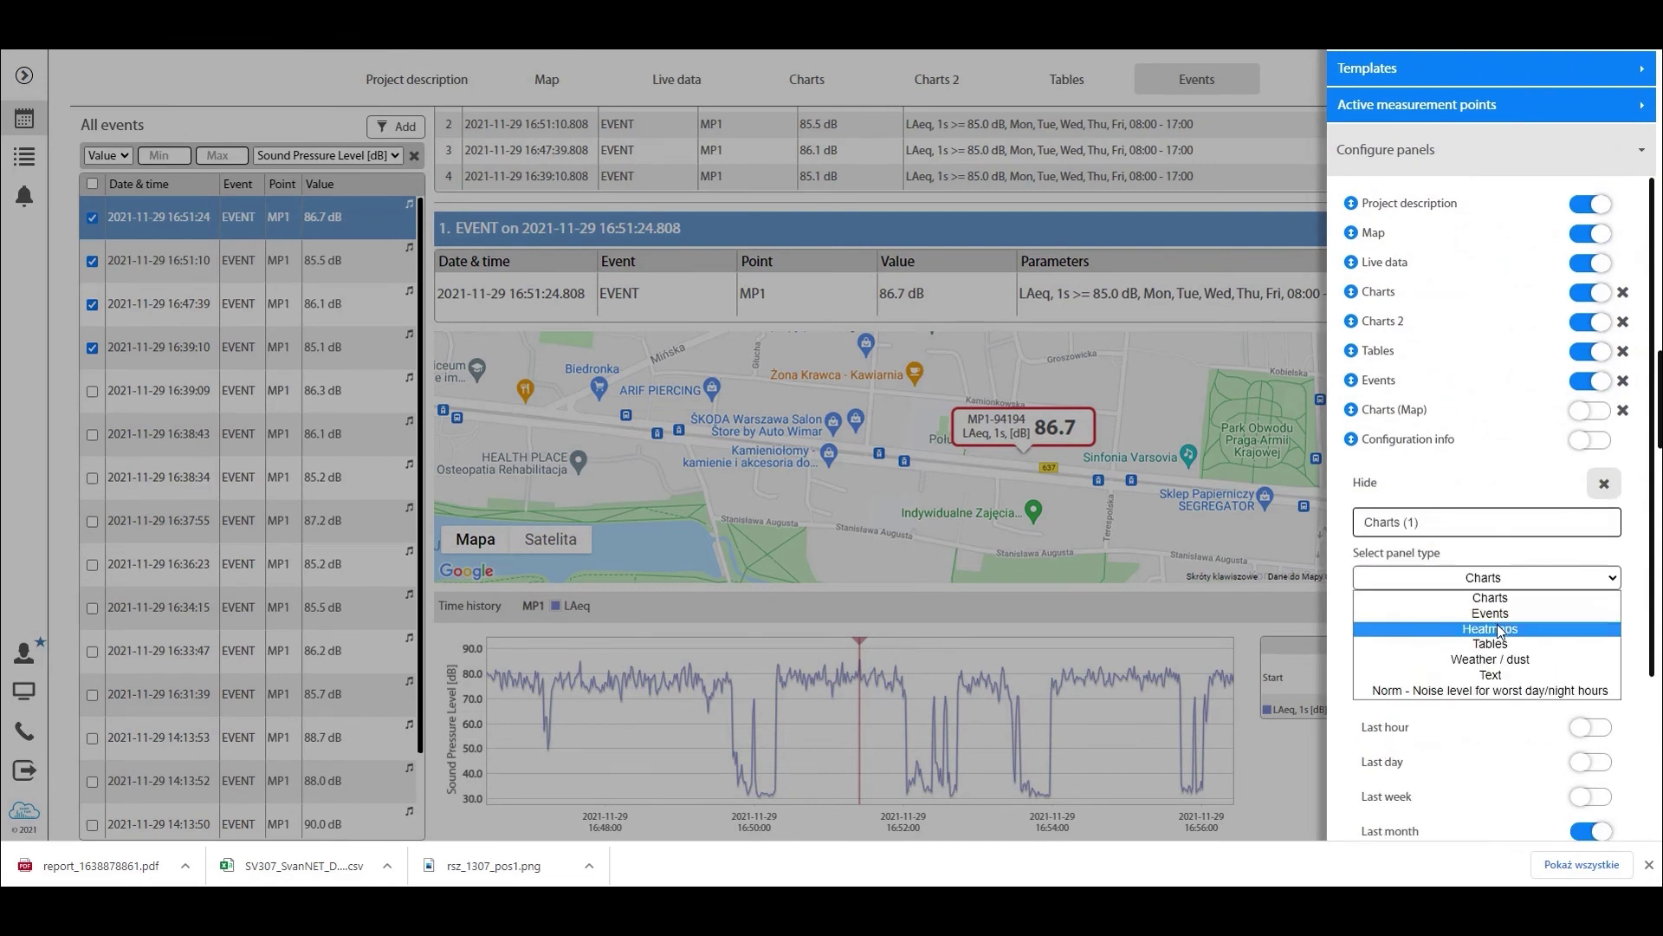
left_click(1513, 677)
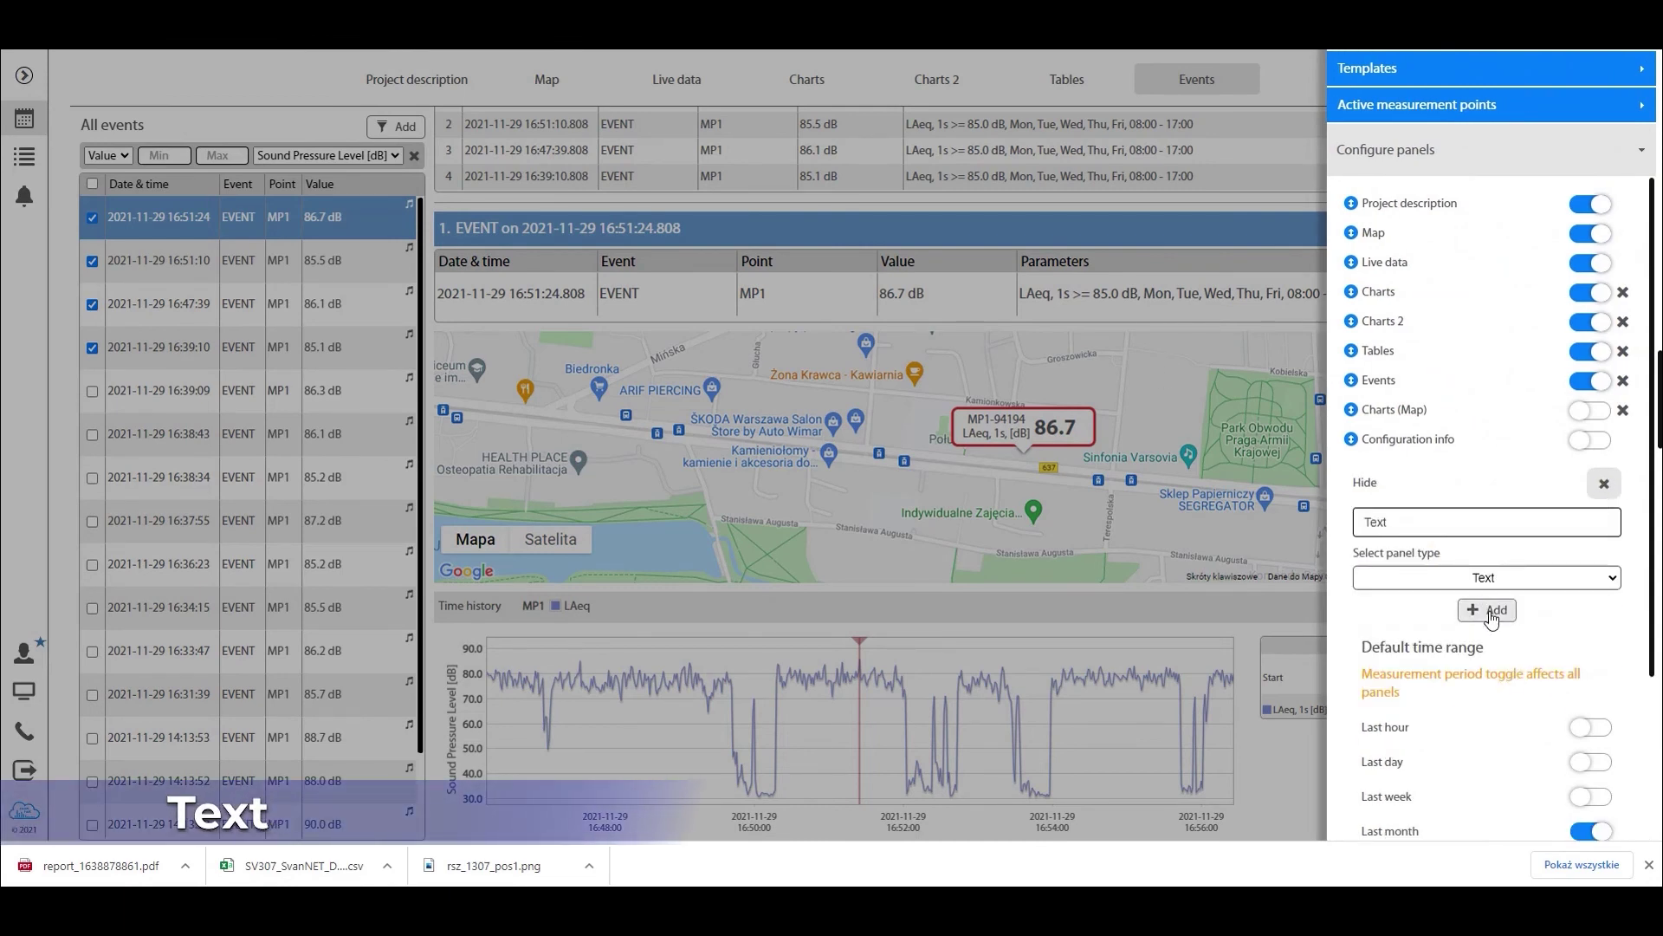
left_click(1488, 611)
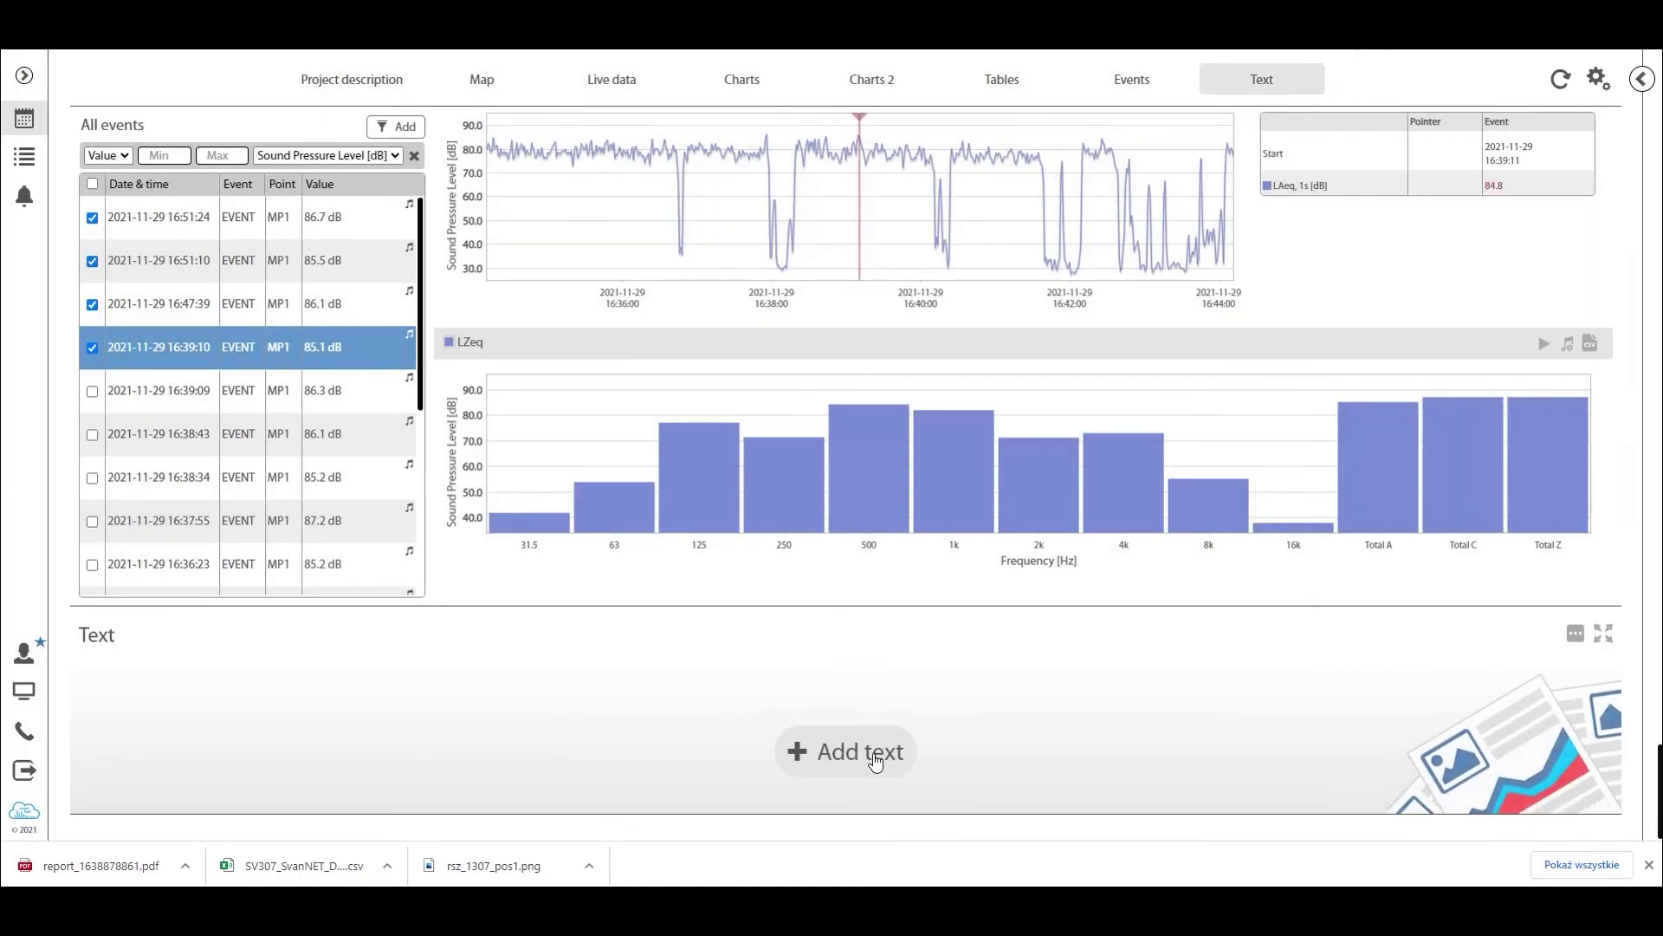
left_click(876, 754)
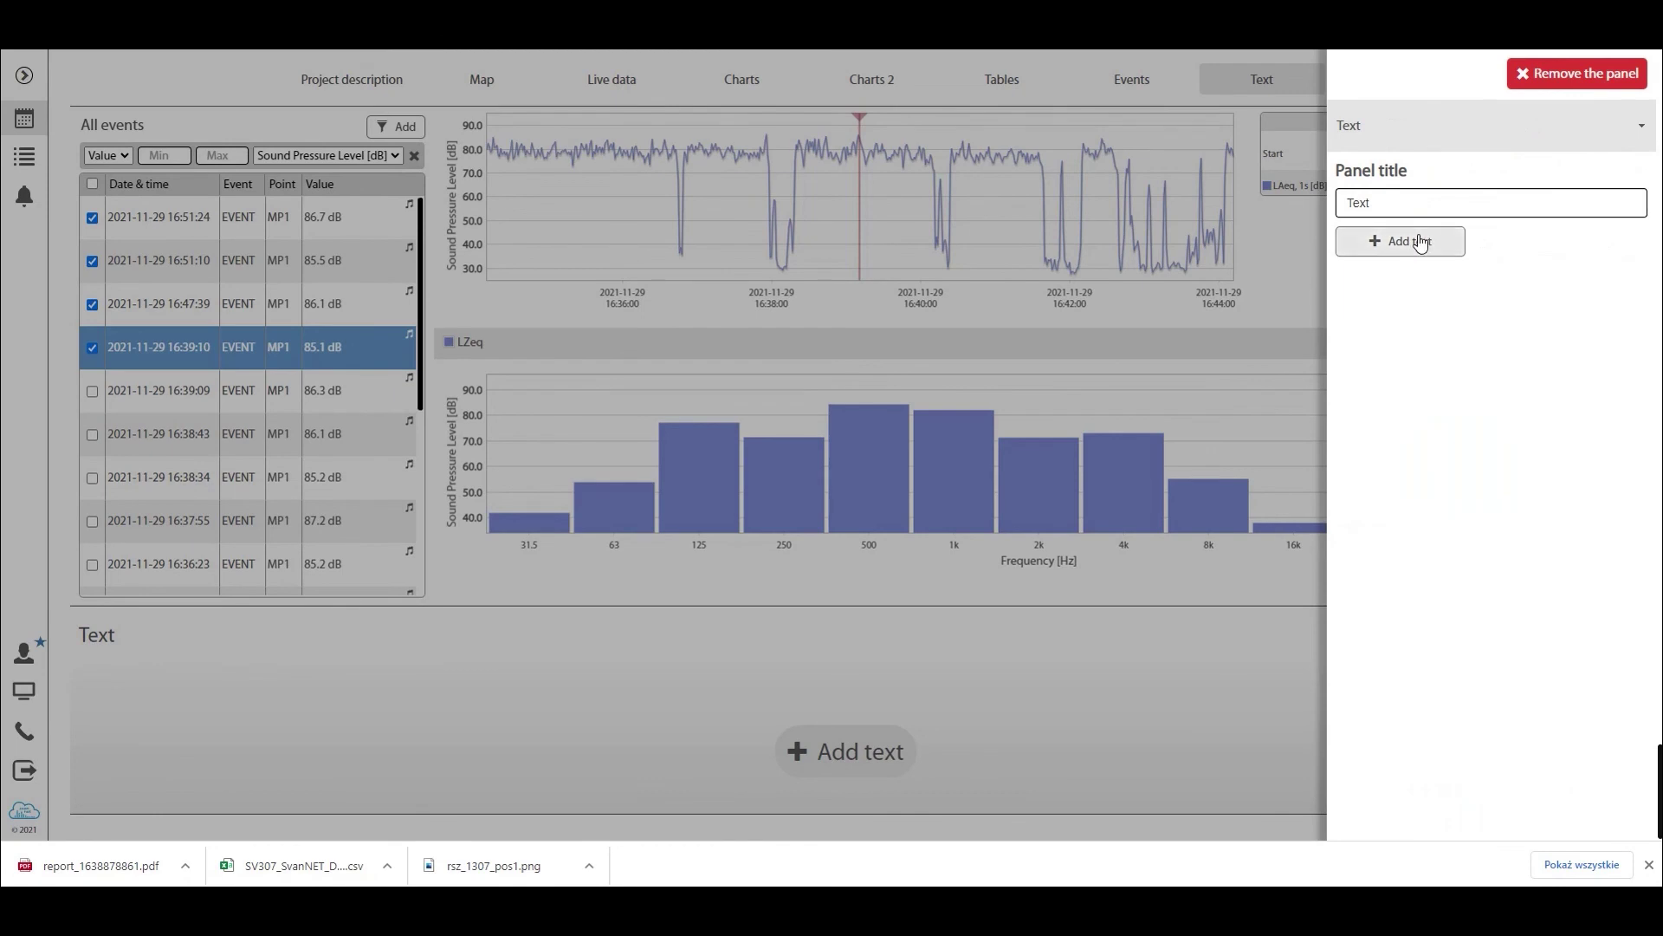
left_click(1435, 246)
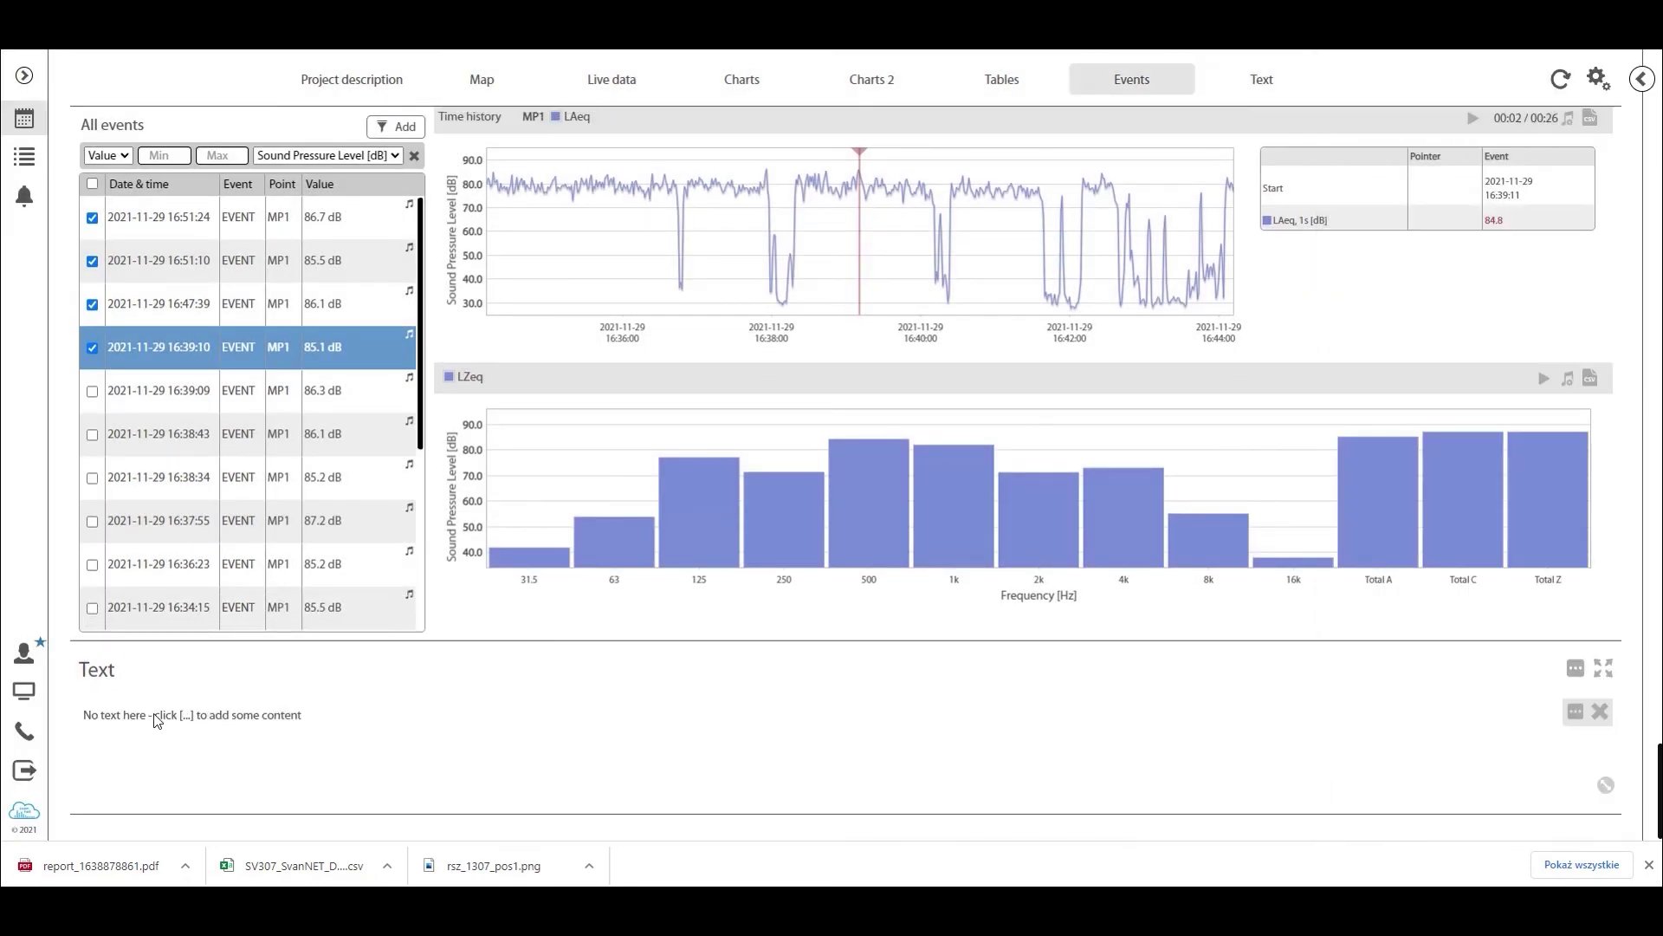
Enter 'This tutorial is now concluded.' and 'Thank you very much for watching !' in the Text panel and save it
left_click(1575, 711)
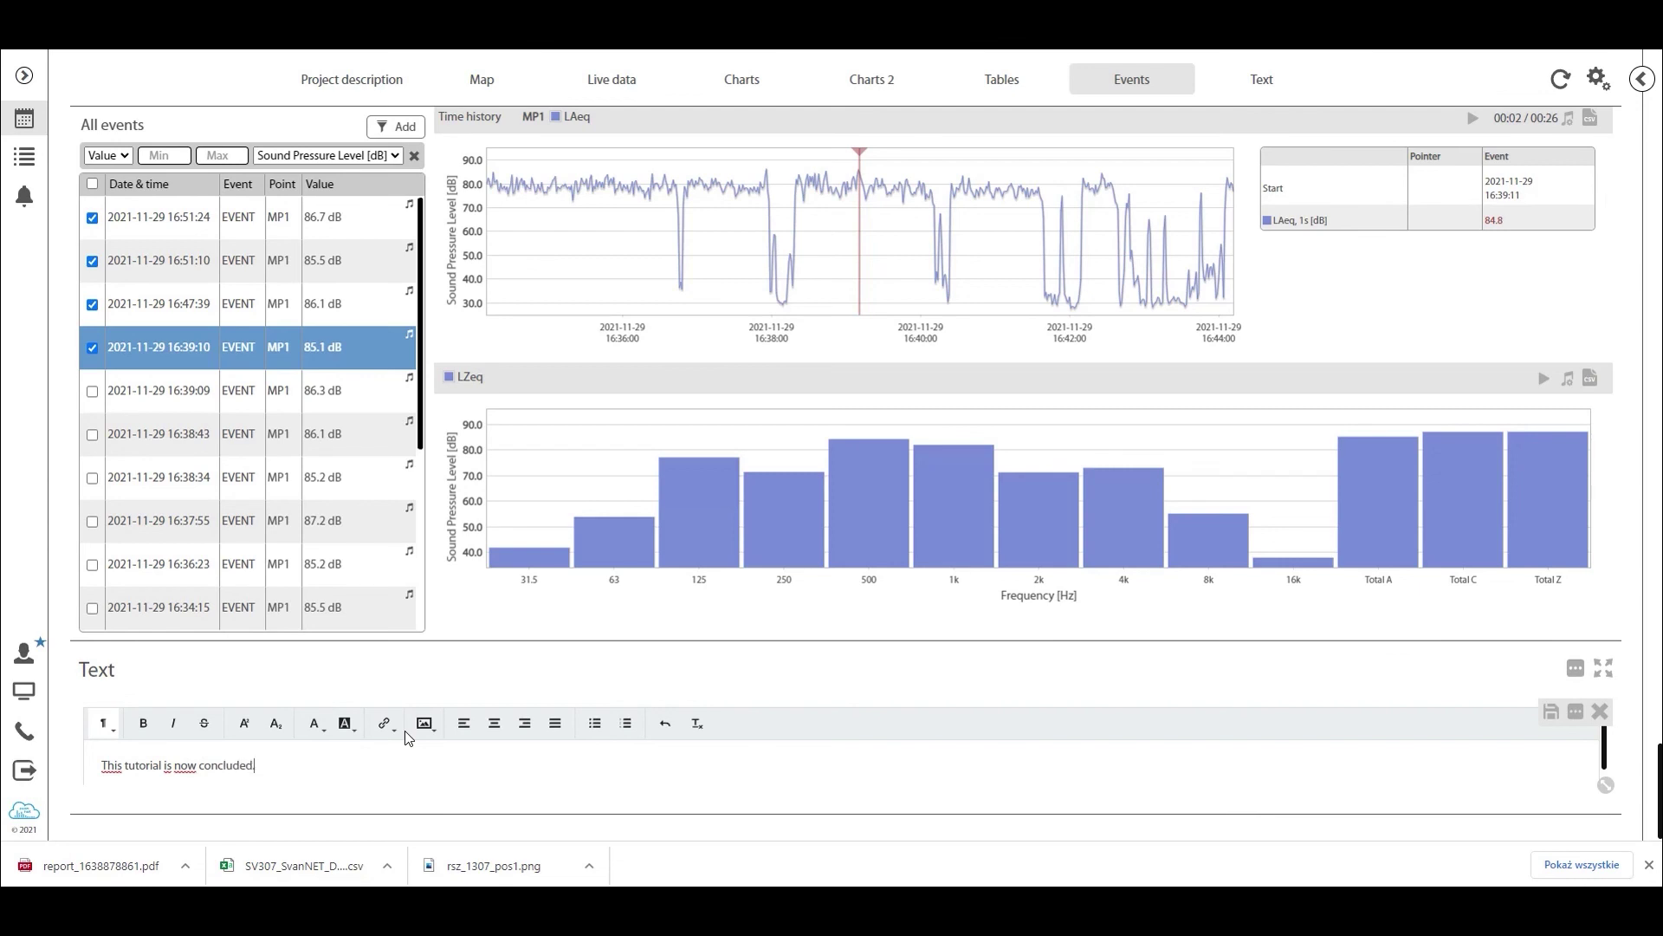
type(".")
key("Return")
key("Return")
type("Thank you very much for wa")
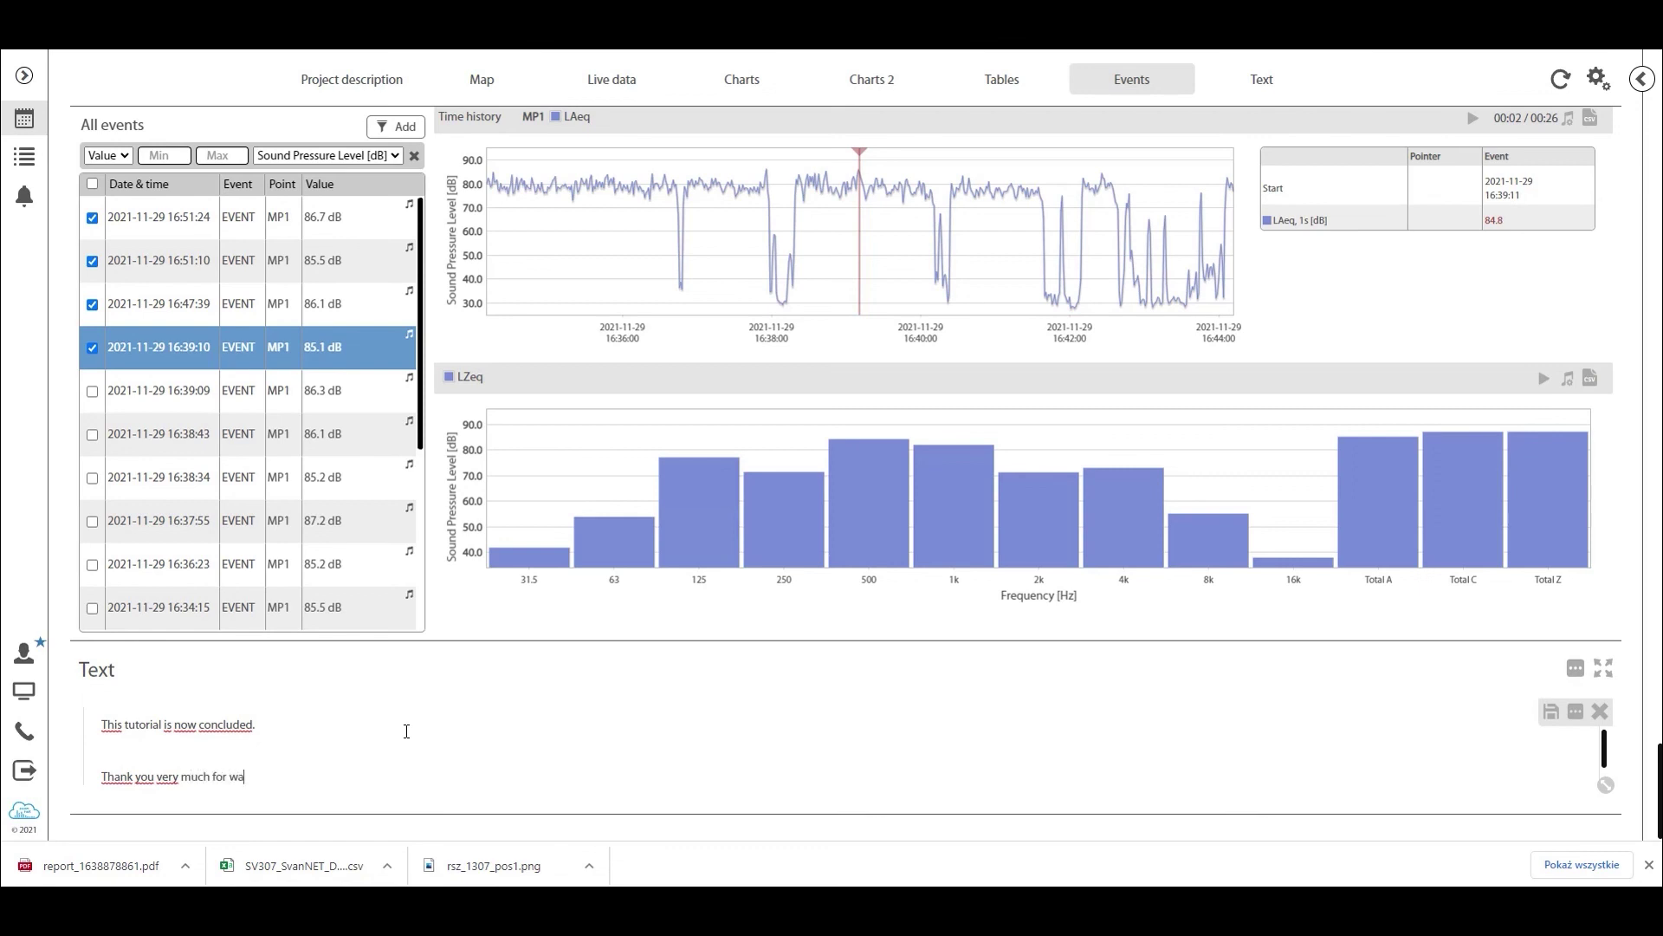
key("Return")
key("Return")
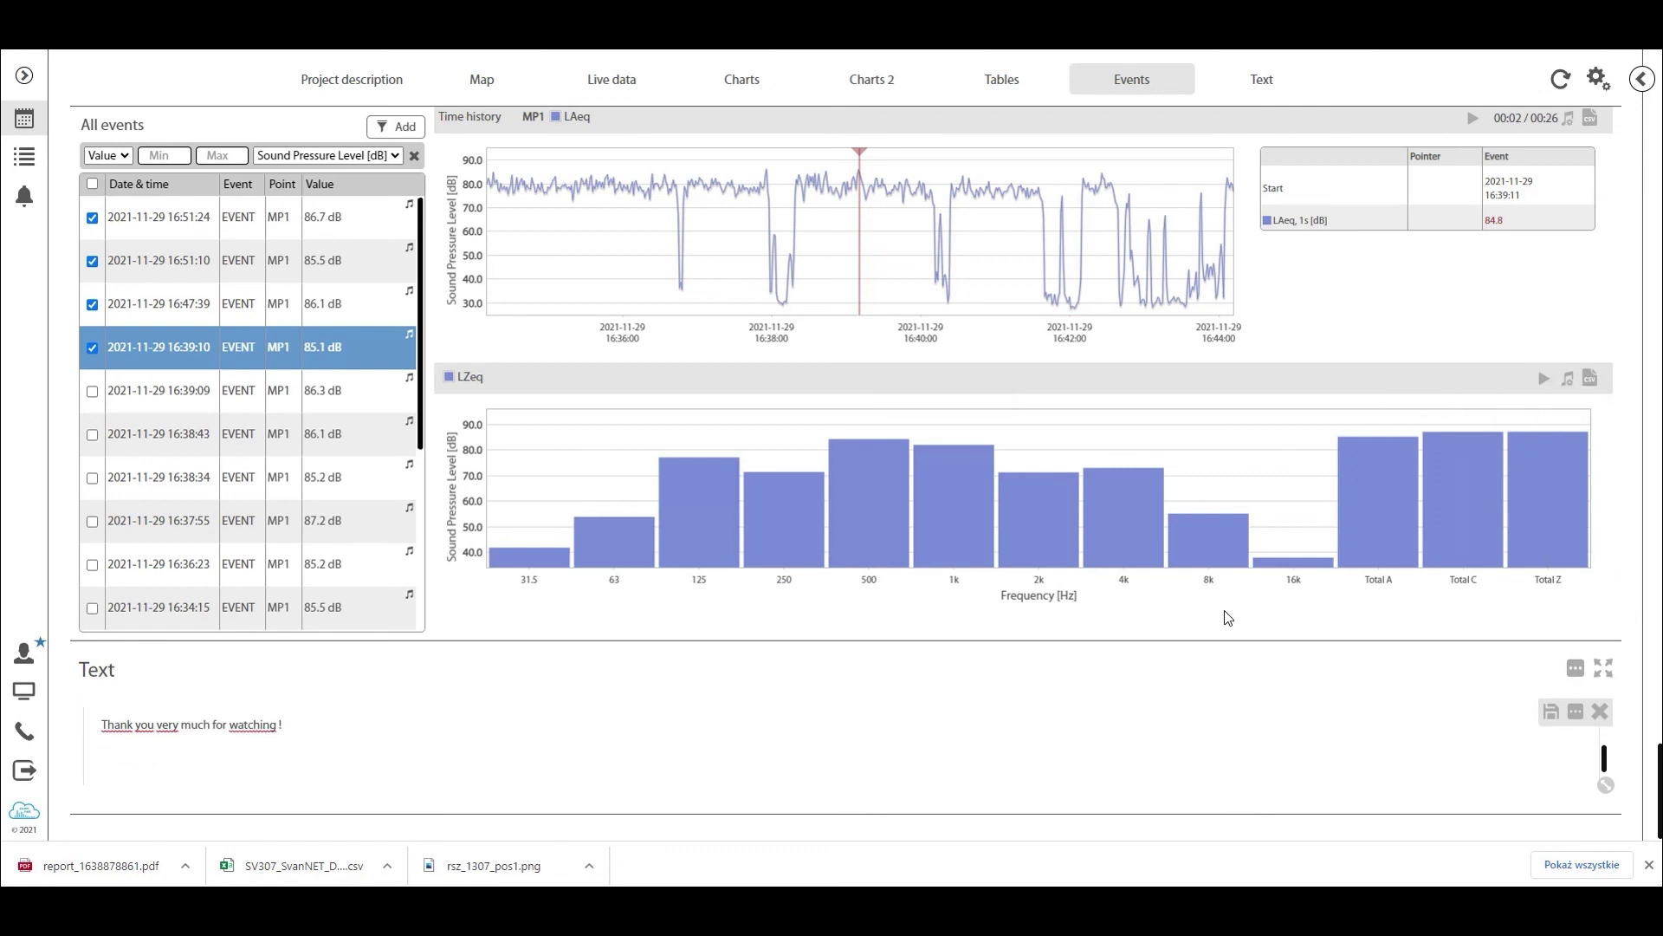
left_click(1550, 715)
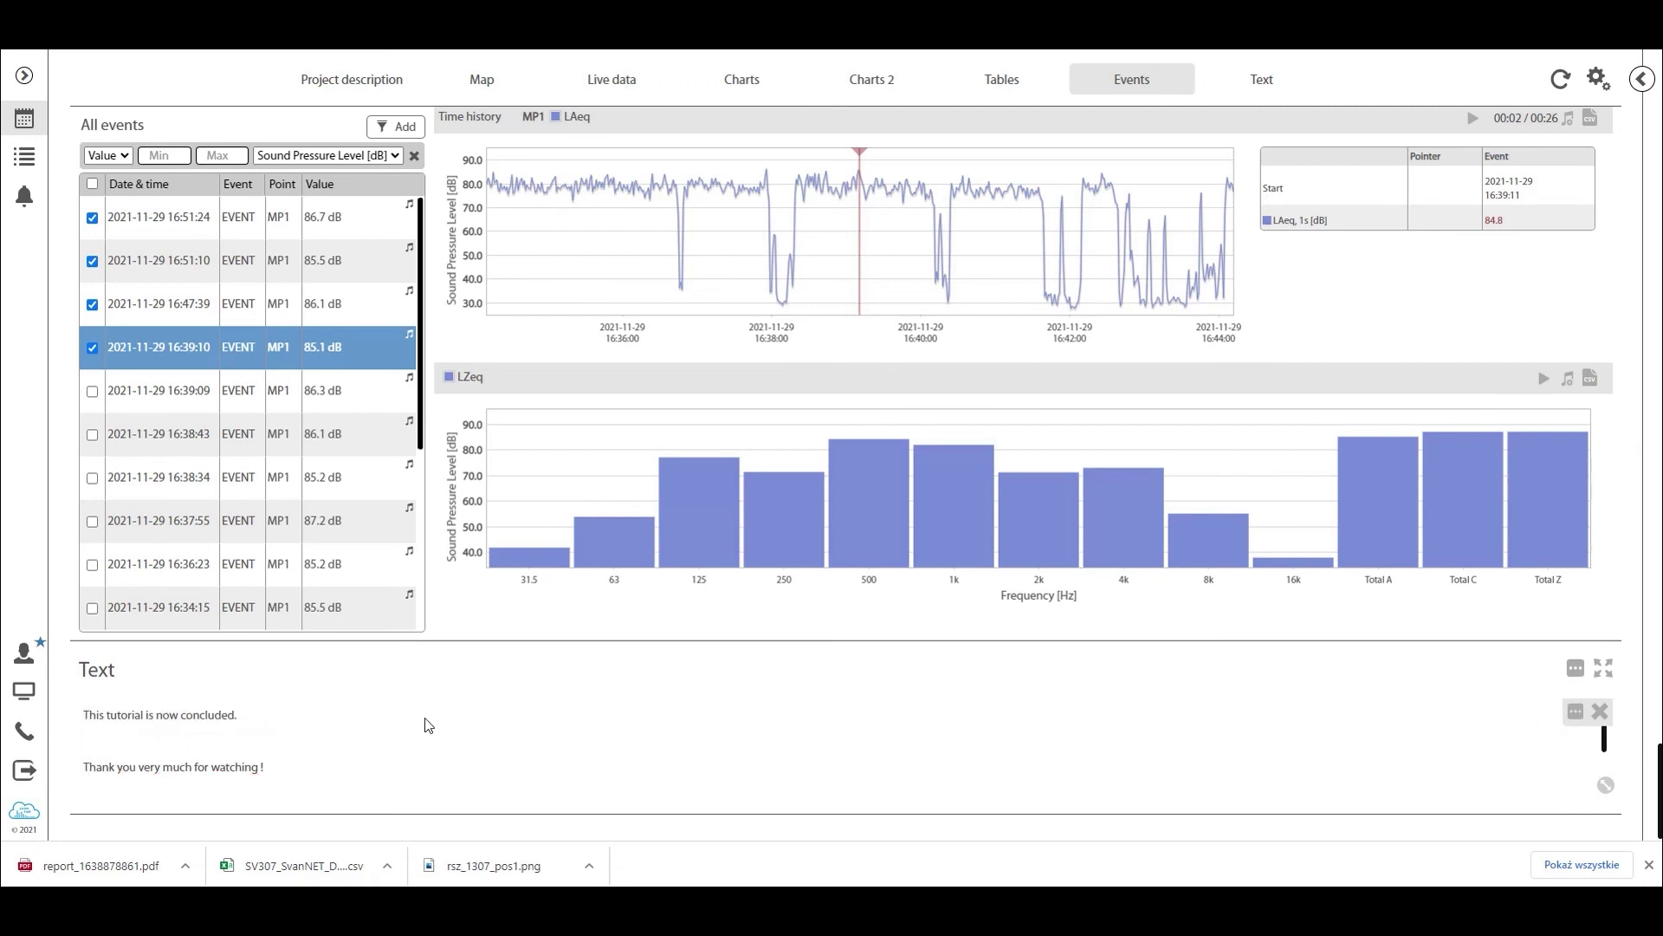